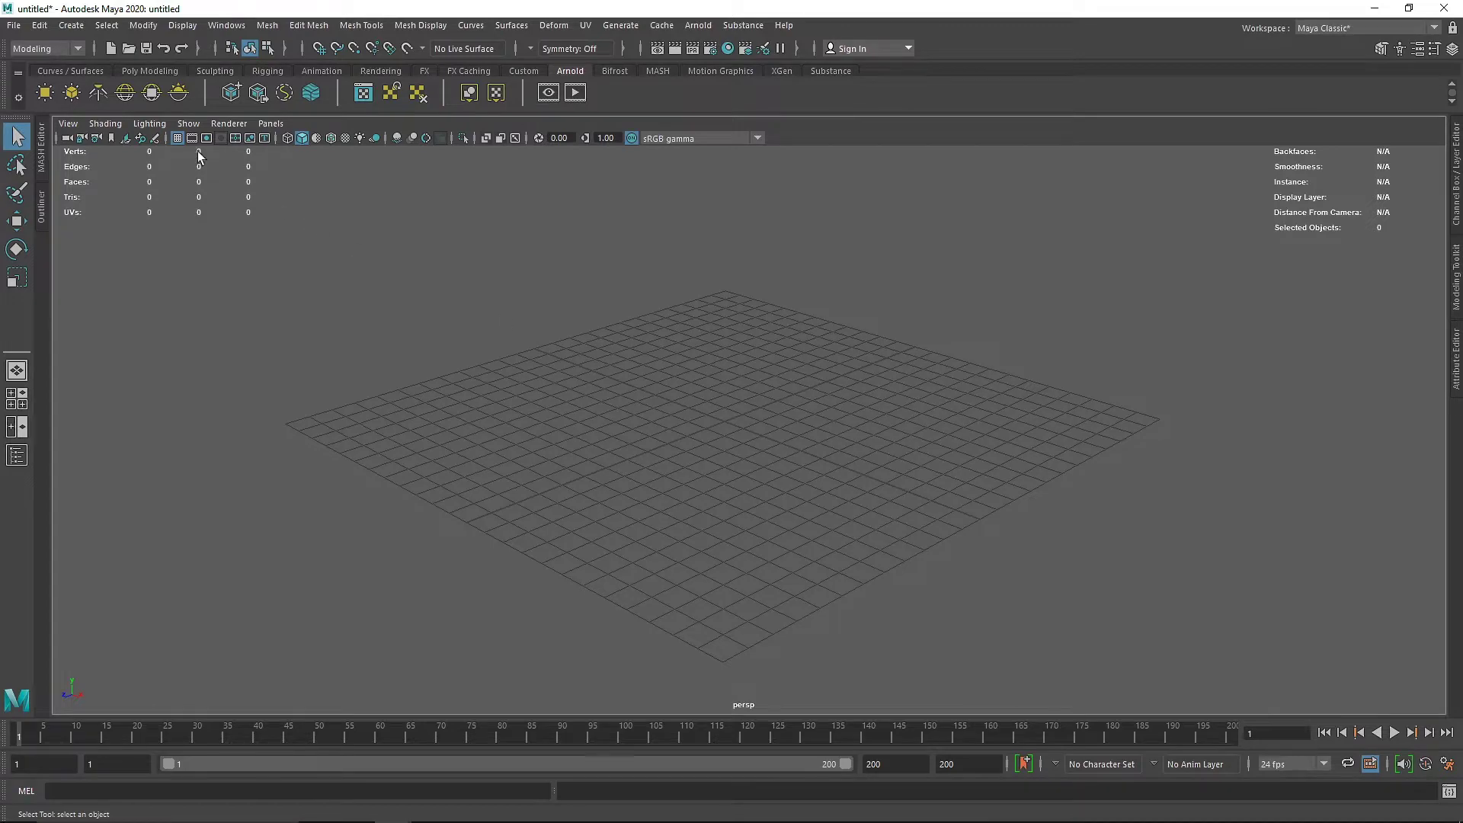
Create a polygon cube at the grid centre and scale it uniformly to about 4.9
click(153, 71)
click(70, 92)
key(r)
drag(725, 424, 793, 426)
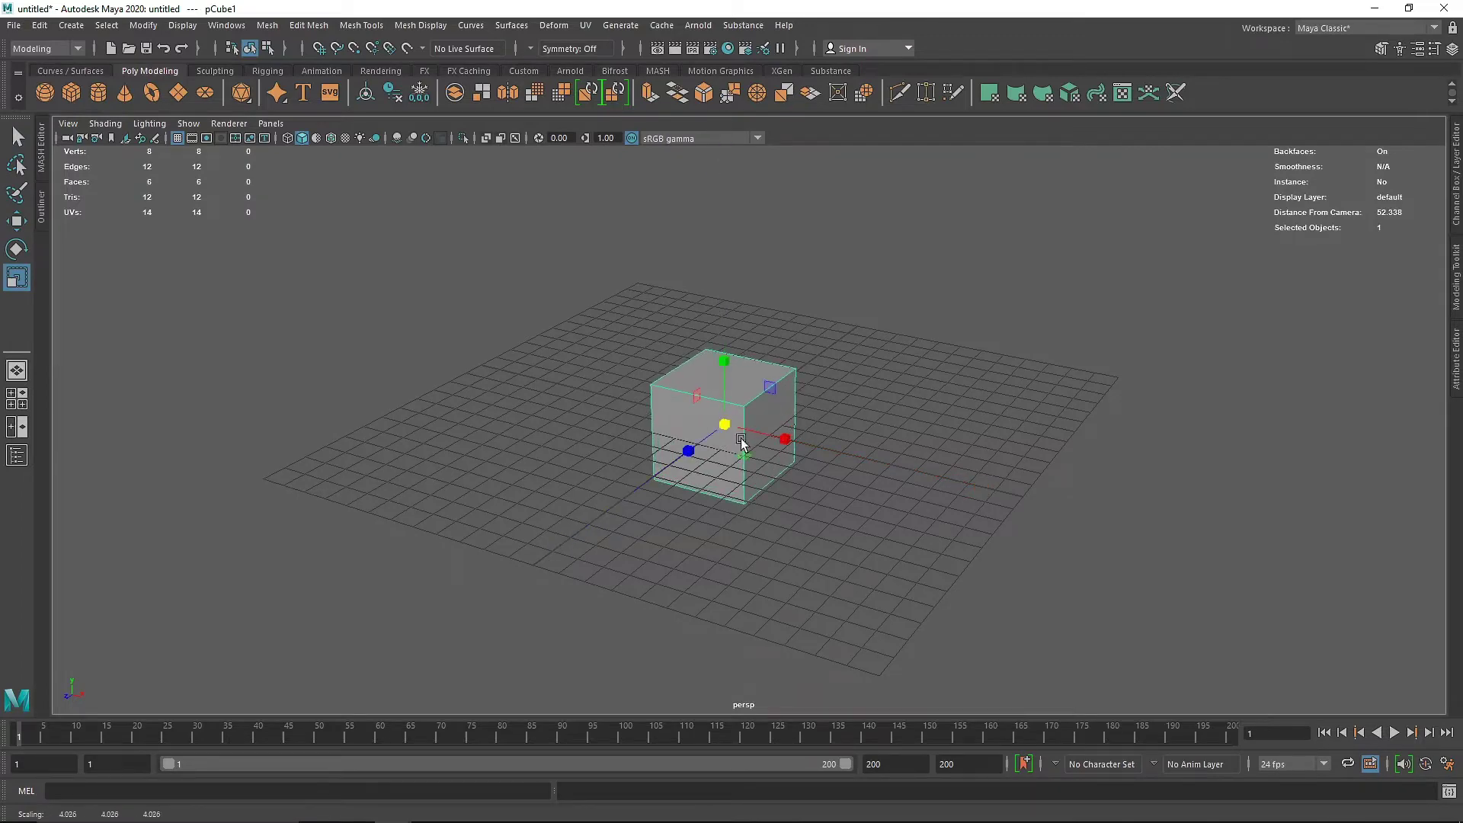
alt+drag(717, 464, 758, 428)
alt+right_drag(830, 458, 889, 461)
alt+middle_drag(859, 402, 833, 497)
alt+right_drag(599, 550, 642, 556)
alt+drag(642, 555, 715, 537)
alt+right_drag(724, 553, 755, 559)
alt+middle_drag(803, 589, 810, 510)
alt+drag(751, 561, 762, 518)
alt+right_drag(762, 518, 819, 520)
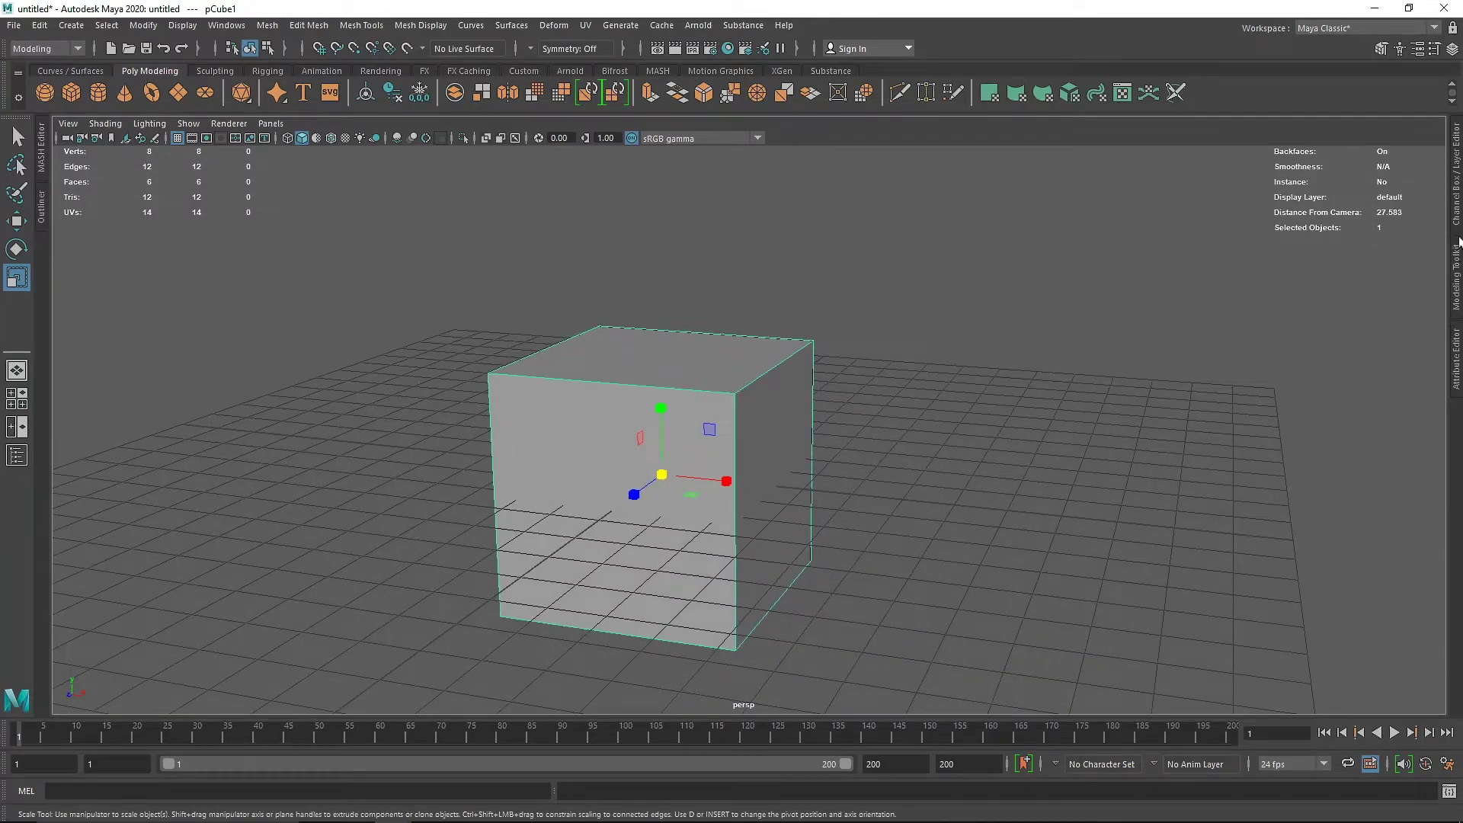
Set the cube's width, height and depth subdivisions to 10 each
click(1456, 196)
click(1287, 325)
click(1419, 373)
text(10)
click(1412, 385)
text(10)
click(1413, 397)
text(10)
click(979, 333)
click(619, 418)
alt+drag(693, 468, 733, 455)
Create a second polygon cube and move it out beside the large one to about 6.26 on X
click(71, 92)
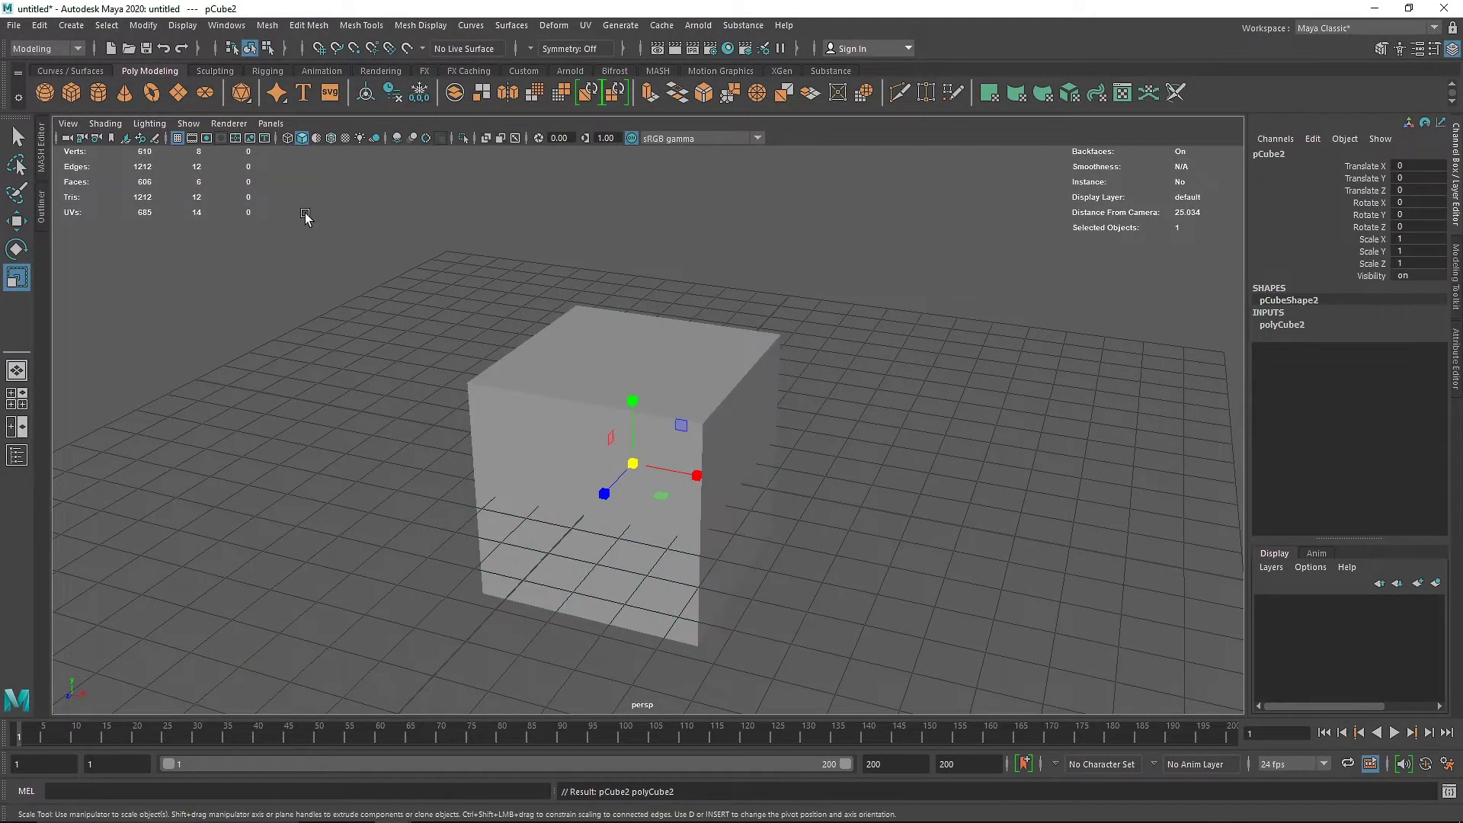
alt+drag(763, 351, 643, 343)
key(w)
drag(533, 450, 814, 540)
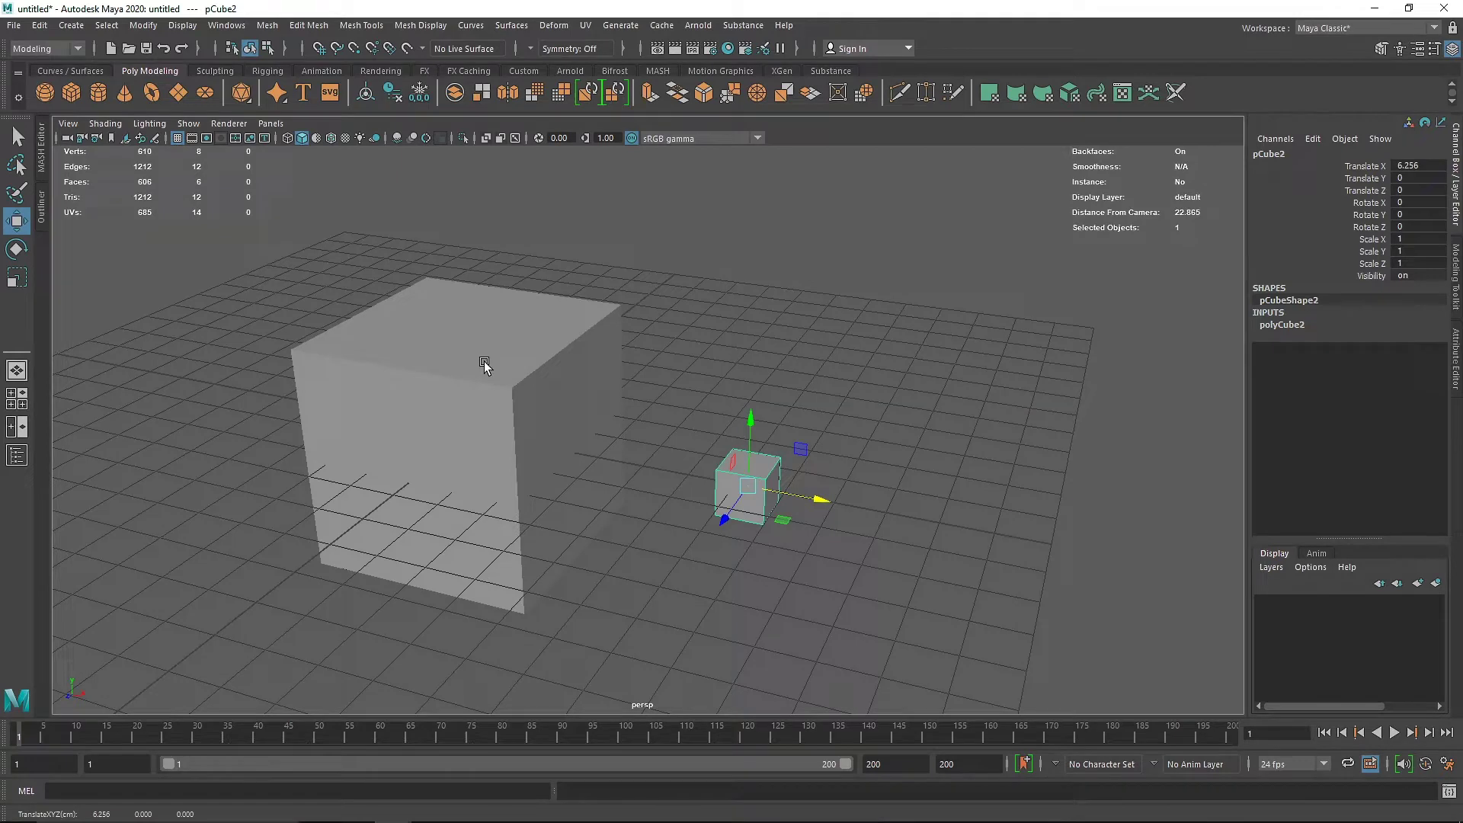
Hide the viewport grid and scale the second cube uniformly down to about 0.079
click(177, 138)
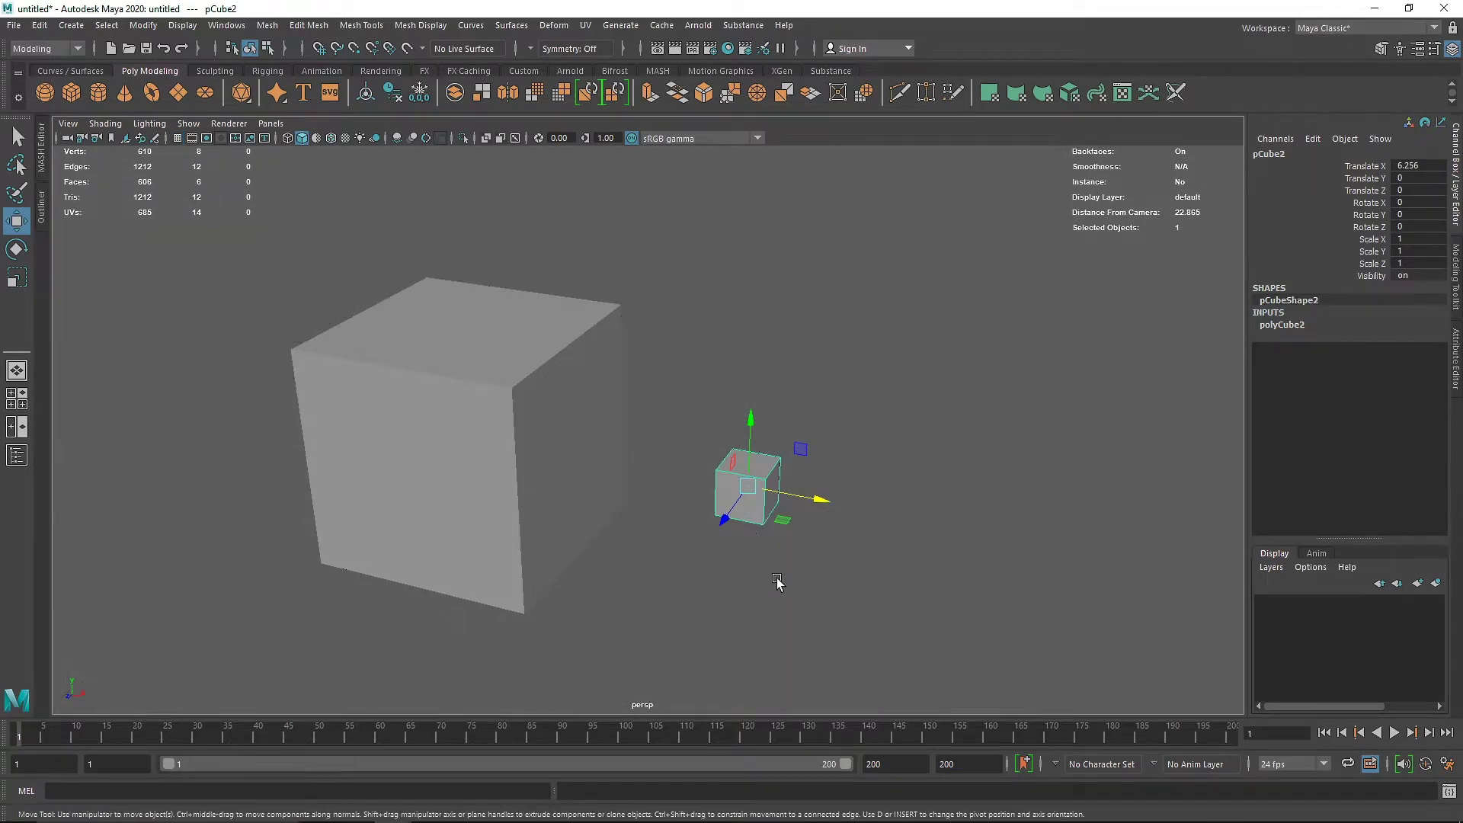
key(r)
drag(754, 494, 779, 541)
click(770, 547)
key(f)
scroll(653, 523, down, 10)
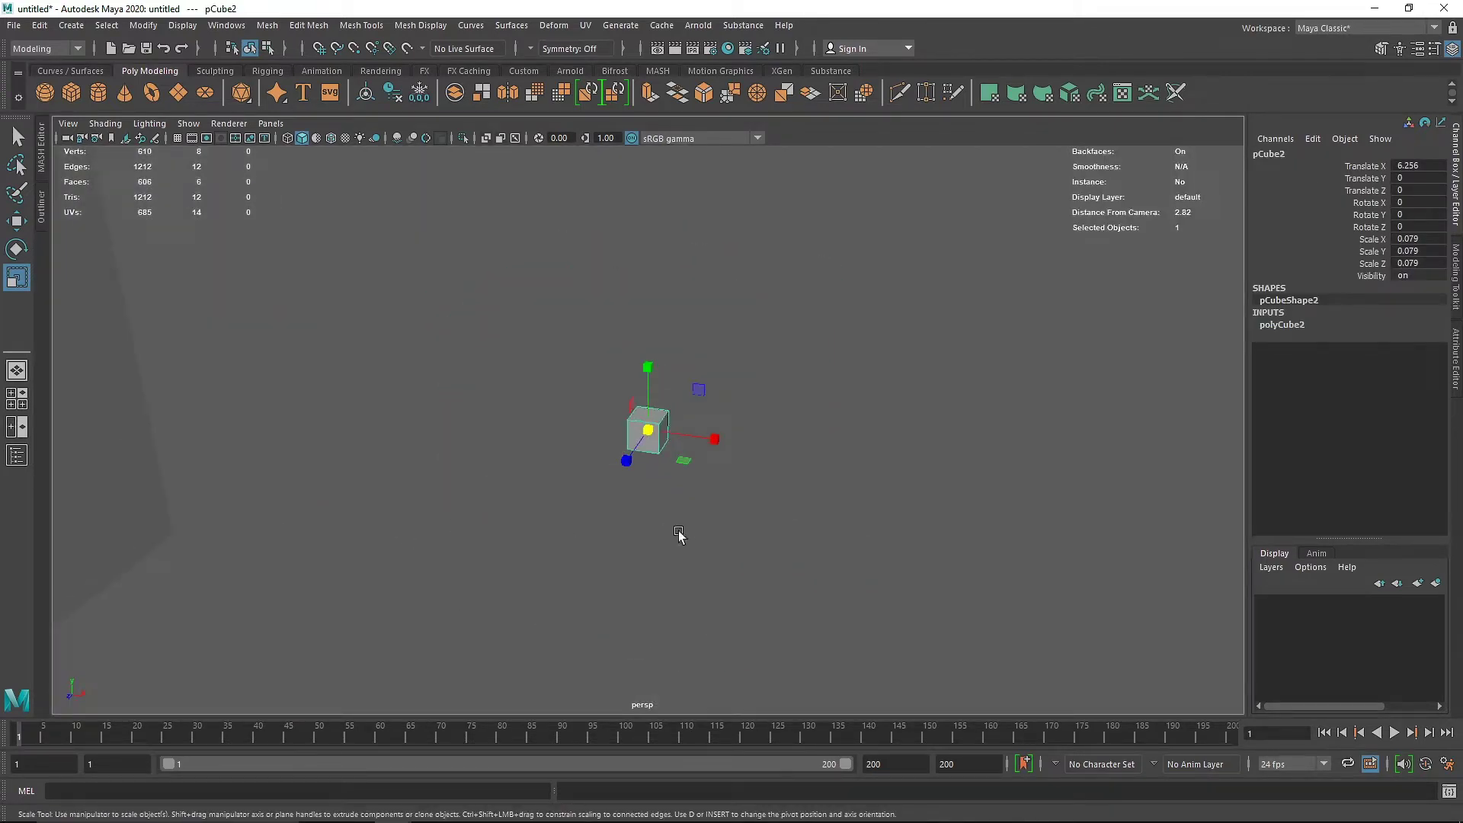
scroll(262, 490, down, 6)
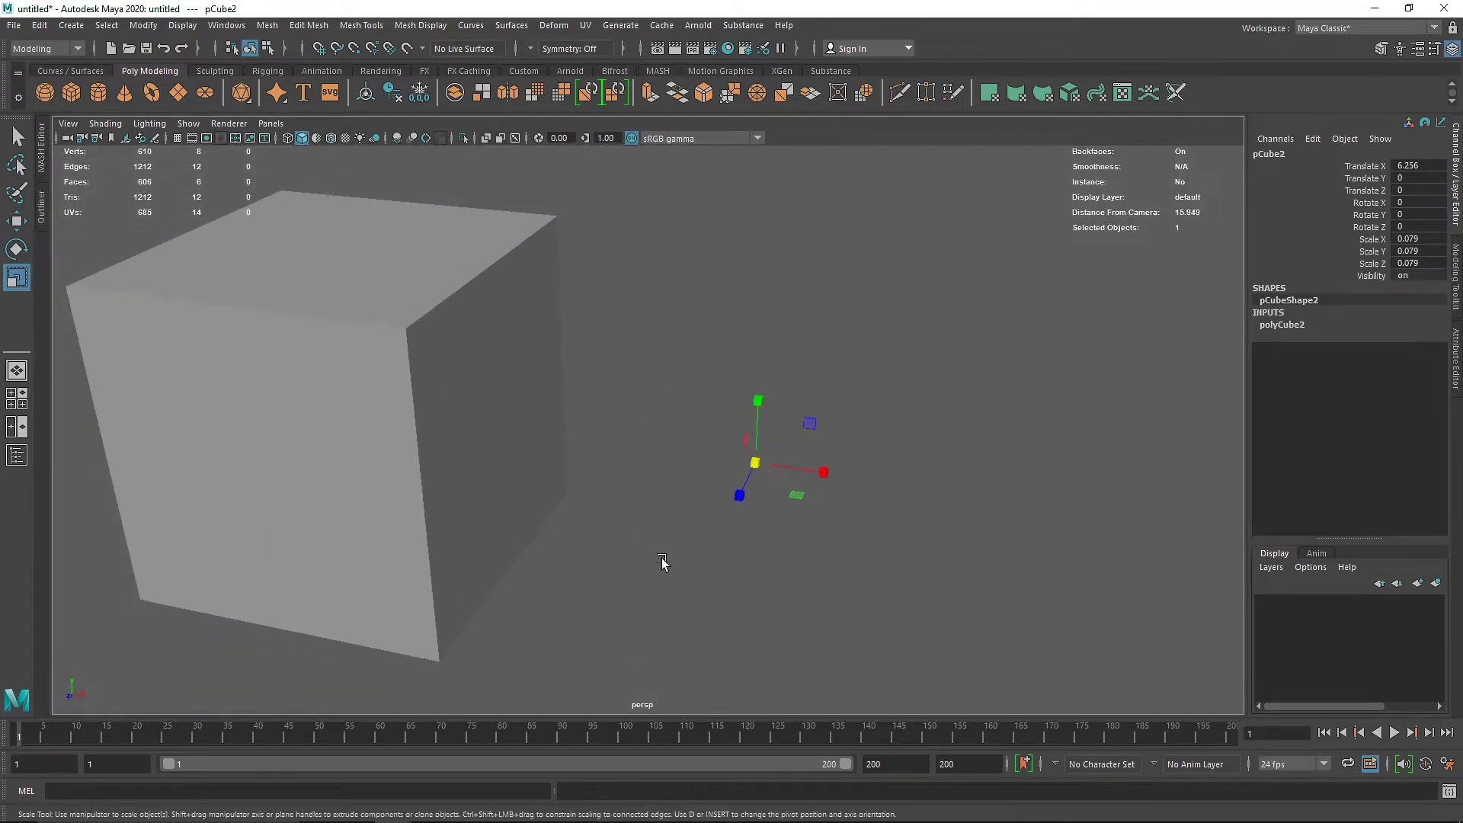
click(624, 440)
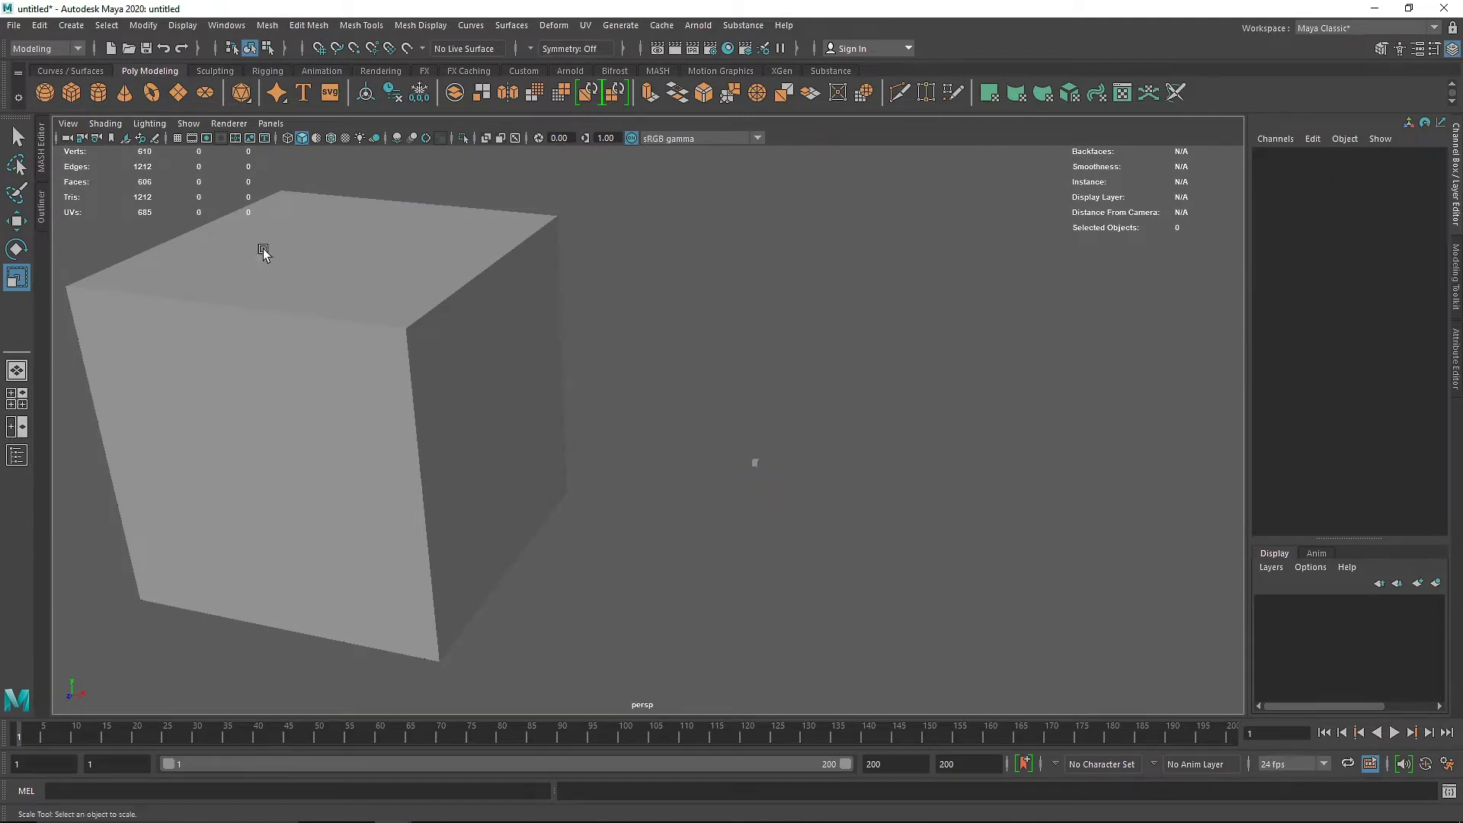
Rename the large cube as Motherbox and the small one as Cube
click(42, 210)
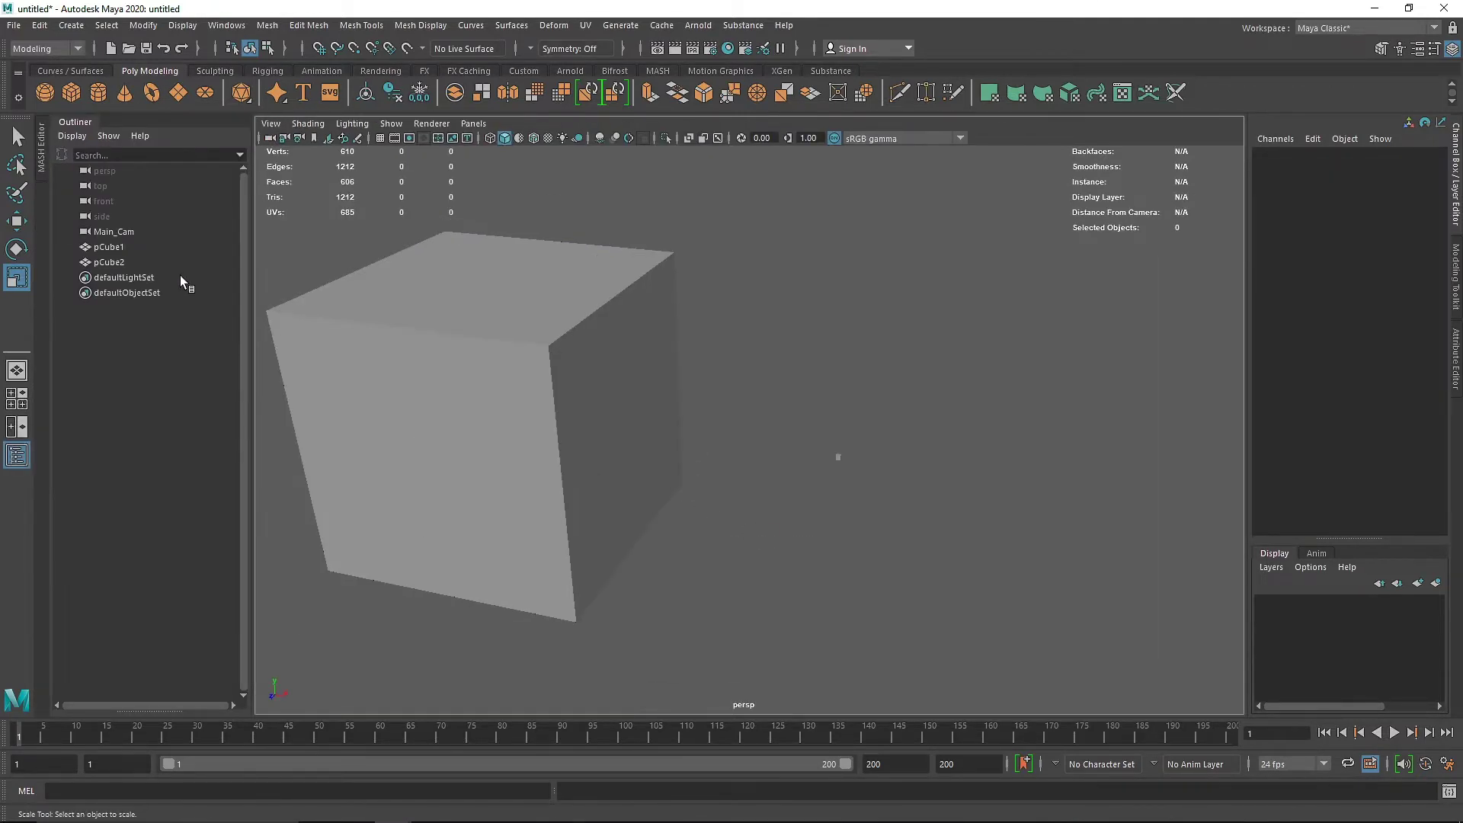
click(473, 317)
double_click(115, 248)
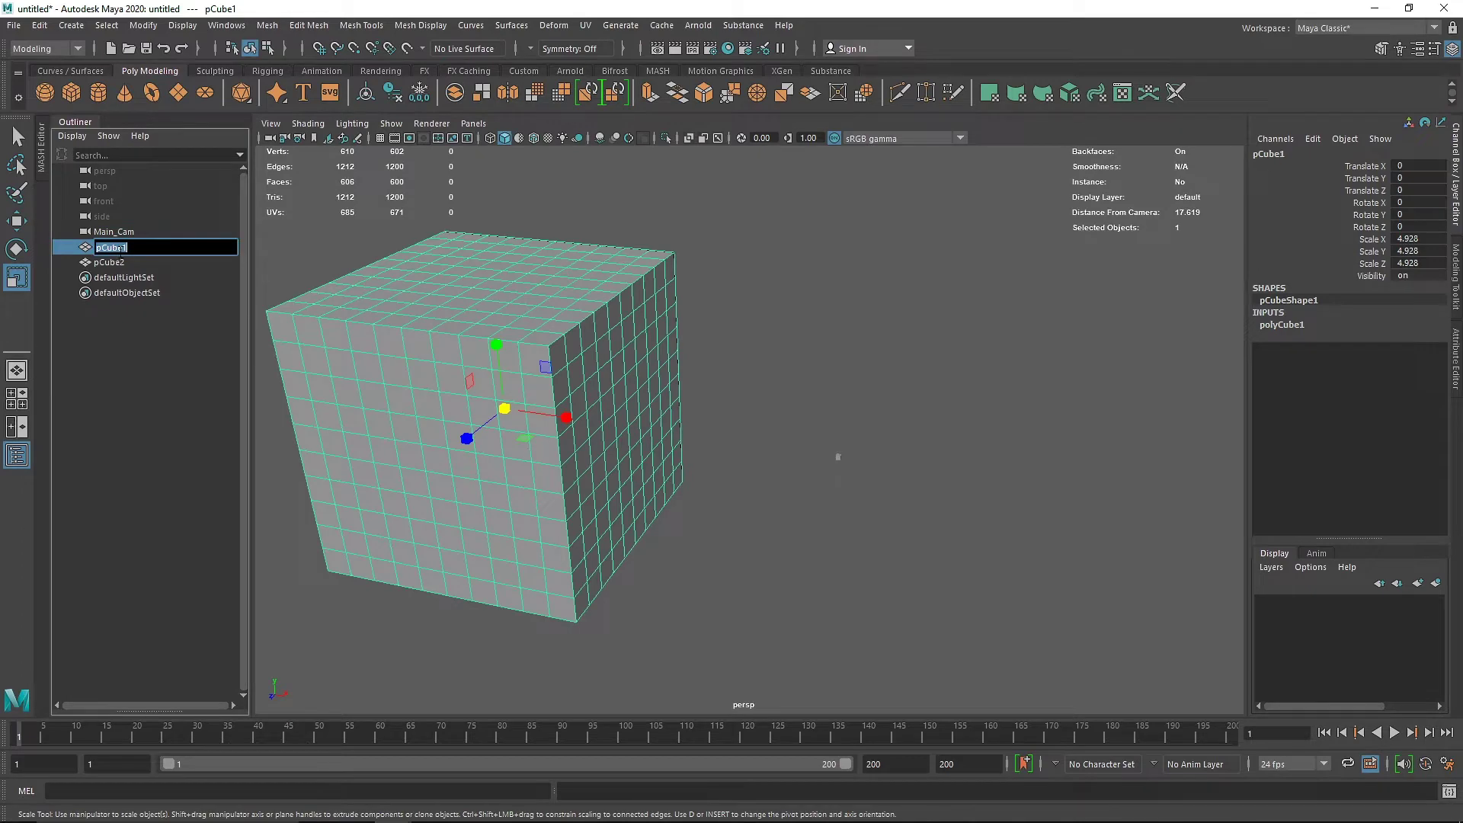
text(Motherbox)
key(Return)
double_click(107, 262)
text(cube)
key(Return)
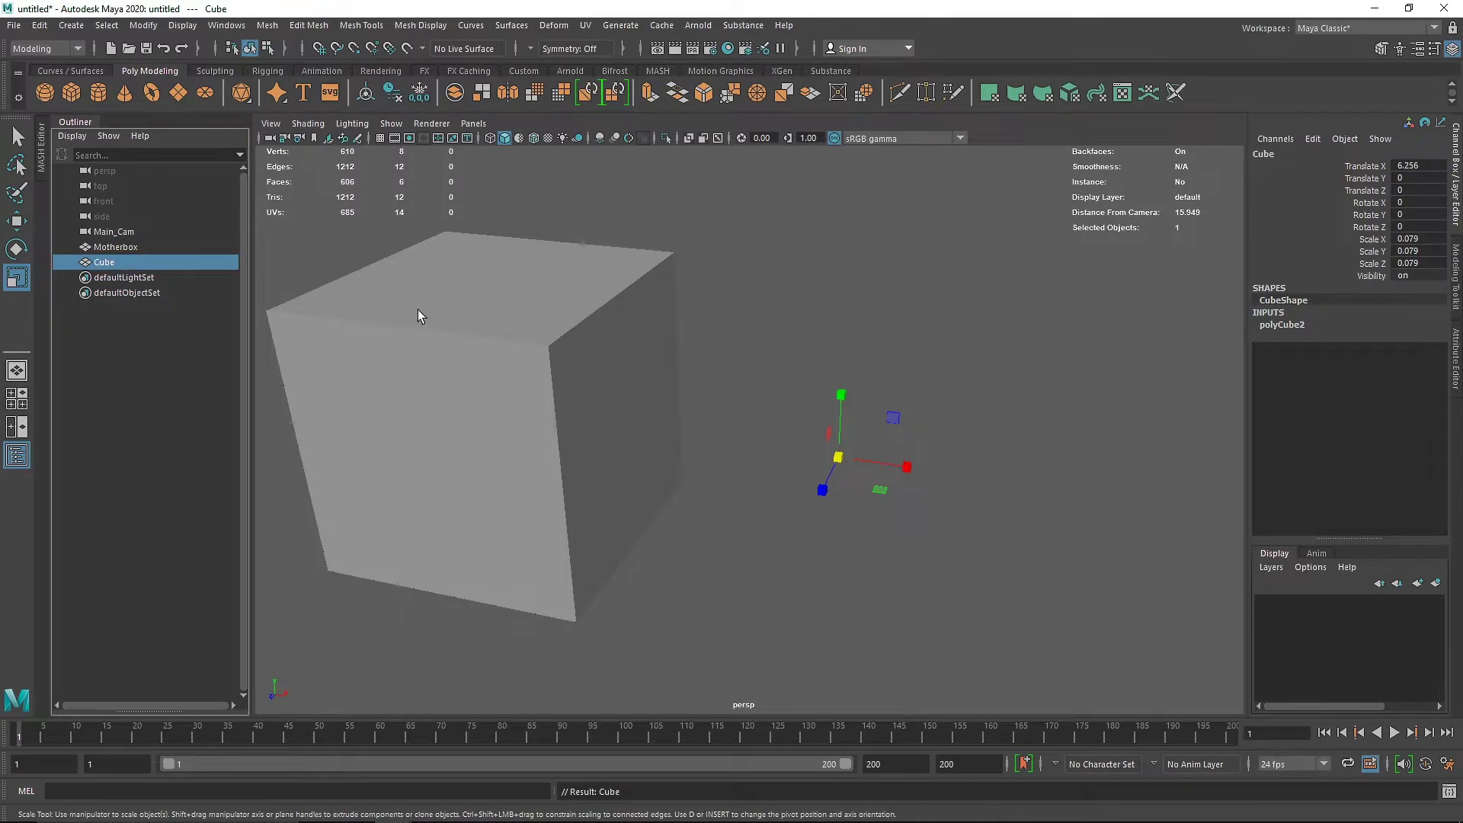
click(770, 198)
click(80, 121)
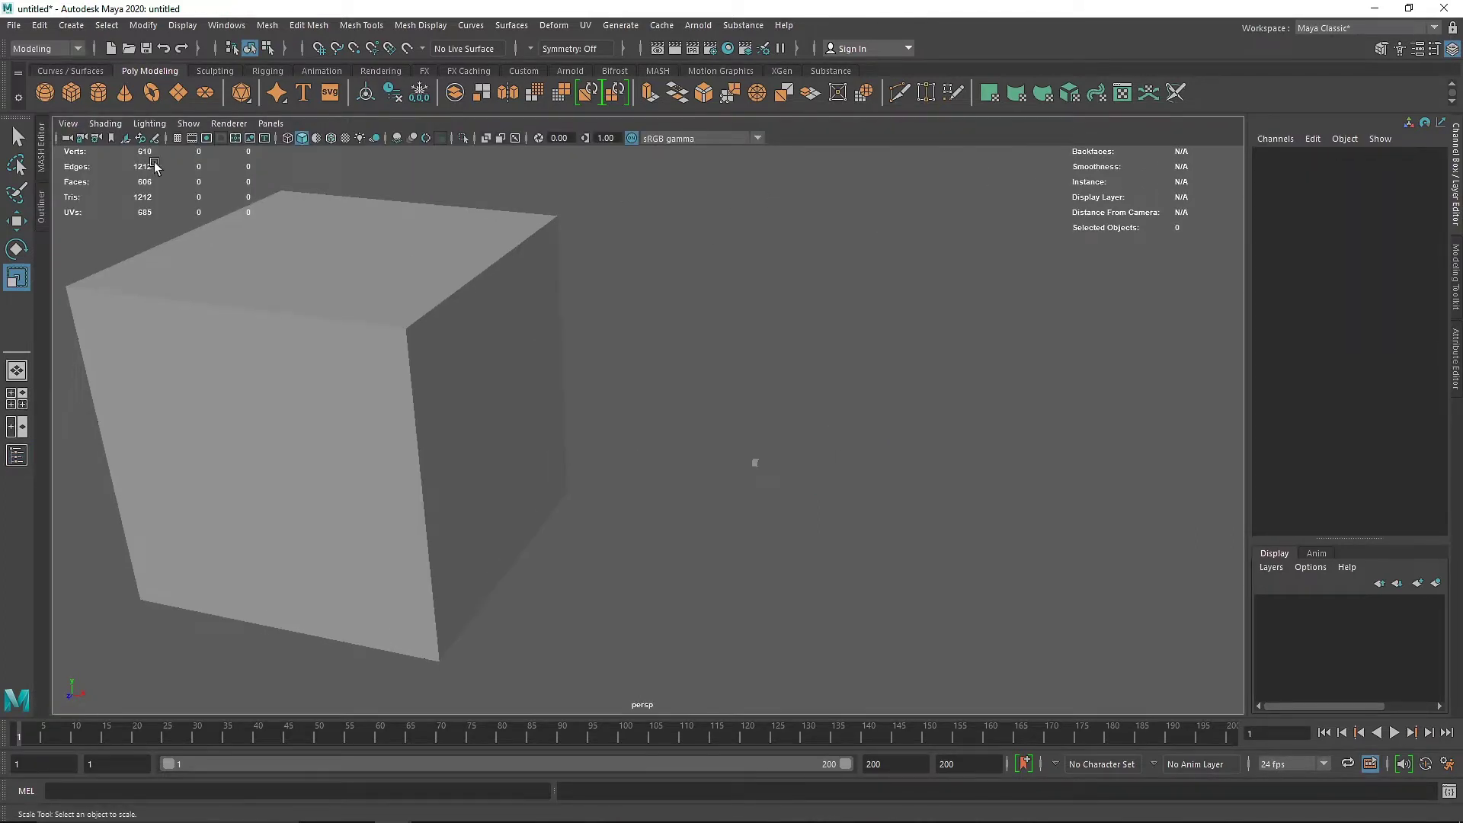
Create a MASH network from the small Cube
scroll(823, 531, down, 1)
click(752, 462)
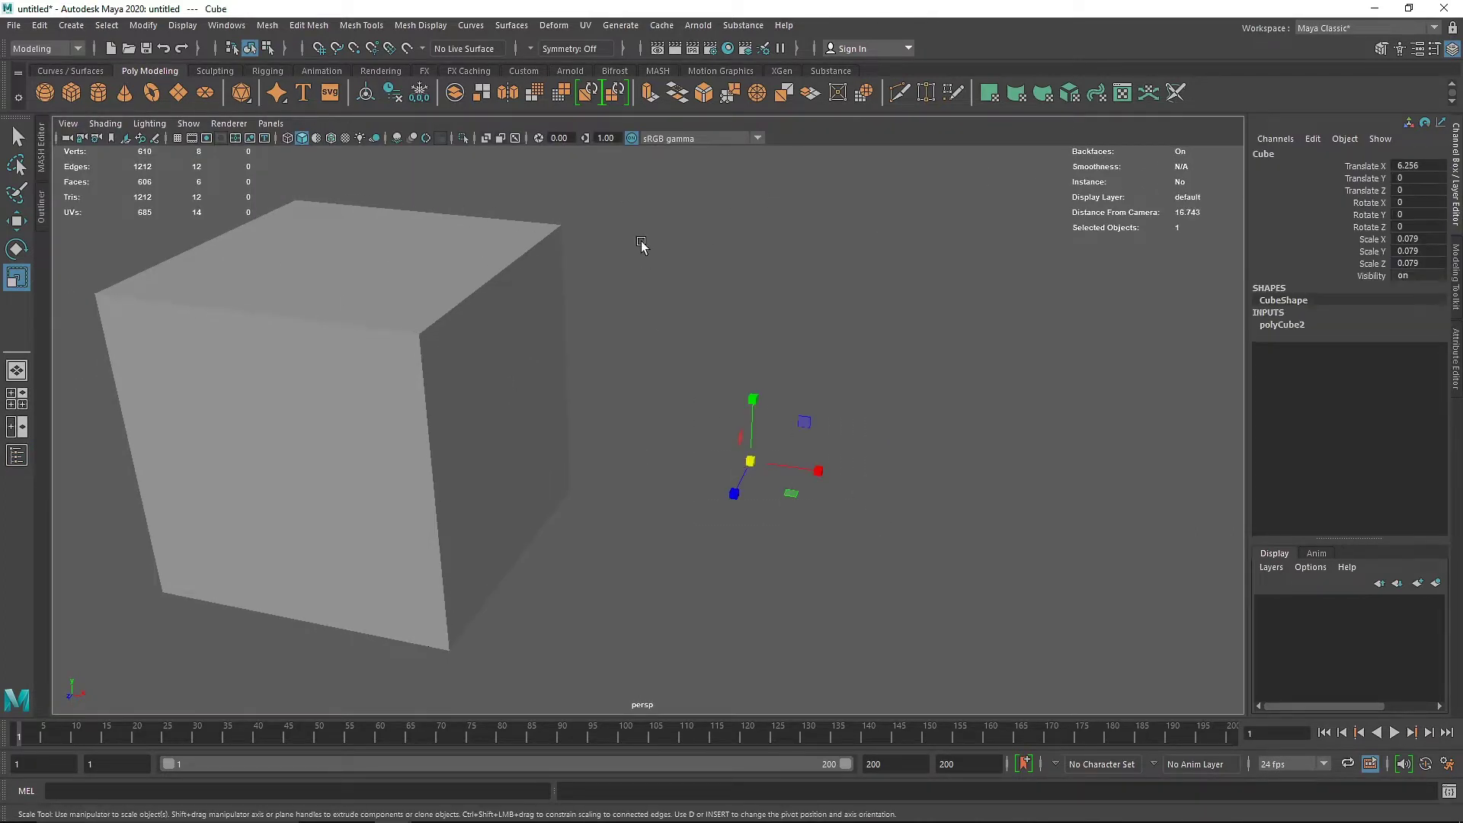
click(658, 70)
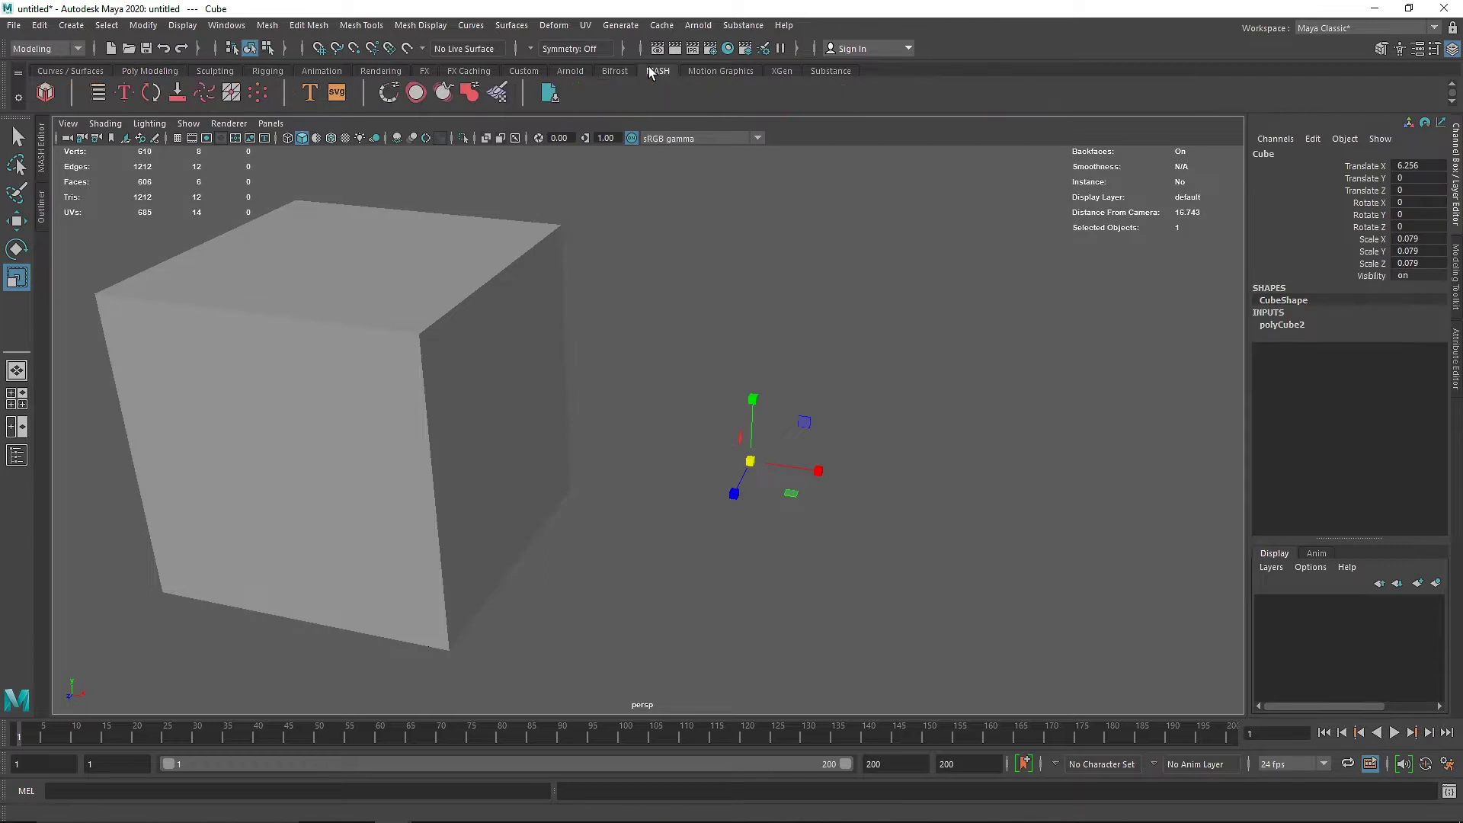
click(44, 96)
alt+drag(702, 549, 849, 497)
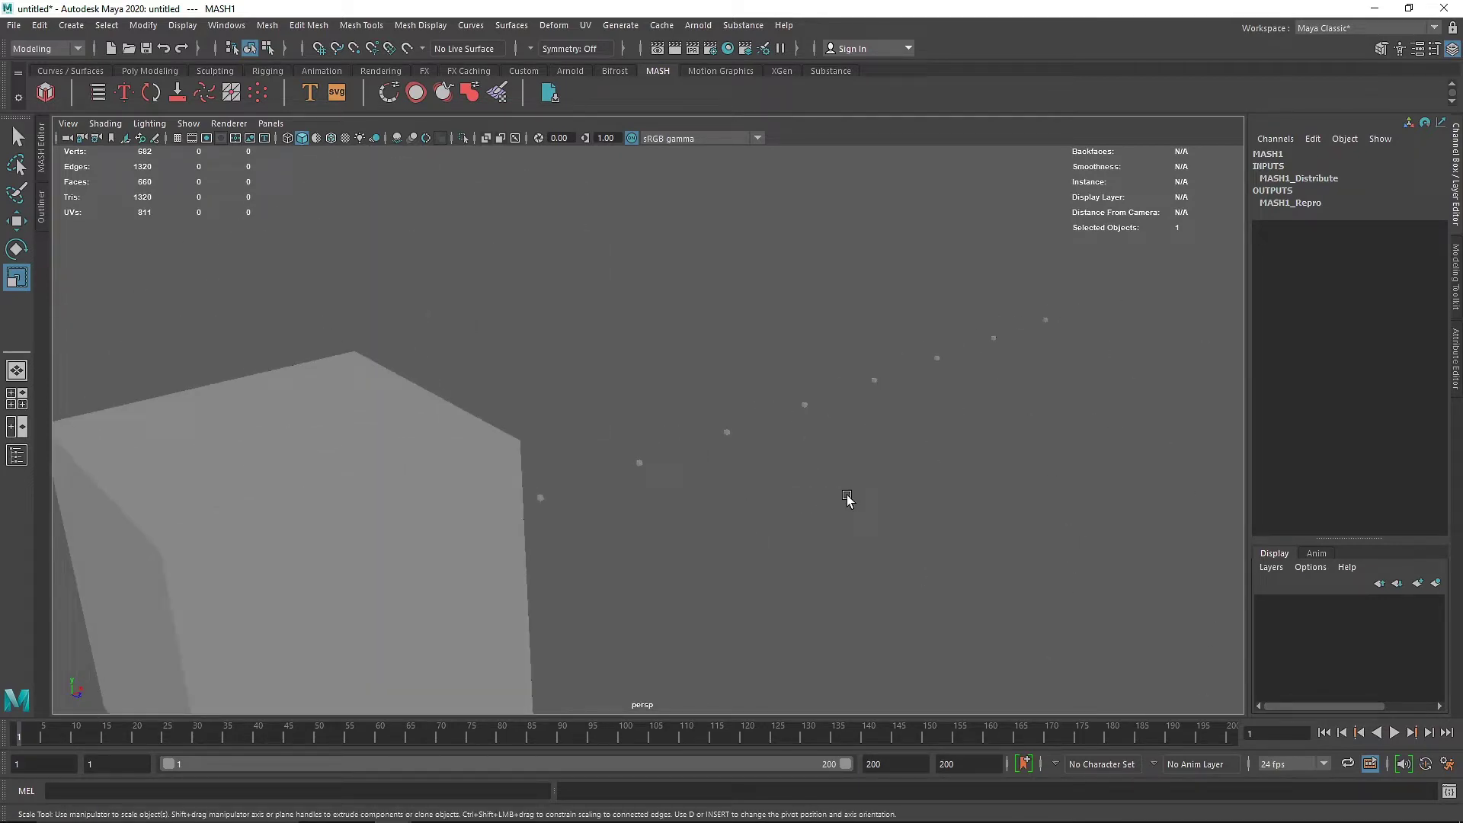
Set the distribution type of the MASH network's Distribute node to Mesh
click(1457, 377)
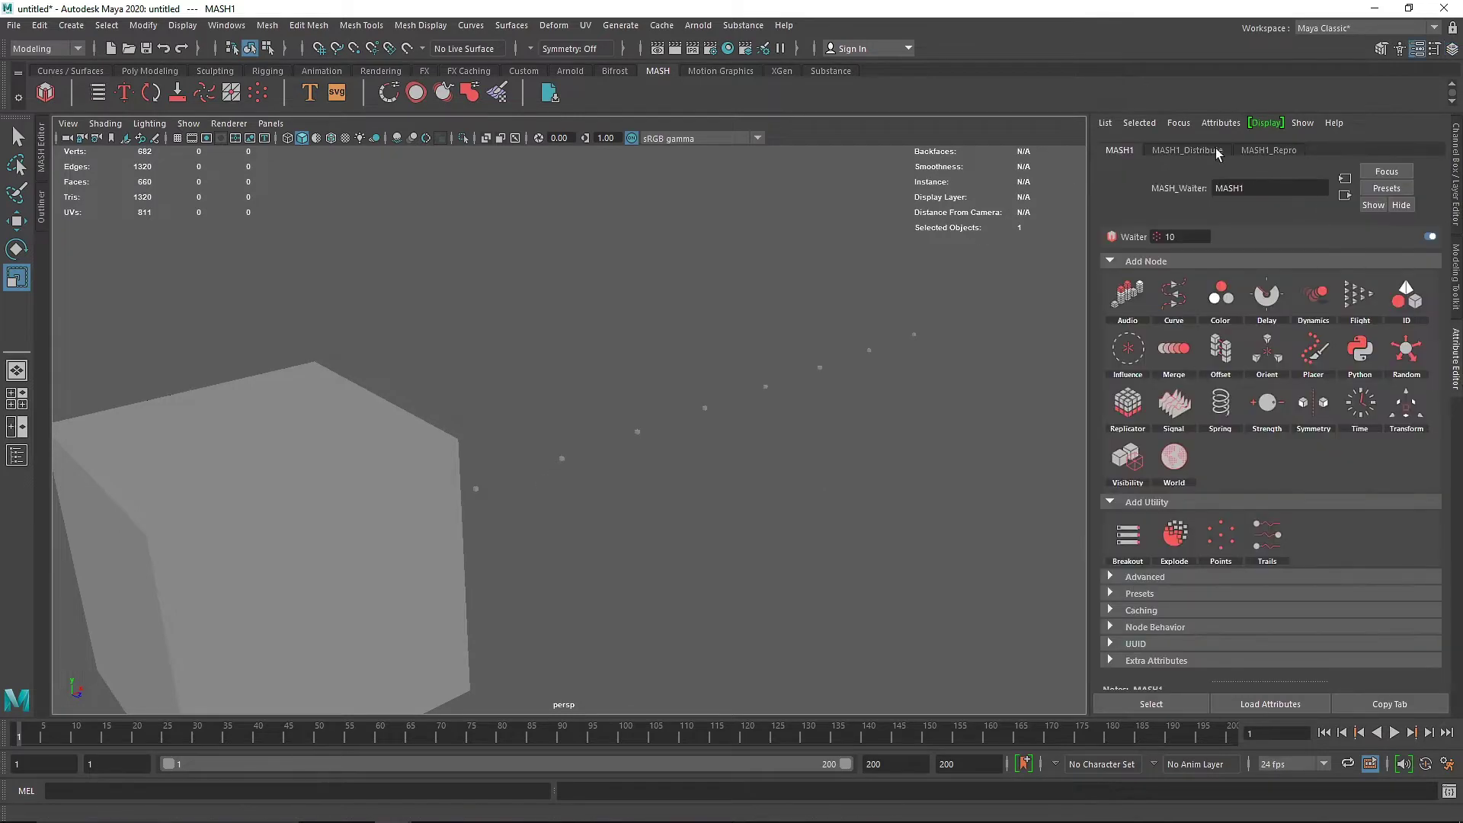
click(1187, 151)
click(1228, 280)
click(1255, 346)
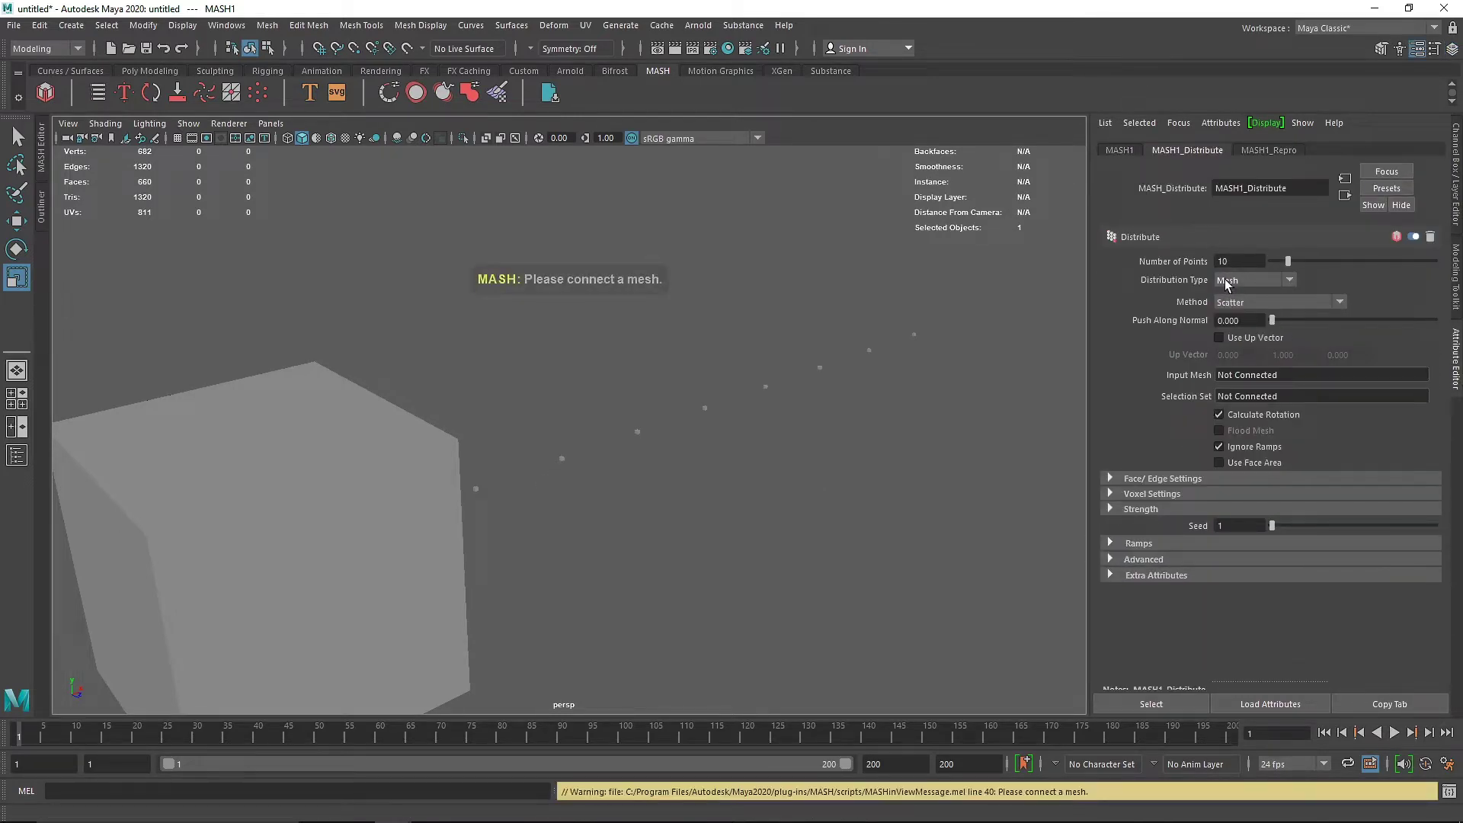
Try the Radial distribution type on the Distribute node and return it to Mesh
click(1227, 281)
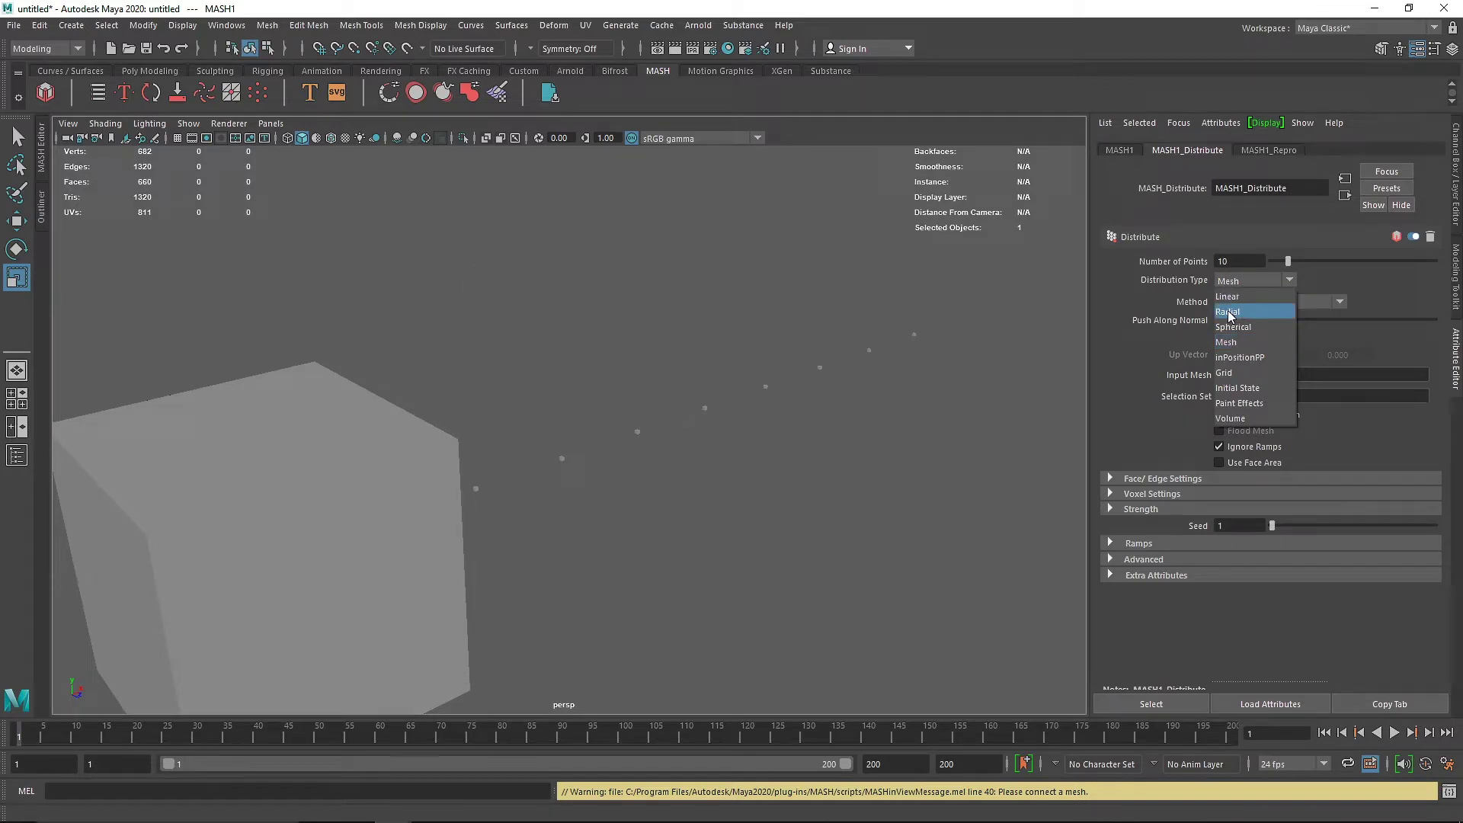
click(1229, 312)
click(1240, 287)
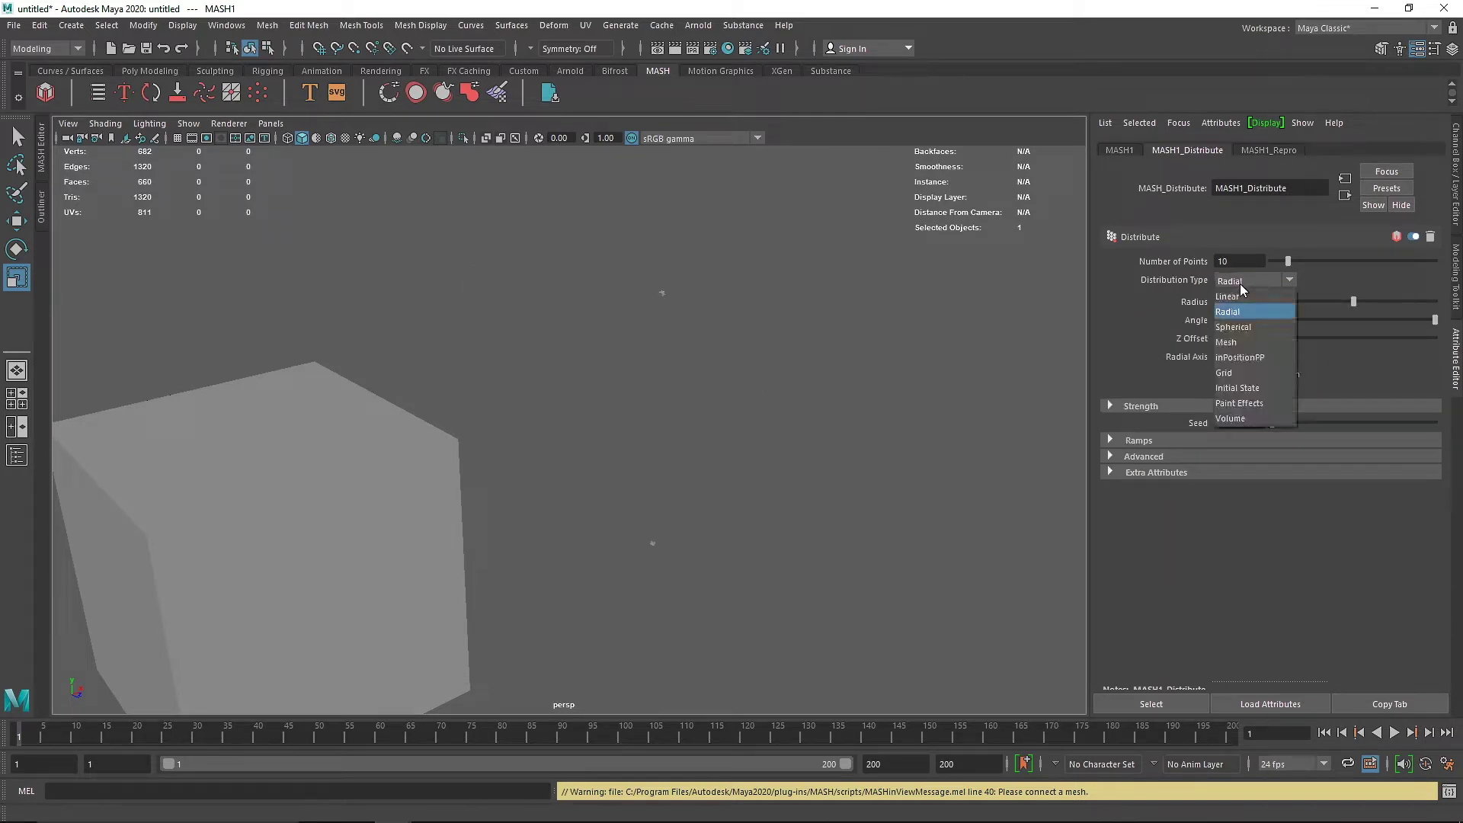
click(1237, 343)
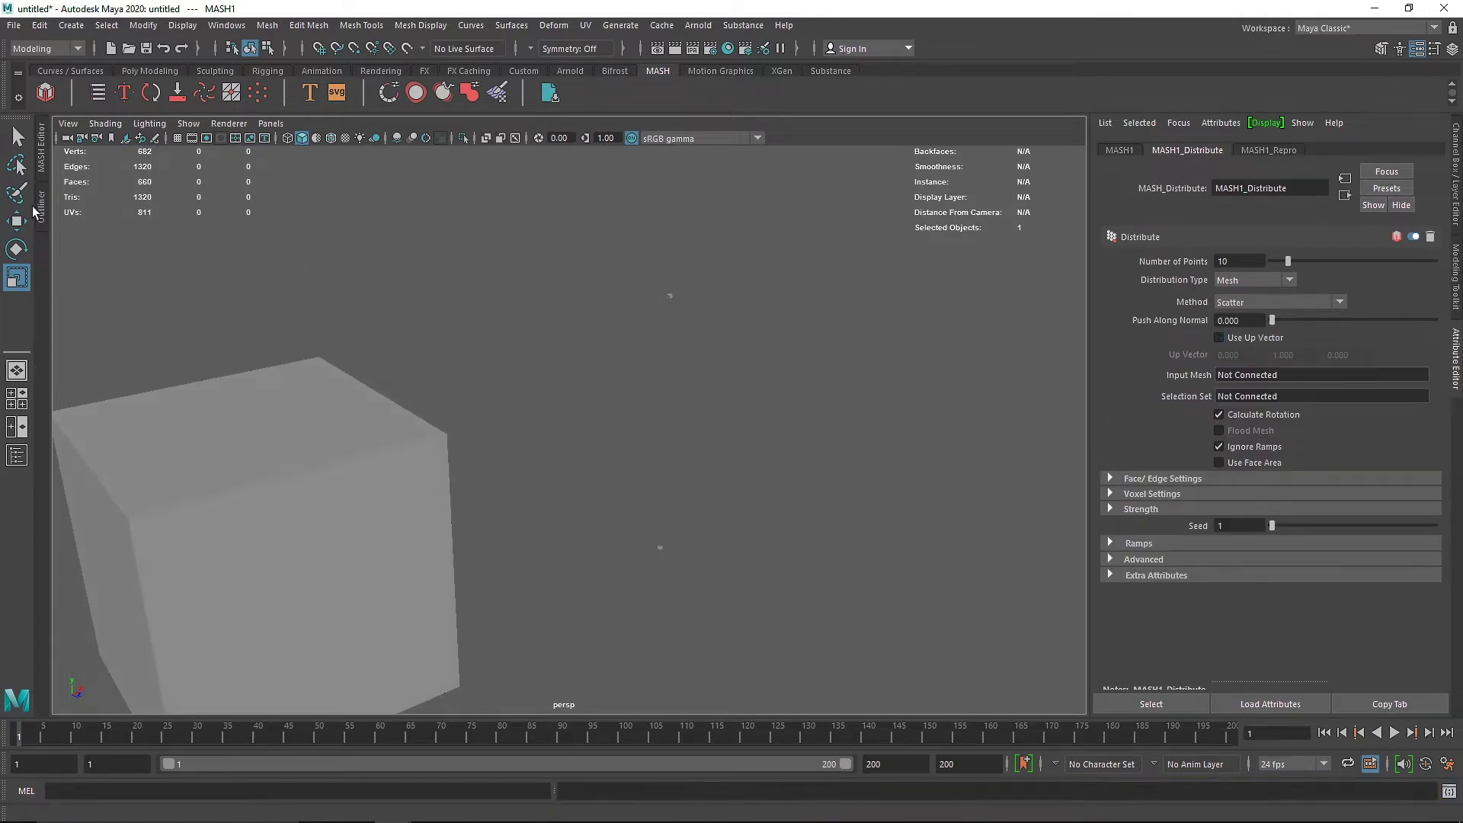
Connect Motherbox as the input mesh of the MASH Distribute node
click(42, 211)
middle_drag(112, 257, 1266, 377)
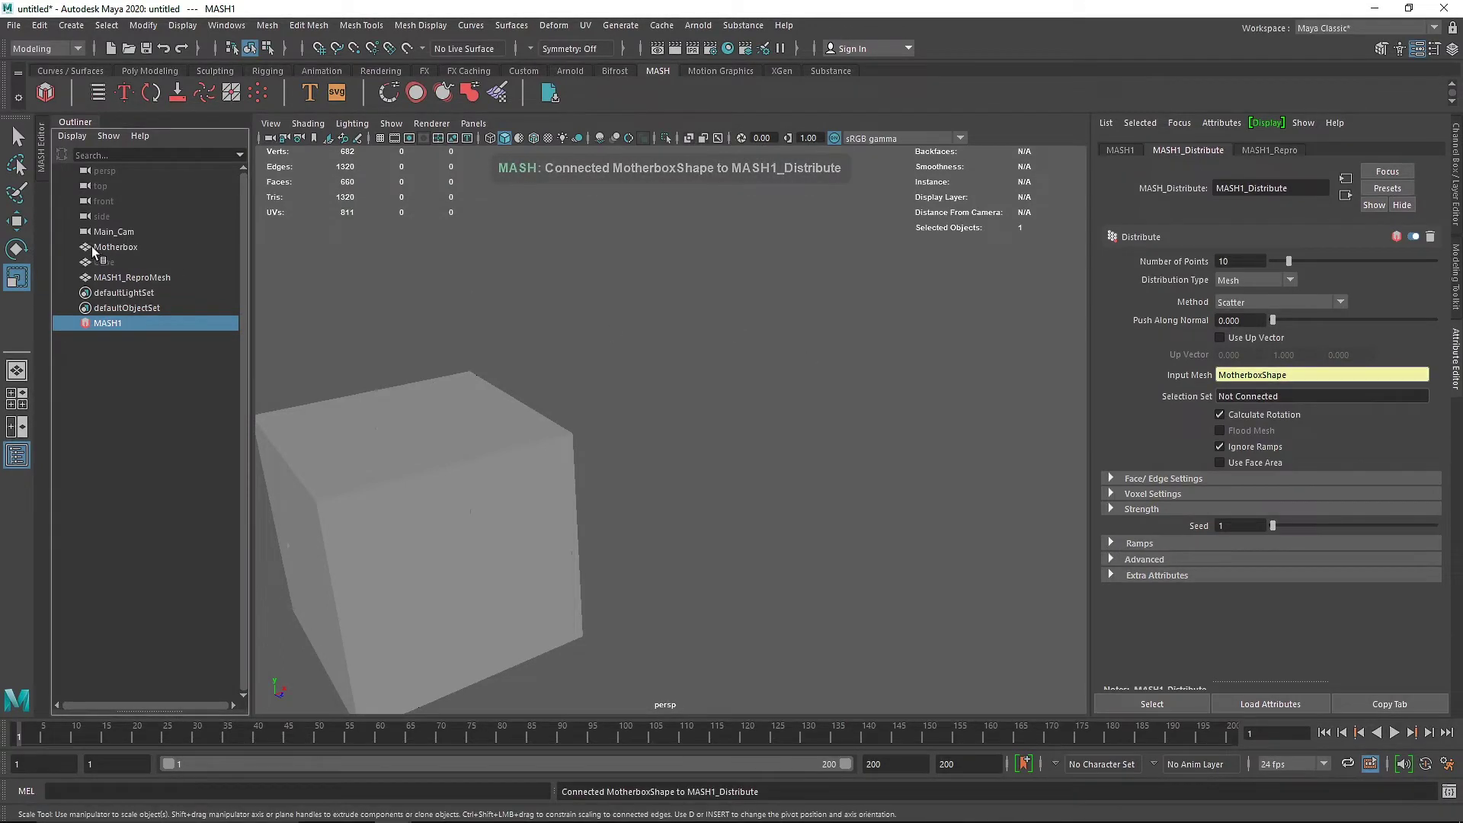
middle_drag(102, 251, 1263, 412)
alt+drag(748, 434, 793, 398)
alt+right_drag(793, 397, 841, 459)
alt+middle_drag(841, 459, 823, 399)
alt+drag(823, 399, 813, 418)
alt+right_drag(813, 419, 630, 386)
click(75, 122)
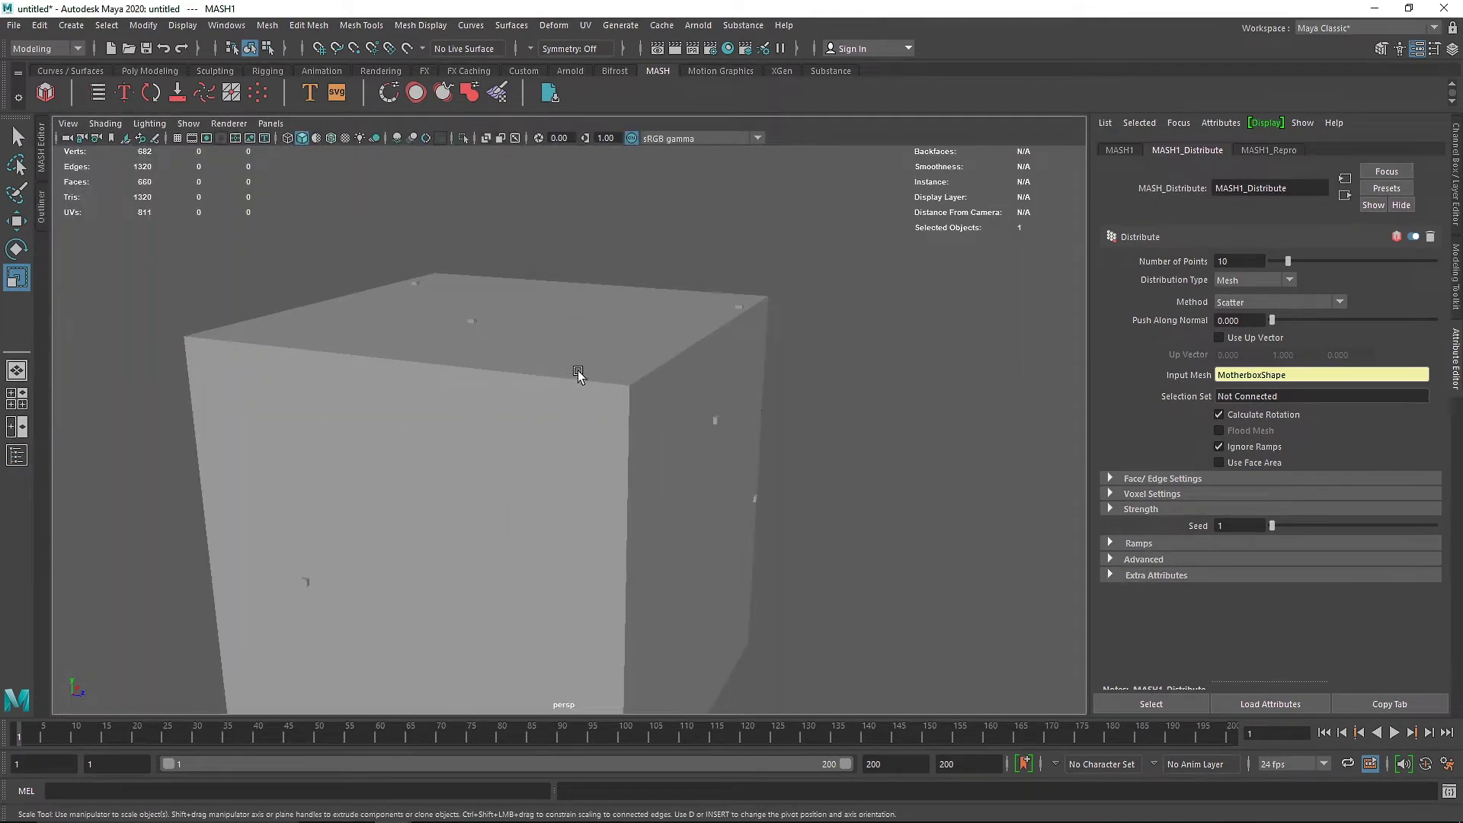
Set the Distribute node's number of points to 200
drag(1288, 262, 1441, 262)
click(1220, 261)
key(Return)
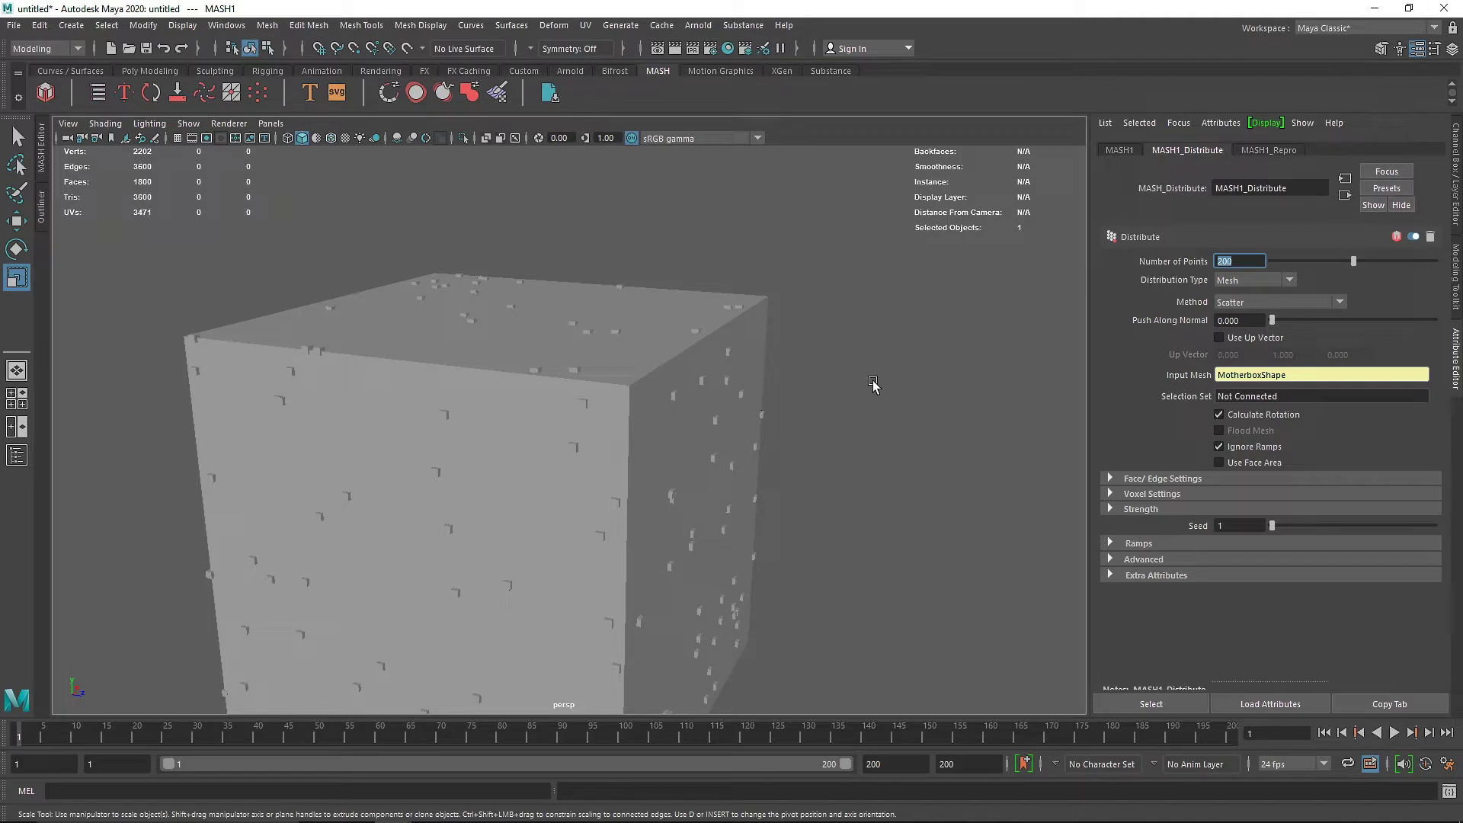
Set the mesh distribution method to Face Centre
click(1236, 303)
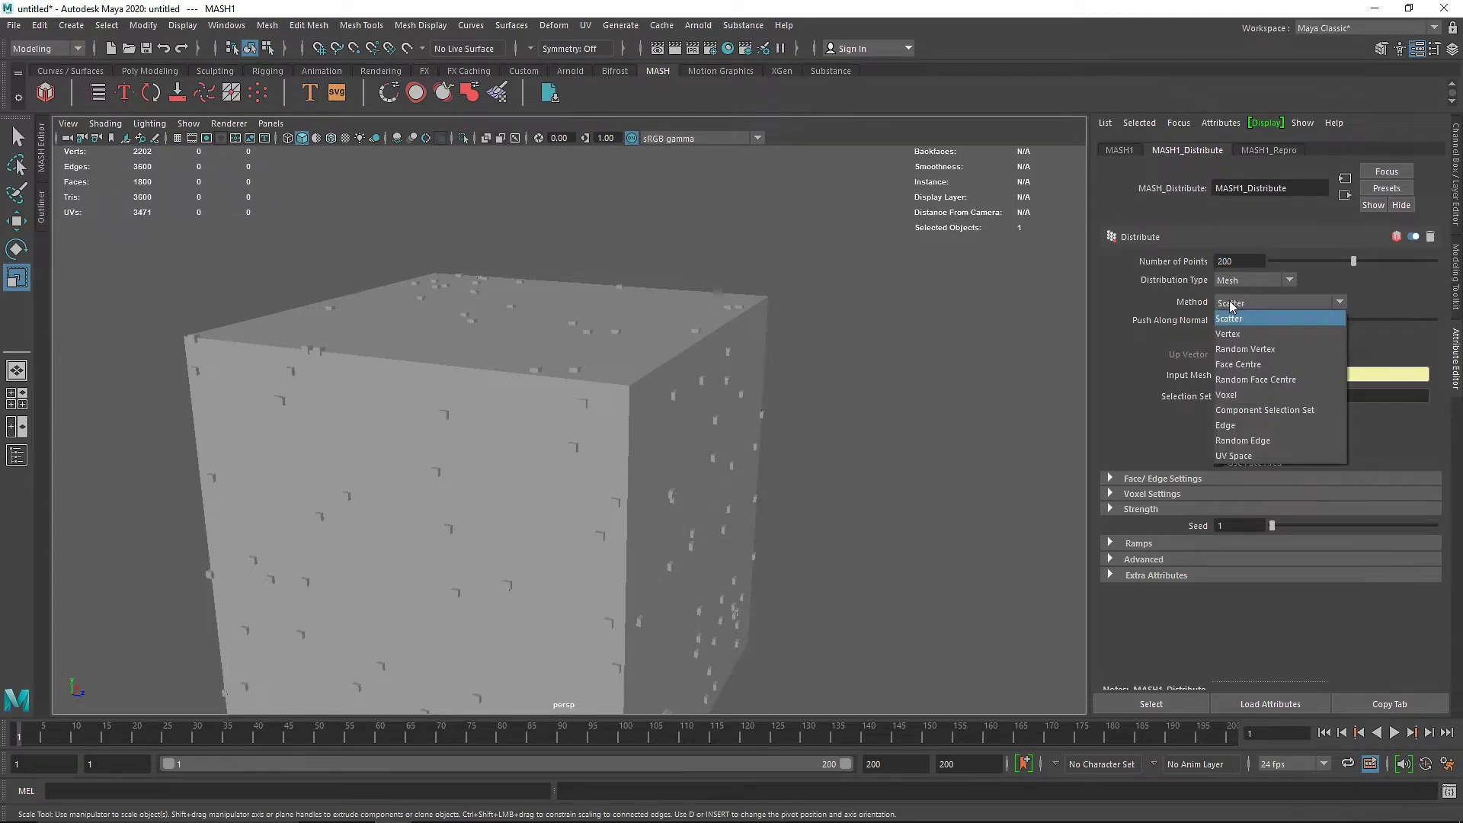
click(1239, 365)
alt+drag(944, 423, 653, 457)
alt+right_drag(653, 457, 785, 393)
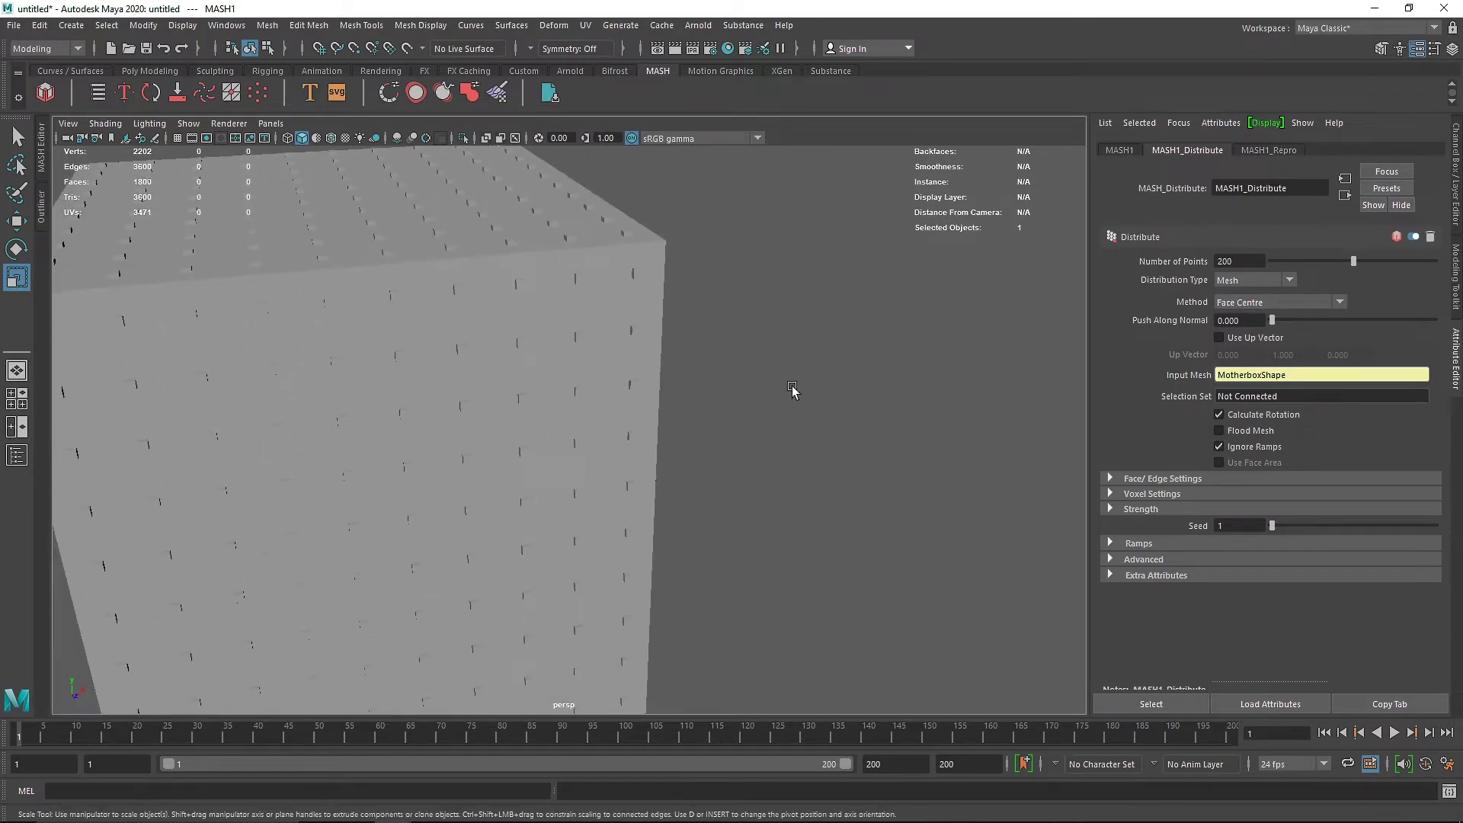
alt+drag(784, 391, 664, 388)
alt+right_drag(663, 388, 617, 418)
mouse_move(618, 418)
alt+mouse_down()
mouse_move(643, 409)
mouse_move(610, 408)
alt+mouse_up()
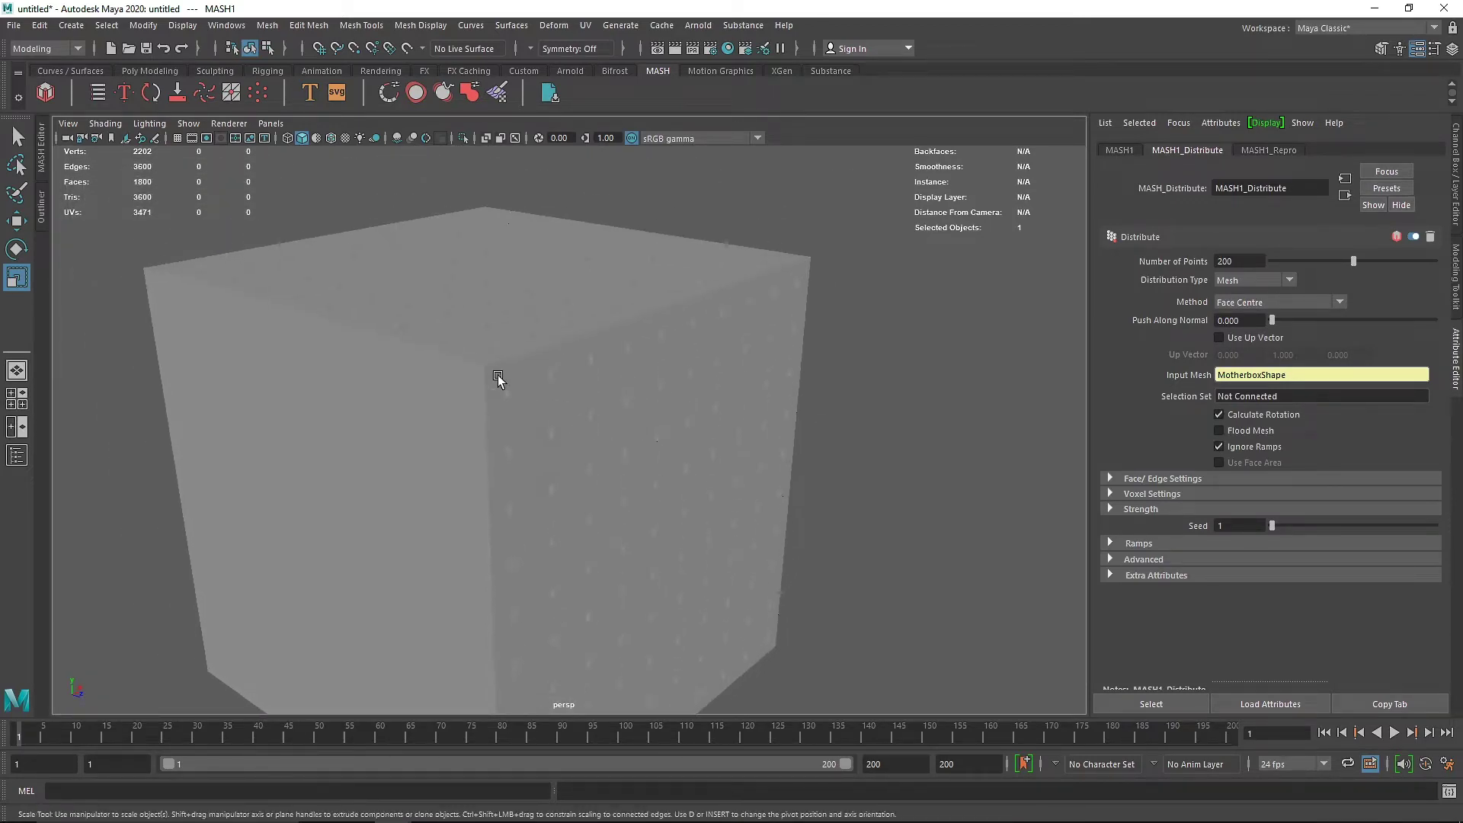
Select Motherbox and increase its width subdivisions through its polyCube1 inputs
click(512, 381)
alt+drag(576, 358, 790, 403)
alt+right_drag(790, 403, 588, 411)
alt+drag(588, 411, 660, 395)
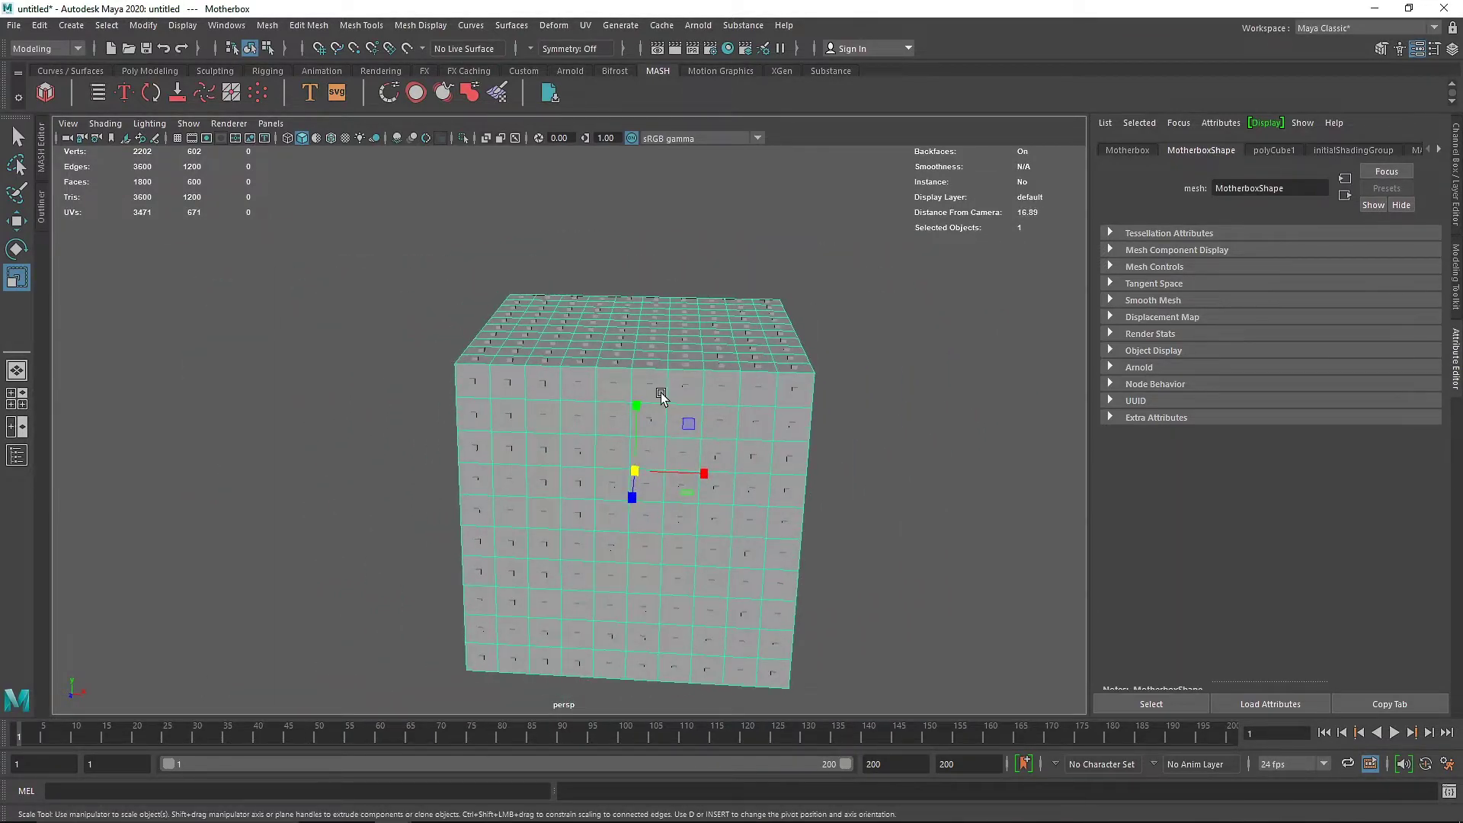
key(ctrl+a)
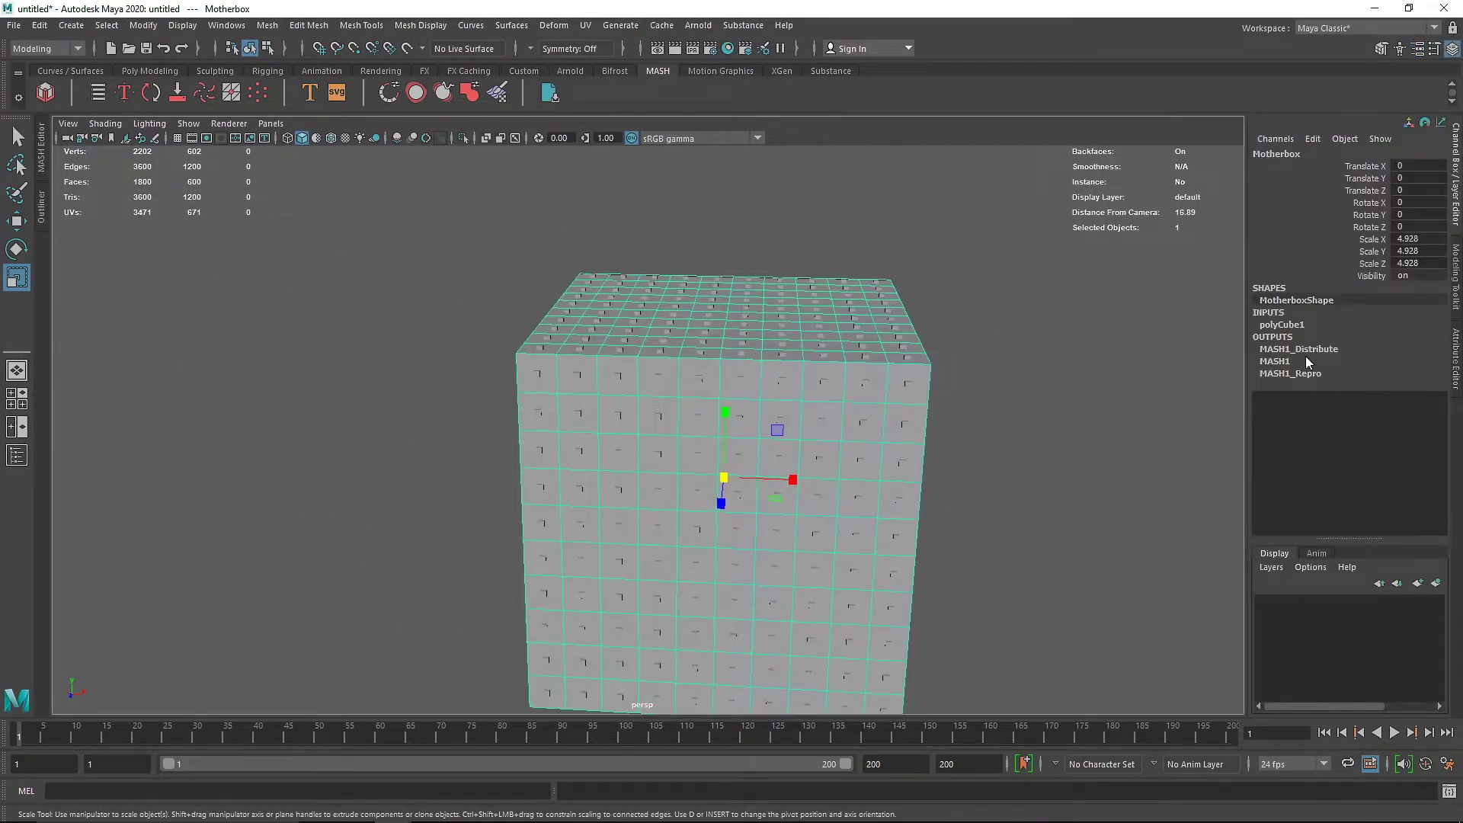
click(1296, 324)
alt+drag(965, 364, 1123, 373)
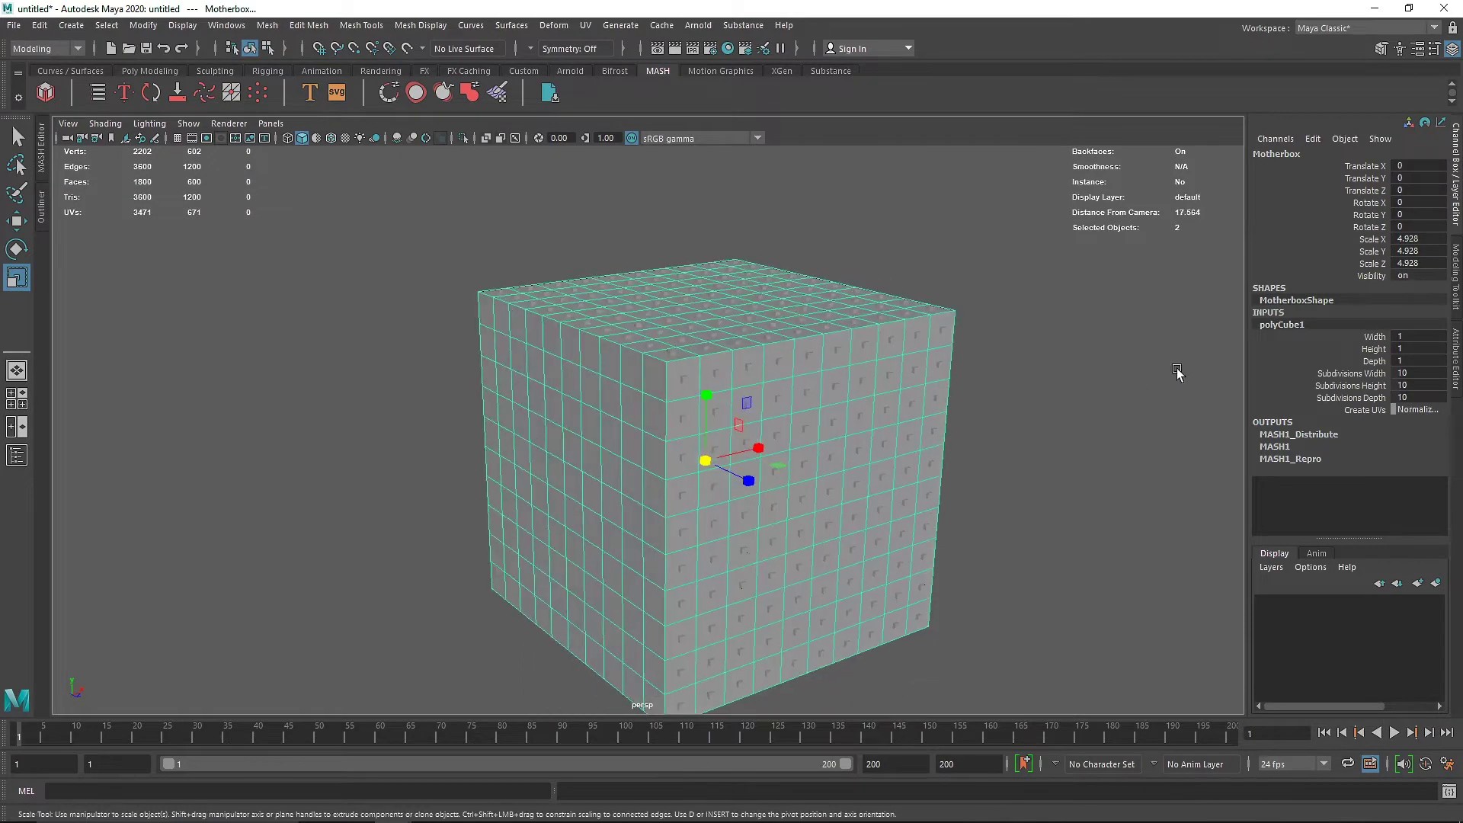
middle_drag(1425, 369, 1447, 373)
scroll(992, 430, up, 2)
alt+middle_drag(1102, 484, 996, 336)
click(996, 336)
scroll(876, 444, up, 4)
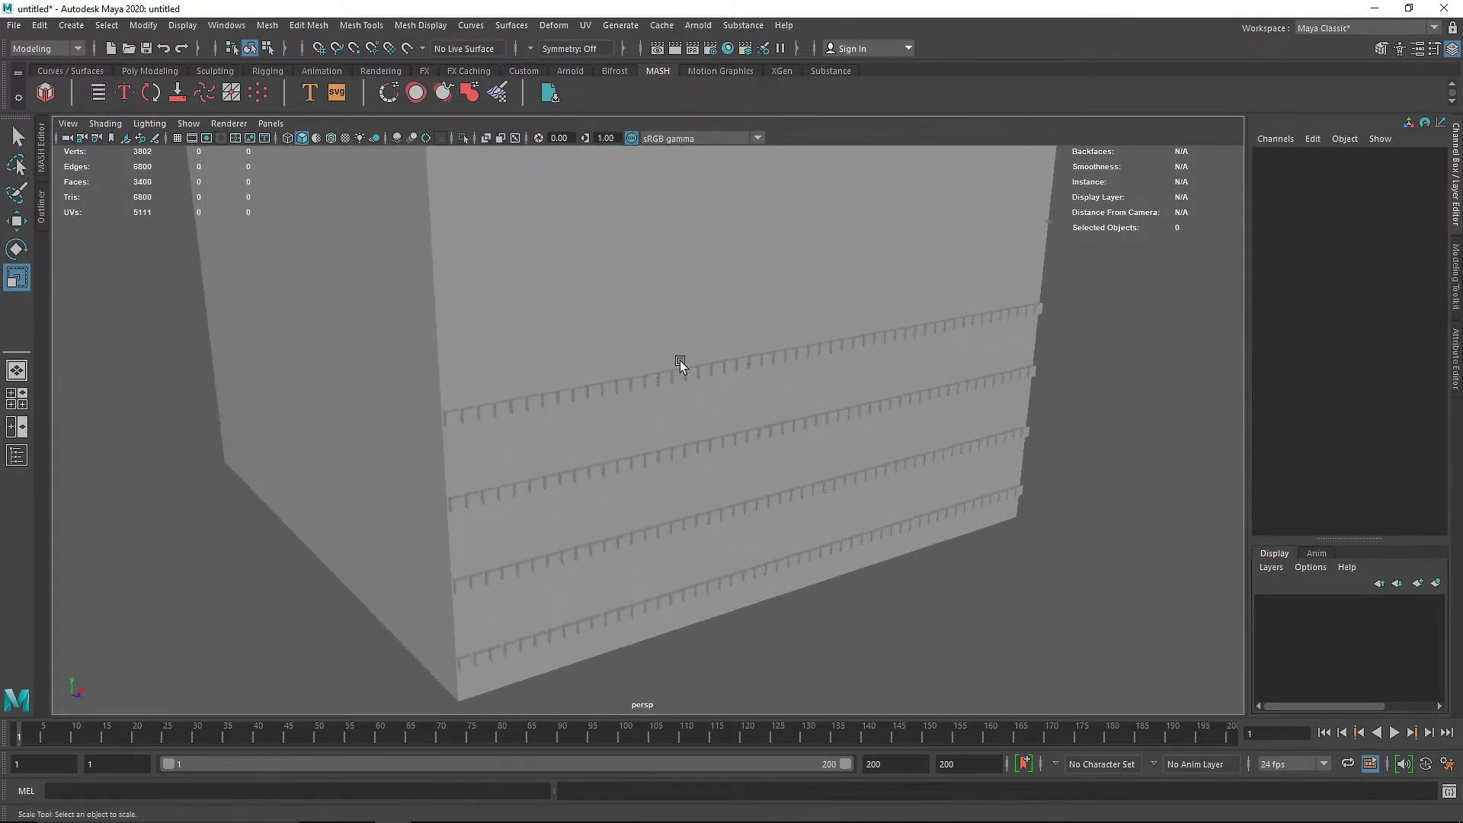
Set Motherbox's height and depth subdivisions to 50
click(741, 315)
click(1284, 324)
click(1417, 385)
text(50)
key(Tab)
text(50)
click(1120, 532)
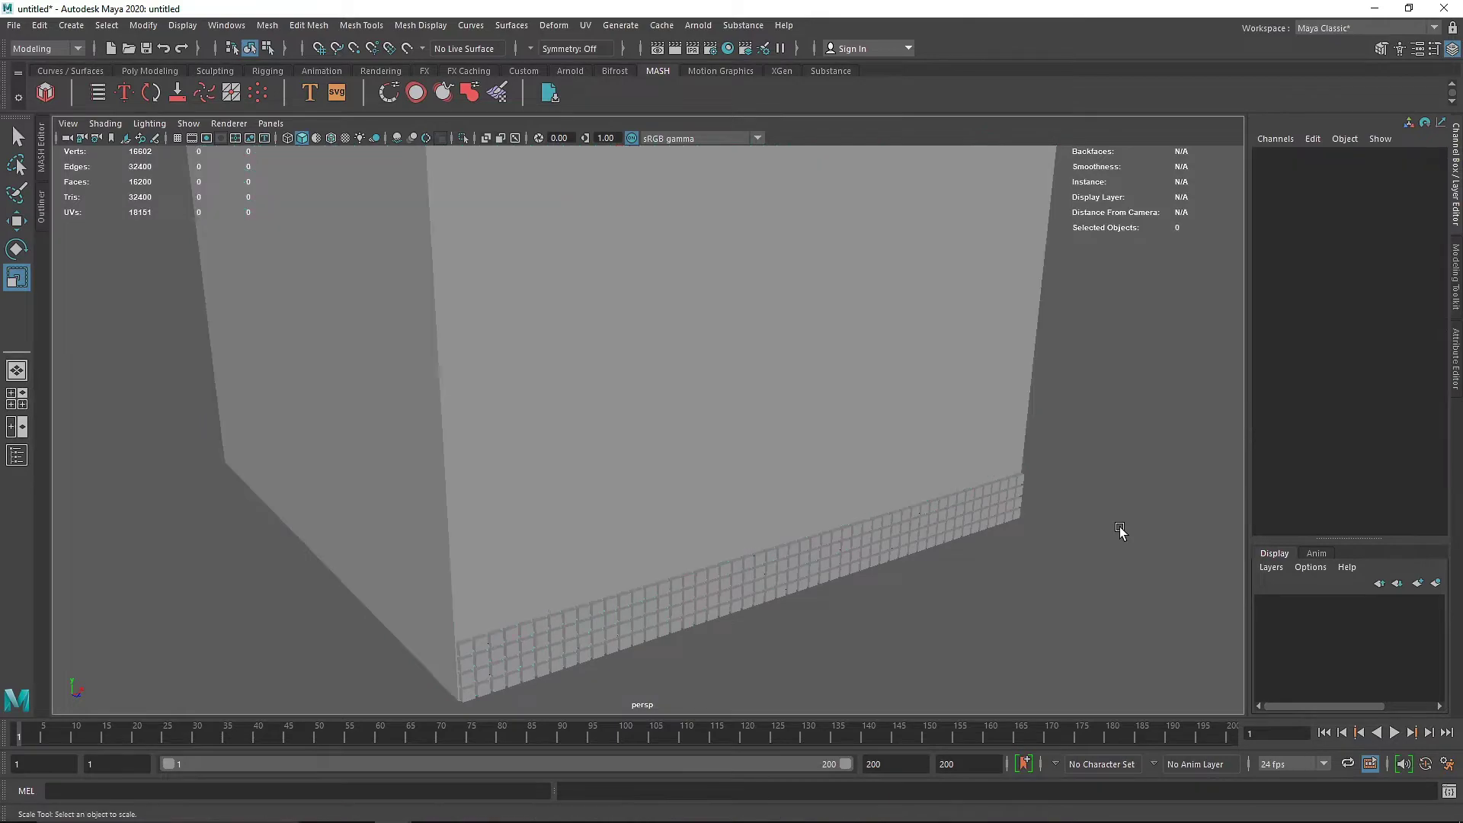
Turn on Flood Mesh in the Distribute node of the MASH network so cubes cover all of Motherbox's faces
click(876, 345)
alt+right_drag(953, 363, 802, 348)
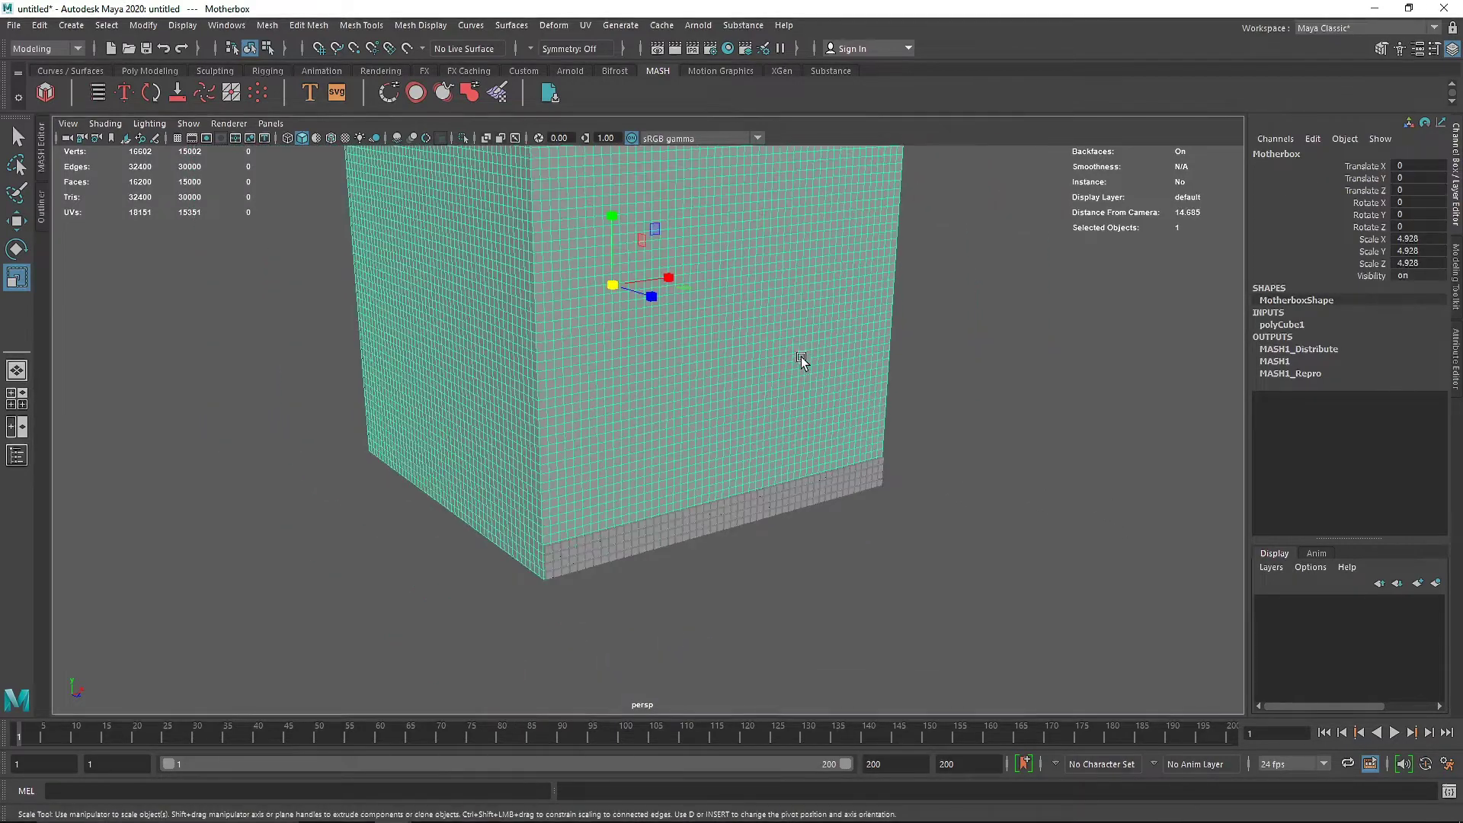
alt+drag(990, 422, 885, 405)
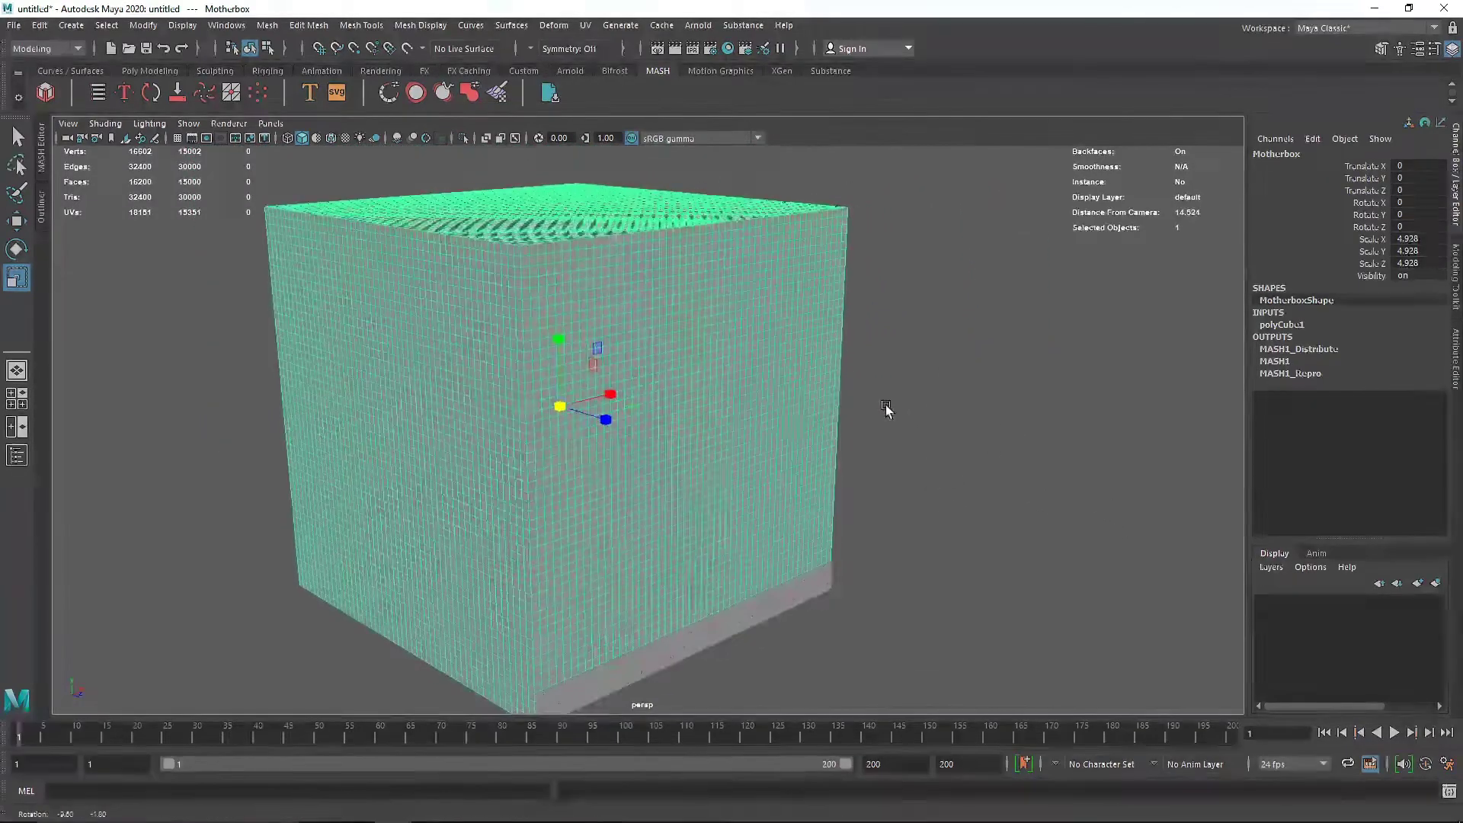
click(945, 433)
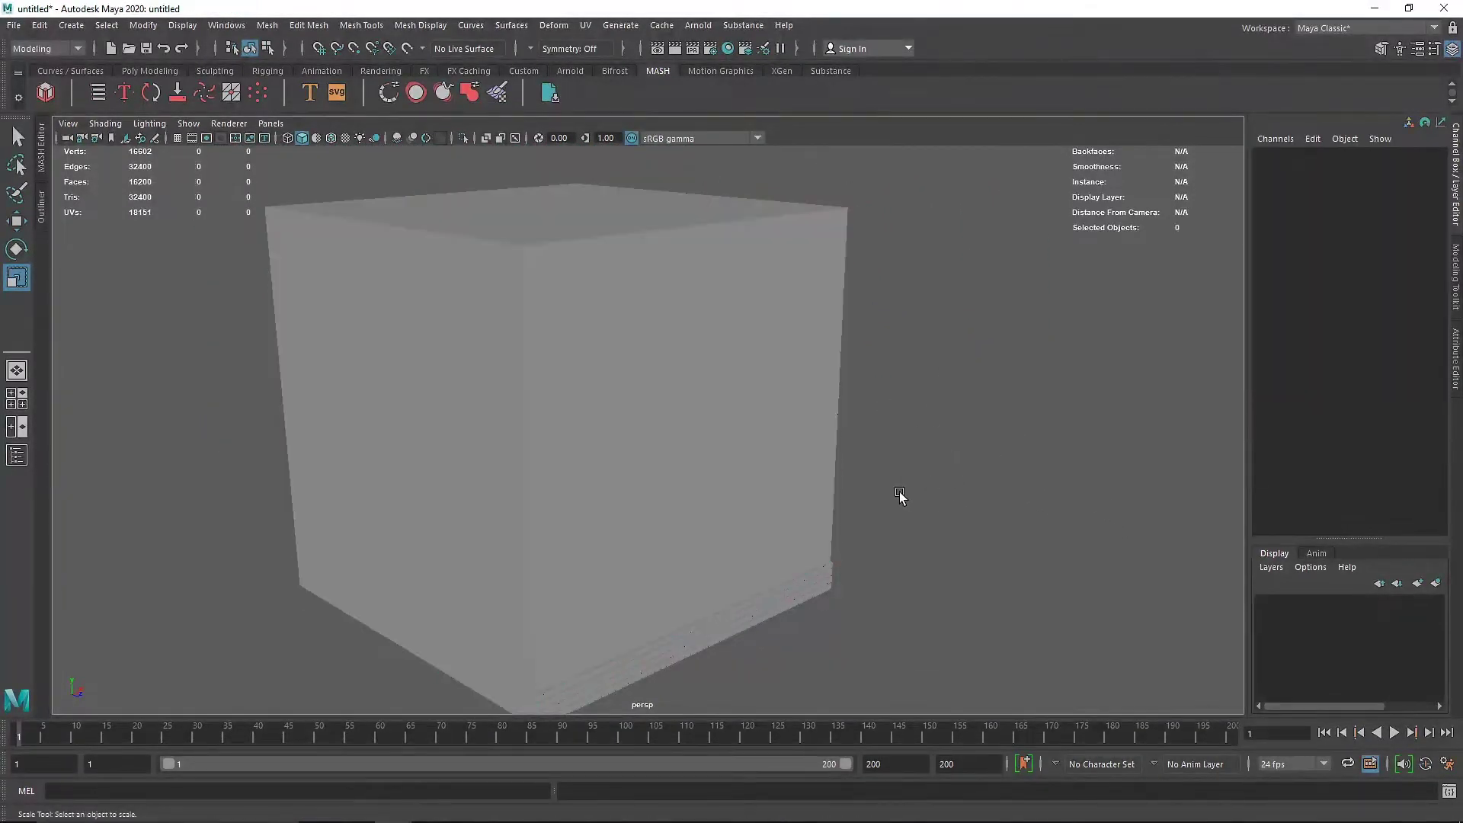
click(828, 573)
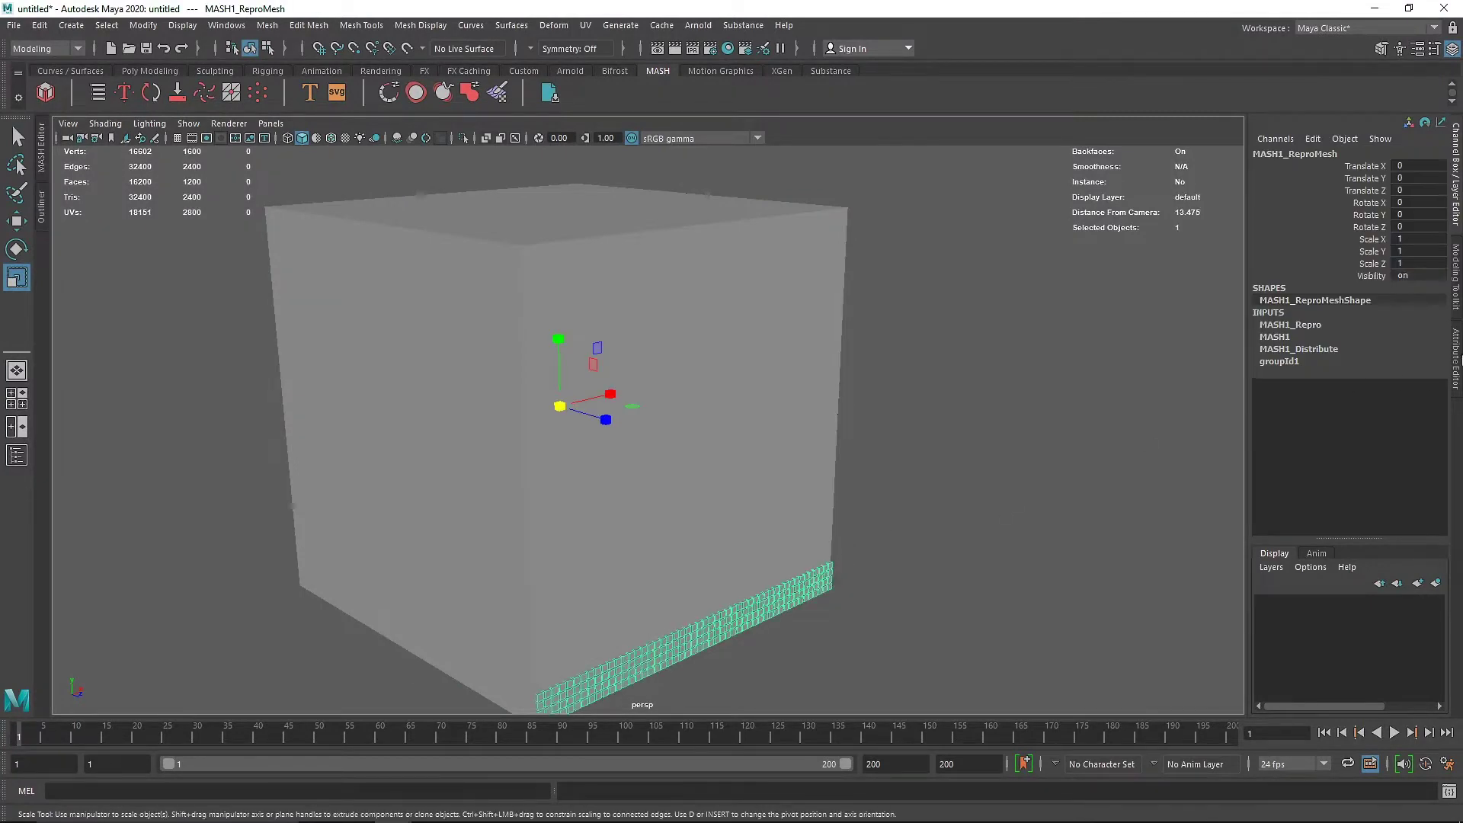
key(ctrl+a)
click(1343, 148)
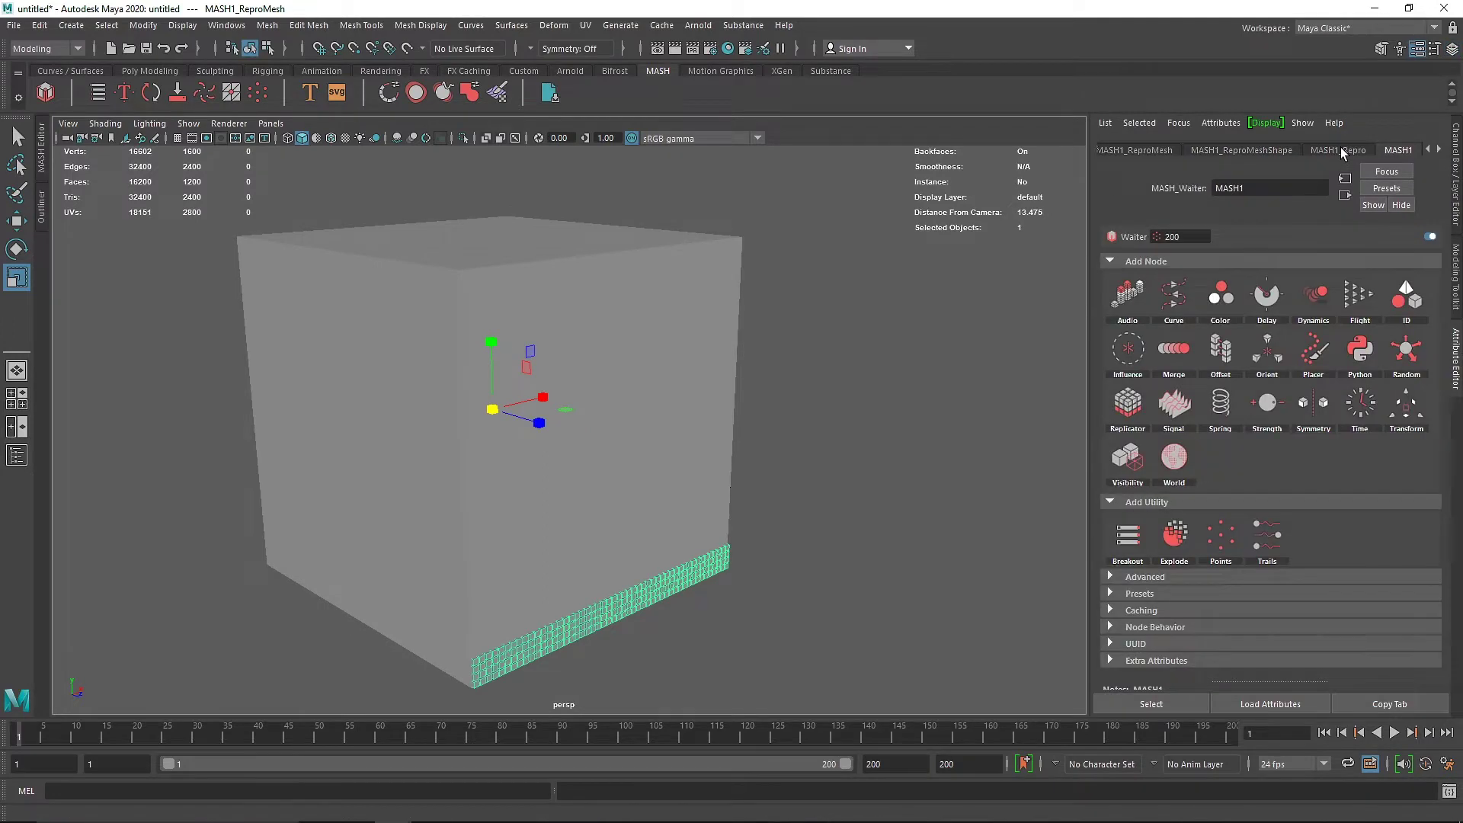
click(1341, 148)
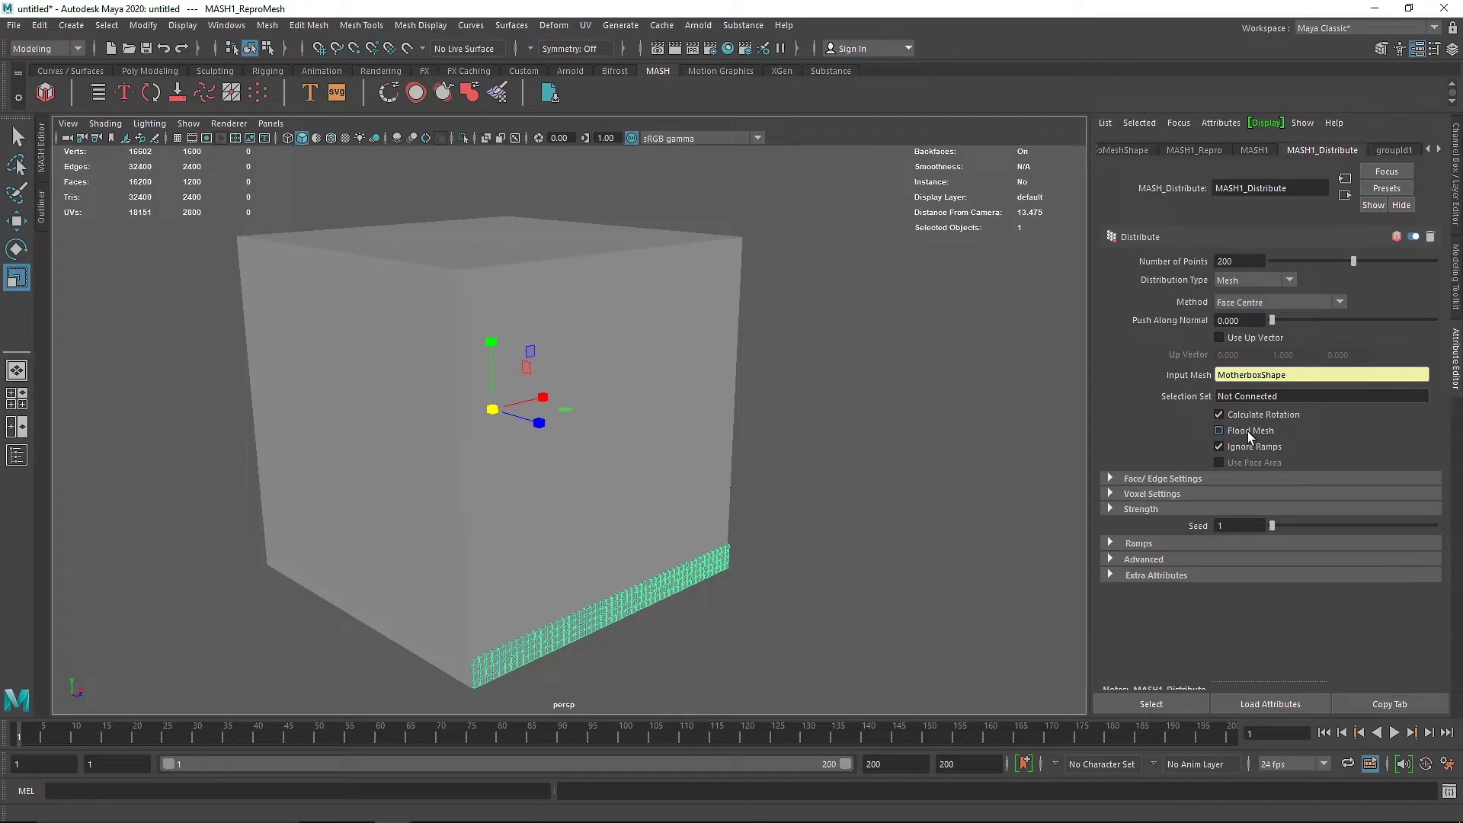
click(1248, 431)
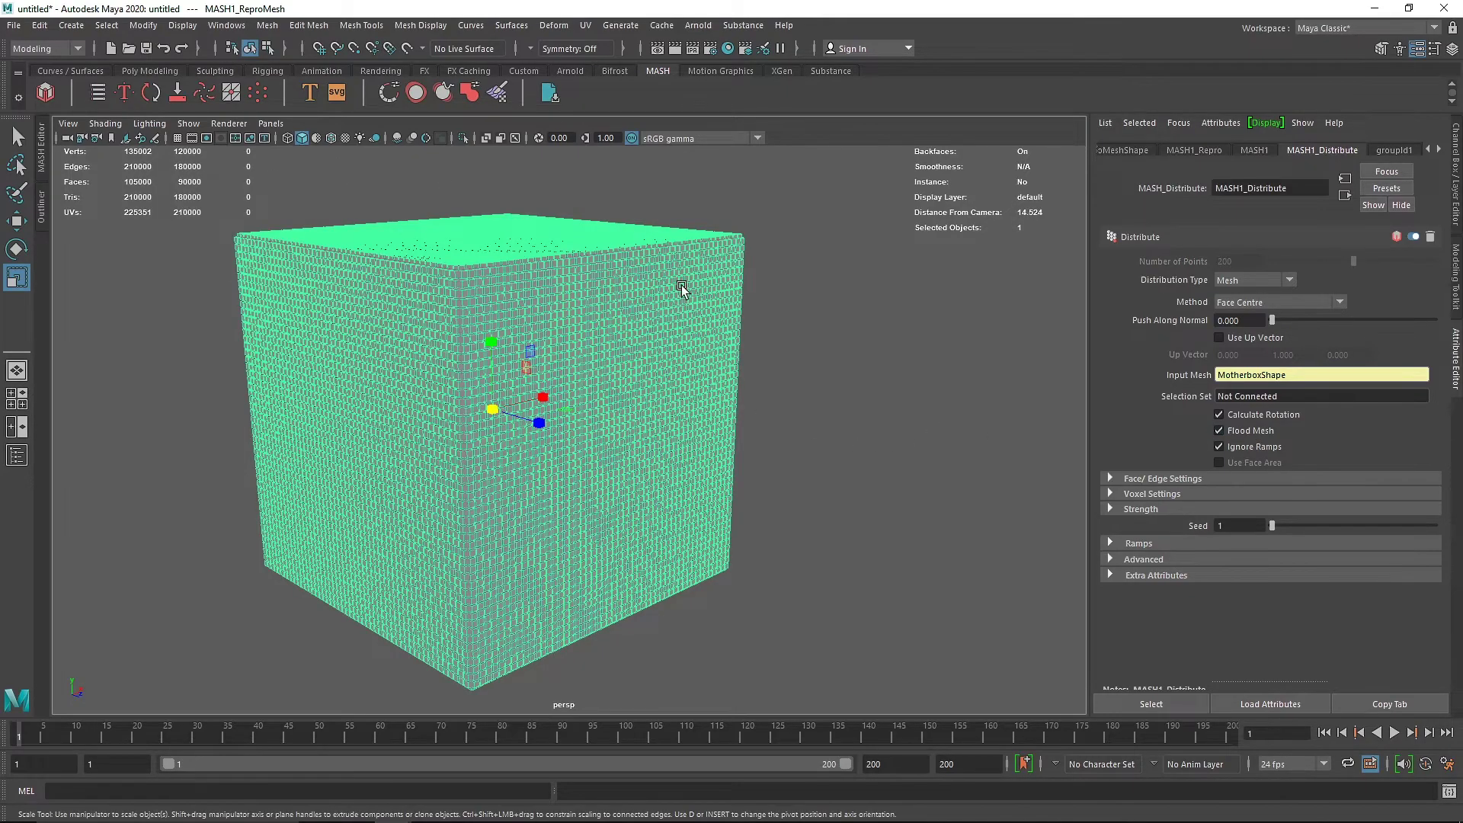
Set Motherbox's width, height and depth subdivisions to 60 in its polyCube1 inputs
alt+middle_drag(682, 287, 771, 337)
alt+drag(770, 336, 831, 382)
click(901, 314)
alt+right_drag(901, 313, 822, 465)
alt+middle_drag(822, 465, 766, 402)
alt+drag(766, 401, 667, 399)
click(40, 208)
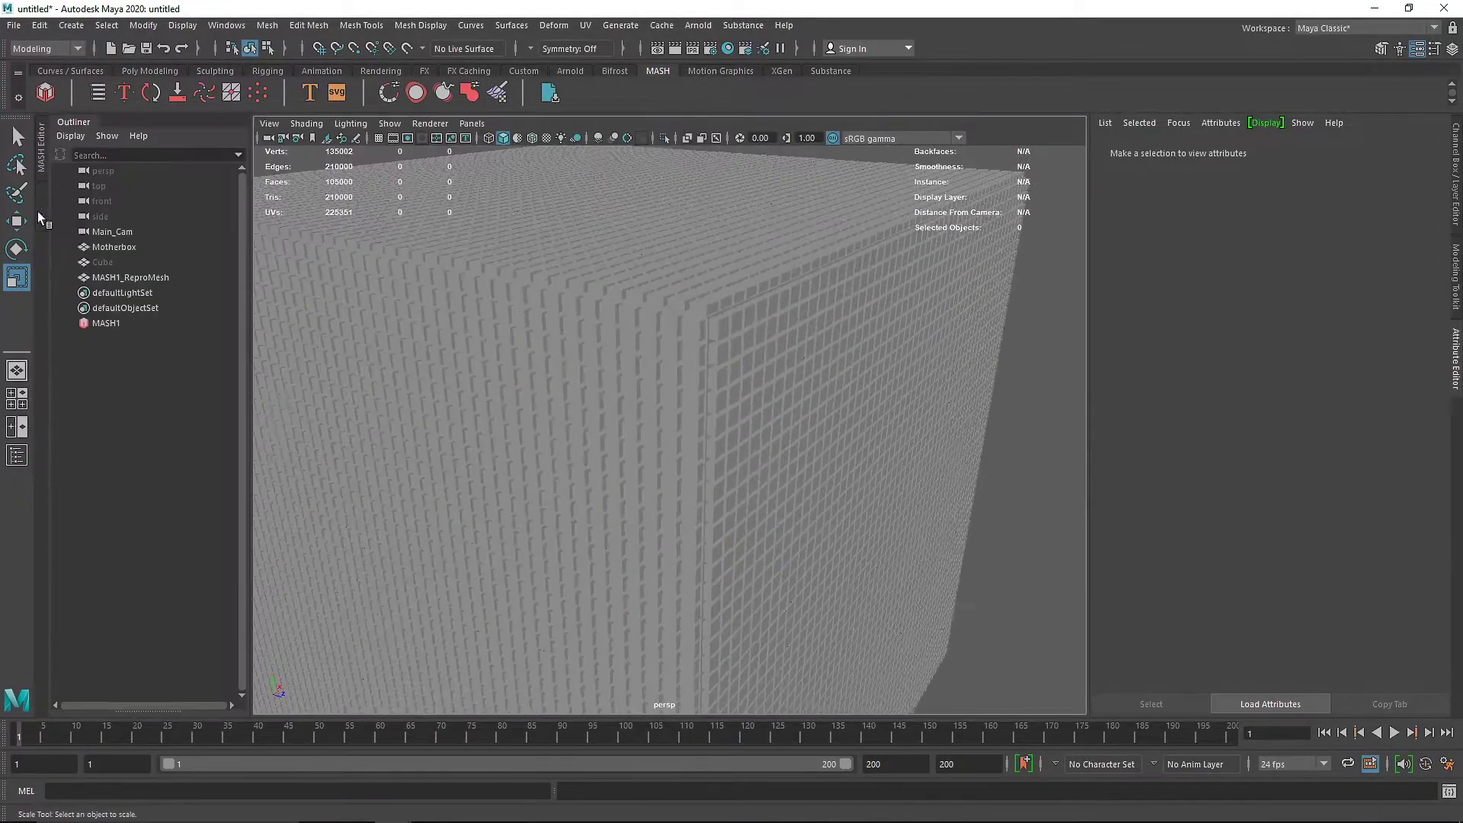
click(114, 247)
click(1449, 202)
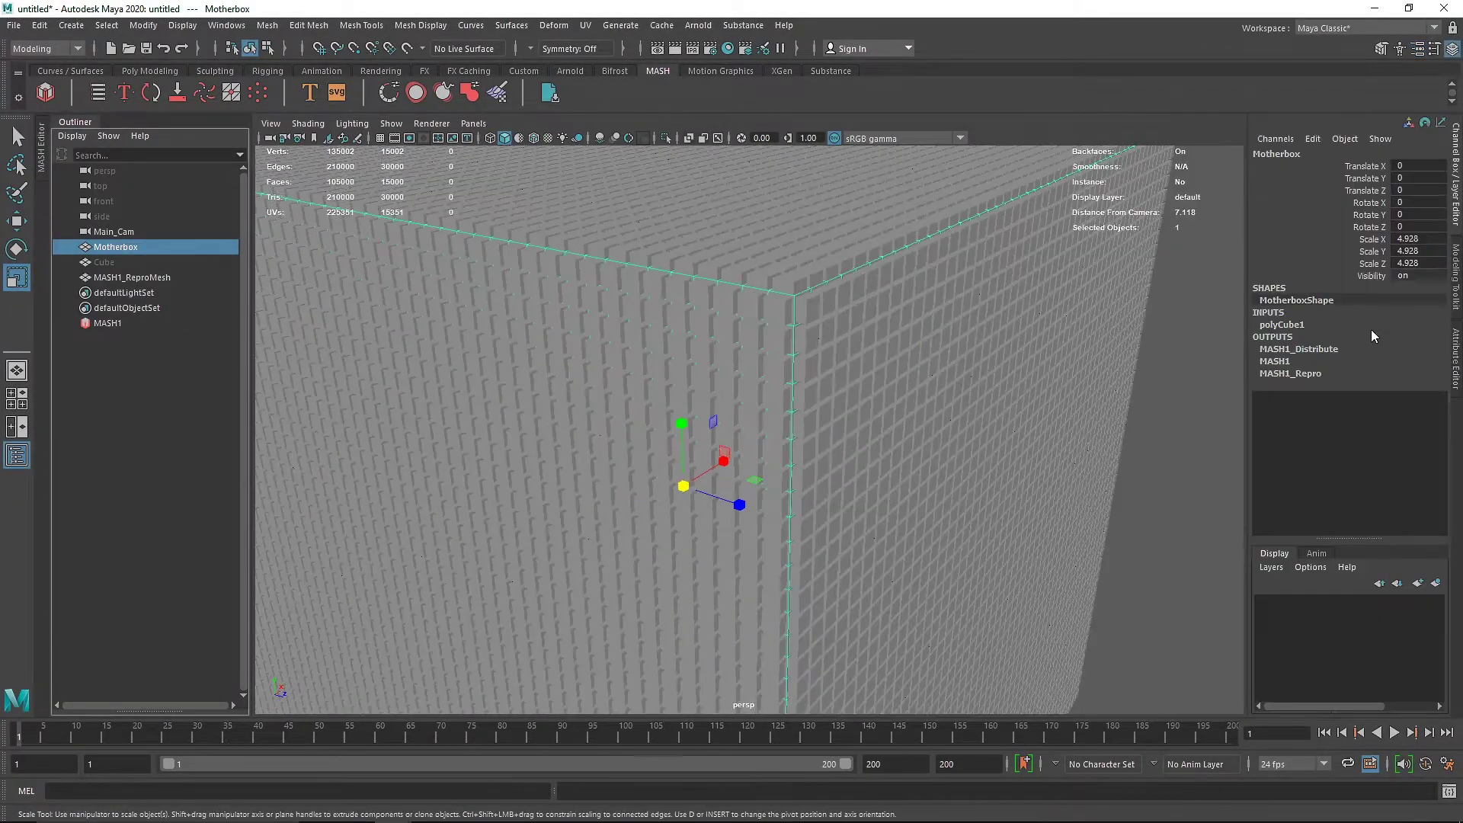
click(1282, 325)
click(1415, 374)
text(60)
key(Tab)
text(60)
key(Tab)
text(60)
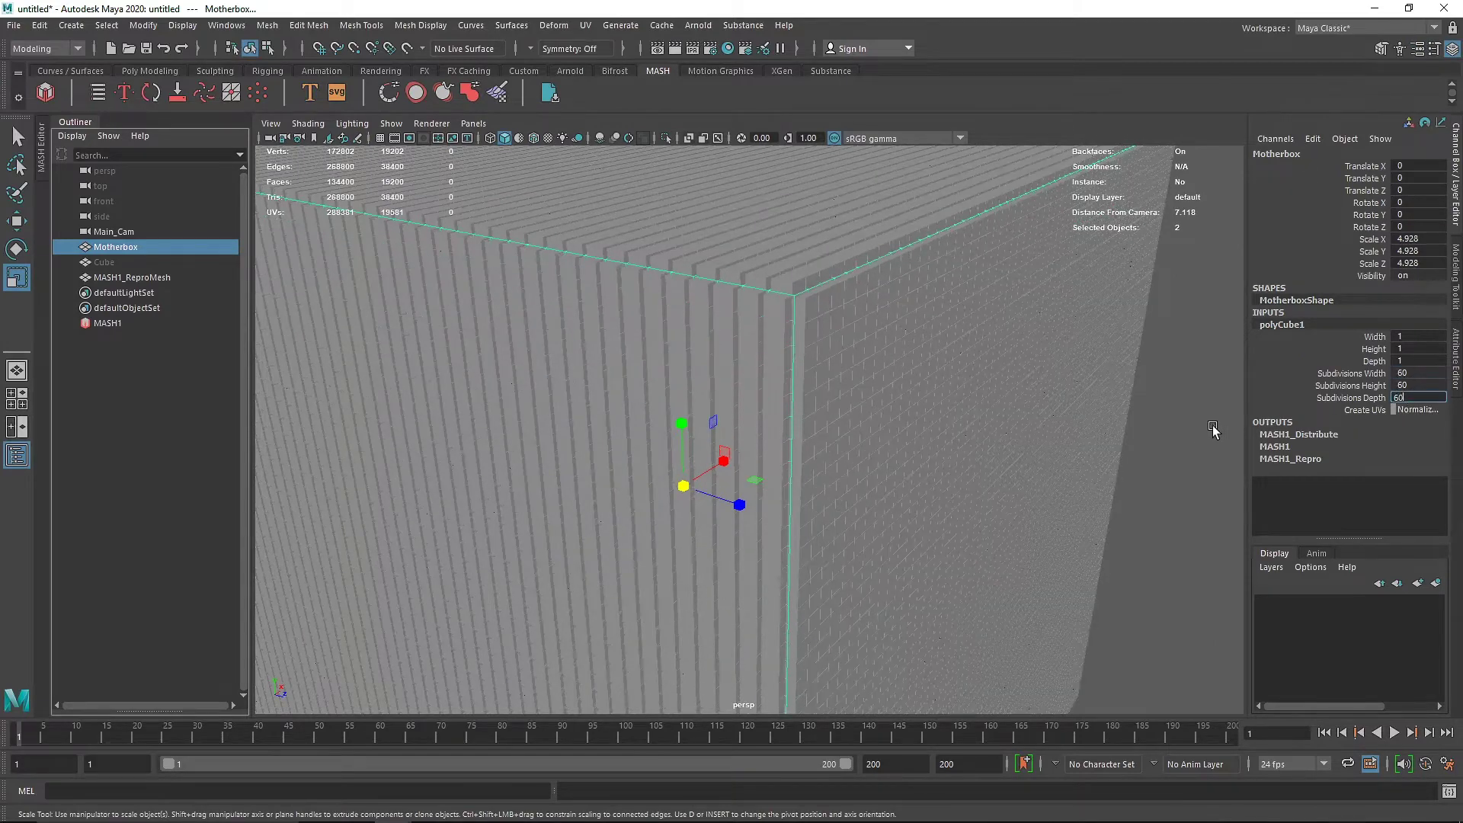
click(1225, 429)
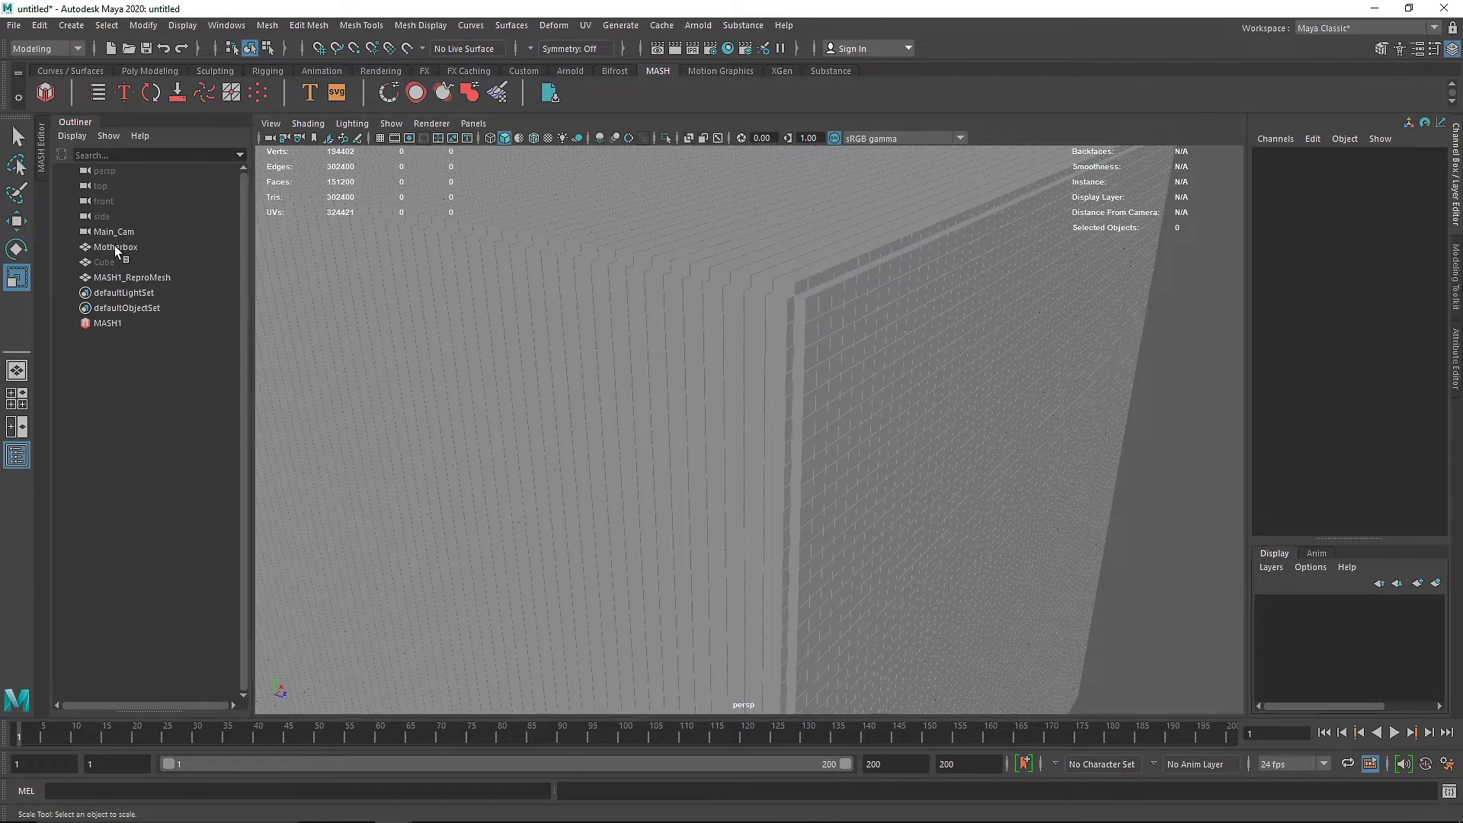
Set Motherbox's width, height and depth subdivisions to 70
click(116, 247)
click(1287, 326)
click(1416, 373)
text(70)
key(Tab)
text(70)
key(Tab)
text(70)
key(Return)
Add an Offset node to the MASH1 network of the repro mesh
alt+drag(907, 360, 836, 424)
alt+right_drag(836, 424, 885, 397)
alt+drag(885, 398, 853, 355)
alt+right_drag(853, 355, 743, 335)
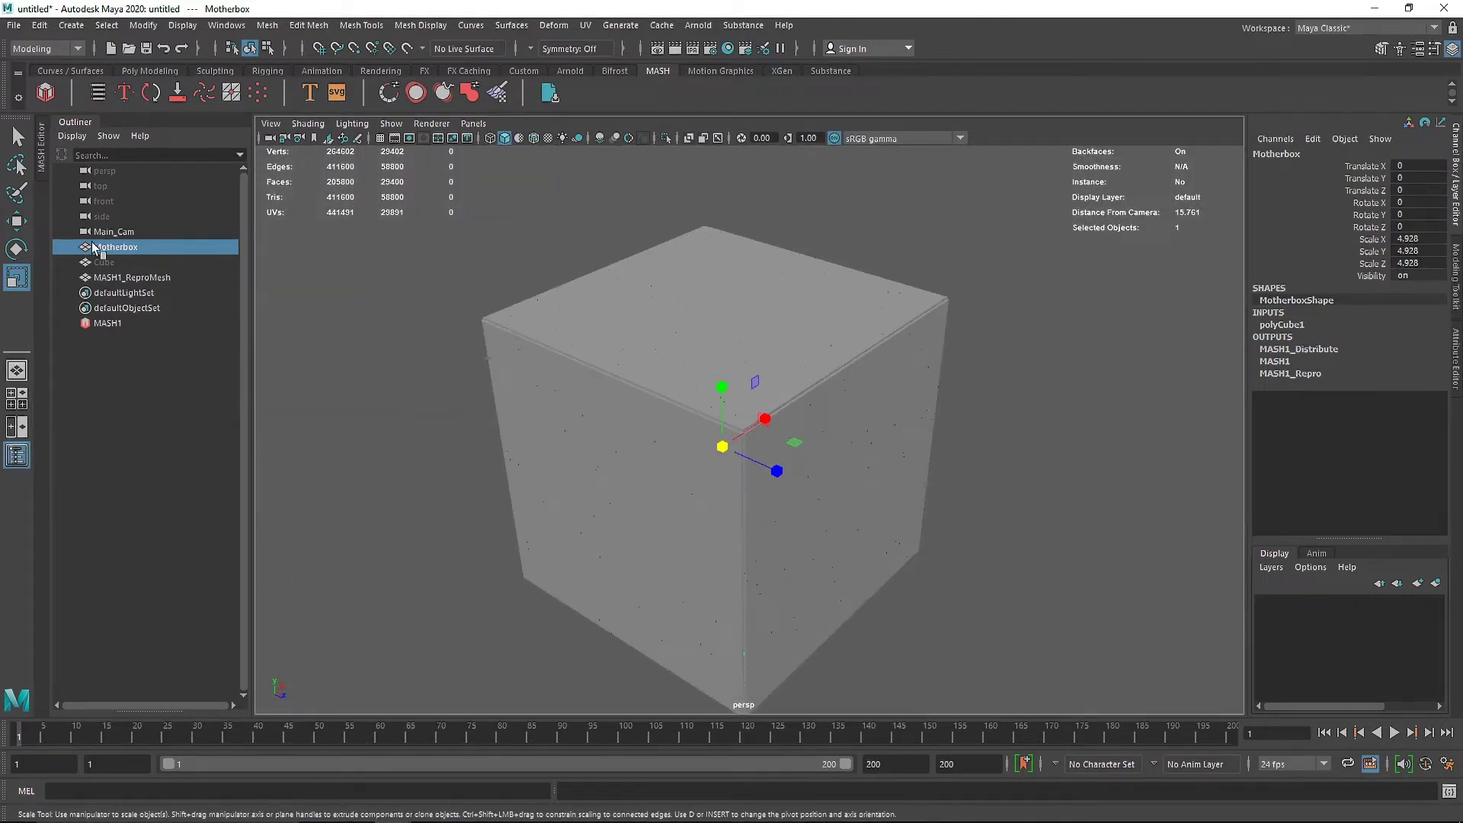
alt+right_drag(684, 451, 676, 450)
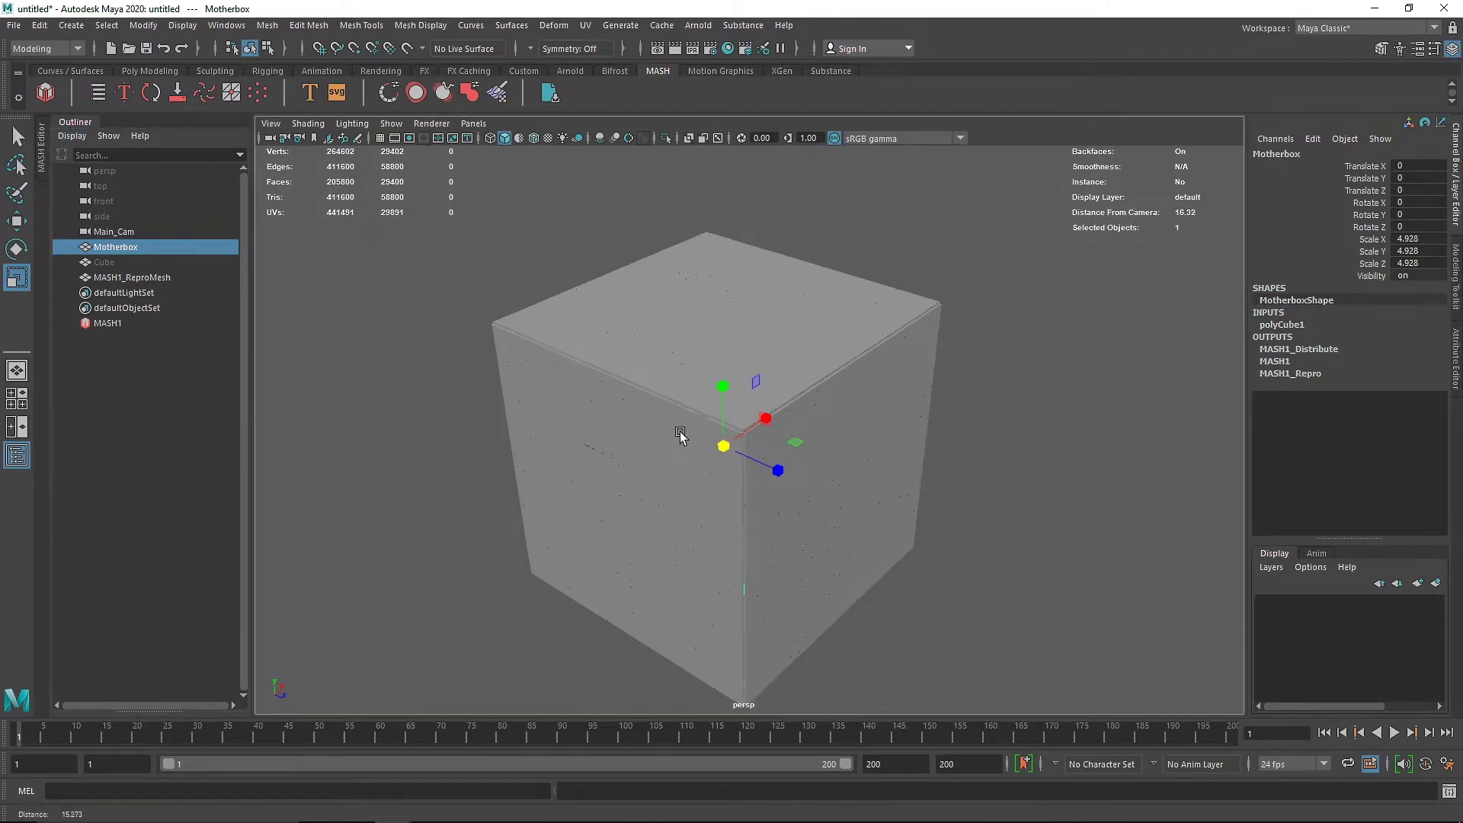
key(space)
alt+drag(677, 454, 632, 417)
click(773, 408)
alt+drag(793, 431, 799, 480)
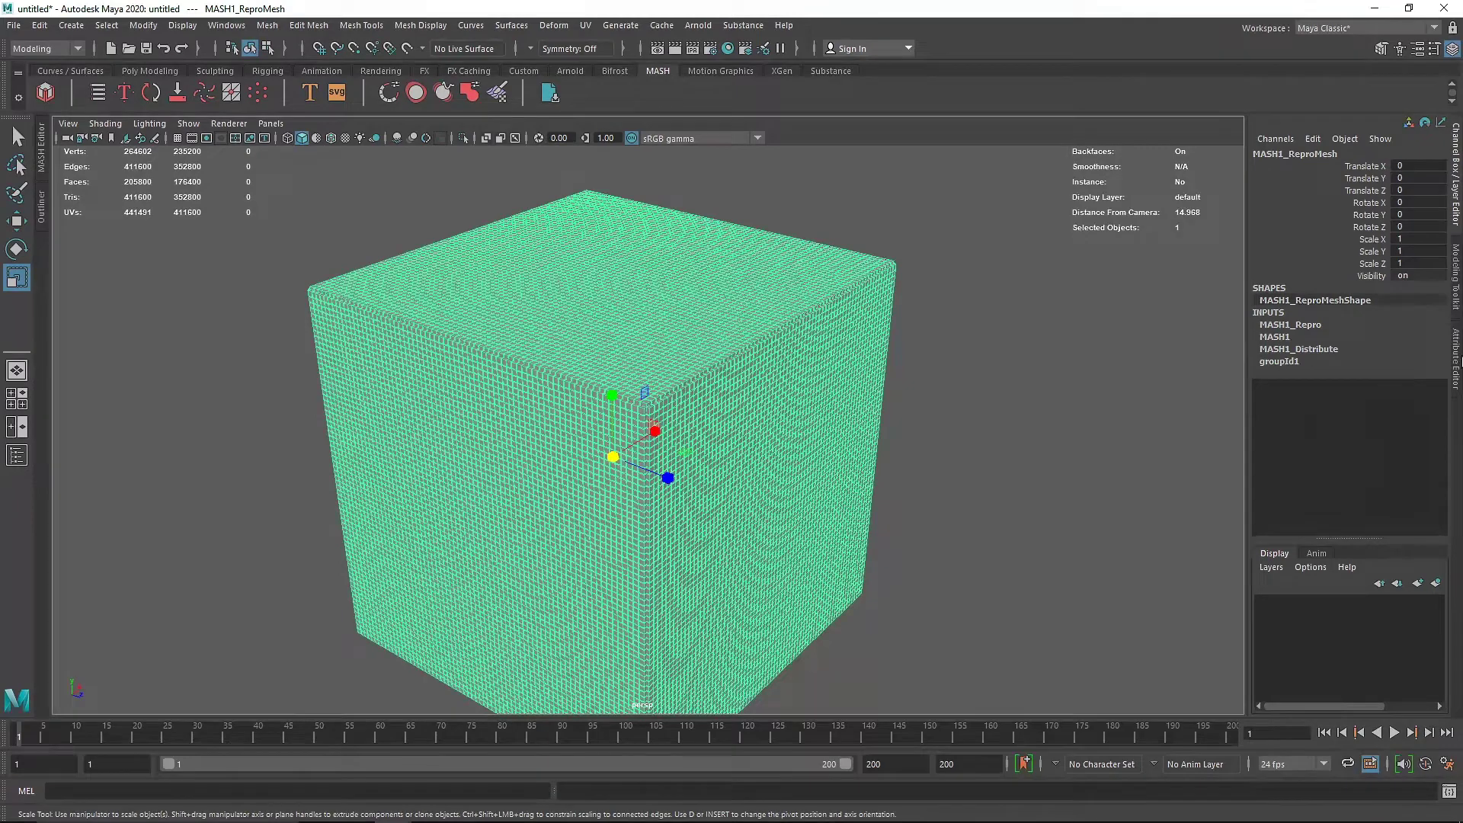
click(1455, 361)
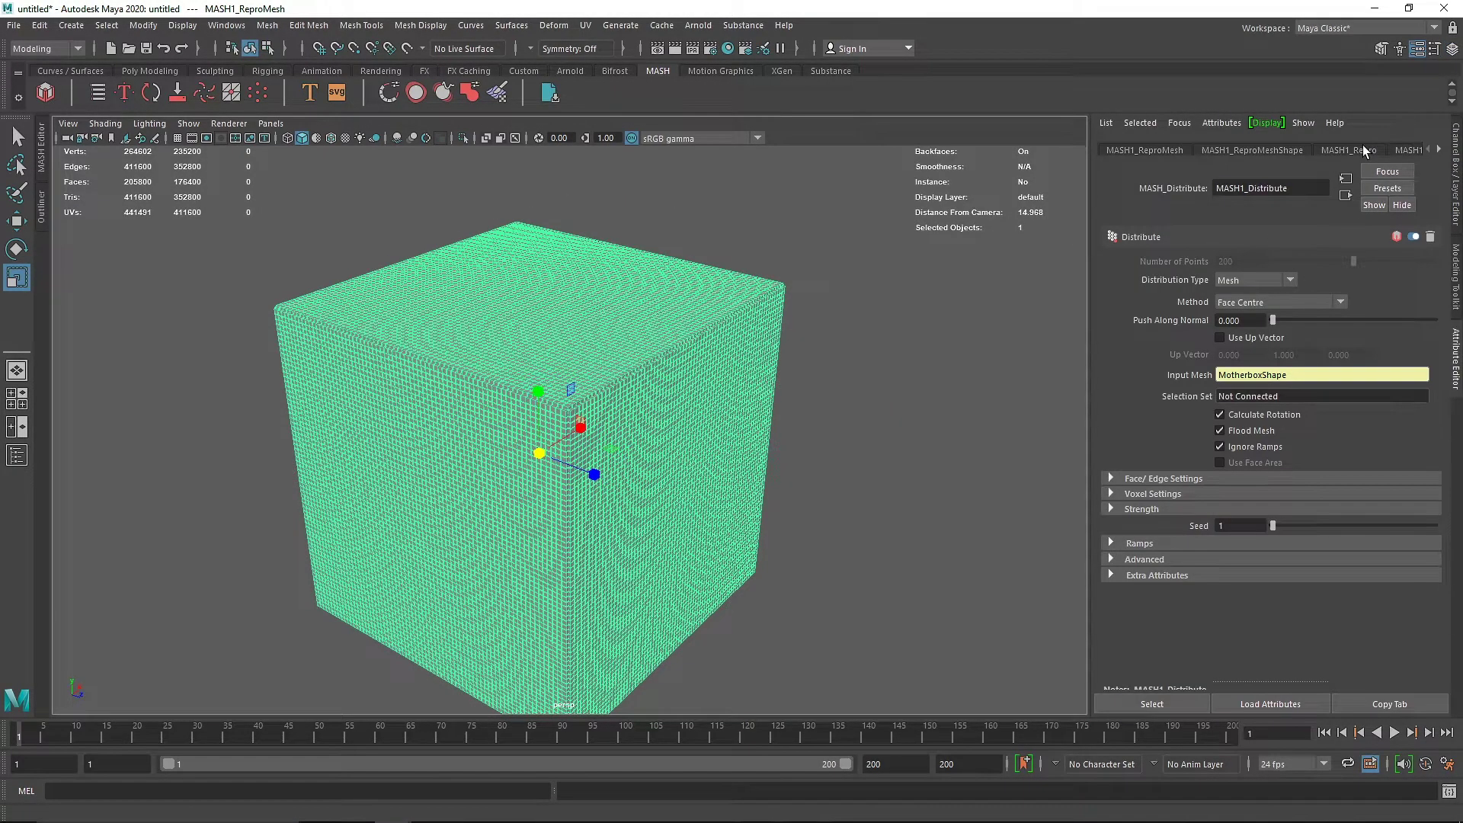
click(1407, 150)
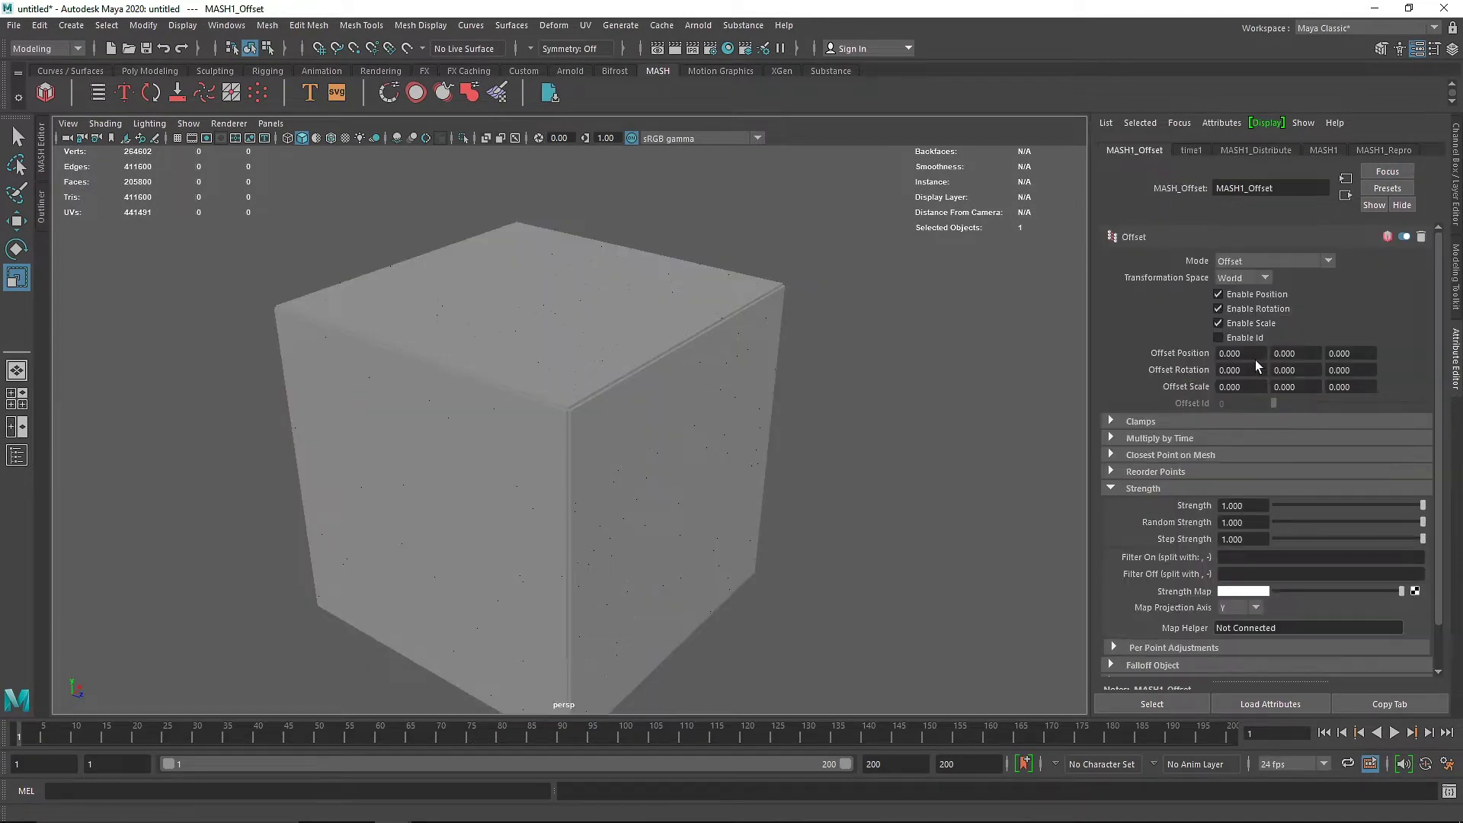
click(1143, 489)
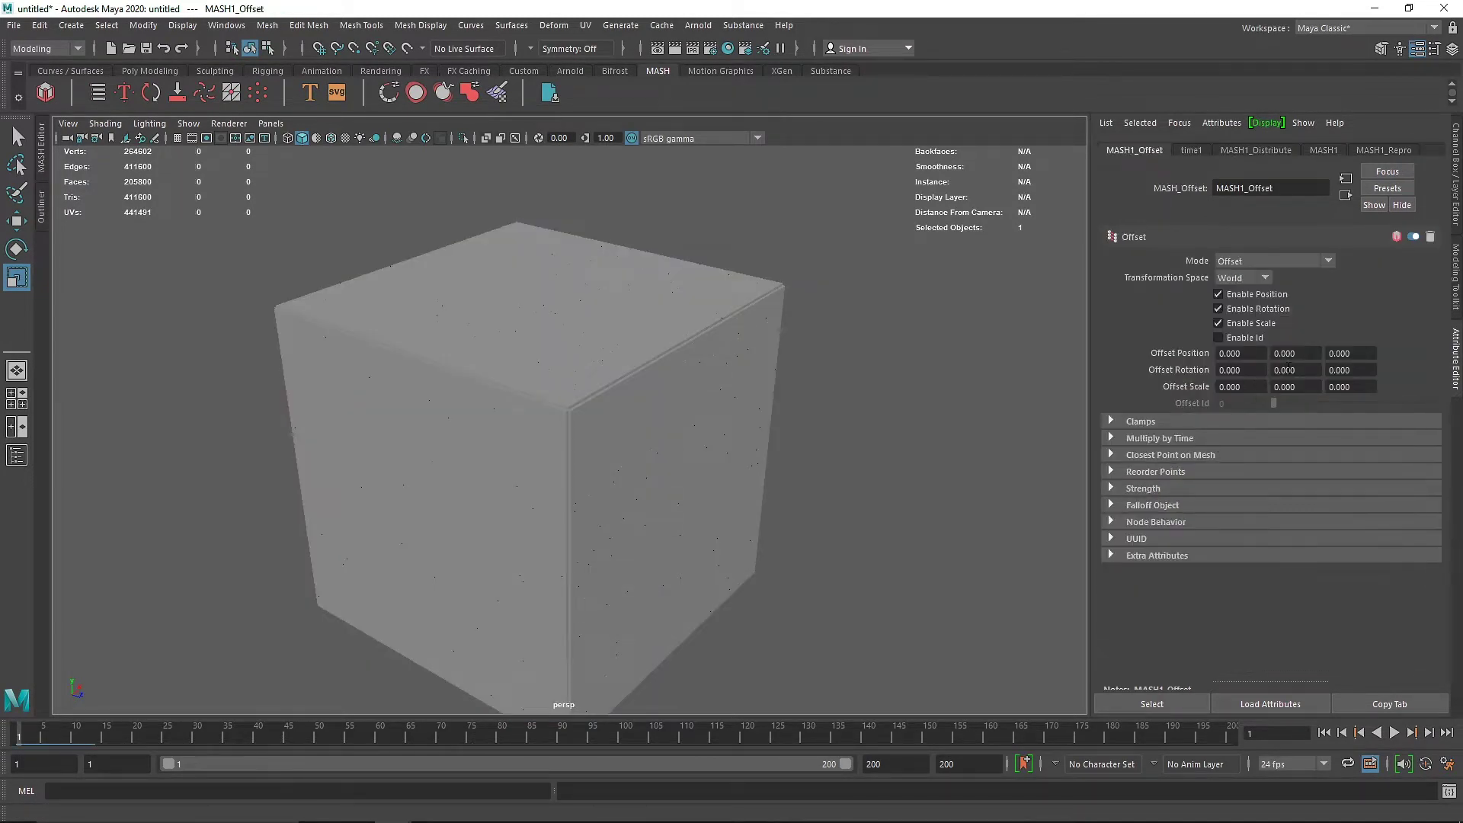
Try a Y position offset of 1, then Y and Z rotation offsets of 90 on the Offset node
scroll(813, 368, up, 5)
click(1284, 353)
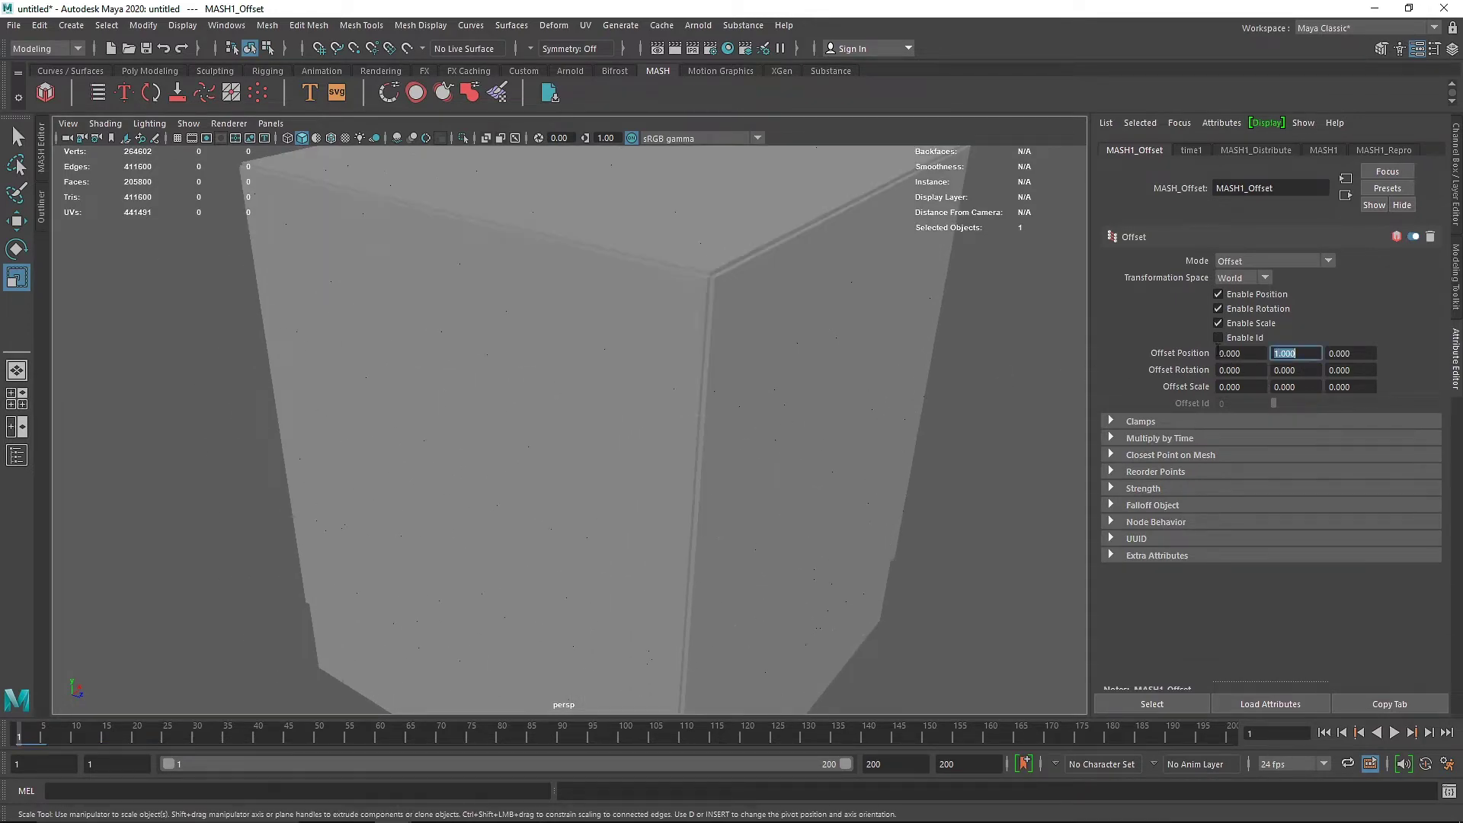
click(1288, 369)
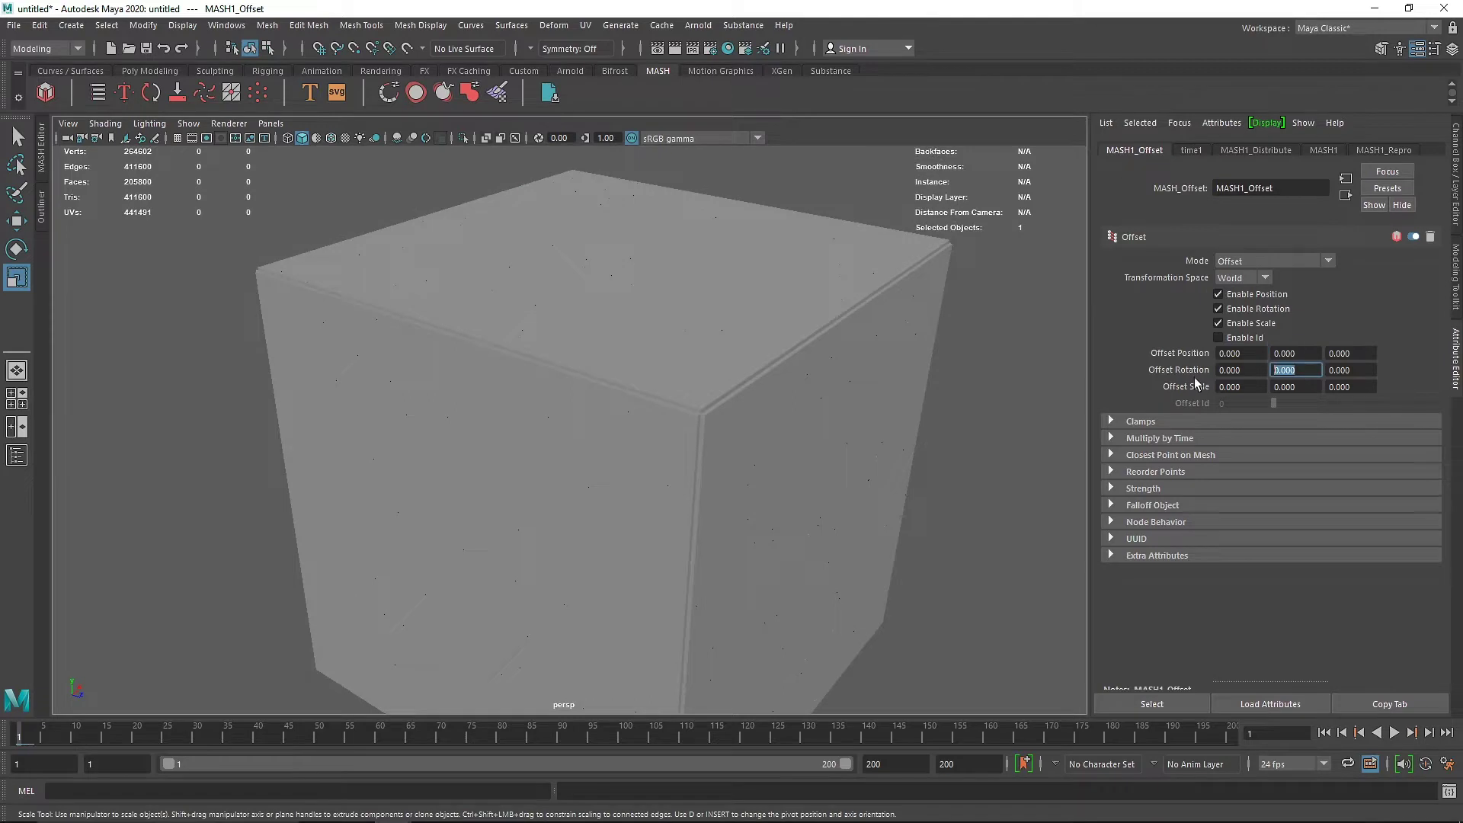
key(Tab)
Set the Offset node's rotation to 20, 40, 20 and inspect the rotated cubes
click(1238, 370)
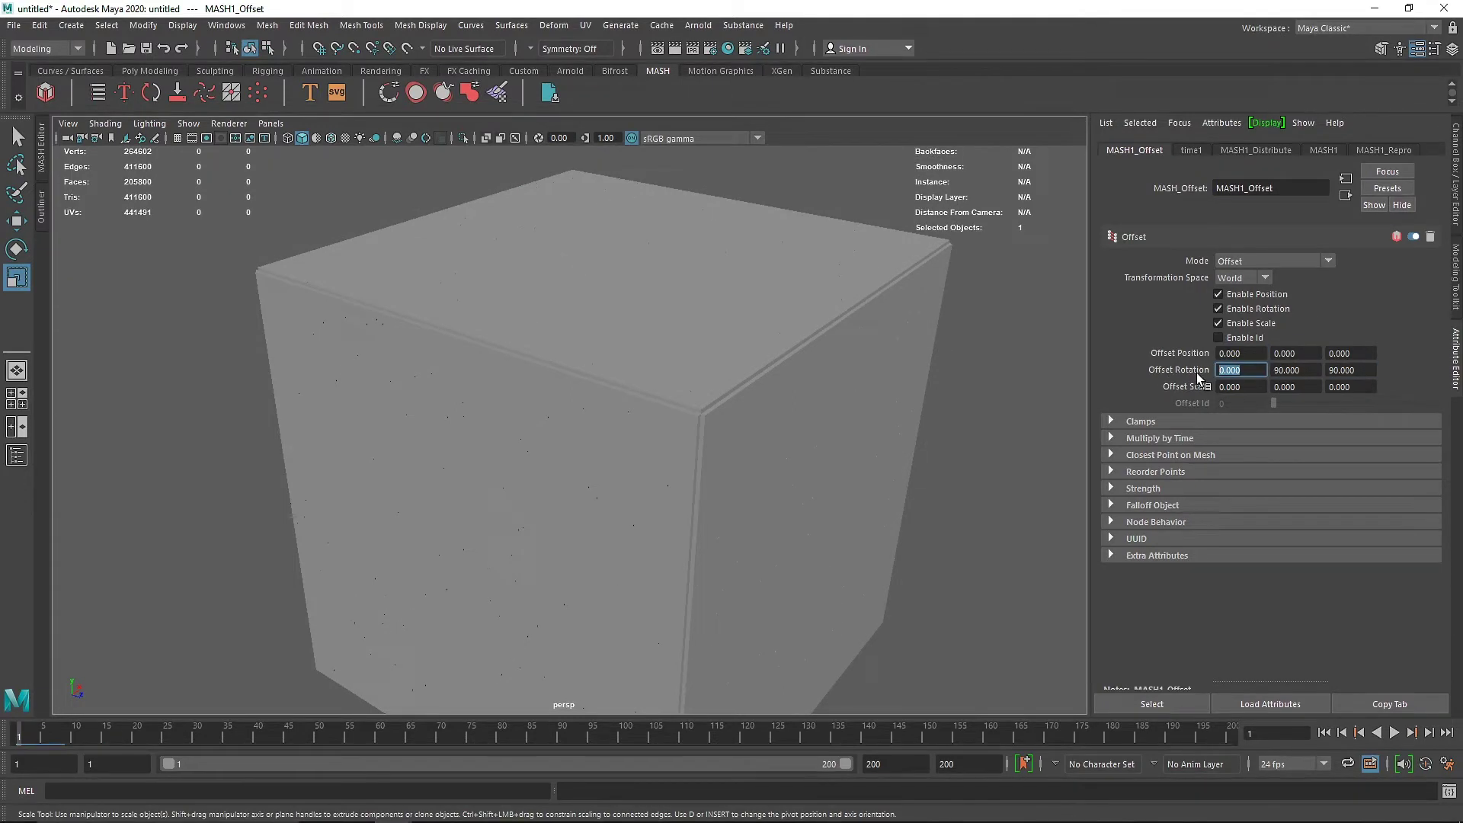
text(20)
key(Tab)
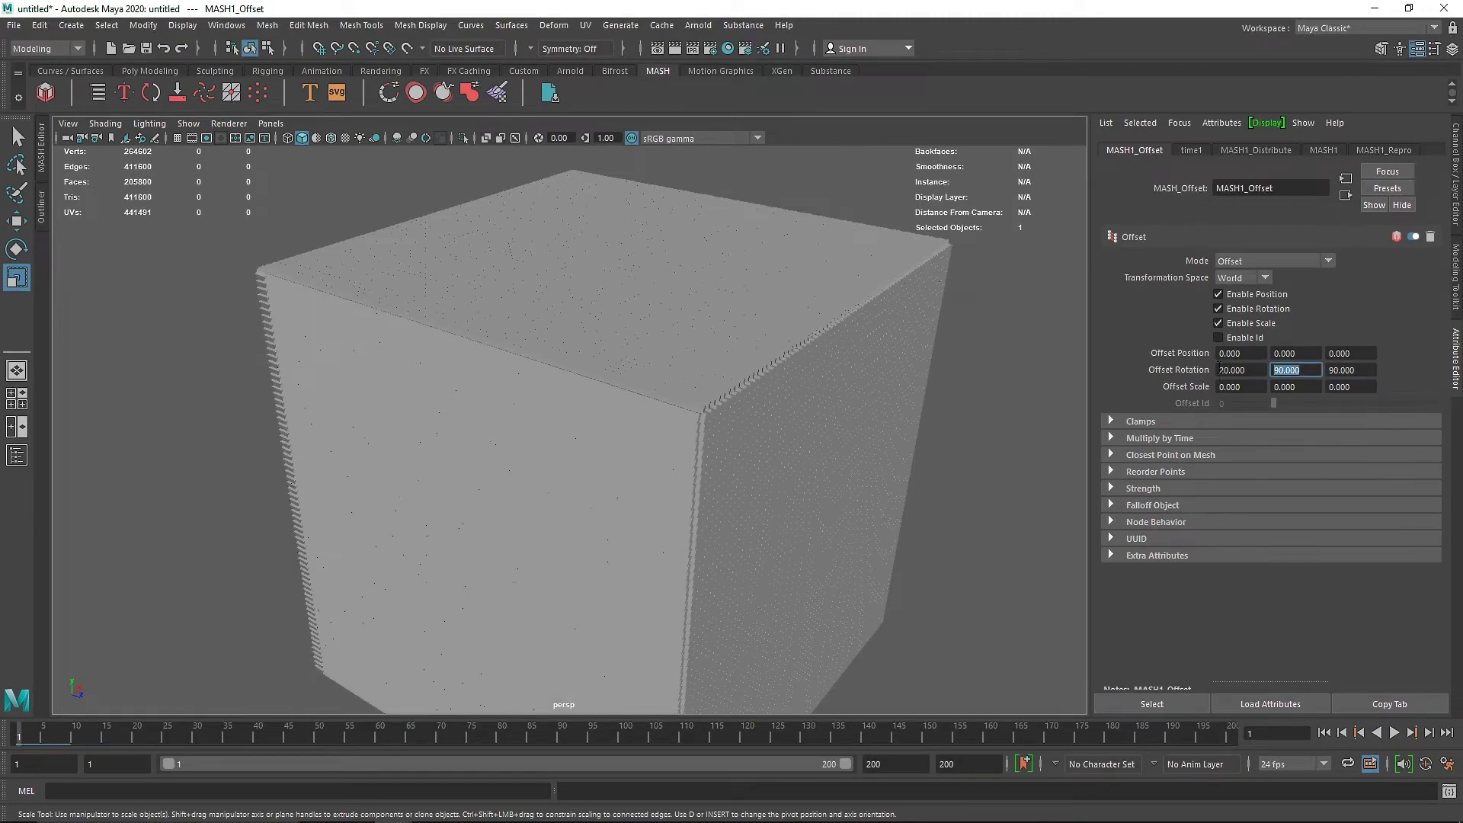
text(40)
key(Tab)
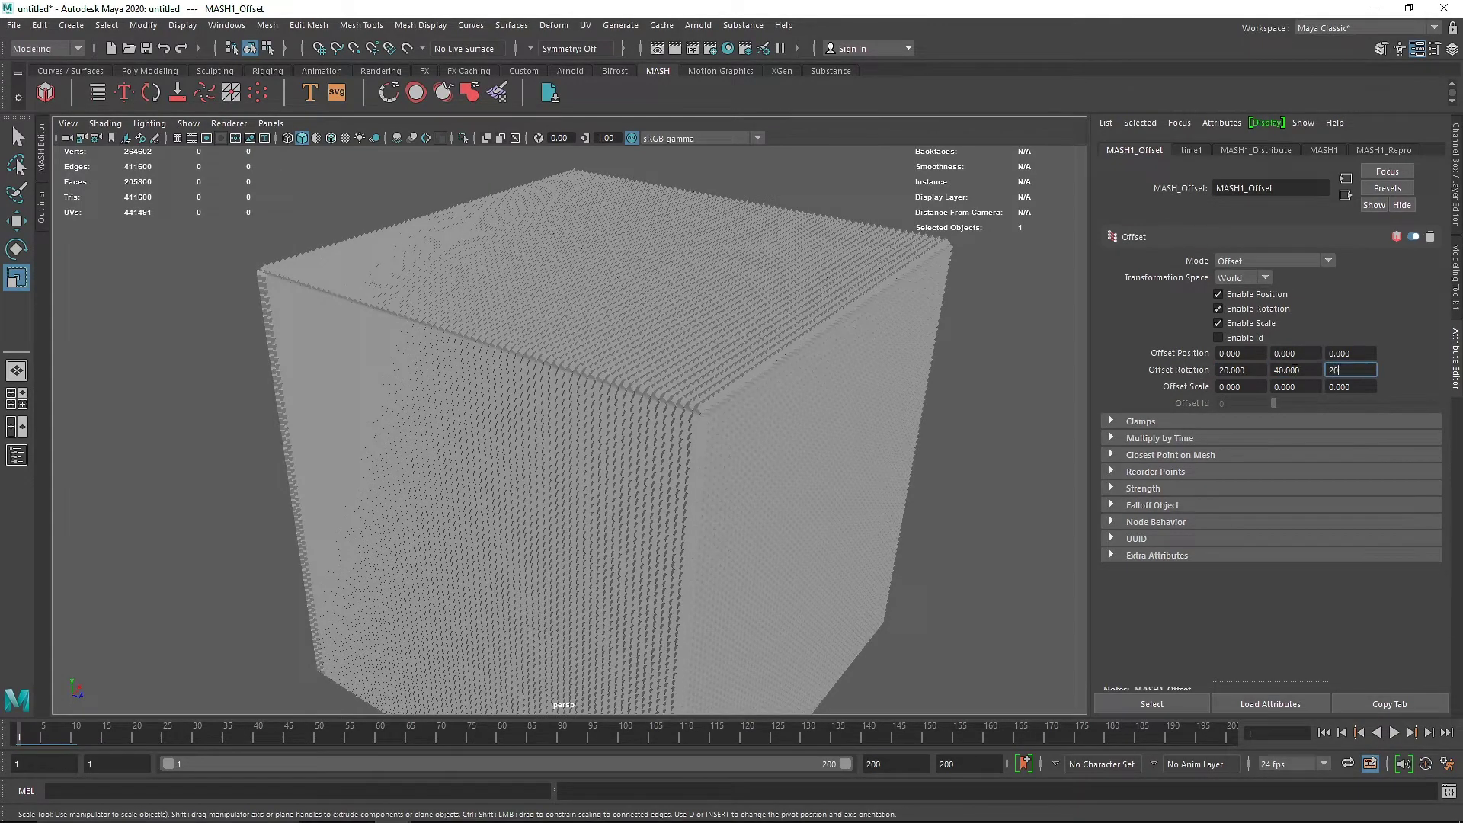
key(Return)
alt+drag(792, 374, 724, 348)
alt+right_drag(606, 304, 731, 294)
alt+drag(730, 294, 725, 347)
alt+right_drag(724, 348, 528, 366)
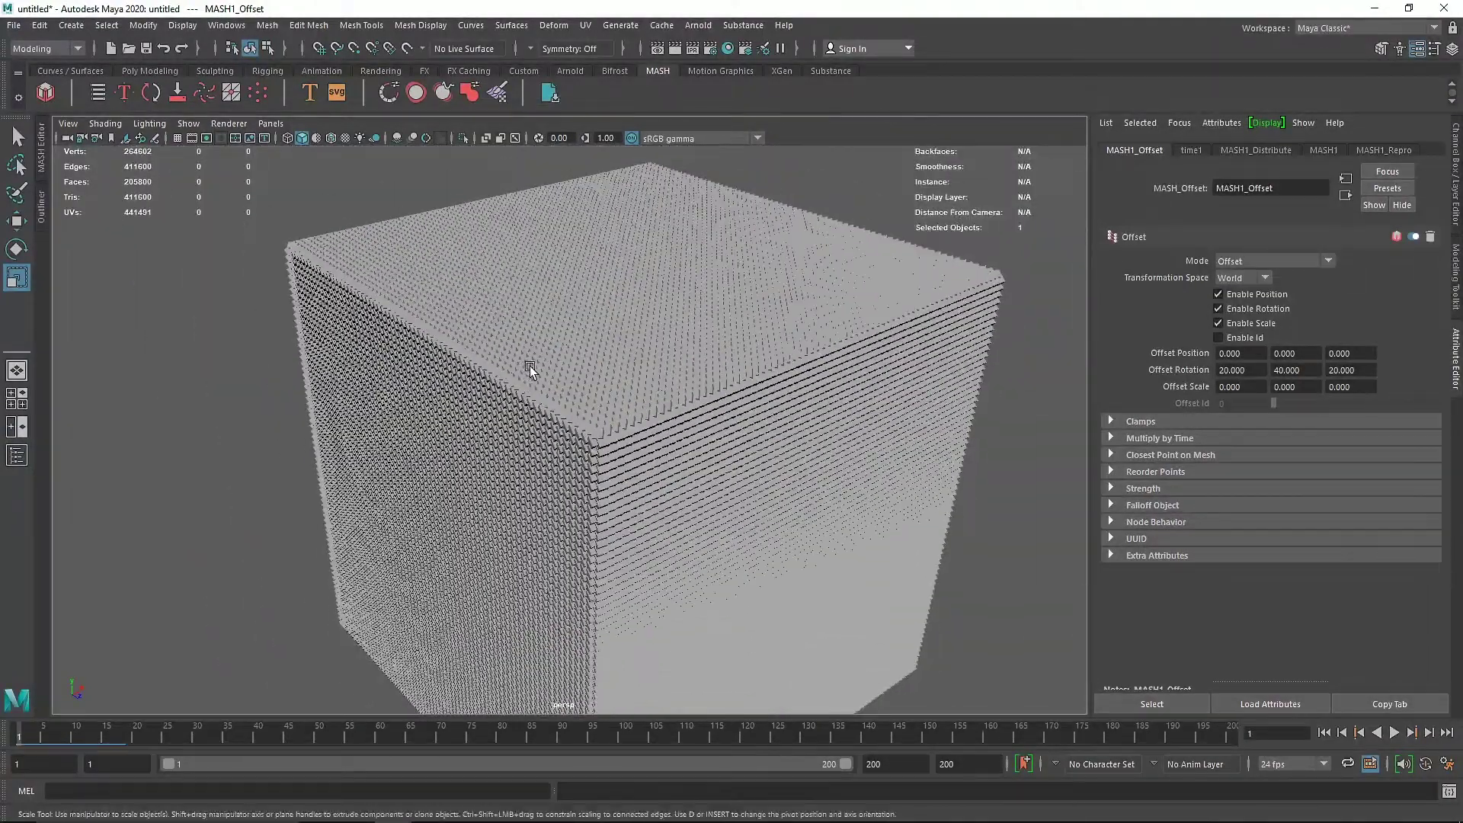
Reset the Offset node's rotation to 0 on all three axes
drag(1250, 370, 1180, 374)
text(0)
key(Tab)
text(0)
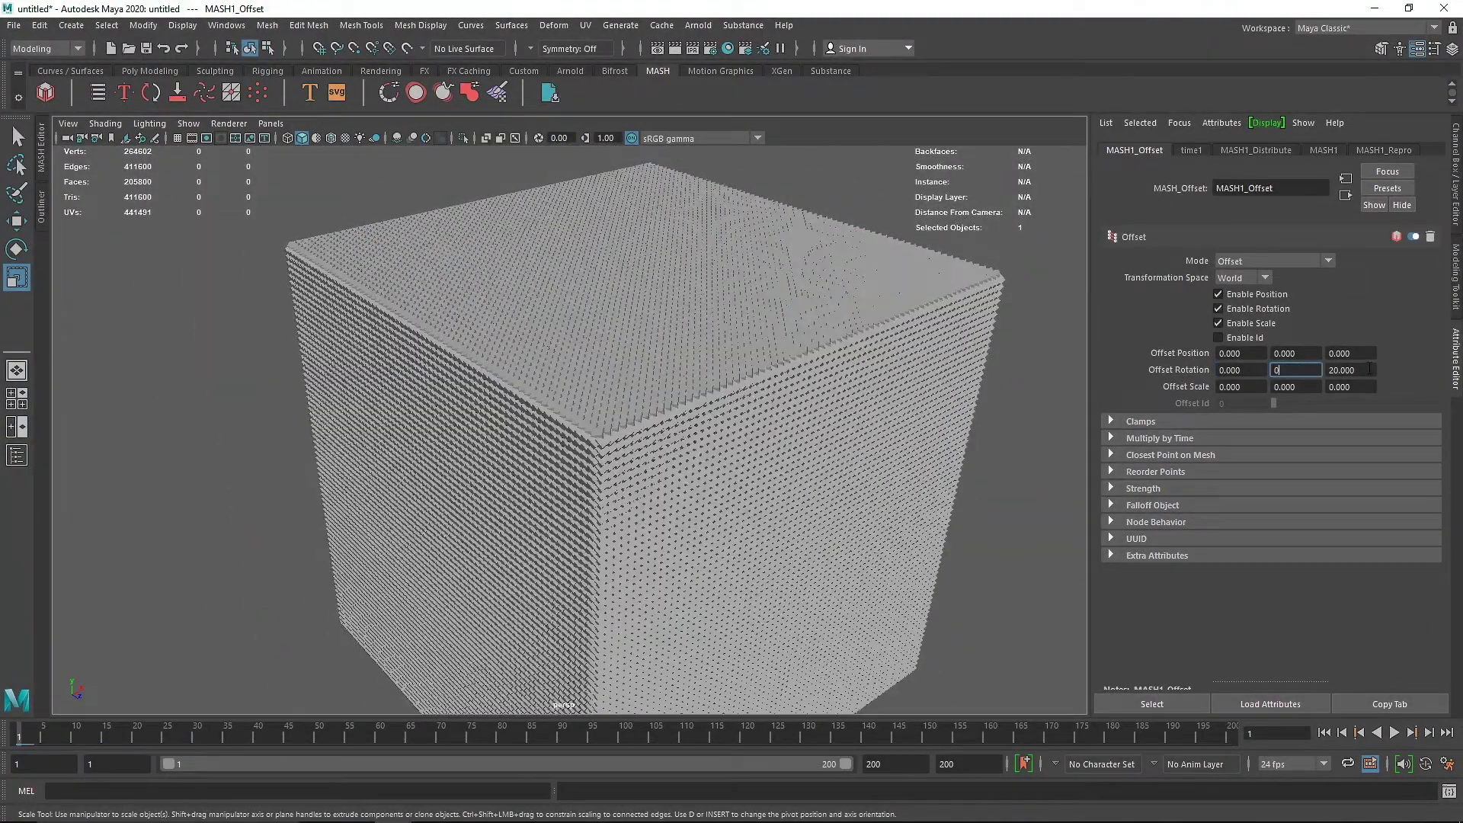
key(Tab)
text(0)
Set the Offset node's scale to -0.9 on the Y axis and copy that value to X and Z
key(Tab)
text(-0.9)
key(Return)
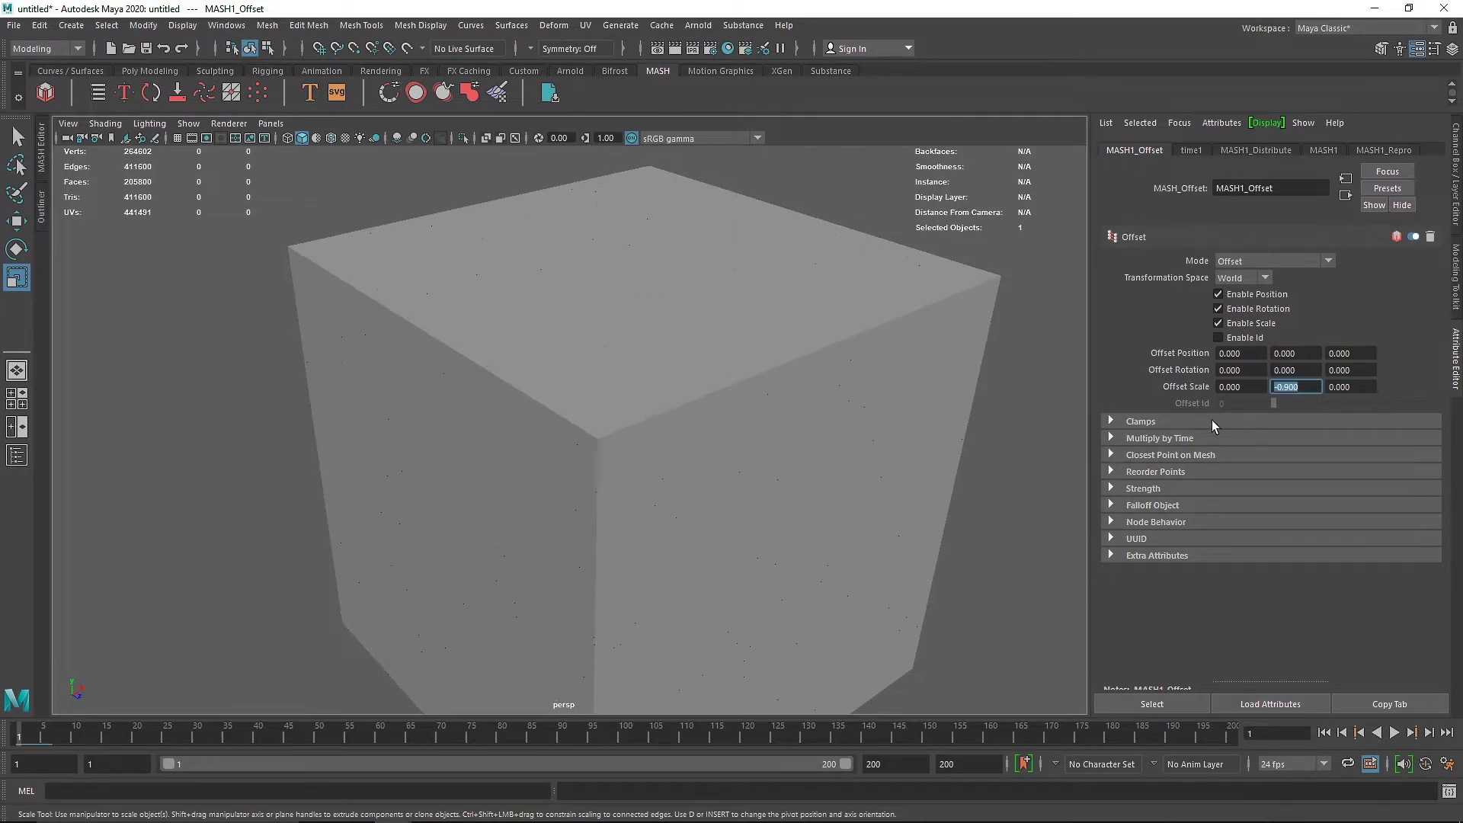
alt+right_drag(777, 419, 1171, 499)
alt+middle_drag(877, 418, 756, 408)
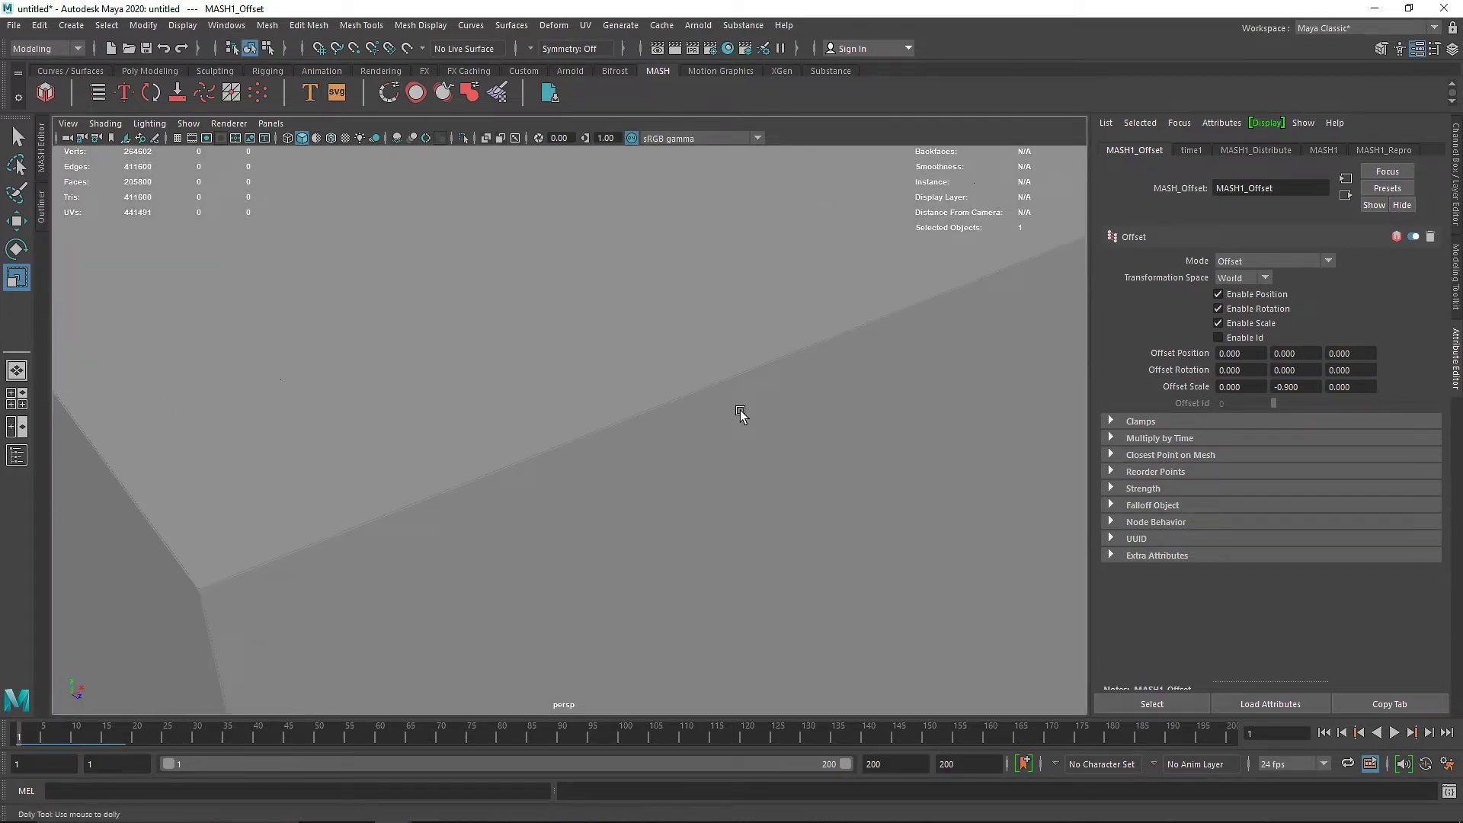
alt+right_drag(757, 409, 675, 406)
click(1312, 389)
key(ctrl+c)
drag(1250, 387, 1217, 387)
key(ctrl+v)
drag(1361, 387, 1326, 387)
key(ctrl+v)
Create a falloff object for the Offset node
alt+right_drag(866, 397, 598, 387)
alt+drag(597, 386, 633, 415)
alt+right_drag(606, 378, 725, 456)
click(1141, 508)
right_click(1154, 542)
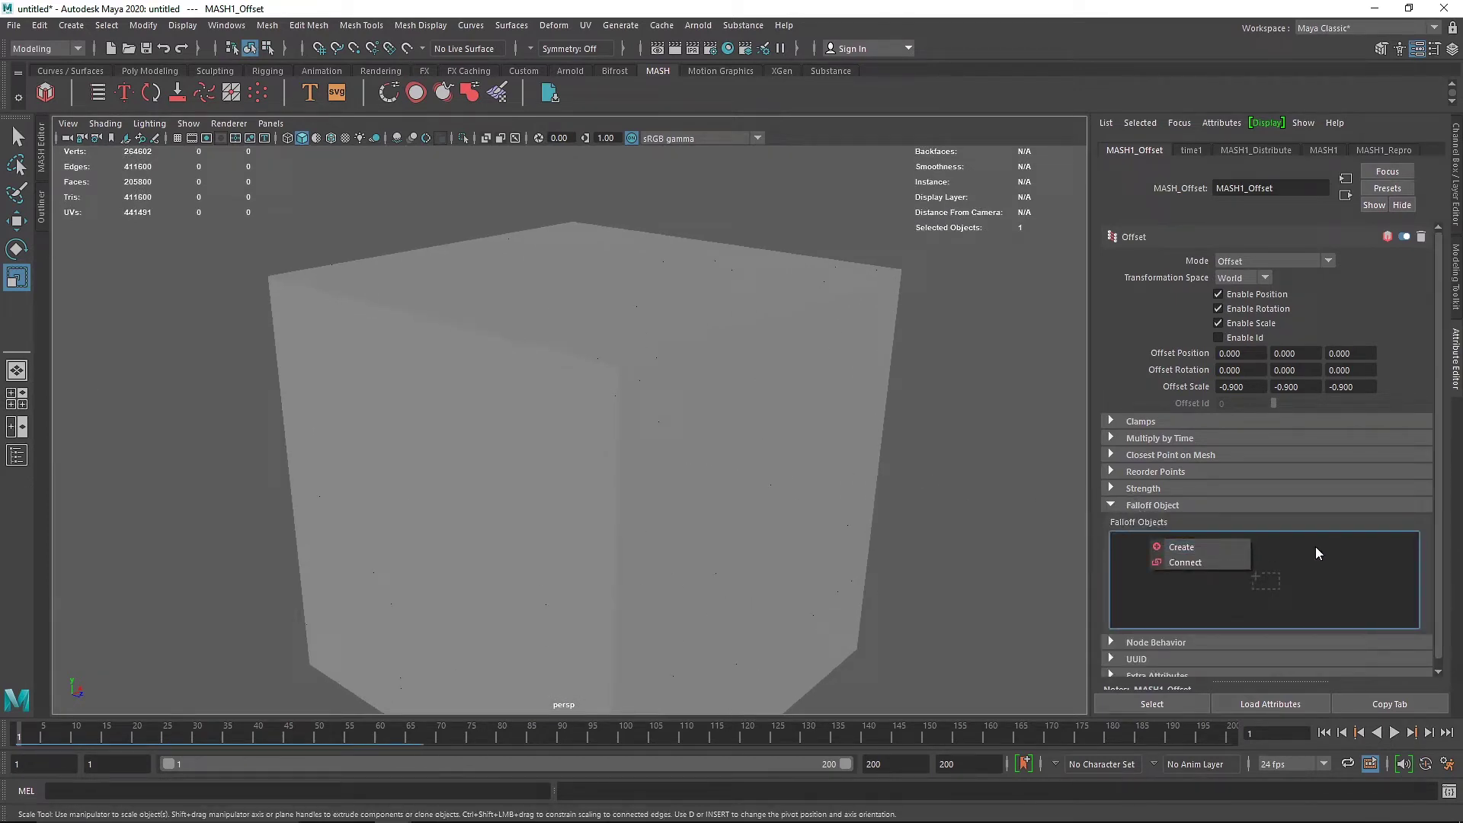
right_click(1268, 546)
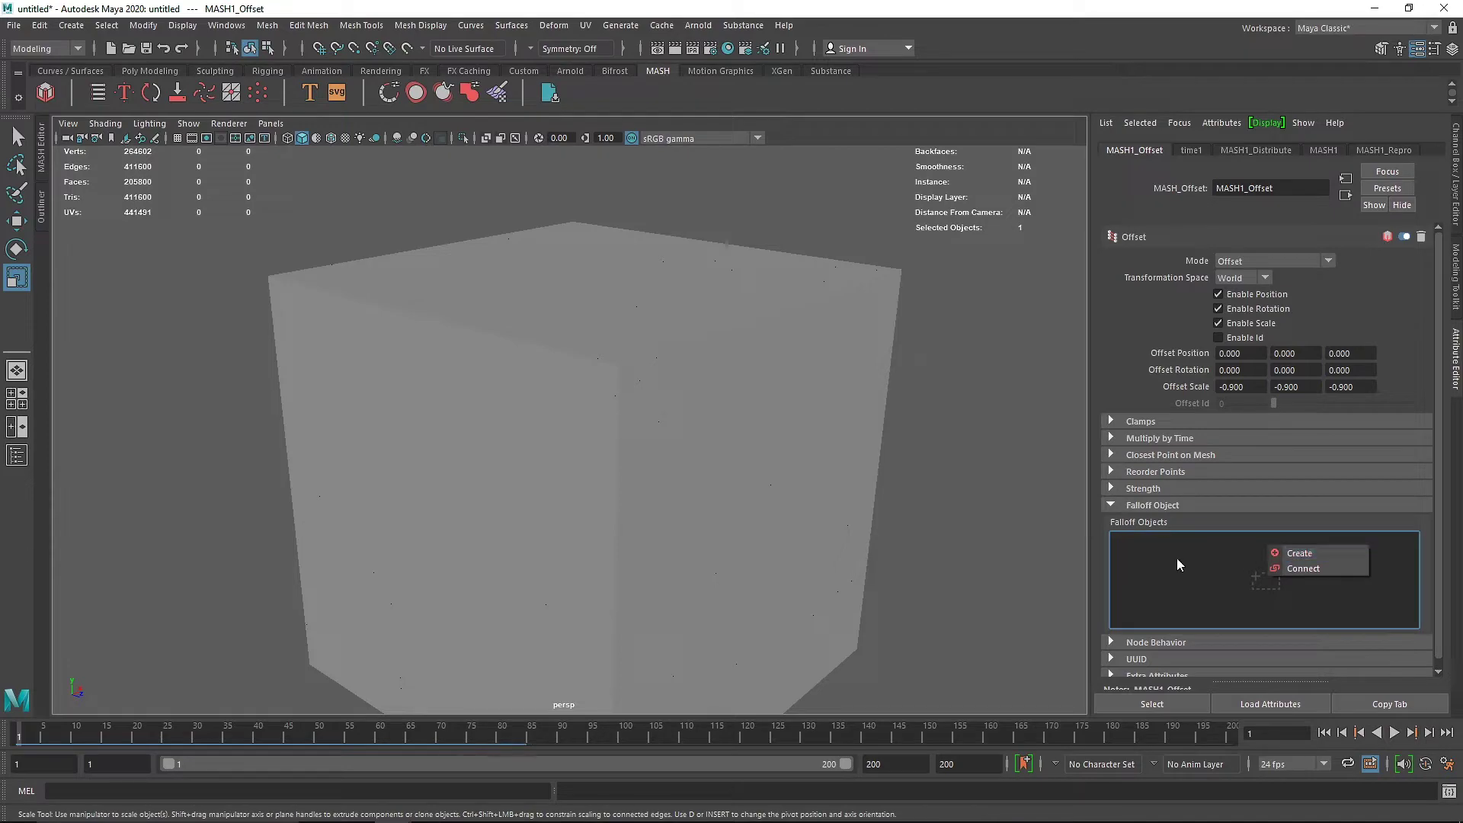
click(1323, 553)
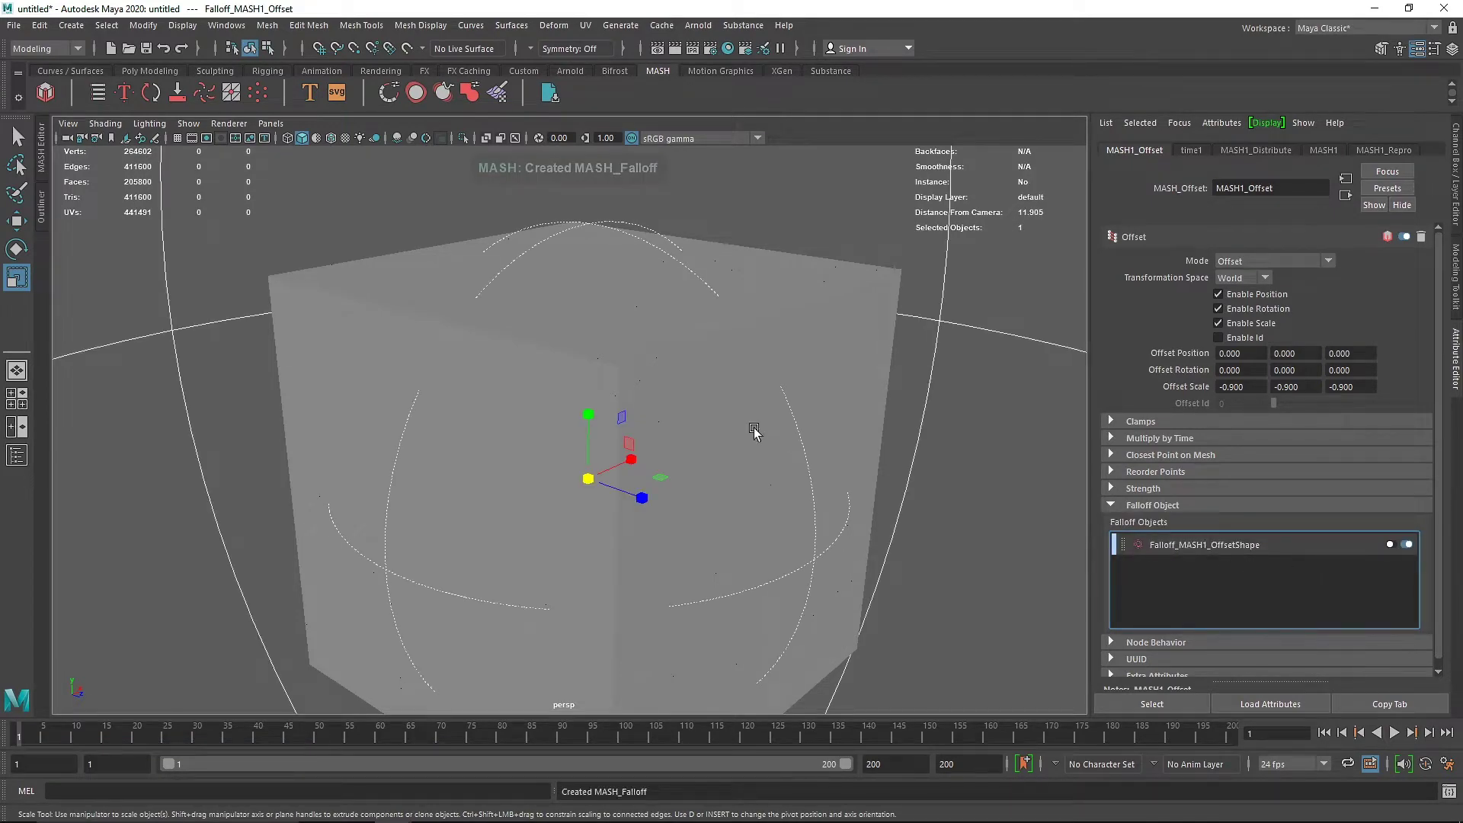
Set the Offset node's rotation to 60, 40, 20
alt+drag(785, 436, 738, 440)
alt+drag(588, 404, 820, 385)
alt+right_drag(820, 385, 343, 418)
alt+drag(450, 377, 457, 427)
alt+right_drag(487, 438, 648, 476)
alt+drag(615, 467, 558, 454)
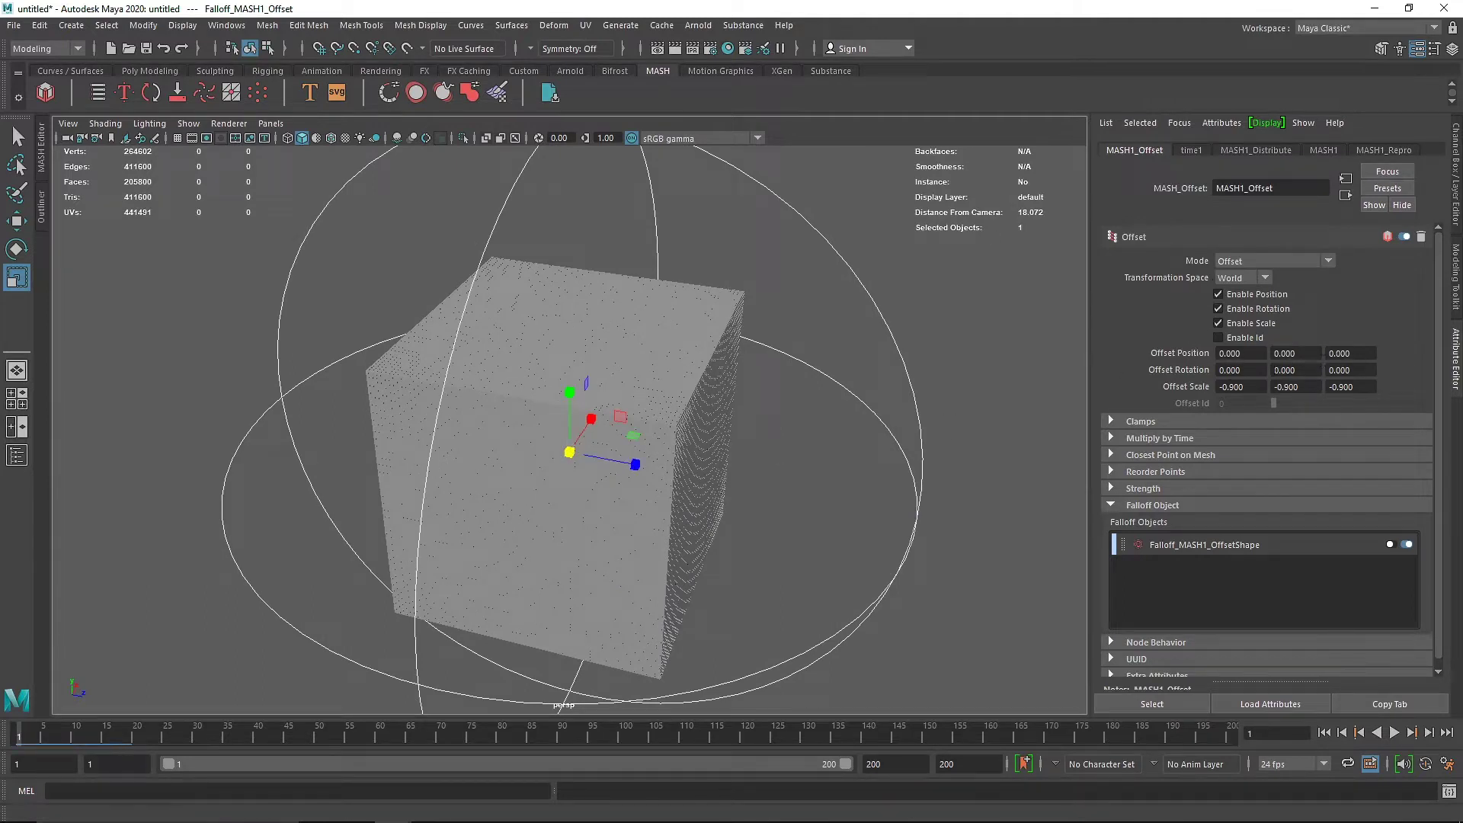
click(1304, 372)
drag(1259, 372, 1189, 369)
text(60)
drag(1348, 371, 1312, 373)
text(20)
key(Return)
Scale the spherical falloff down uniformly to roughly the width of the large cube
alt+right_drag(708, 420, 838, 488)
alt+drag(781, 466, 736, 471)
alt+right_drag(611, 482, 717, 519)
drag(614, 509, 499, 364)
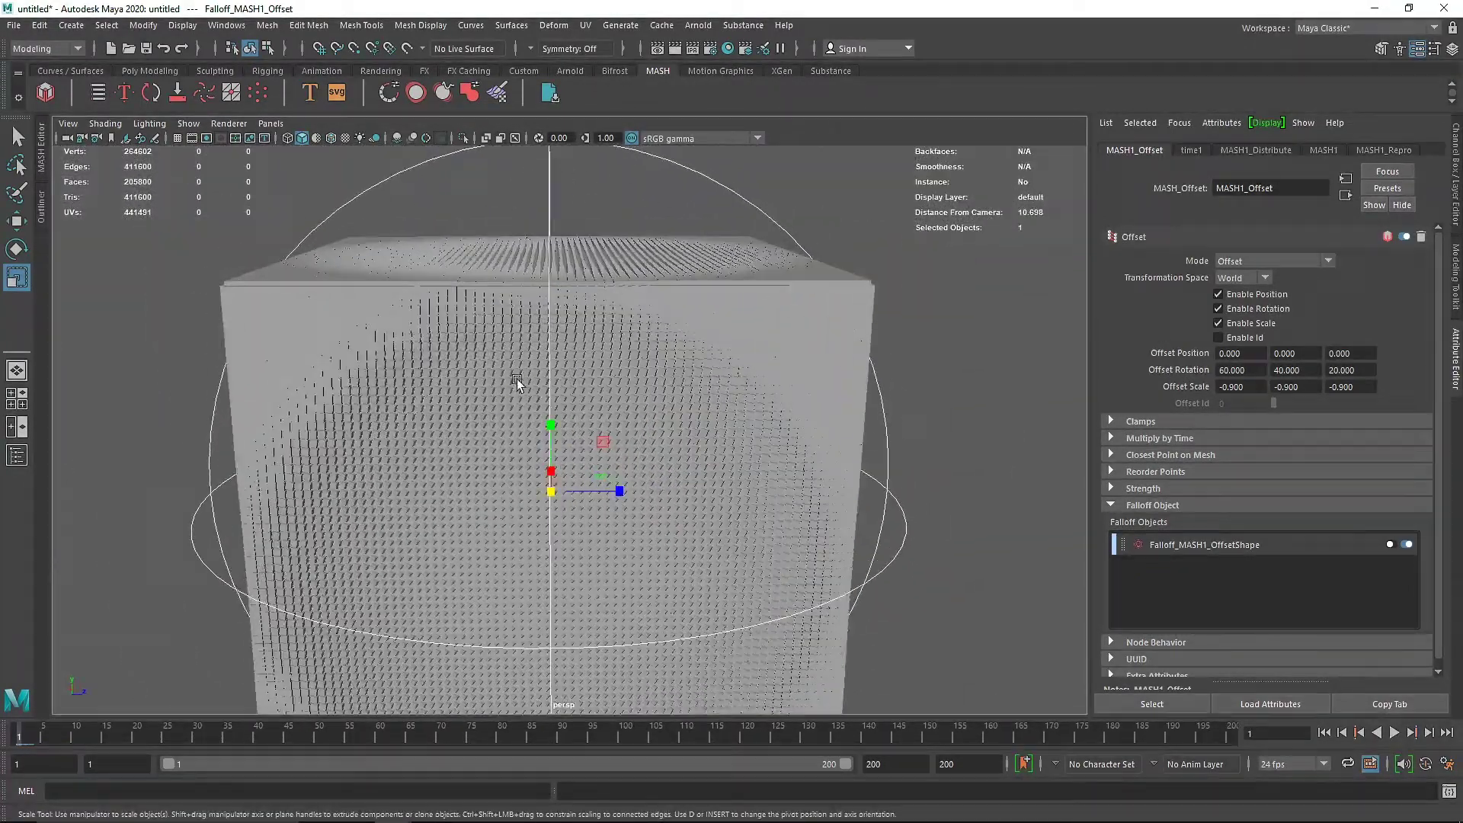
alt+drag(800, 421, 683, 480)
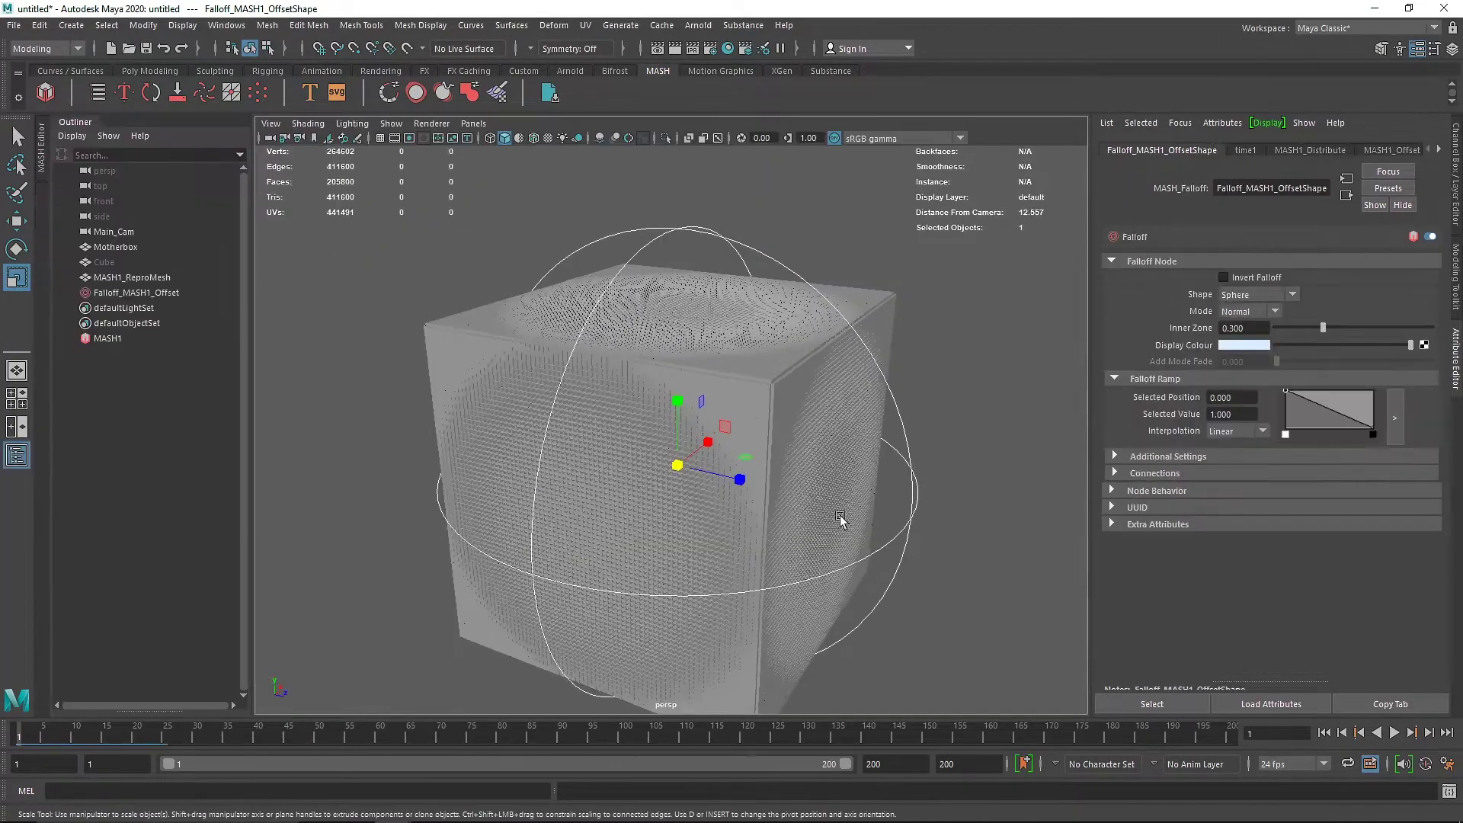
Try the Cube shape on the falloff node, then switch it back to Sphere
alt+drag(843, 516, 687, 460)
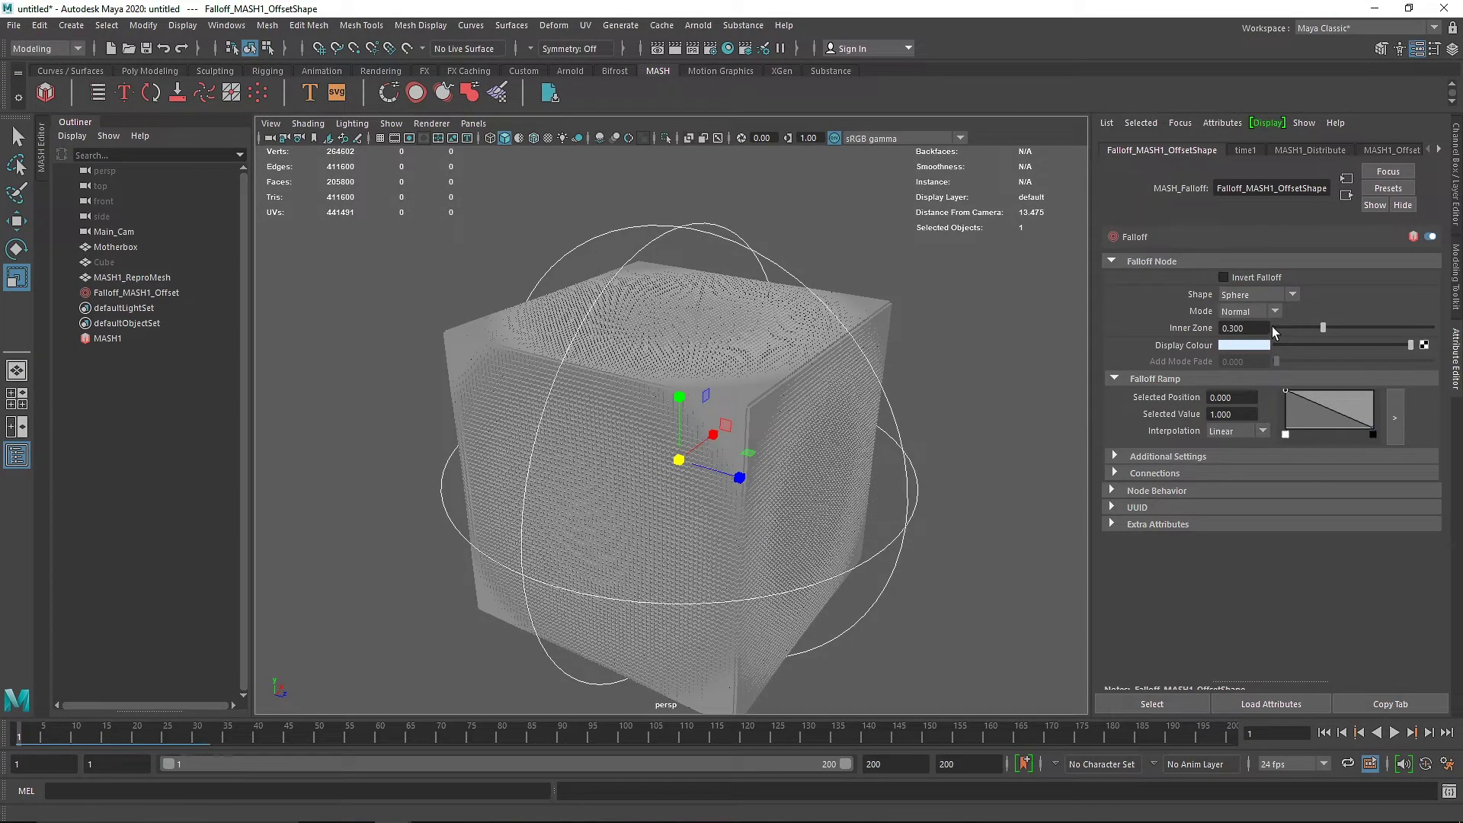
click(1250, 295)
click(1248, 331)
click(1254, 295)
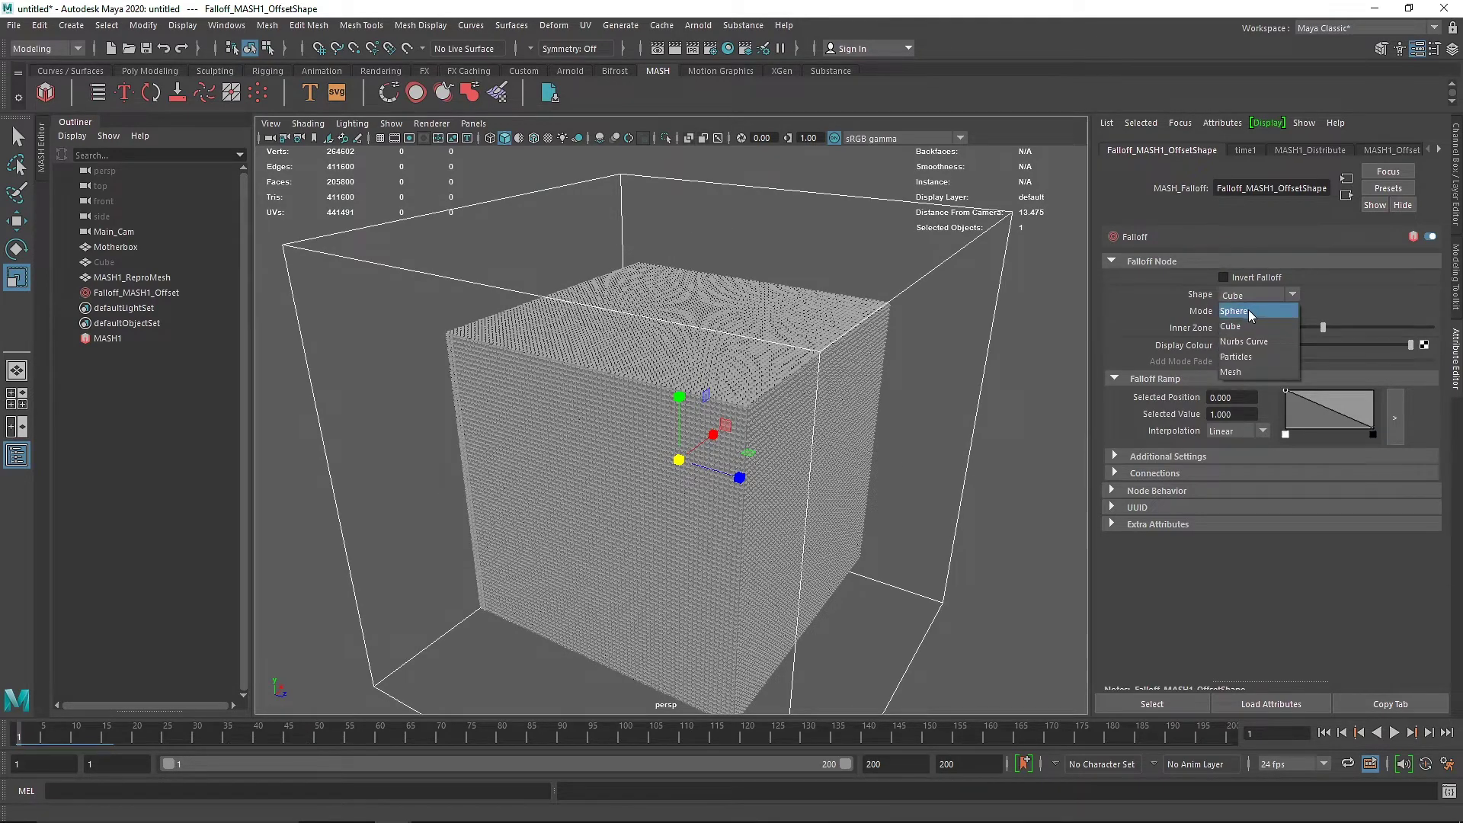
click(1243, 312)
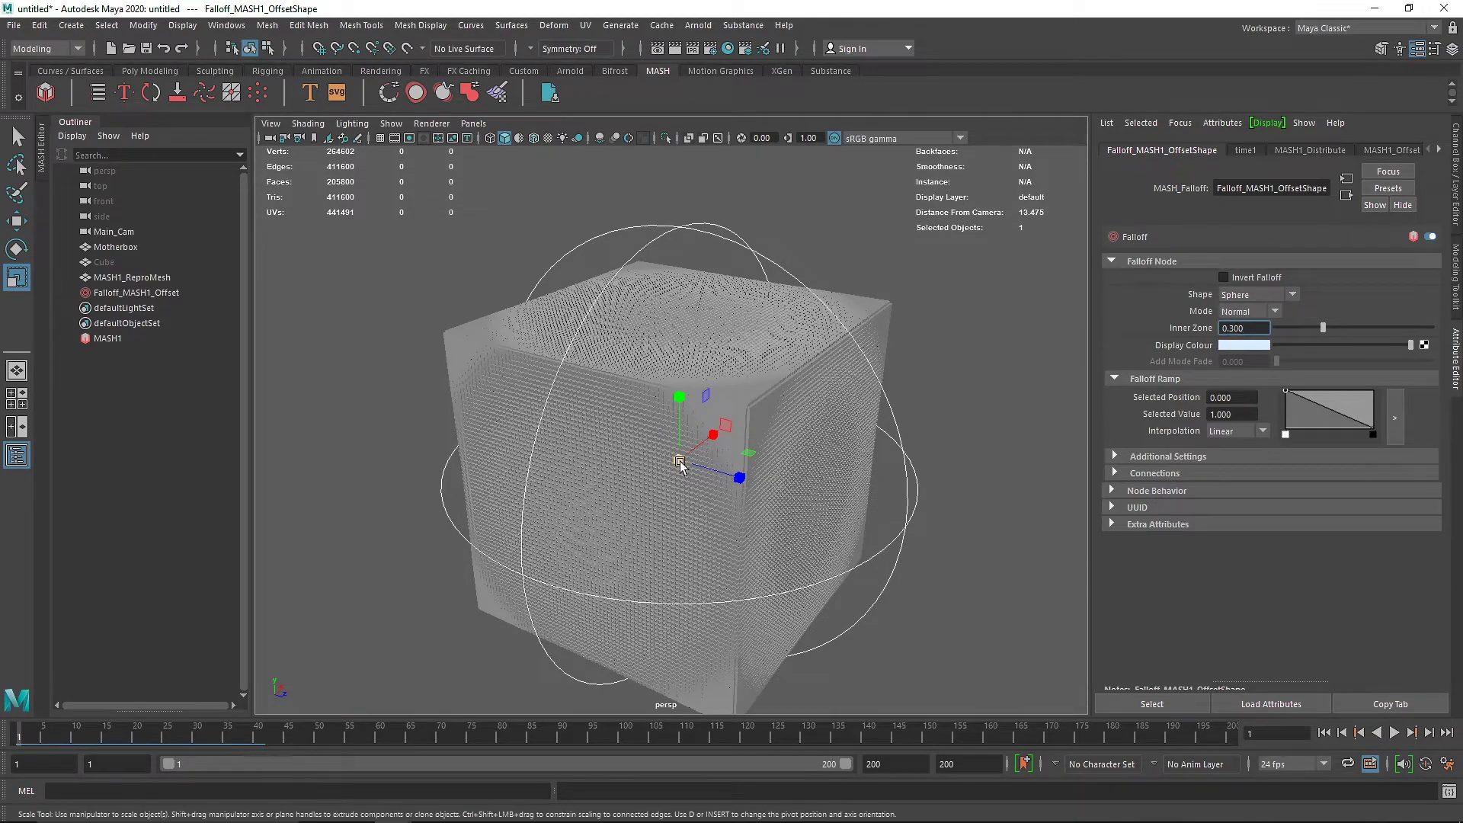
Try enlarging the spherical falloff far beyond the large cube, and scale it back down
drag(679, 459, 796, 456)
scroll(796, 456, down, 5)
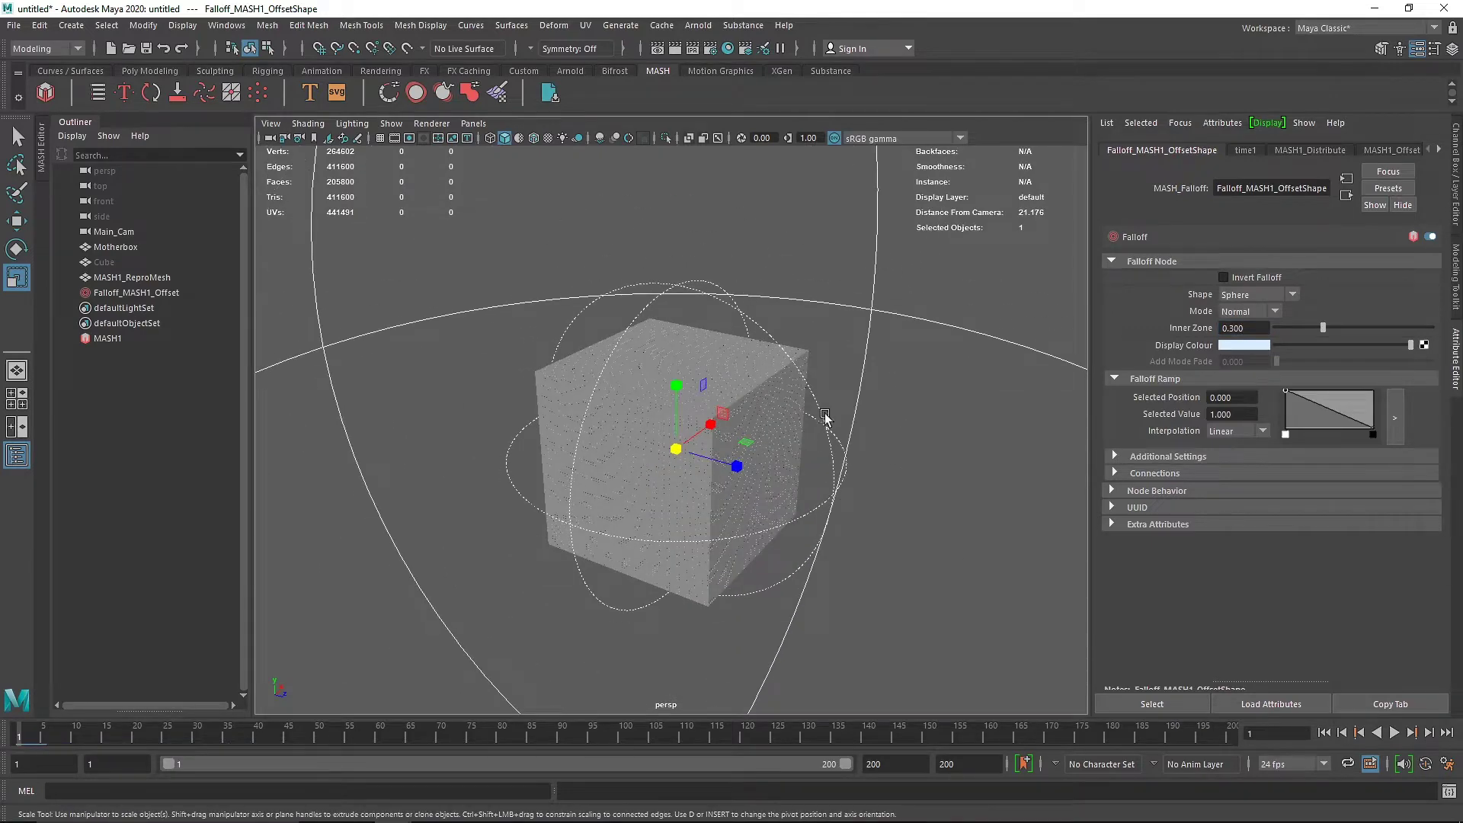
scroll(700, 509, down, 8)
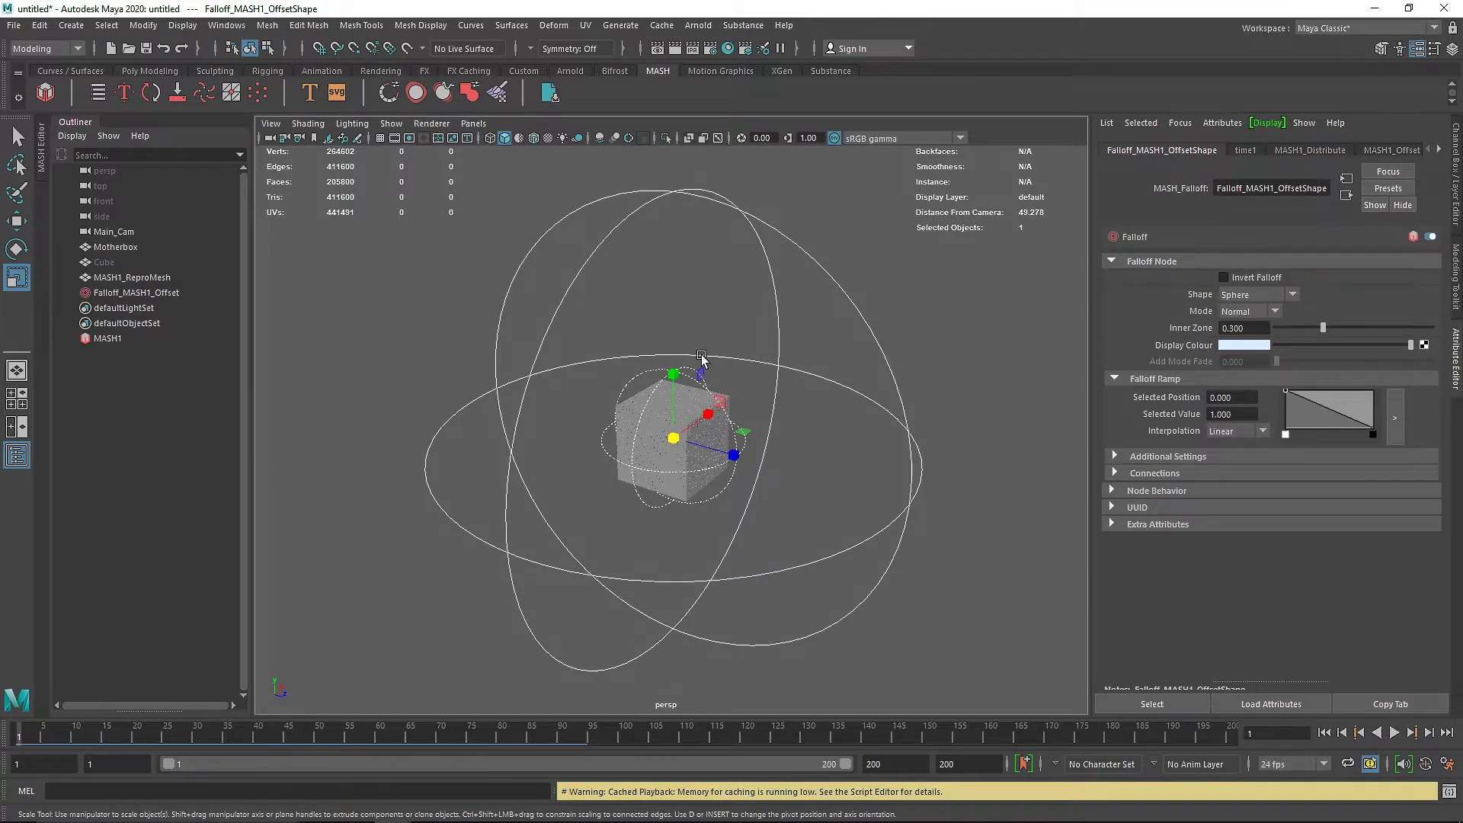
drag(676, 437, 659, 444)
Set the falloff's Inner Zone to 0.4
scroll(694, 444, up, 4)
double_click(1231, 328)
text(0.4)
key(Return)
Scale the spherical falloff down uniformly until it closely surrounds the large cube, and inspect the small cubes on its faces
scroll(673, 449, up, 3)
drag(677, 447, 663, 448)
alt+right_drag(668, 450, 962, 474)
drag(683, 463, 671, 464)
alt+right_drag(671, 464, 933, 405)
alt+drag(744, 306, 754, 311)
alt+right_drag(755, 312, 735, 353)
alt+drag(695, 419, 719, 369)
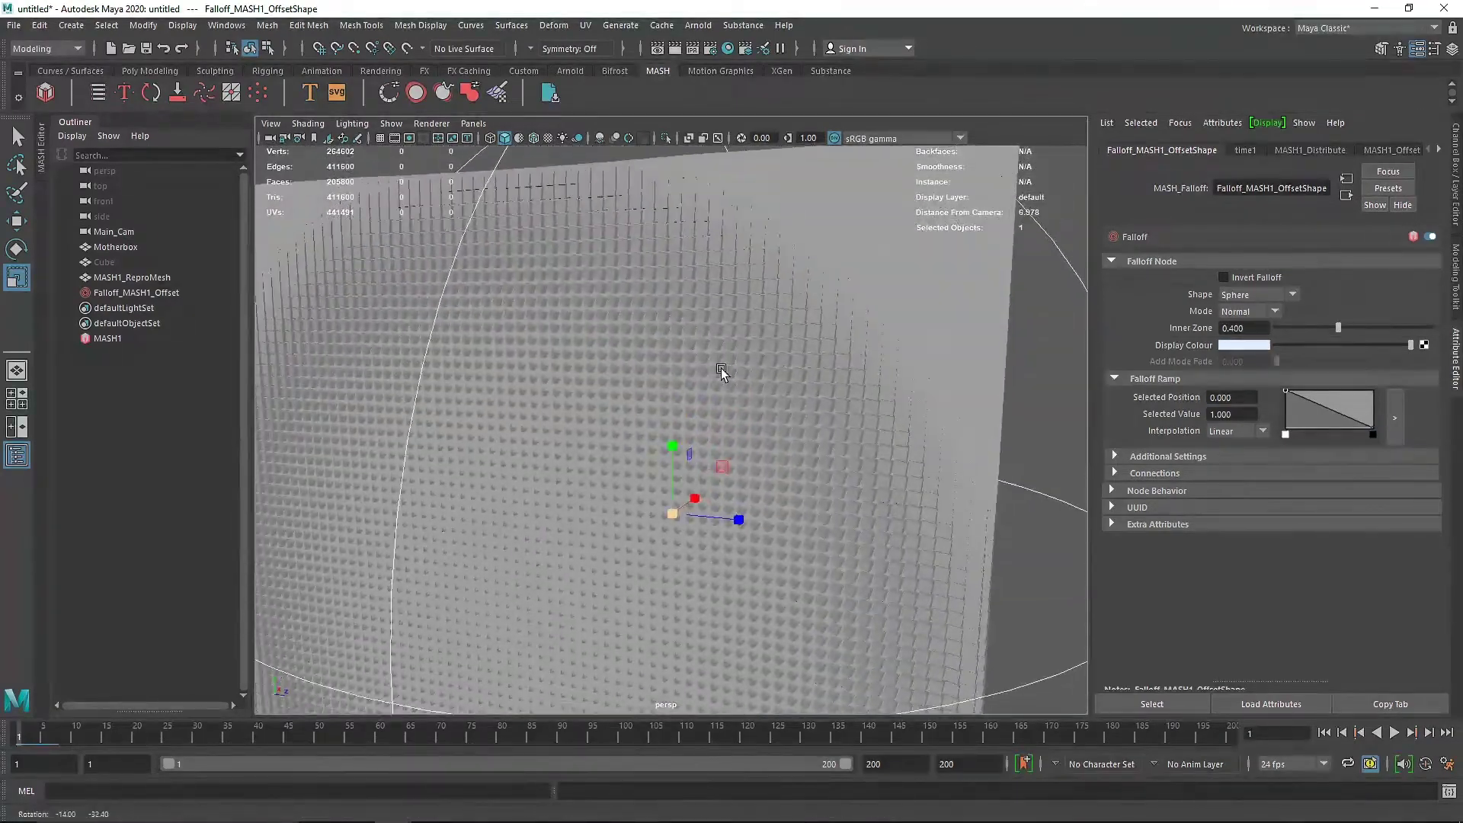
scroll(615, 424, down, 2)
alt+drag(766, 419, 722, 461)
scroll(722, 461, down, 2)
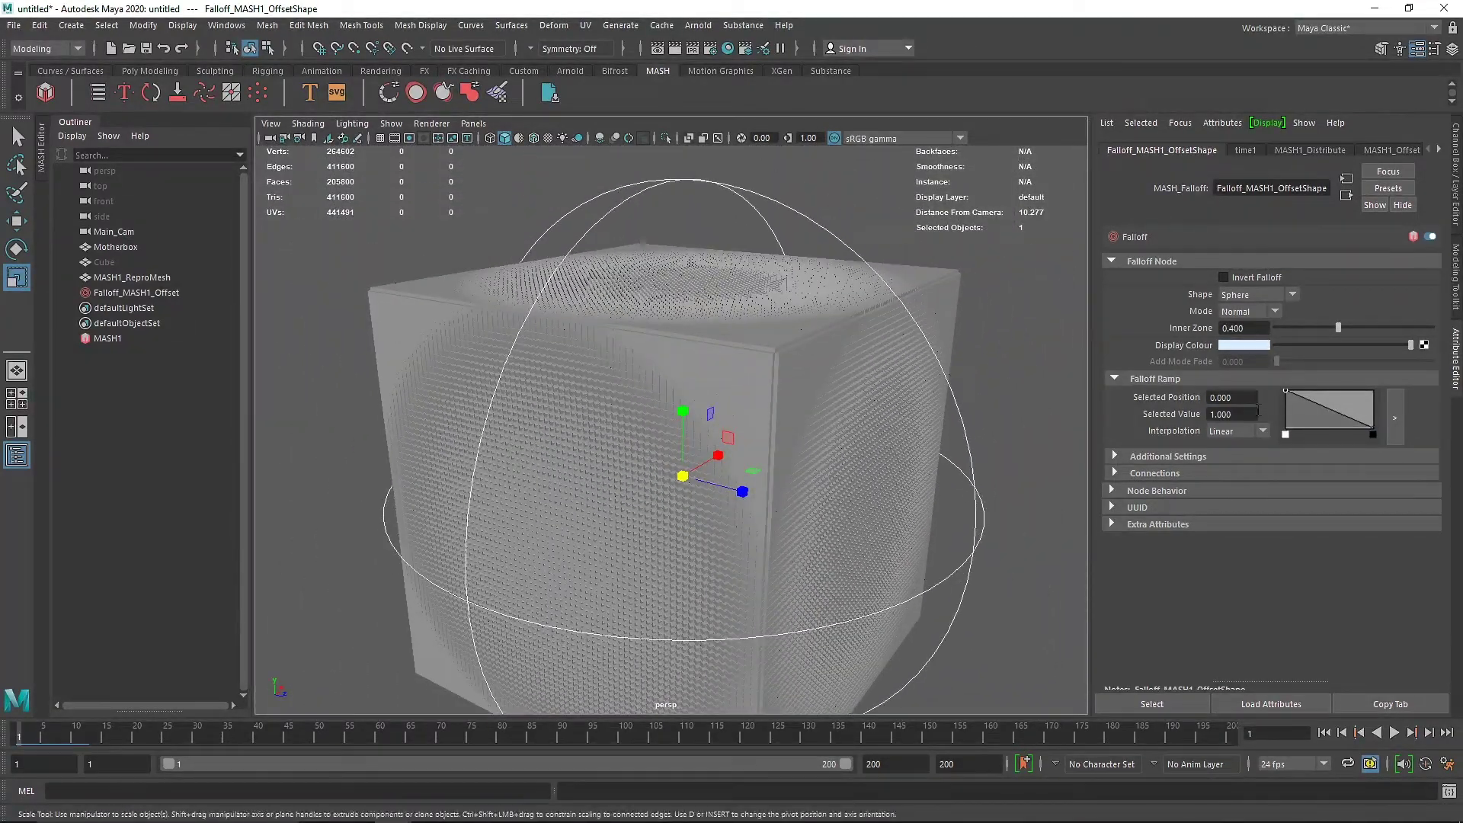
Set the interpolation of both falloff ramp points to Smooth
click(1245, 432)
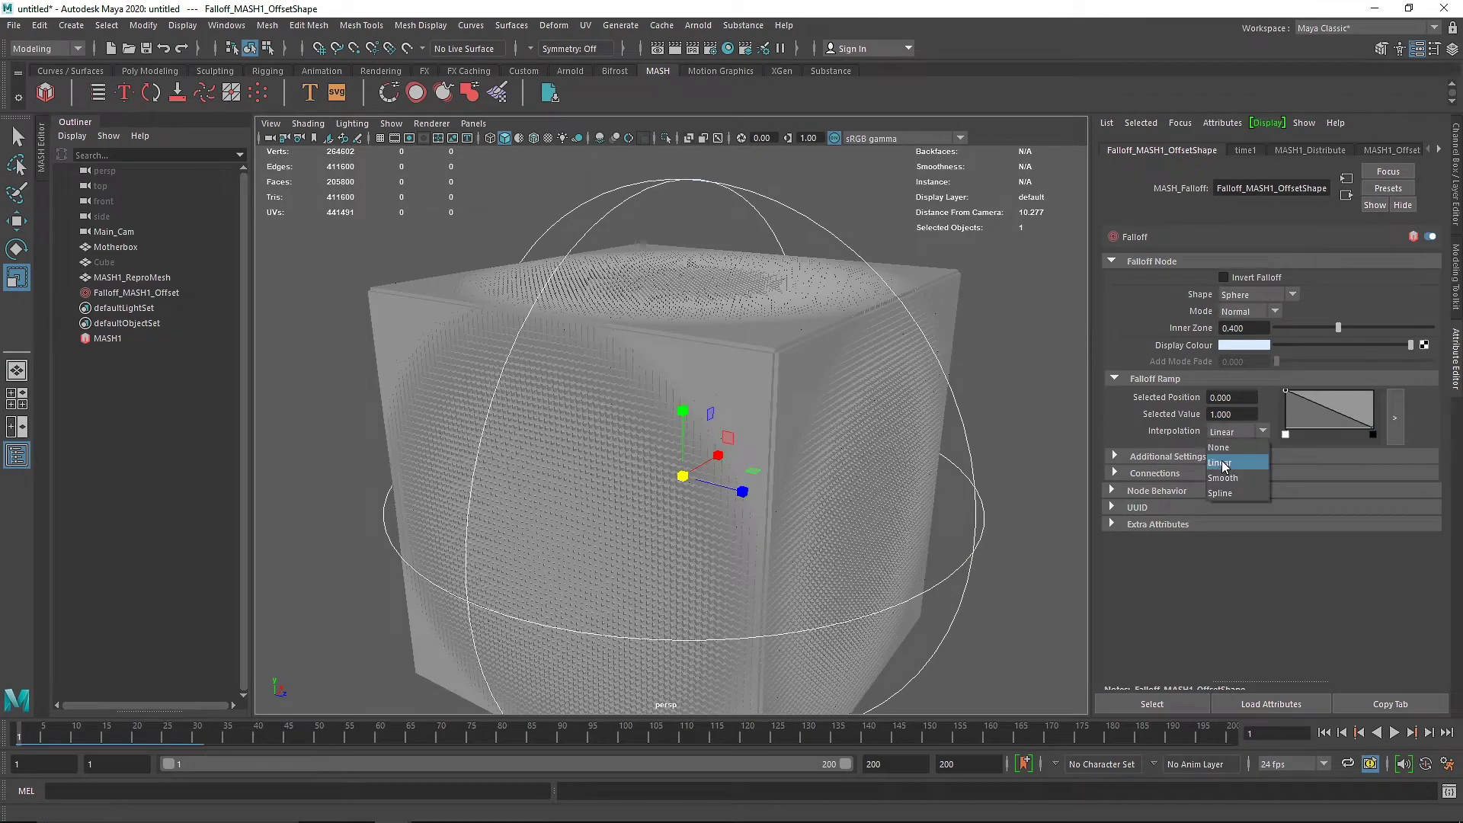
click(1227, 480)
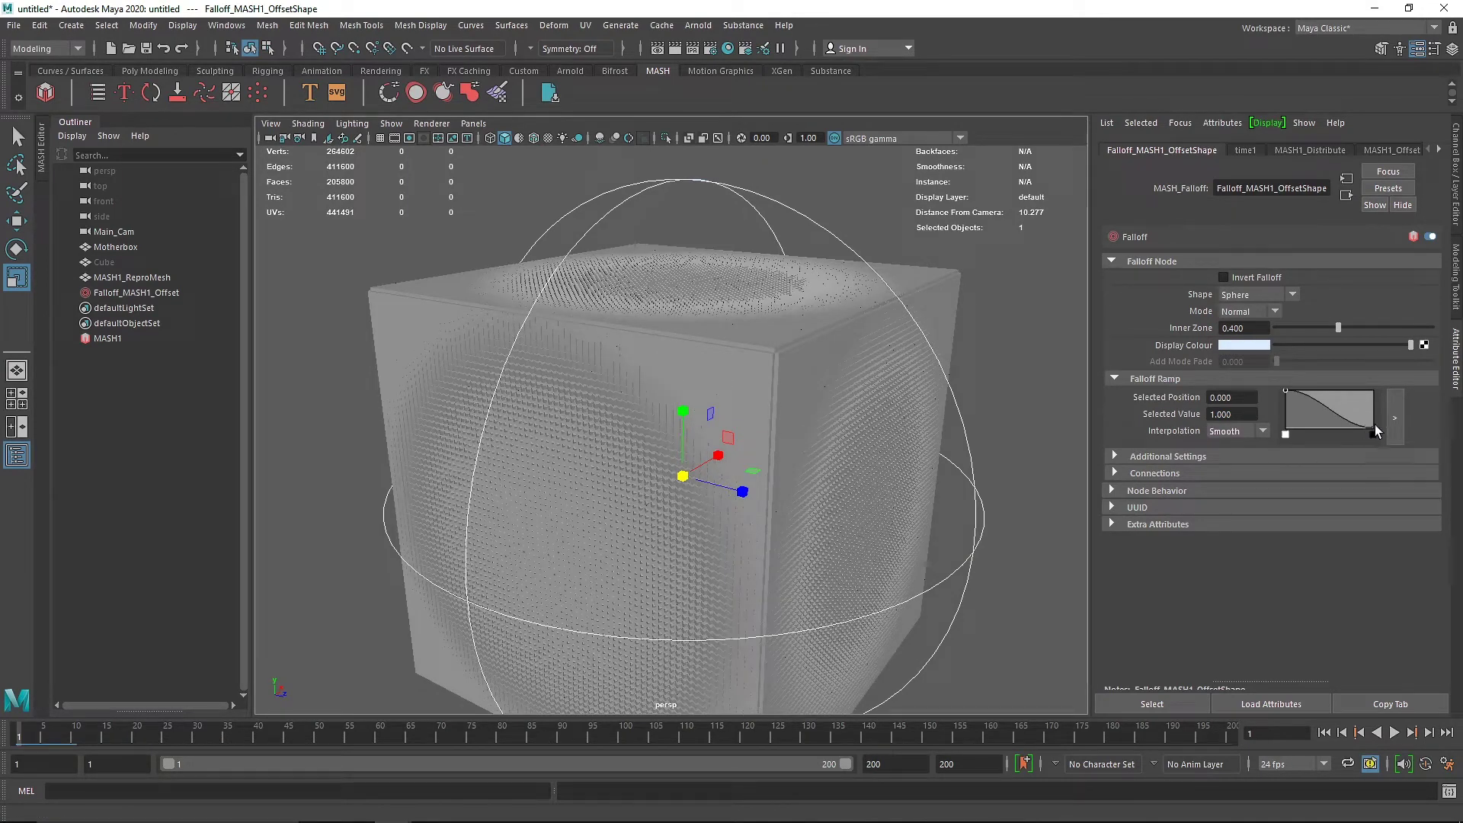
click(1372, 432)
click(1245, 431)
click(1227, 480)
Enlarge the falloff ramp and shape it into a single peak of value 1 at about position 0.687, with zero at both ends
click(1395, 418)
drag(1069, 267, 1082, 232)
drag(914, 237, 1207, 233)
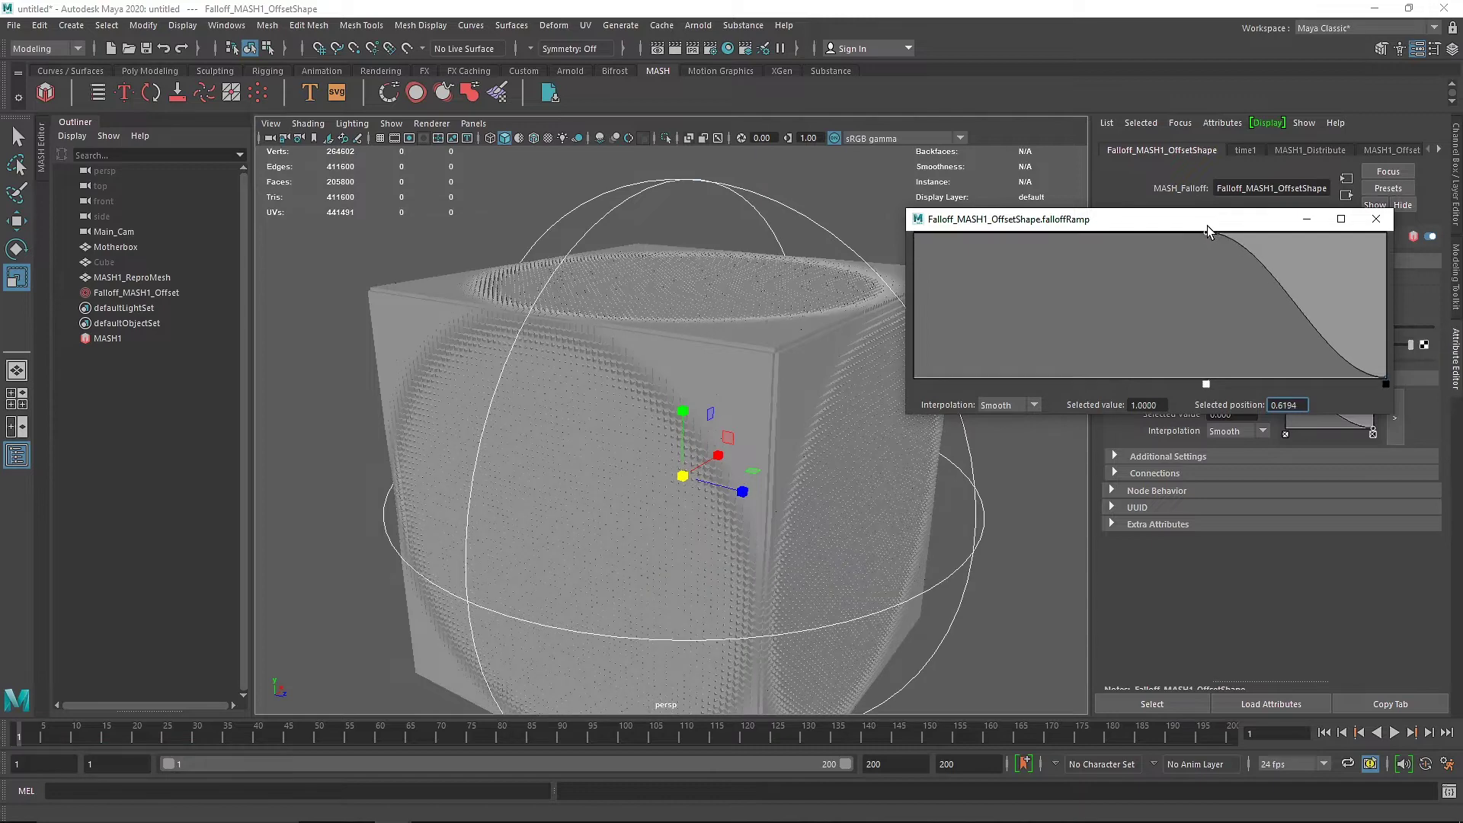
drag(1032, 314, 910, 408)
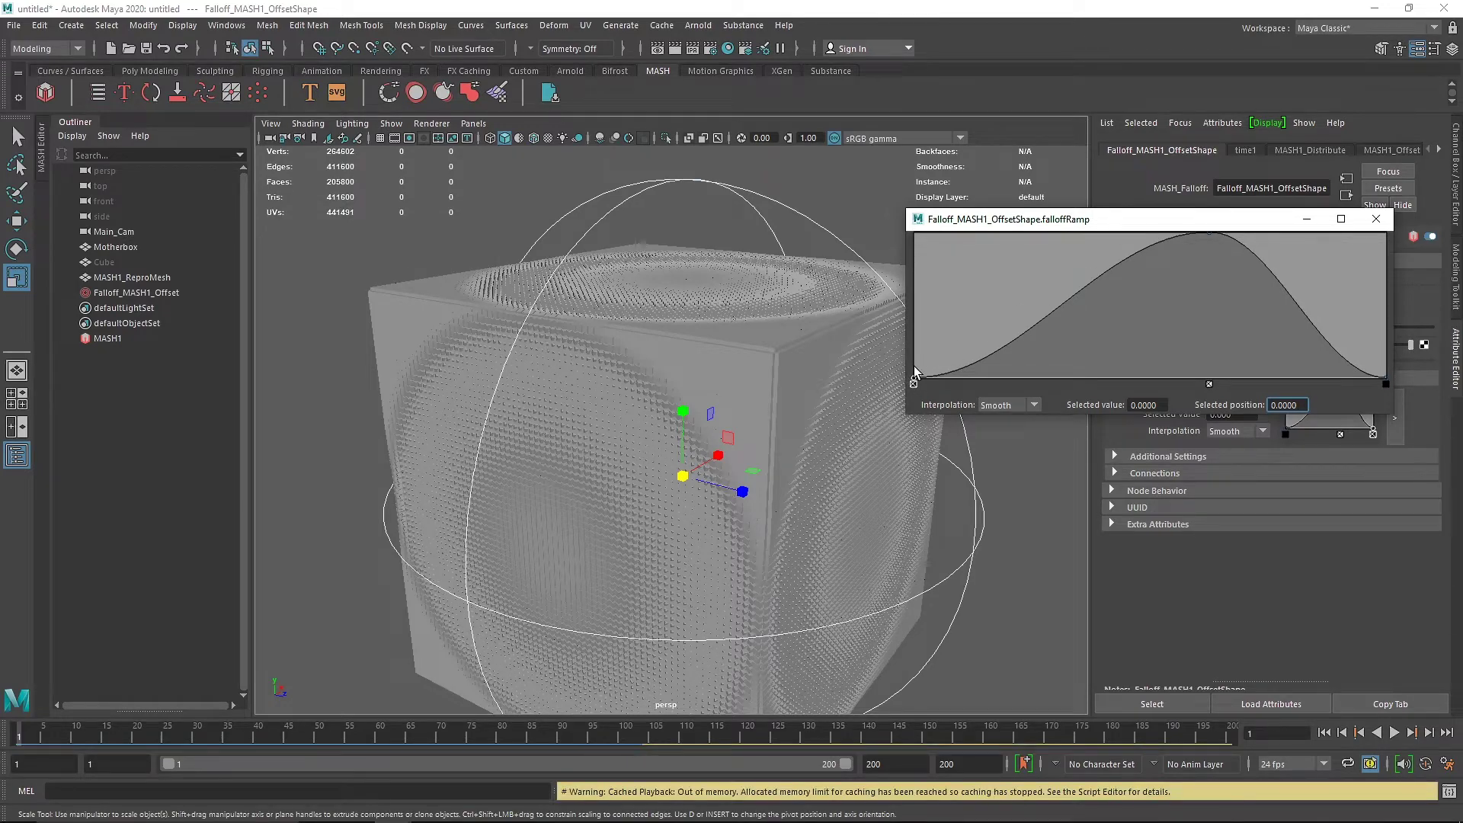
drag(1207, 232, 1189, 240)
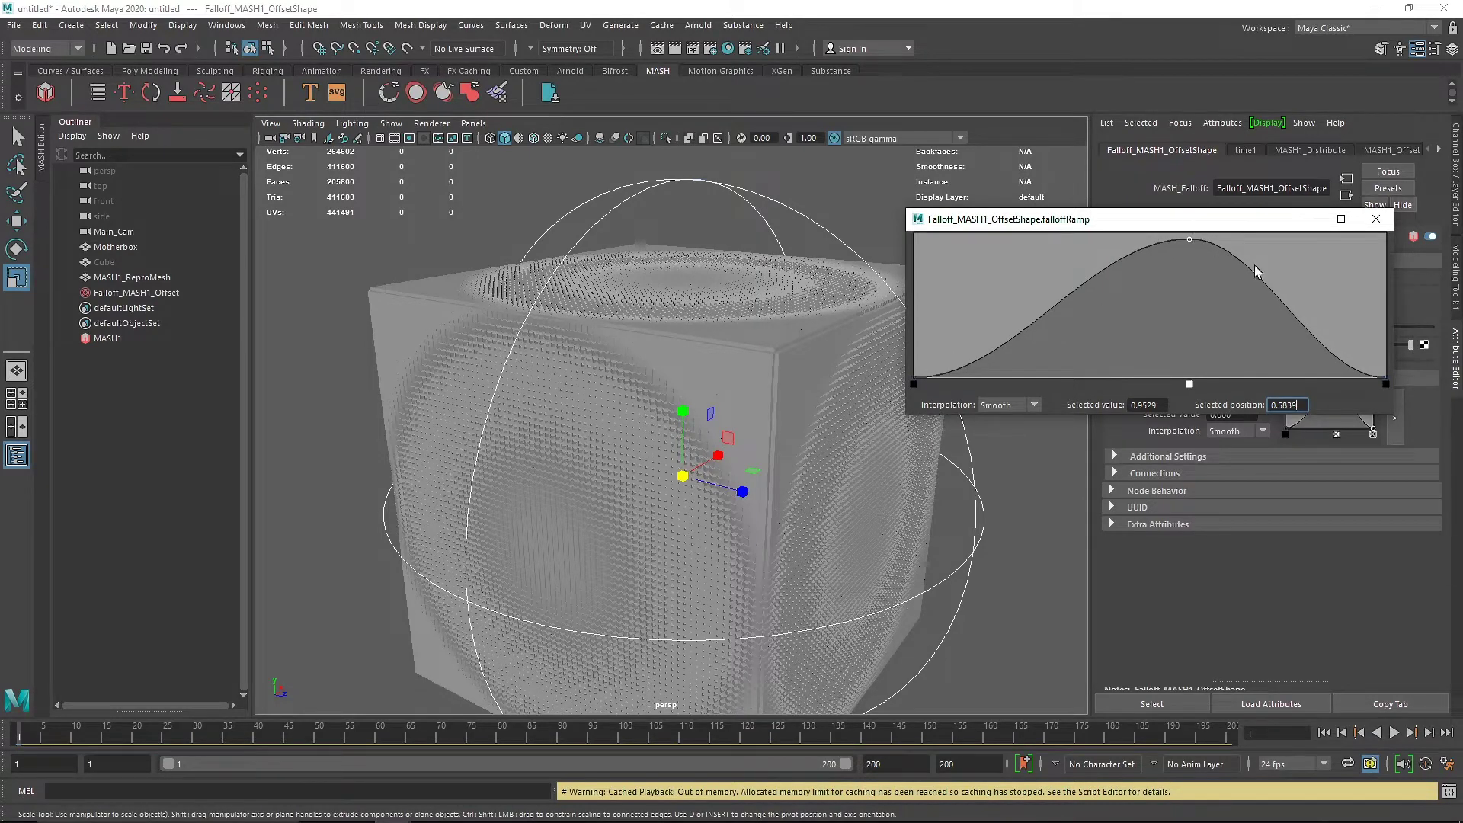
drag(1193, 241, 1239, 237)
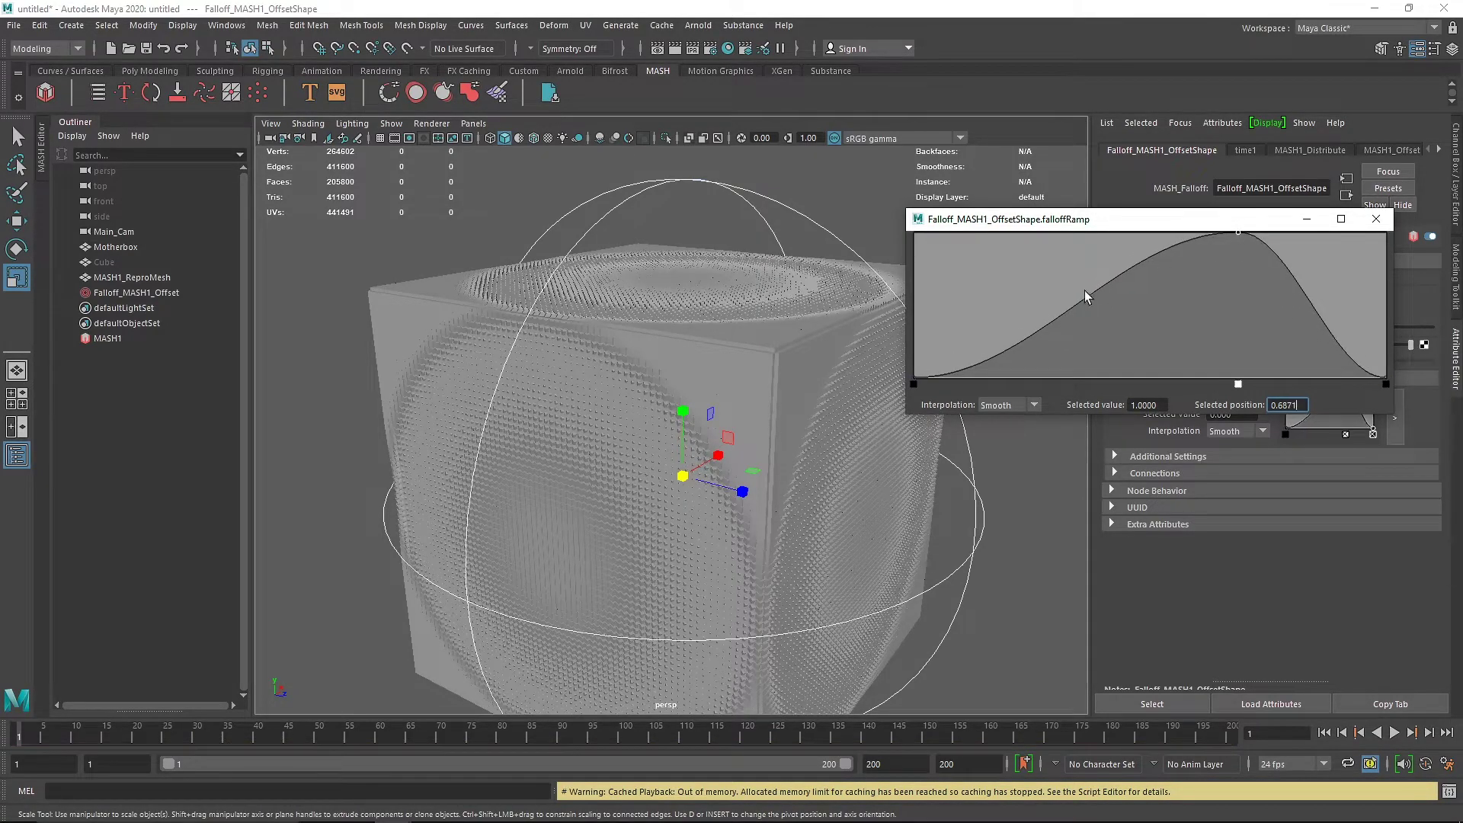
Raise the falloff ramp's start point to 1 and place a zero-value point at position 0.35
click(998, 375)
drag(1053, 366, 880, 221)
drag(1090, 369, 1079, 379)
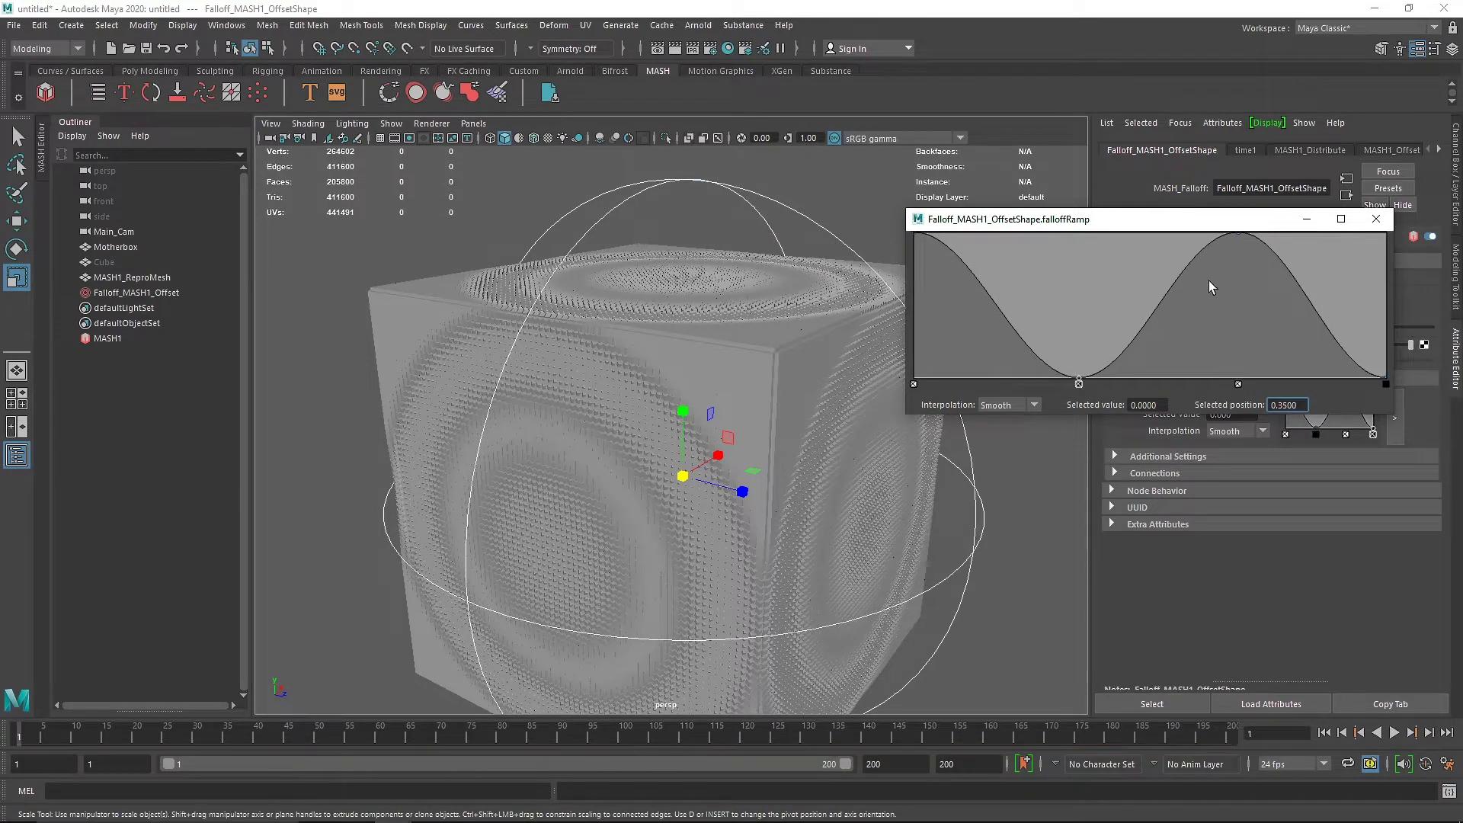
Fine-tune the spherical falloff's scale around the large cube, close the enlarged ramp editor and clear the selection
alt+right_drag(685, 383, 690, 475)
drag(690, 474, 550, 463)
alt+right_drag(550, 463, 679, 451)
alt+drag(679, 451, 673, 415)
alt+right_drag(698, 427, 442, 441)
alt+drag(442, 441, 762, 427)
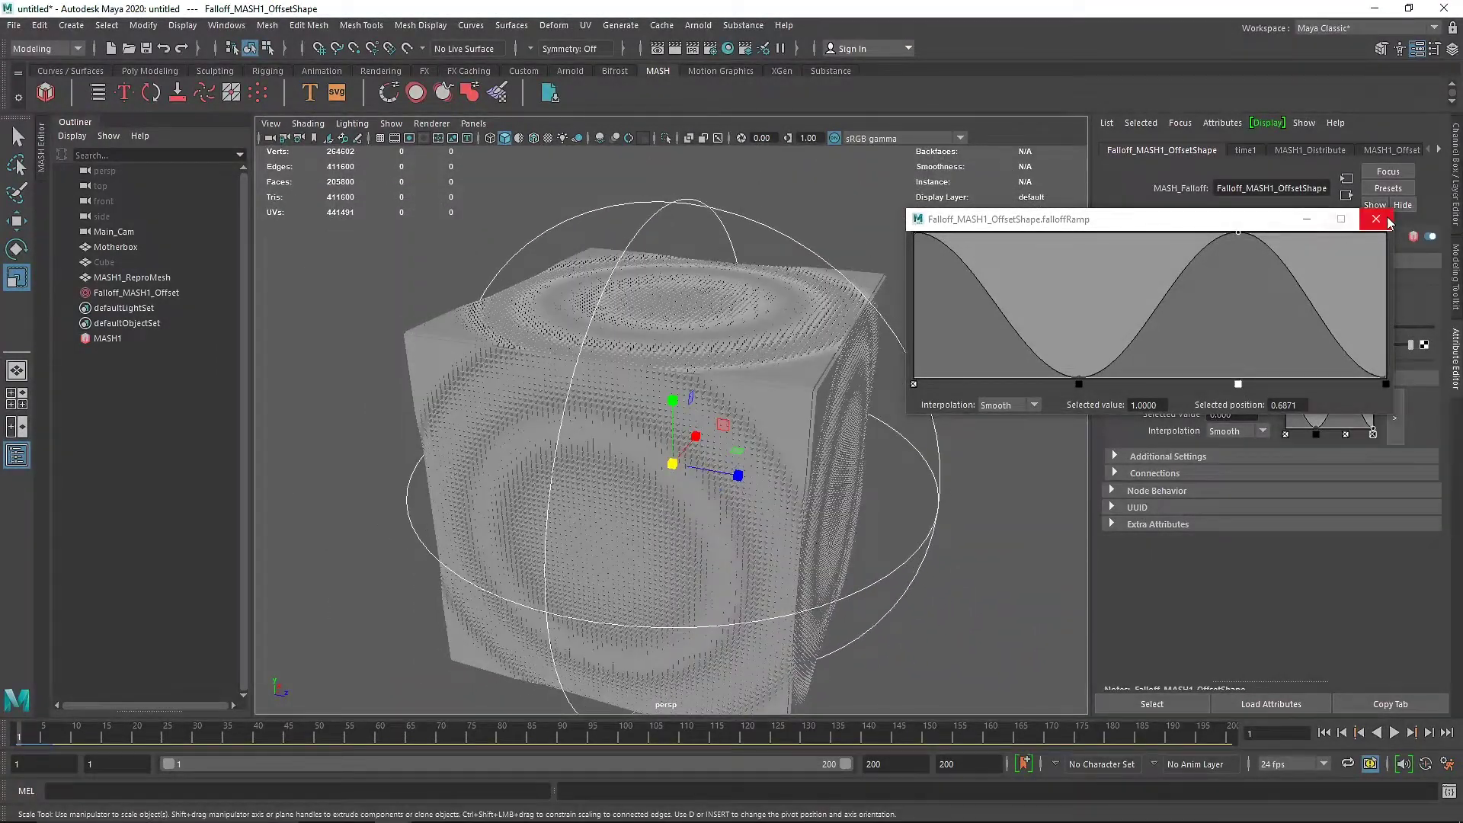
drag(1147, 233, 1090, 231)
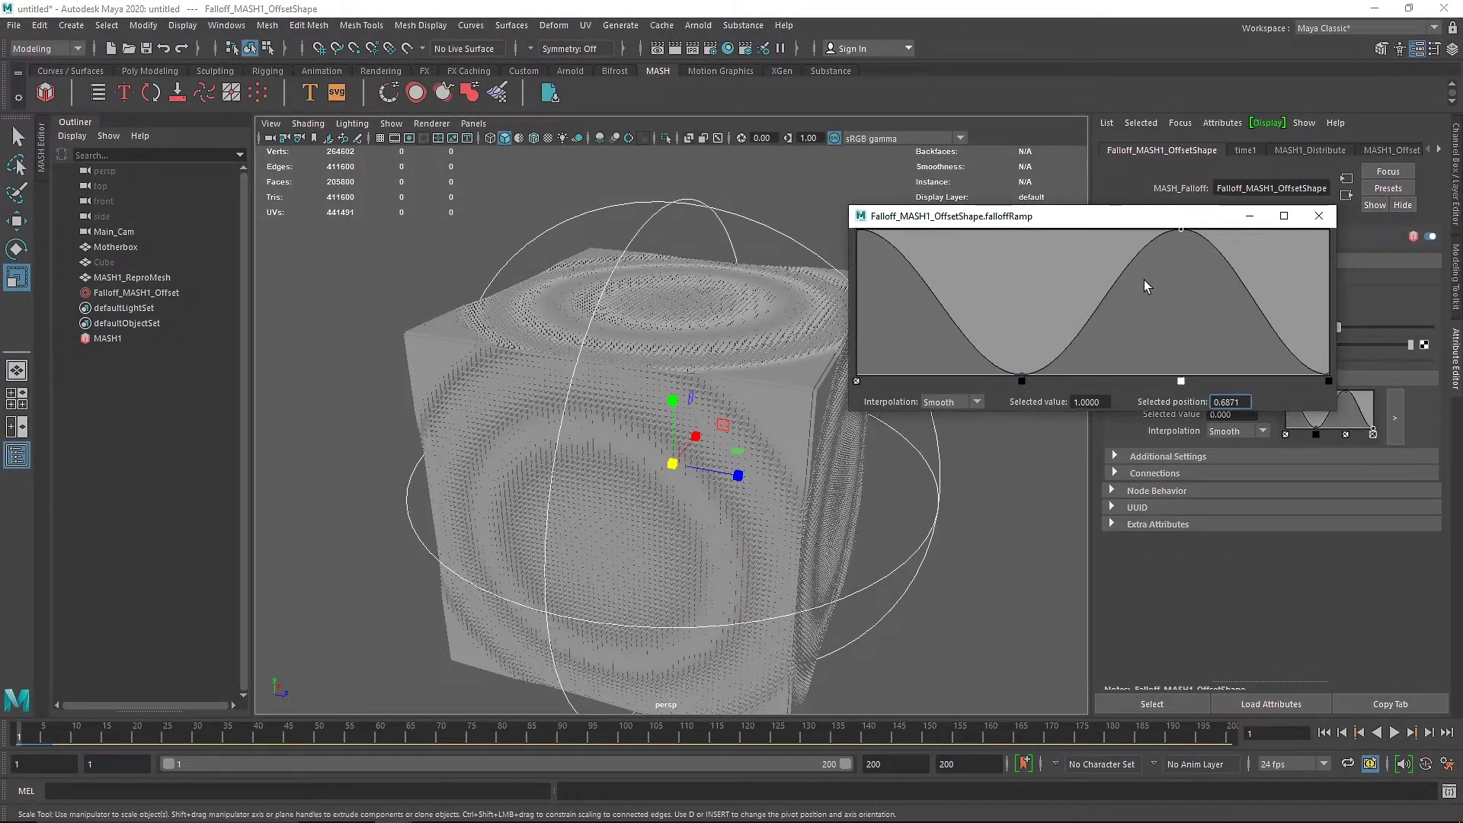
click(1318, 219)
alt+drag(918, 382, 810, 317)
click(953, 271)
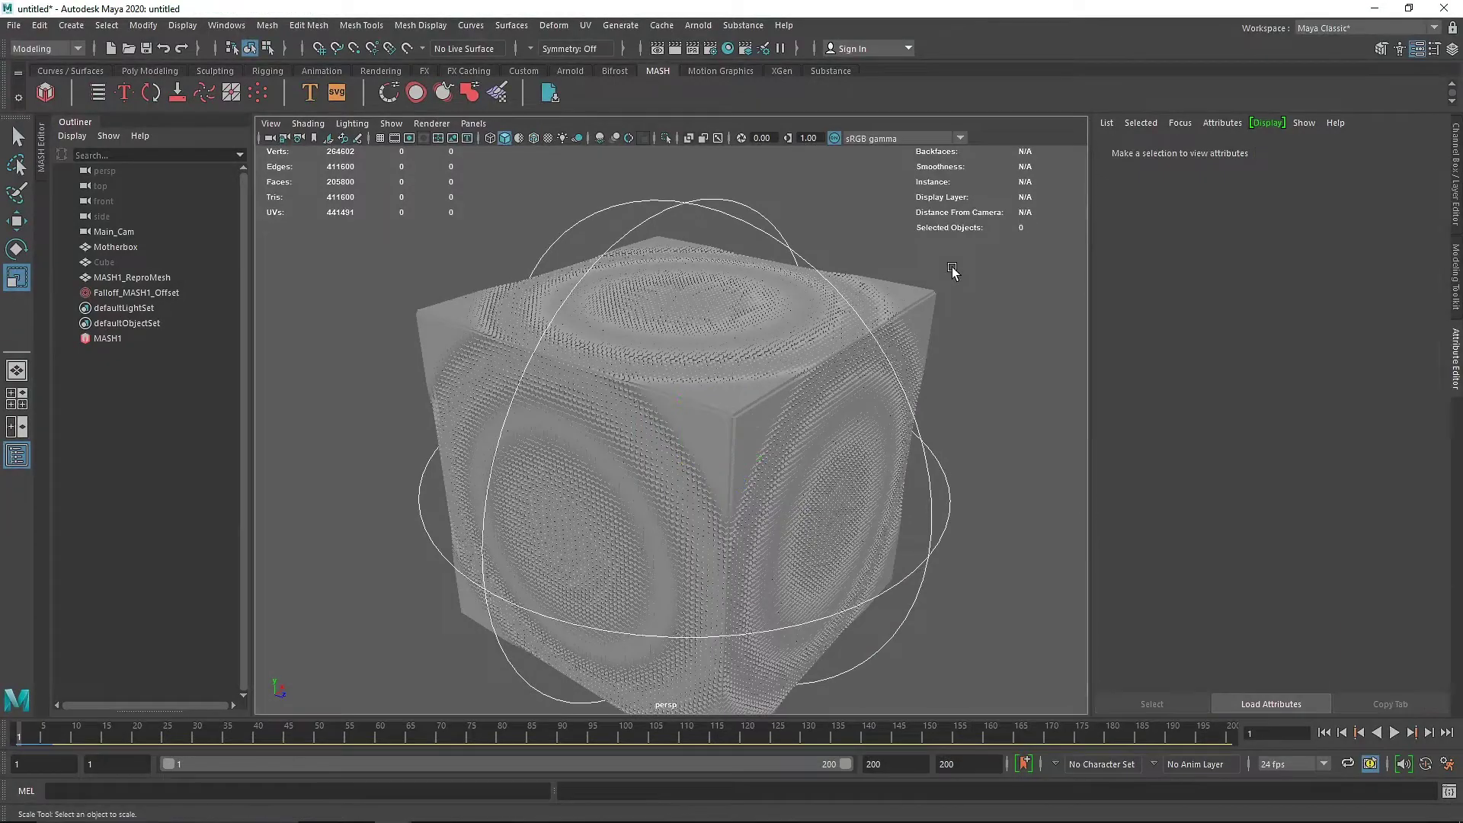
Assign a new aiStandardSurface material to the MASH1_ReproMesh cubes and name it Cube1
click(768, 366)
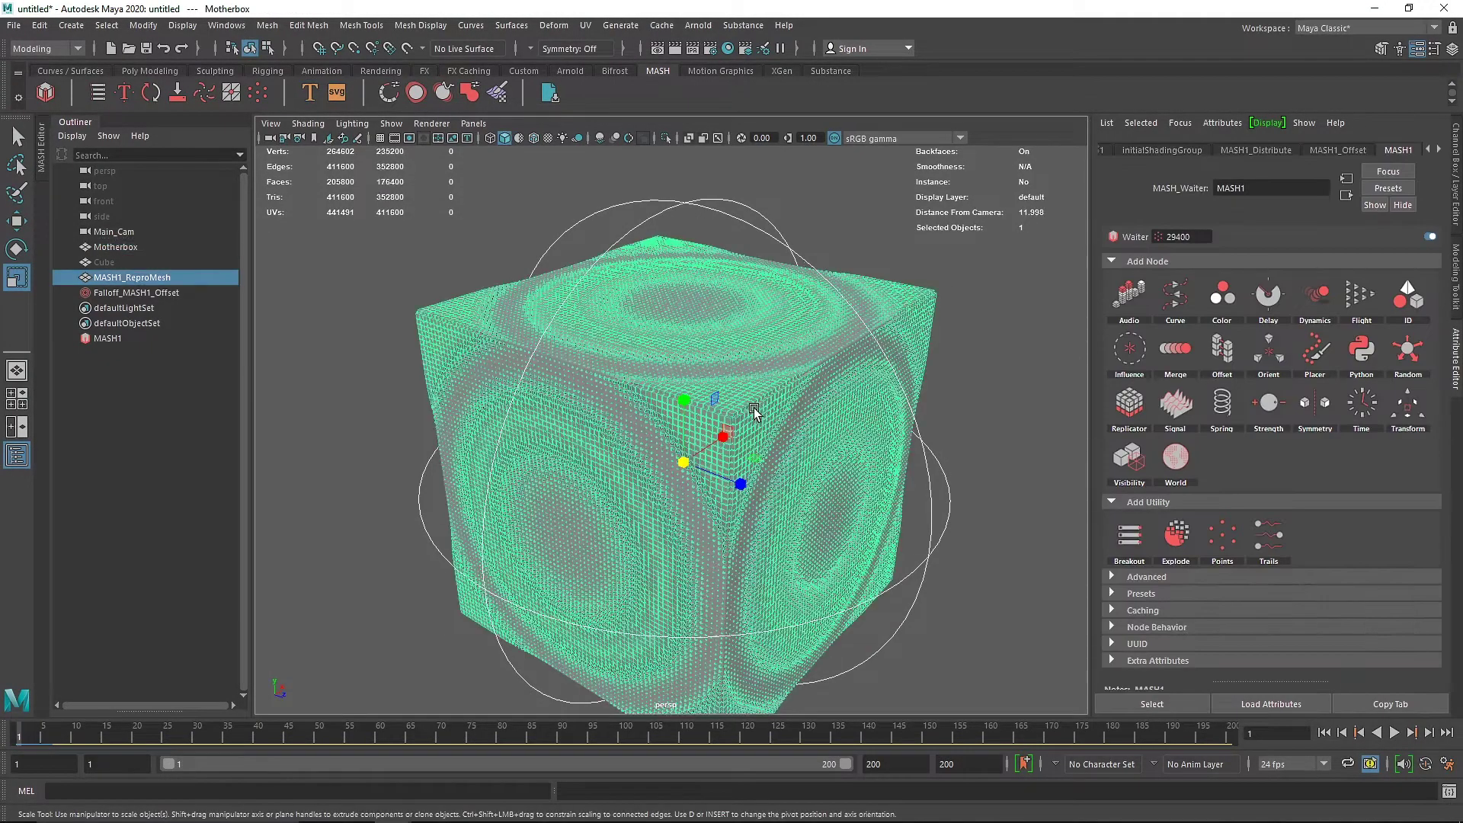
right_drag(729, 381, 724, 773)
click(529, 400)
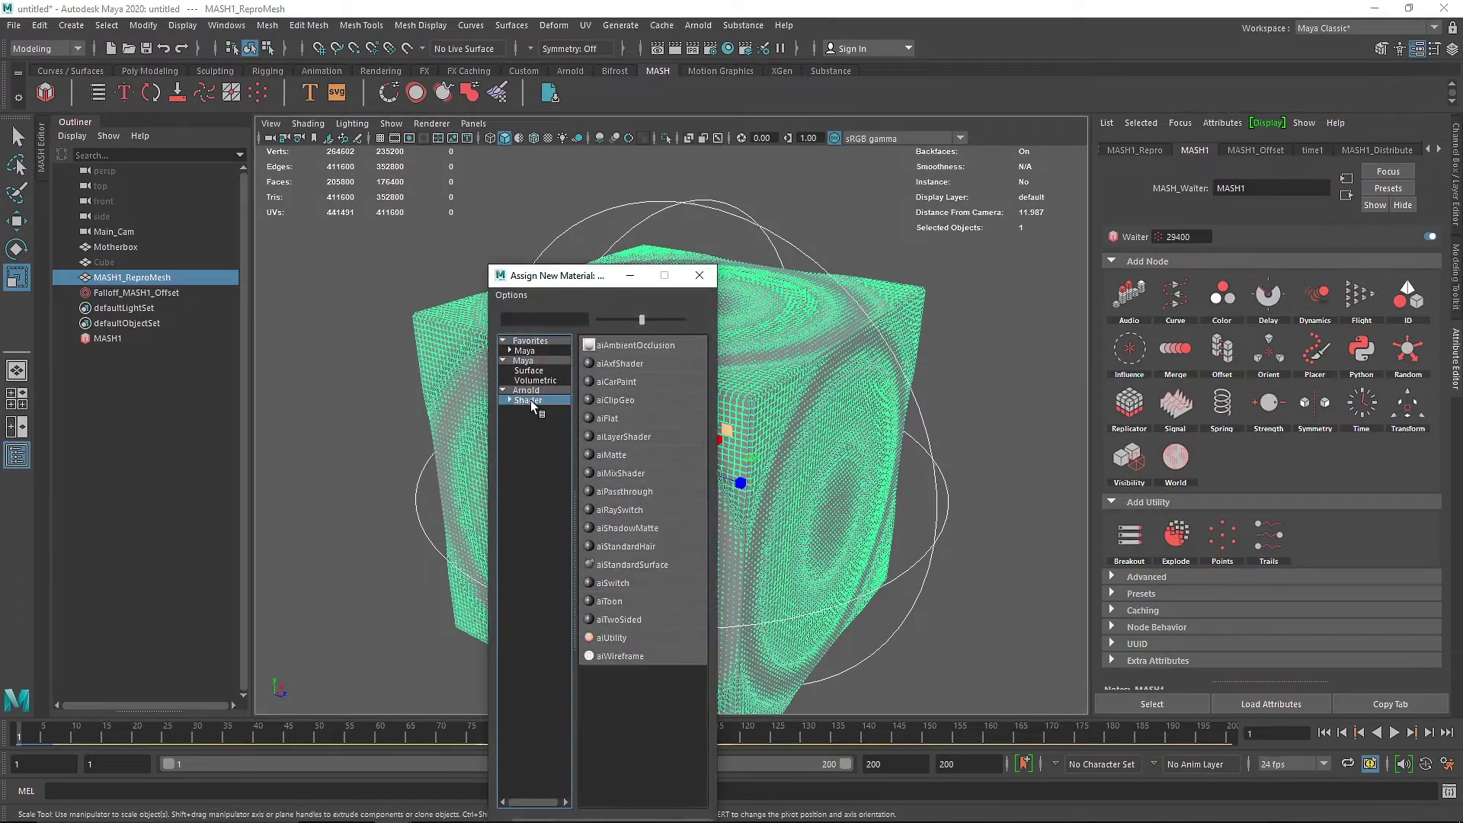
click(657, 565)
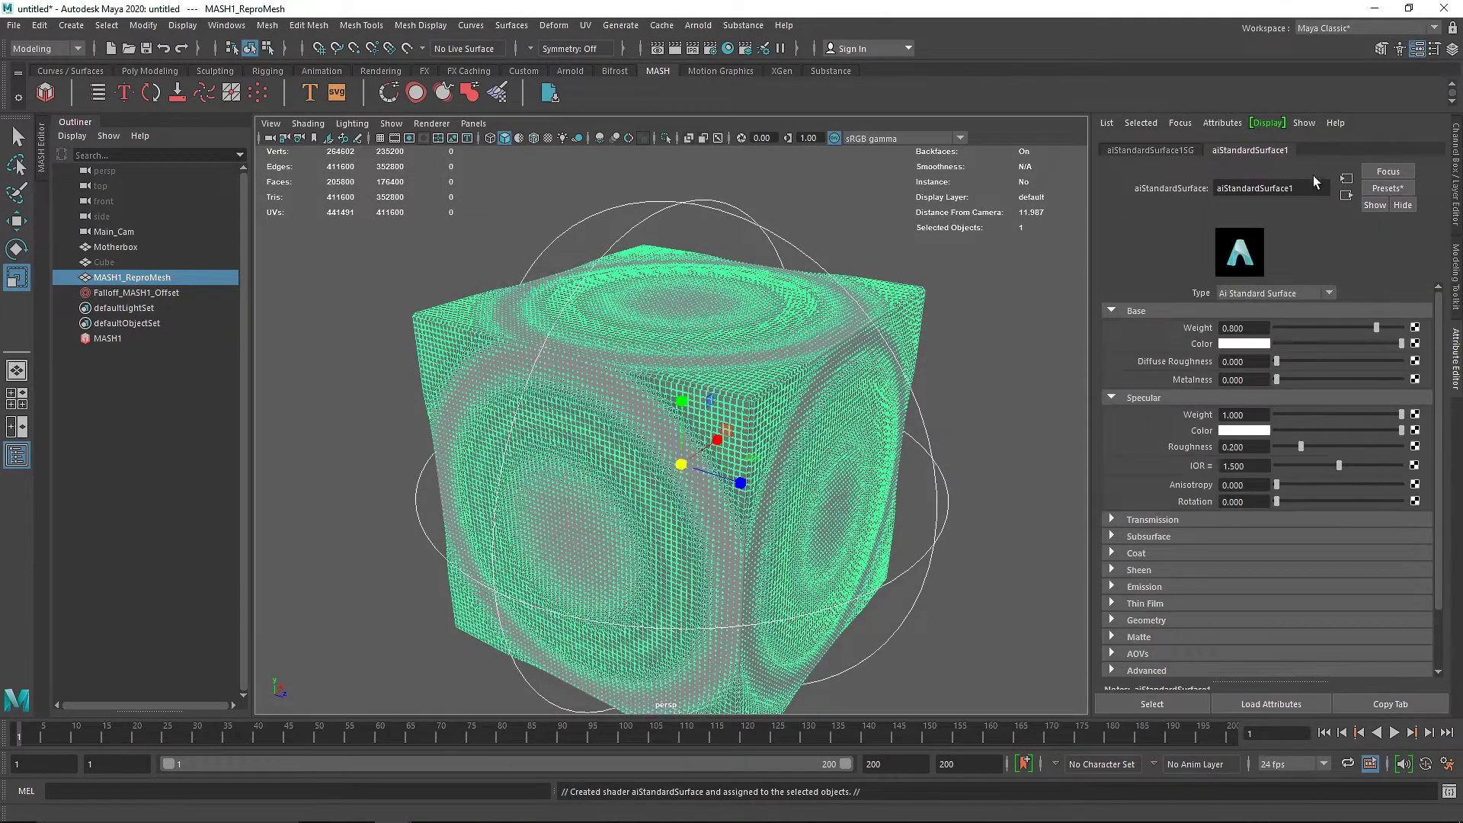
key(ctrl+a)
text(Bube1)
key(Return)
Replace the Cube1 material's settings with the Gold preset and deselect the mesh
click(1388, 187)
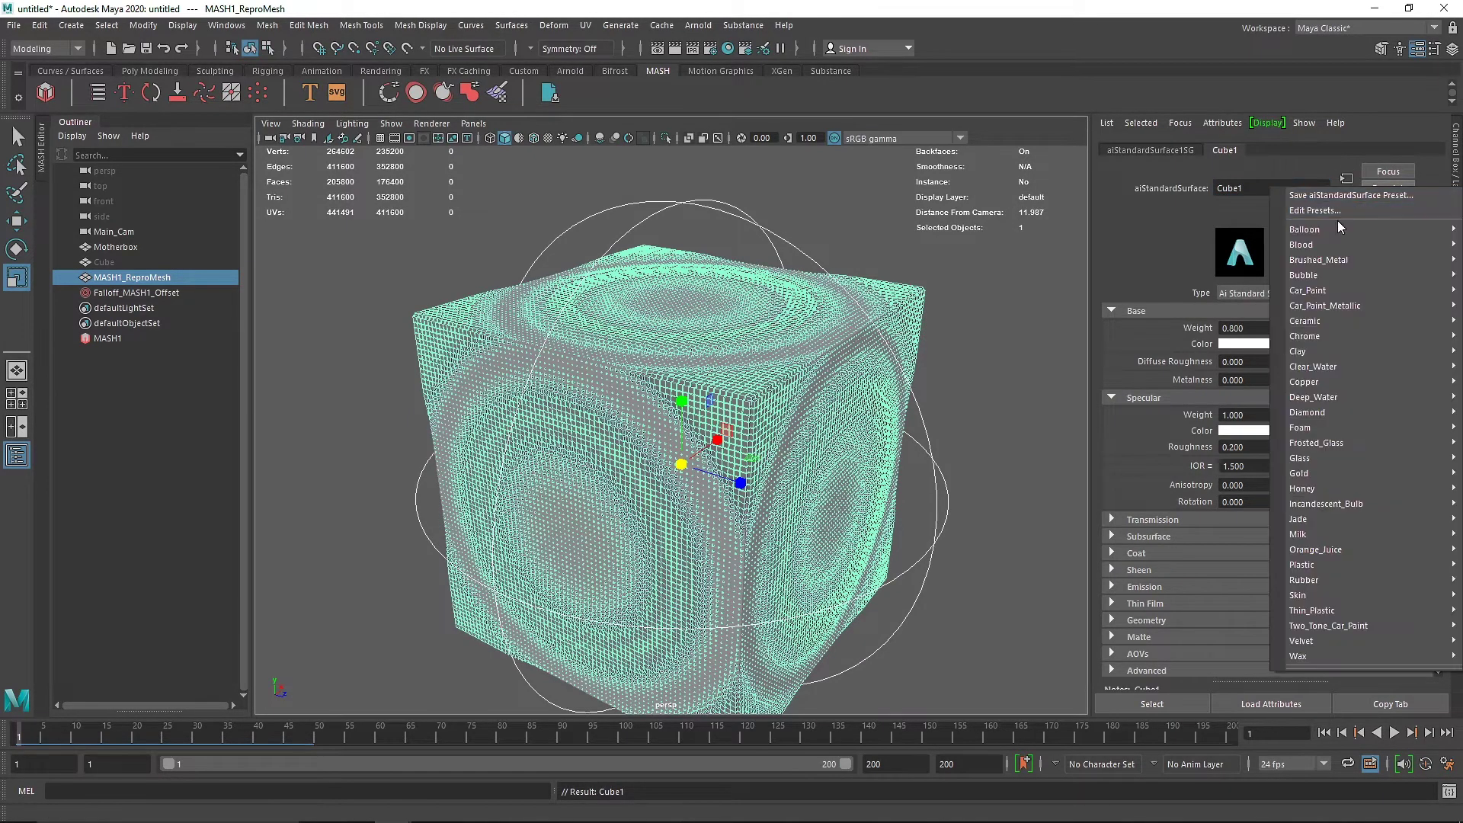
mouse_move(1314, 347)
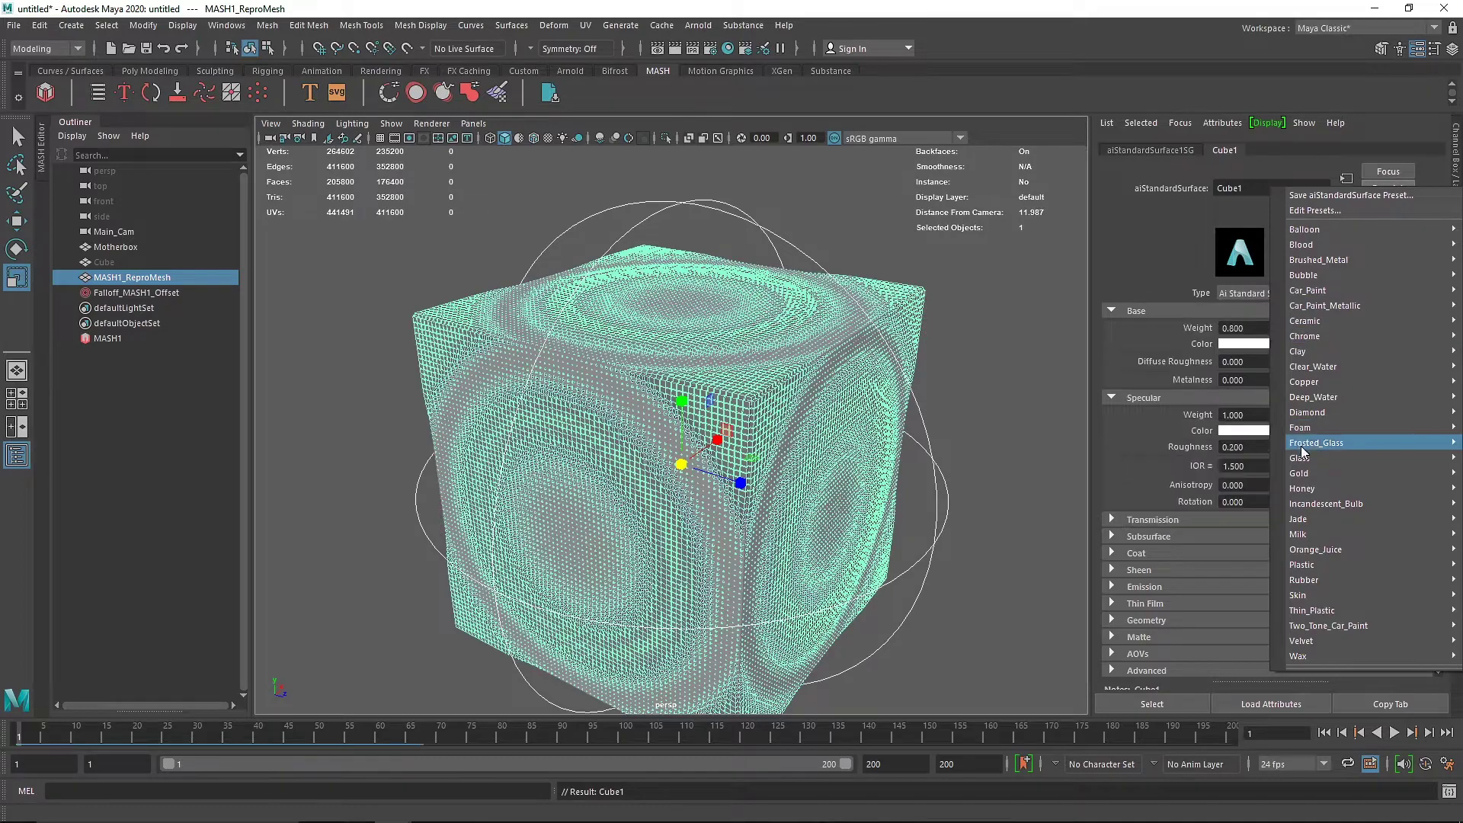
click(1160, 474)
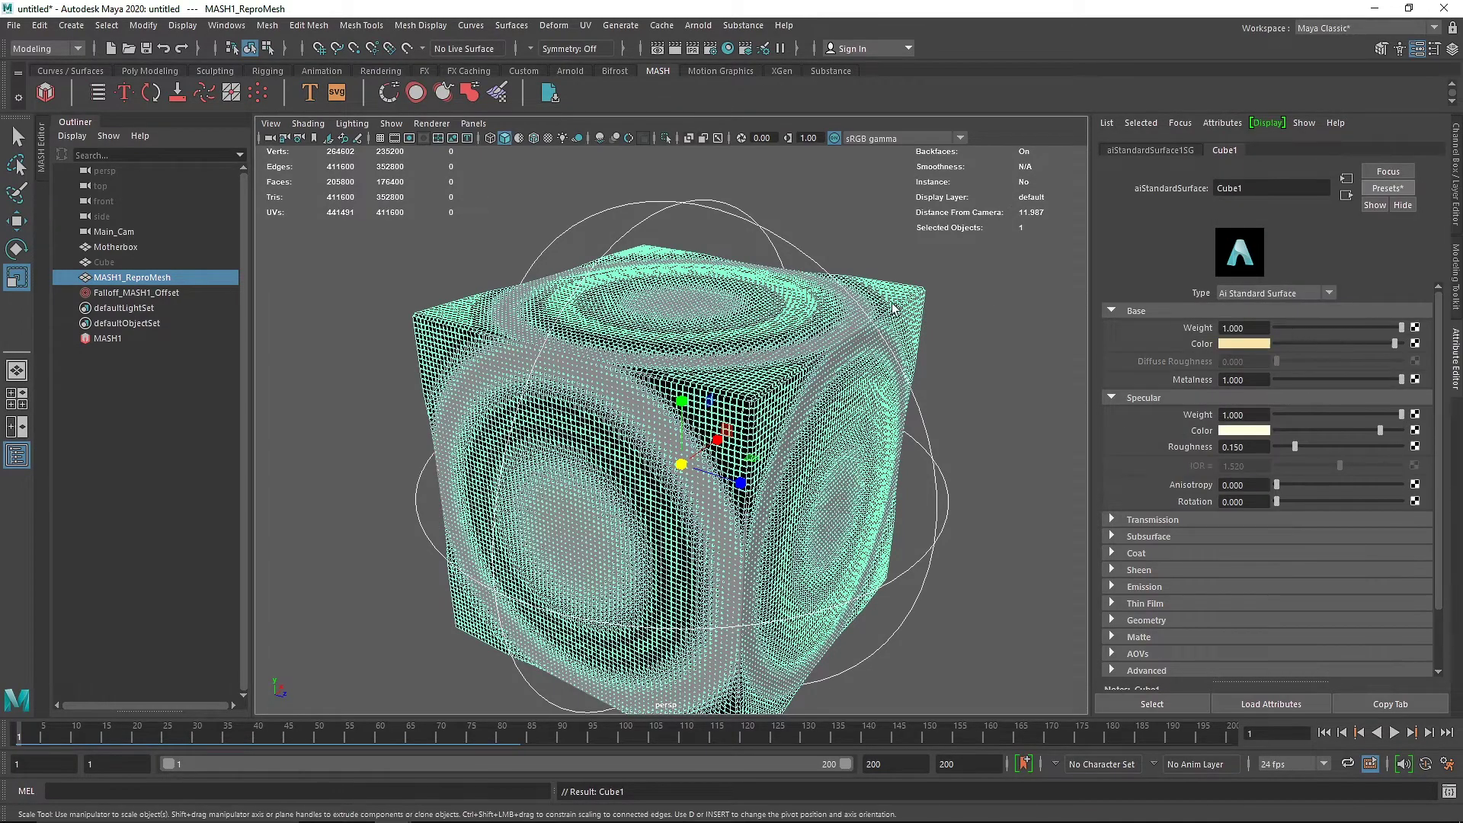
click(993, 265)
alt+drag(938, 306, 876, 374)
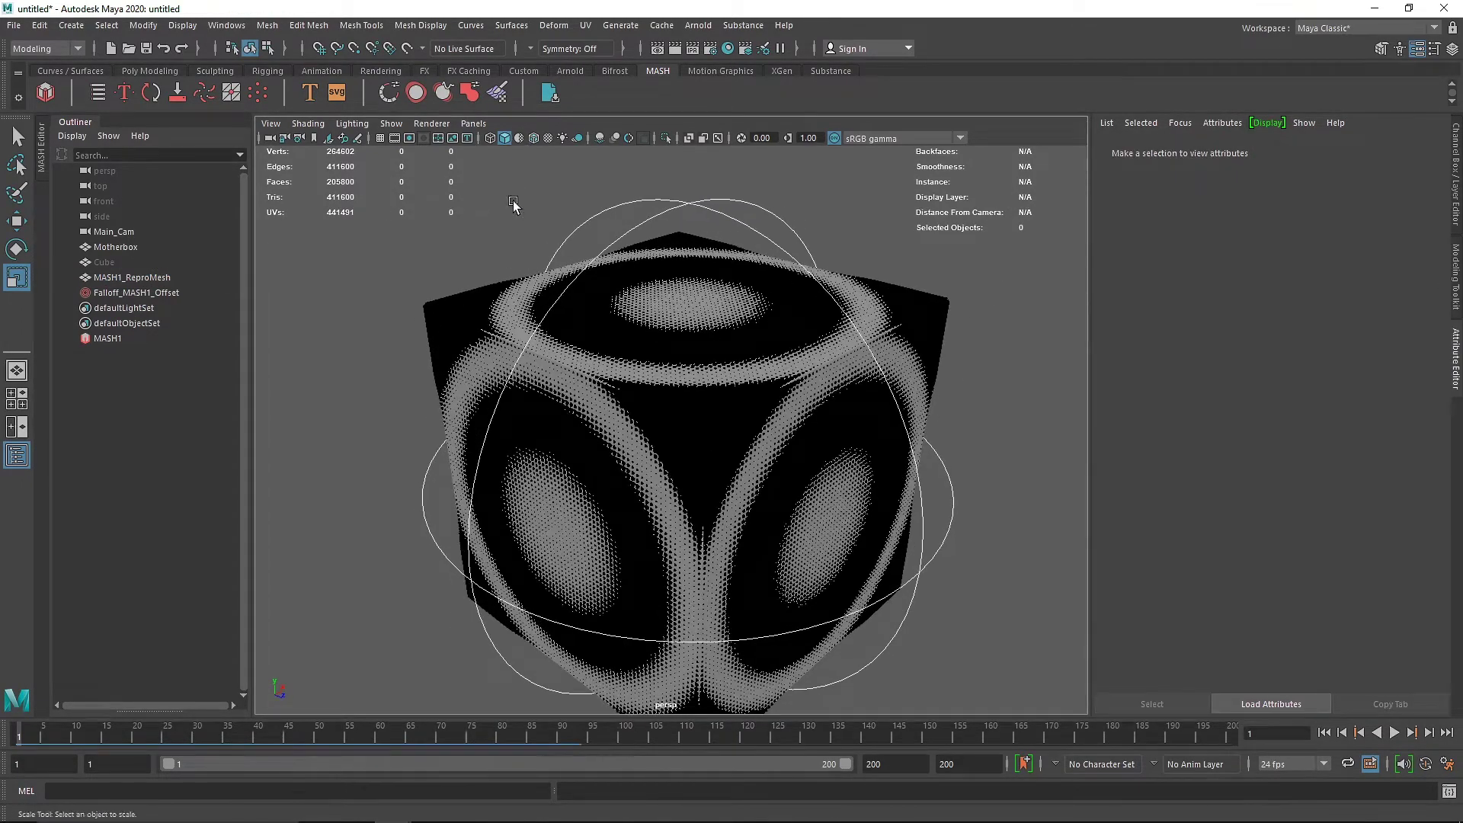
Assign a new aiStandardSurface material to the Motherbox mesh beneath the small cubes
alt+drag(514, 179, 633, 290)
alt+drag(602, 205, 632, 381)
click(671, 400)
scroll(789, 465, up, 3)
alt+drag(788, 465, 599, 408)
right_drag(579, 352, 578, 743)
click(543, 404)
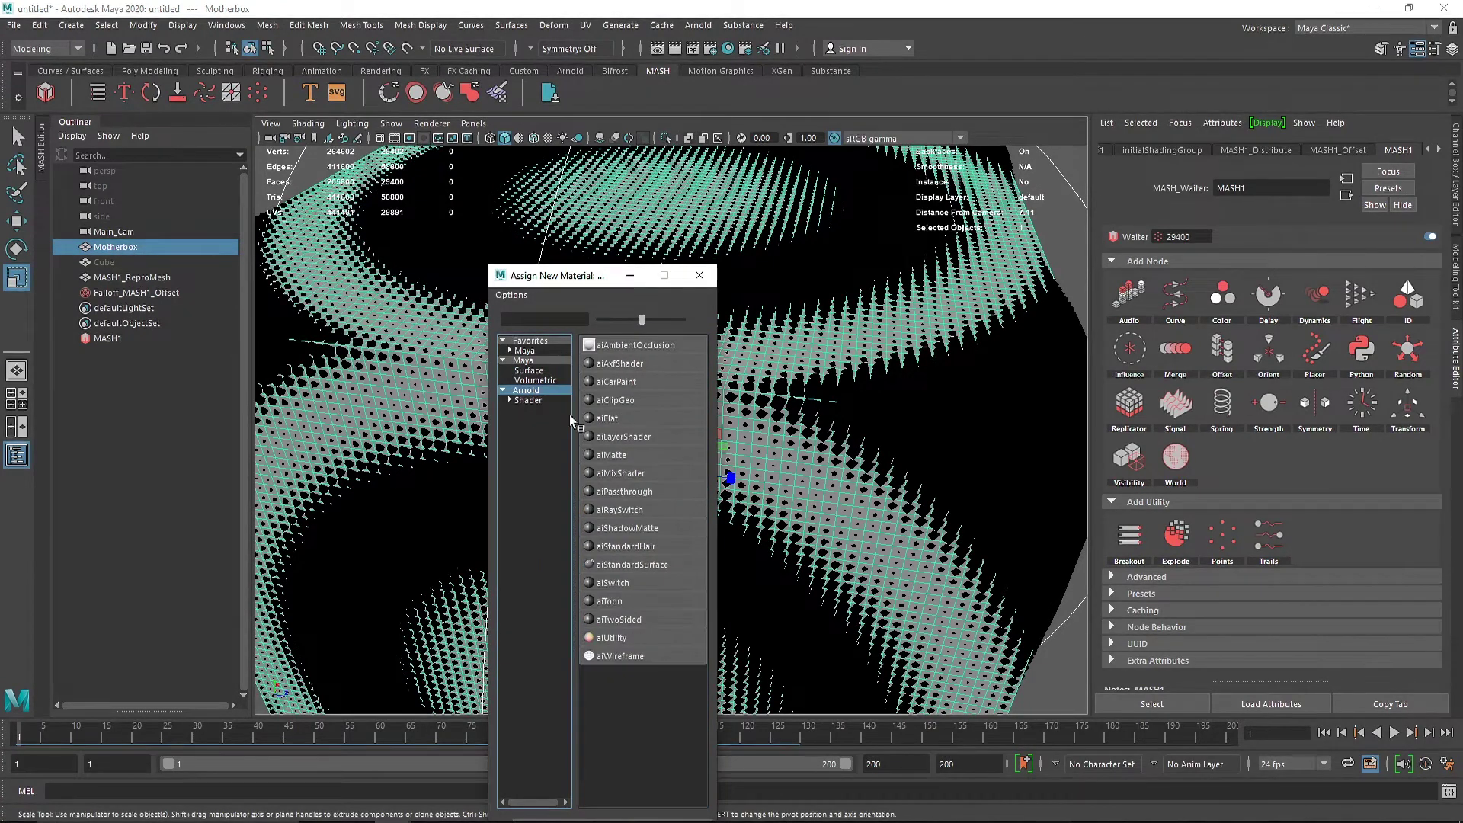
click(644, 564)
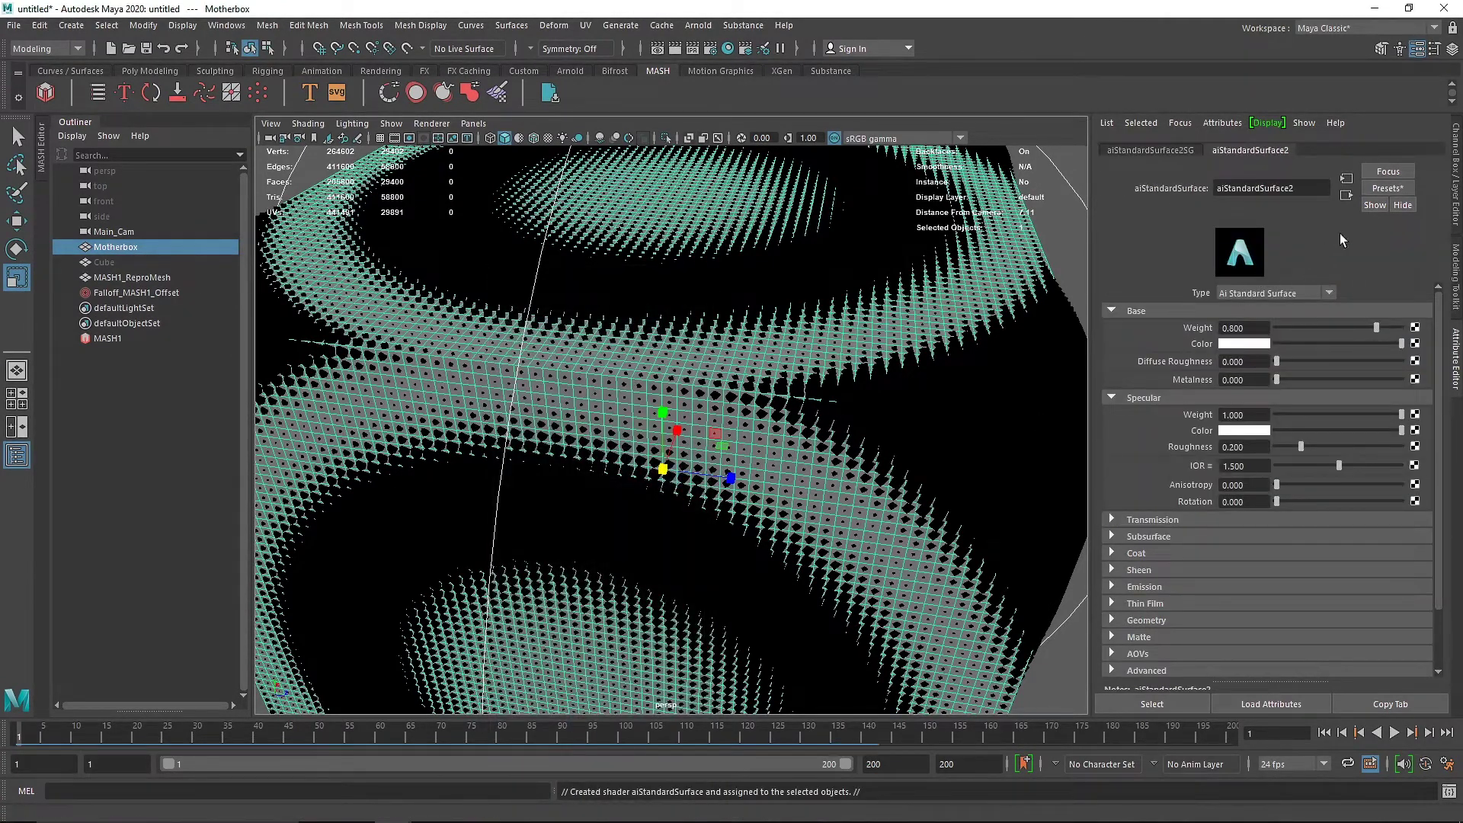
Replace the Motherbox mesh's material settings with the Glass preset, rename the material Motherbox and show its Transmission settings
click(1388, 187)
mouse_move(1317, 410)
mouse_move(1300, 463)
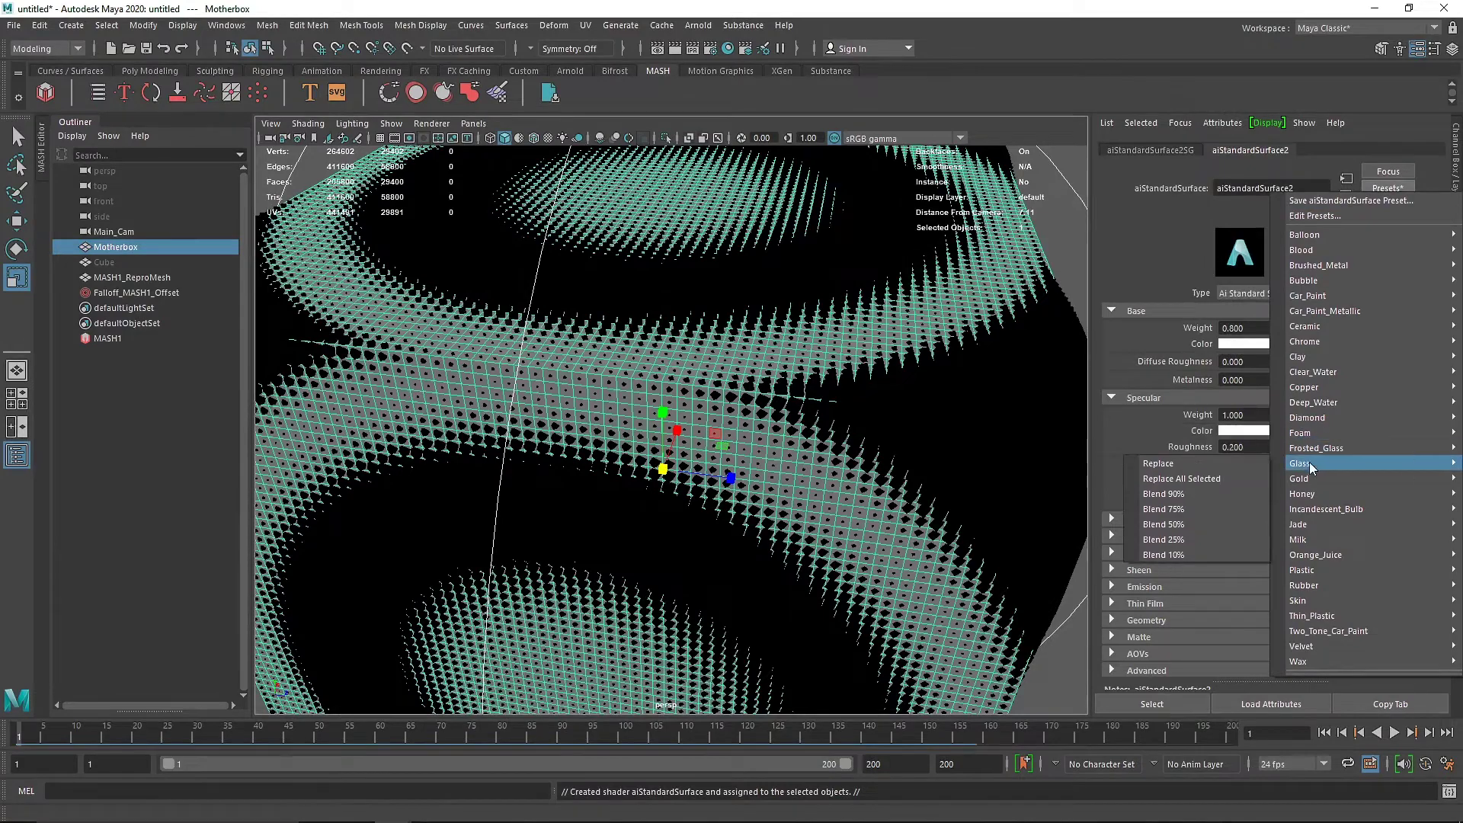
click(1189, 464)
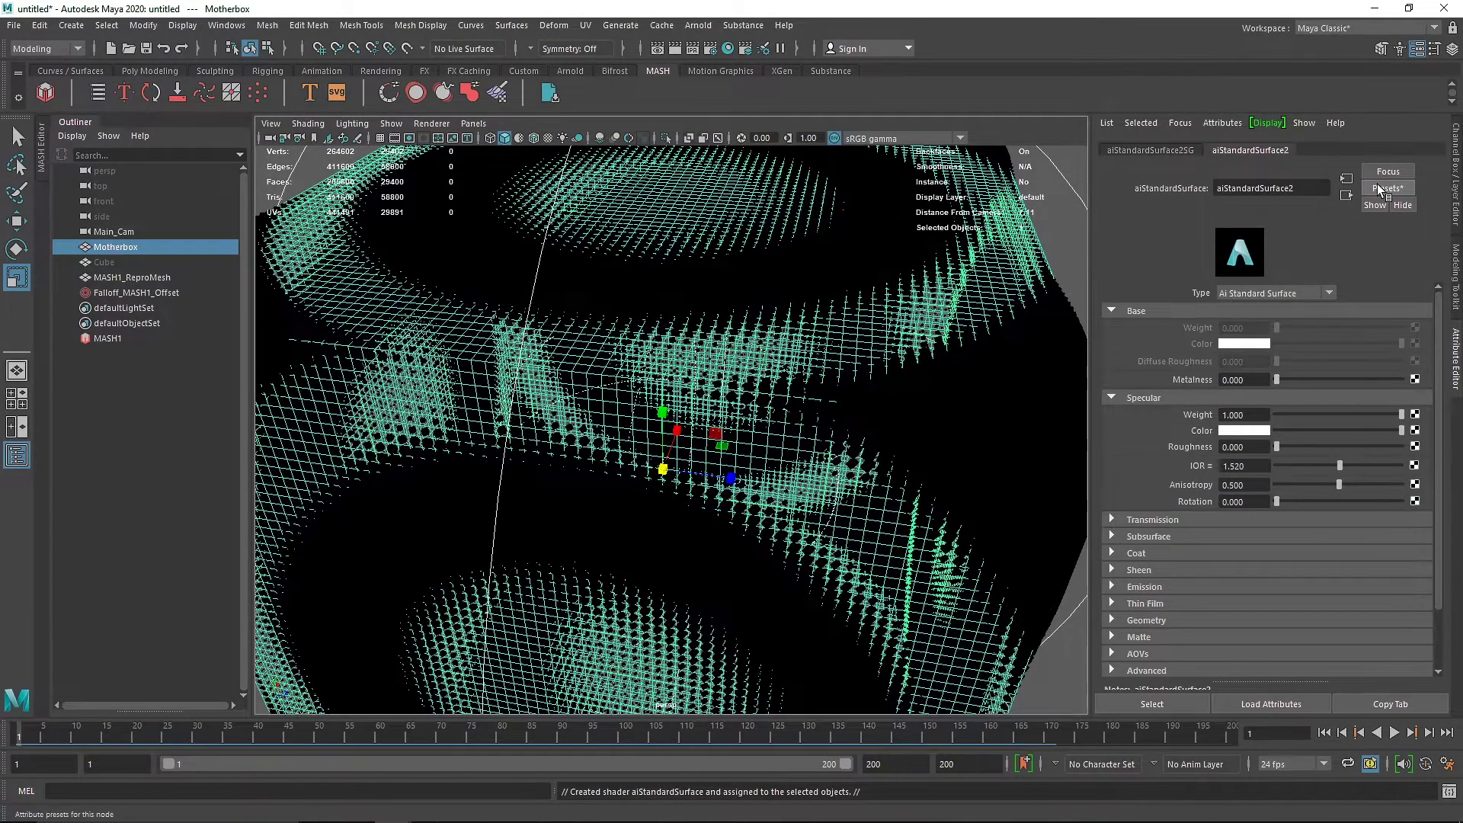
drag(1311, 186, 1177, 192)
text(Motherbox)
key(Return)
click(1137, 311)
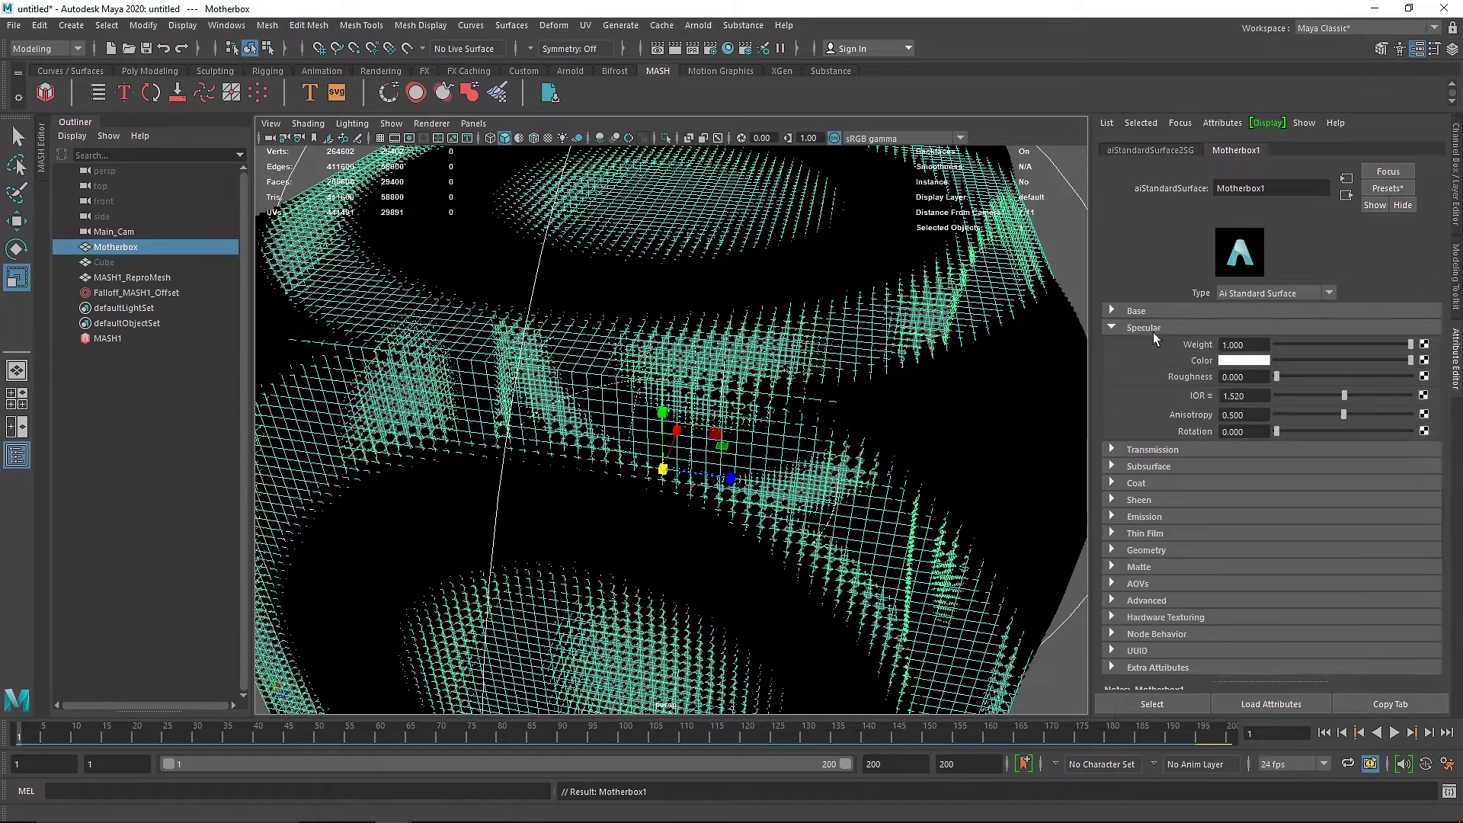
click(1155, 450)
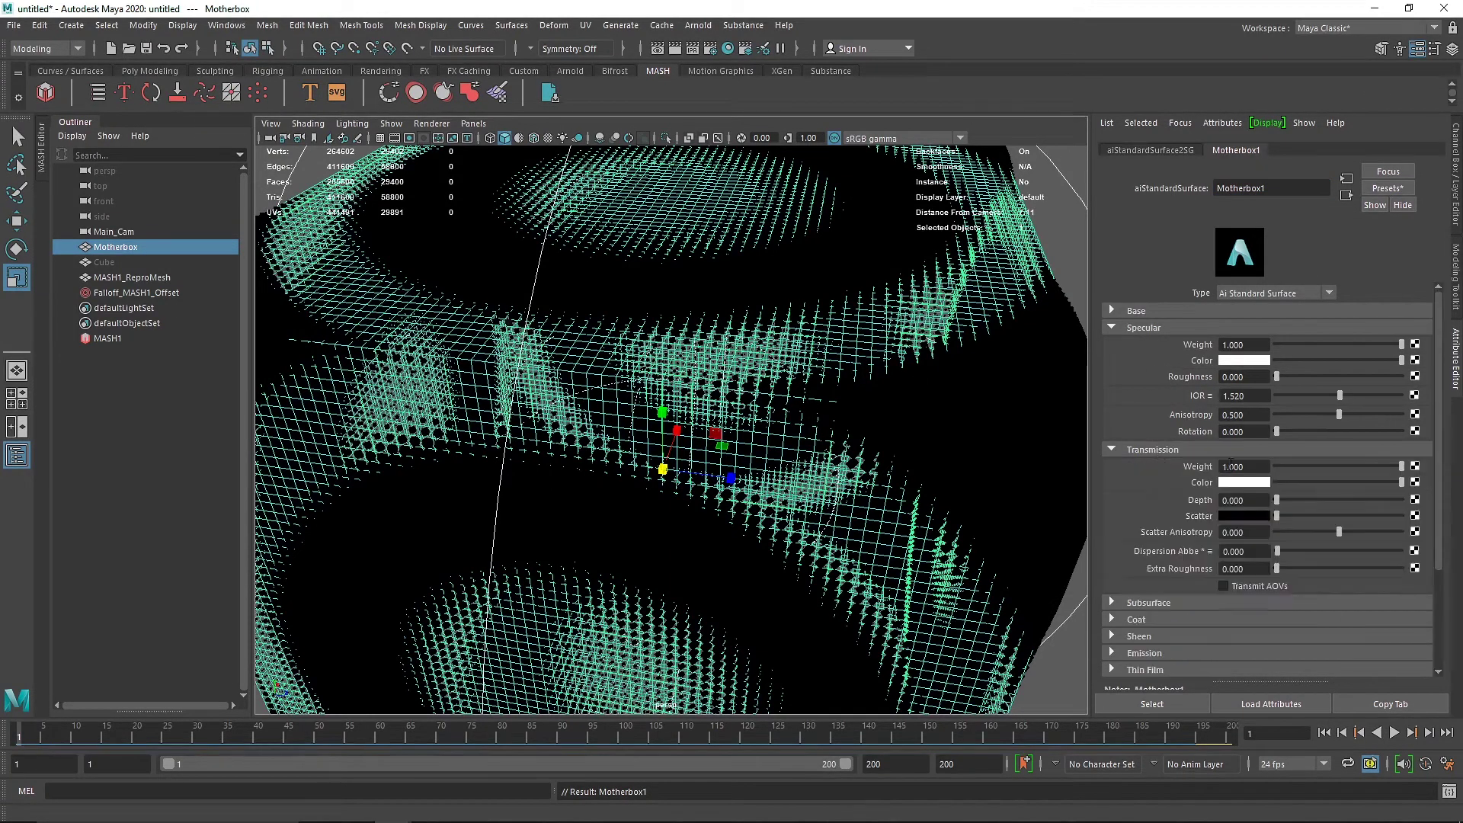
Turn off Opaque in the Arnold attributes of MotherboxShape, and frame the whole cube again
click(1006, 257)
click(993, 276)
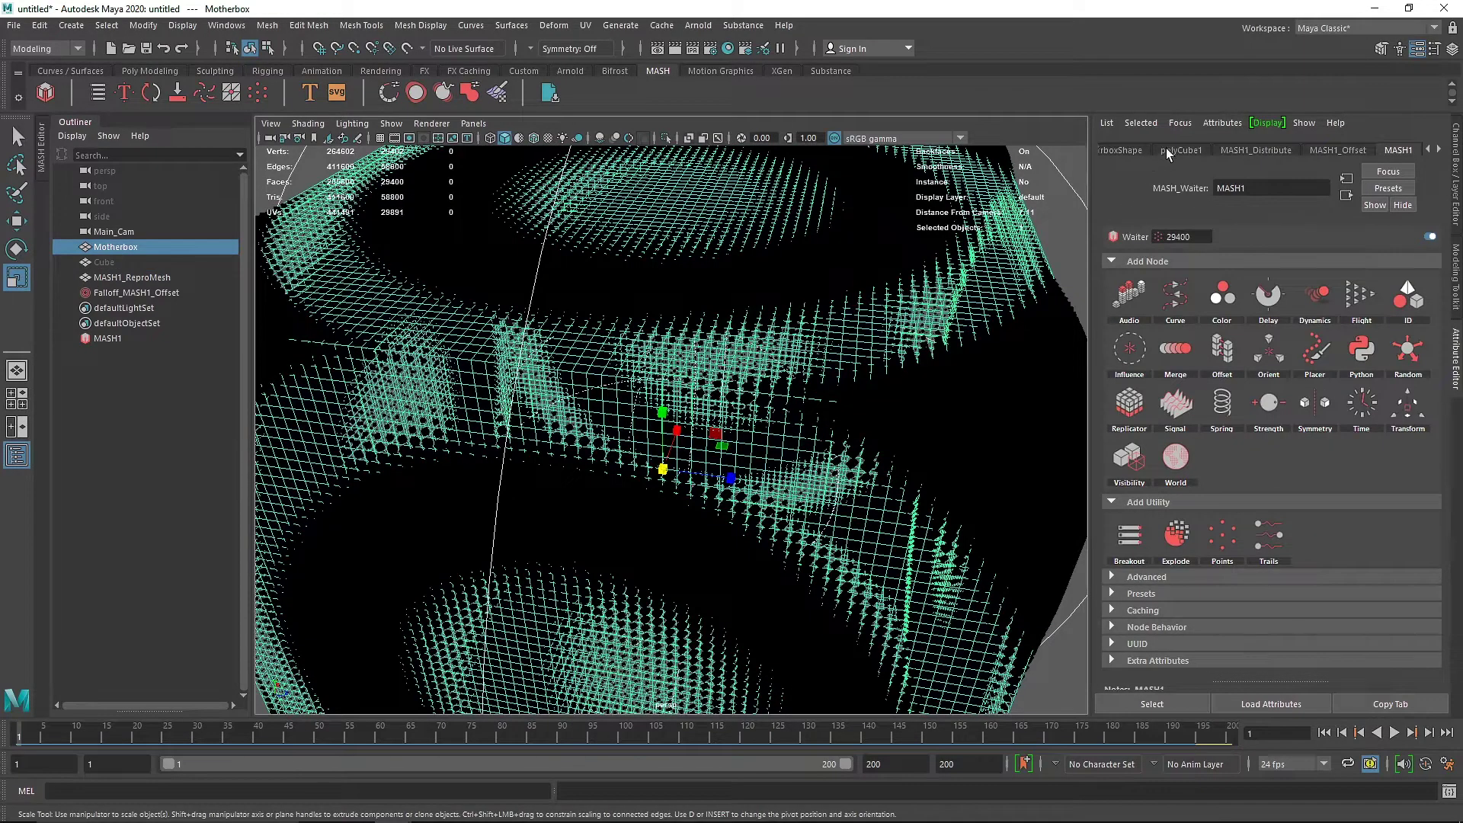
click(1141, 153)
click(1186, 155)
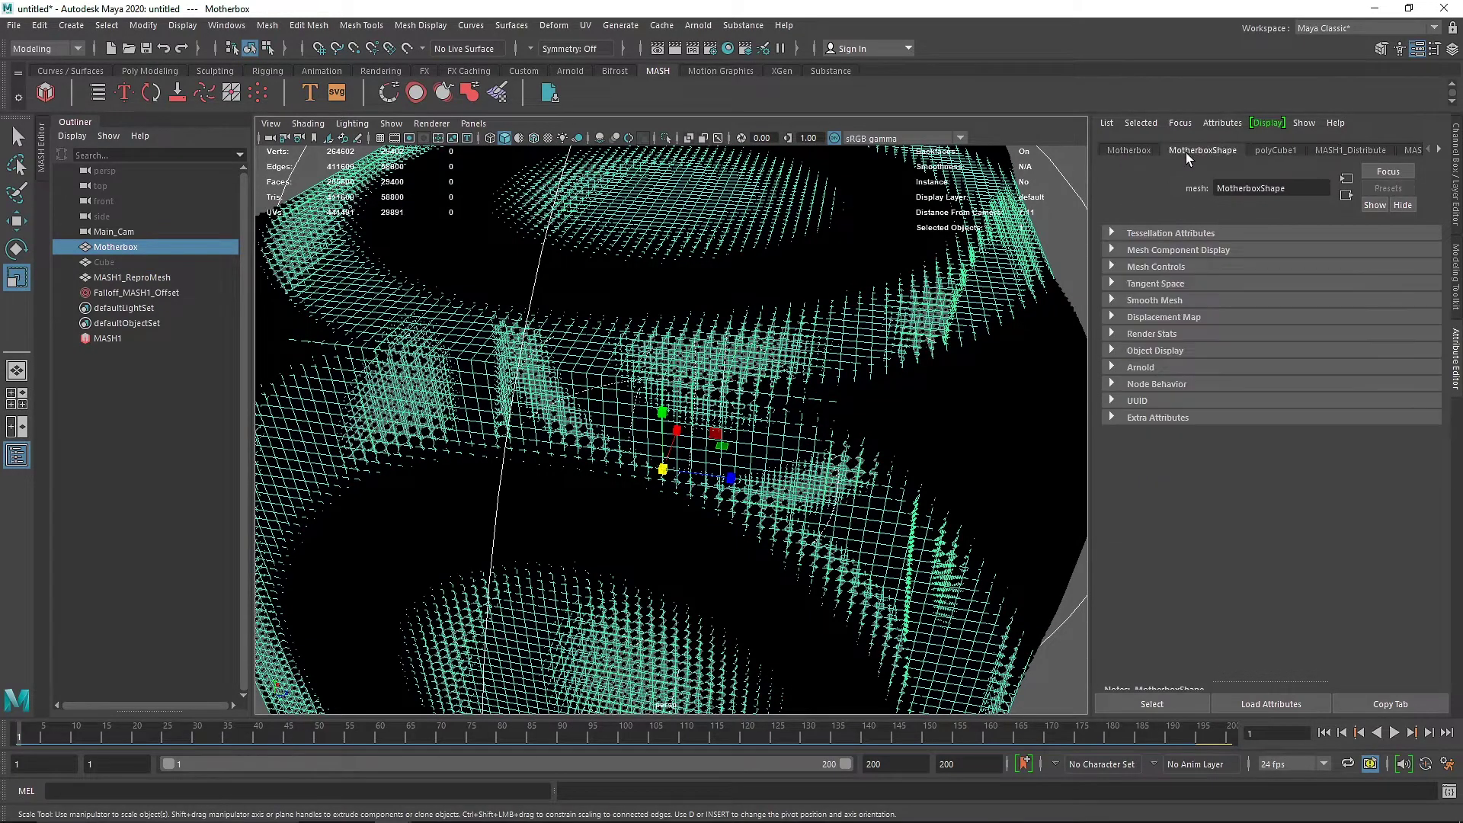
click(1154, 369)
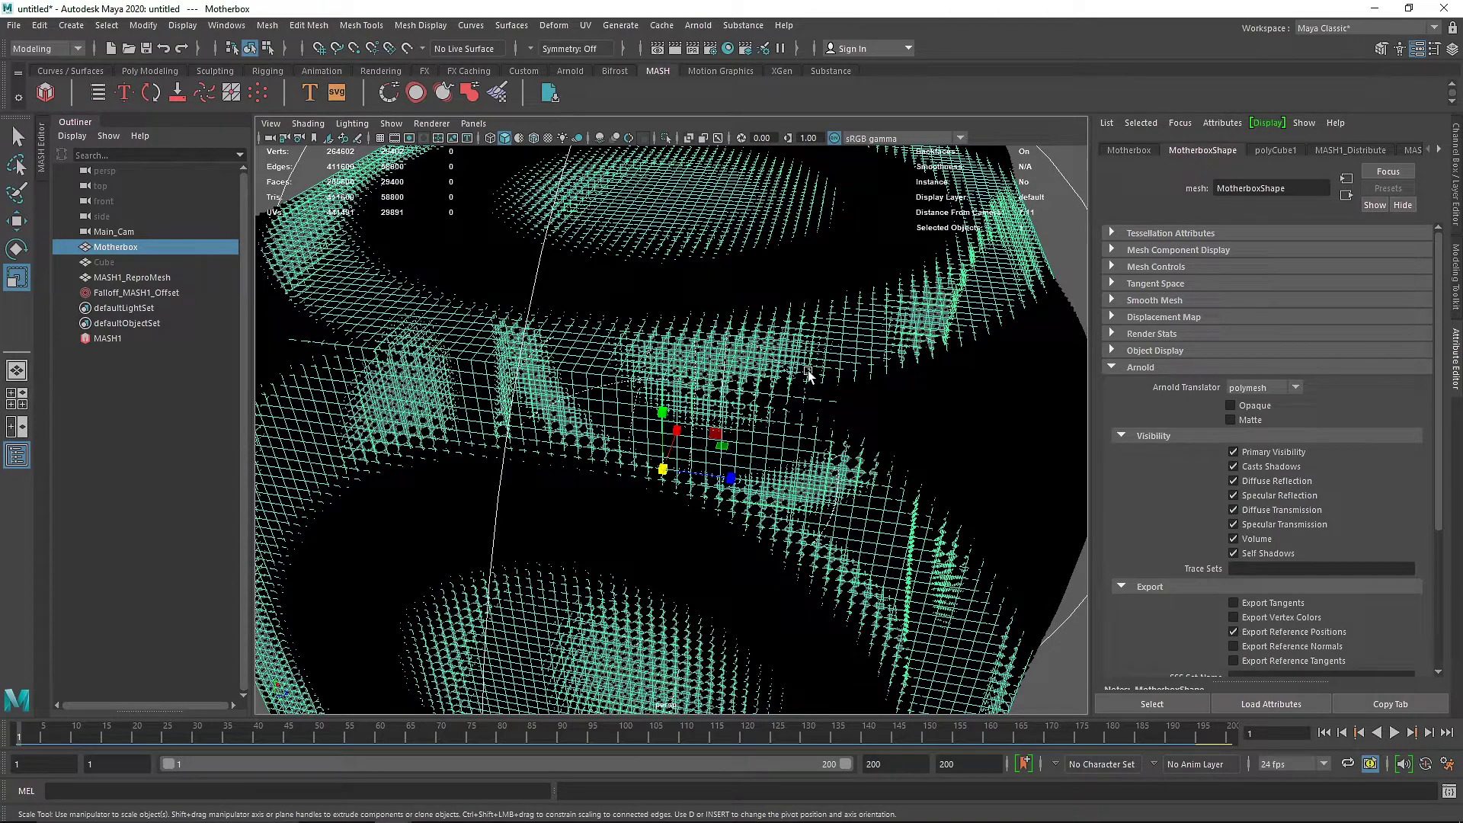
key(f)
click(944, 294)
alt+drag(749, 434, 730, 372)
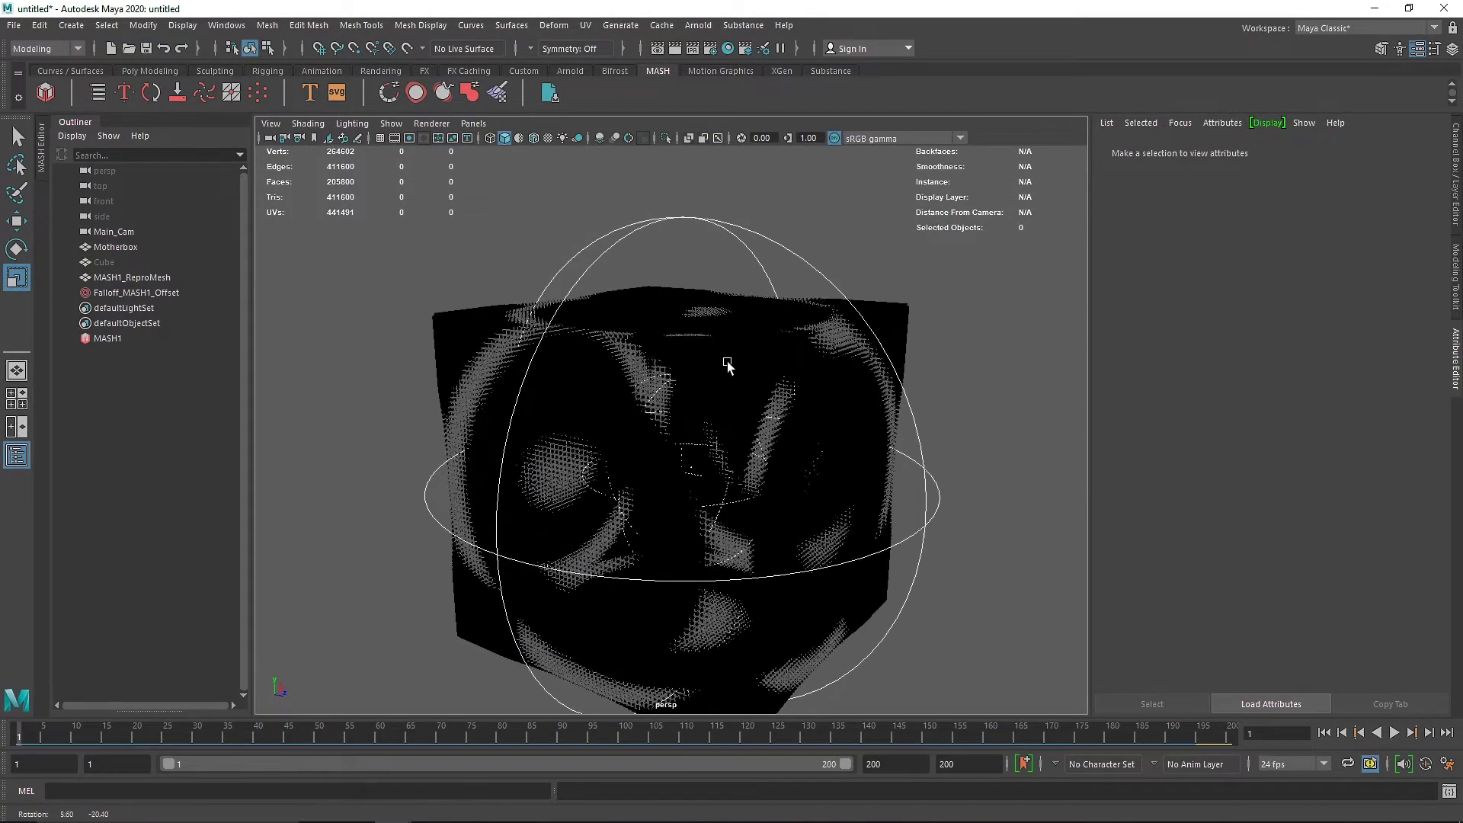
Collapse the Outliner and open the Arnold RenderView beside the perspective view
click(75, 122)
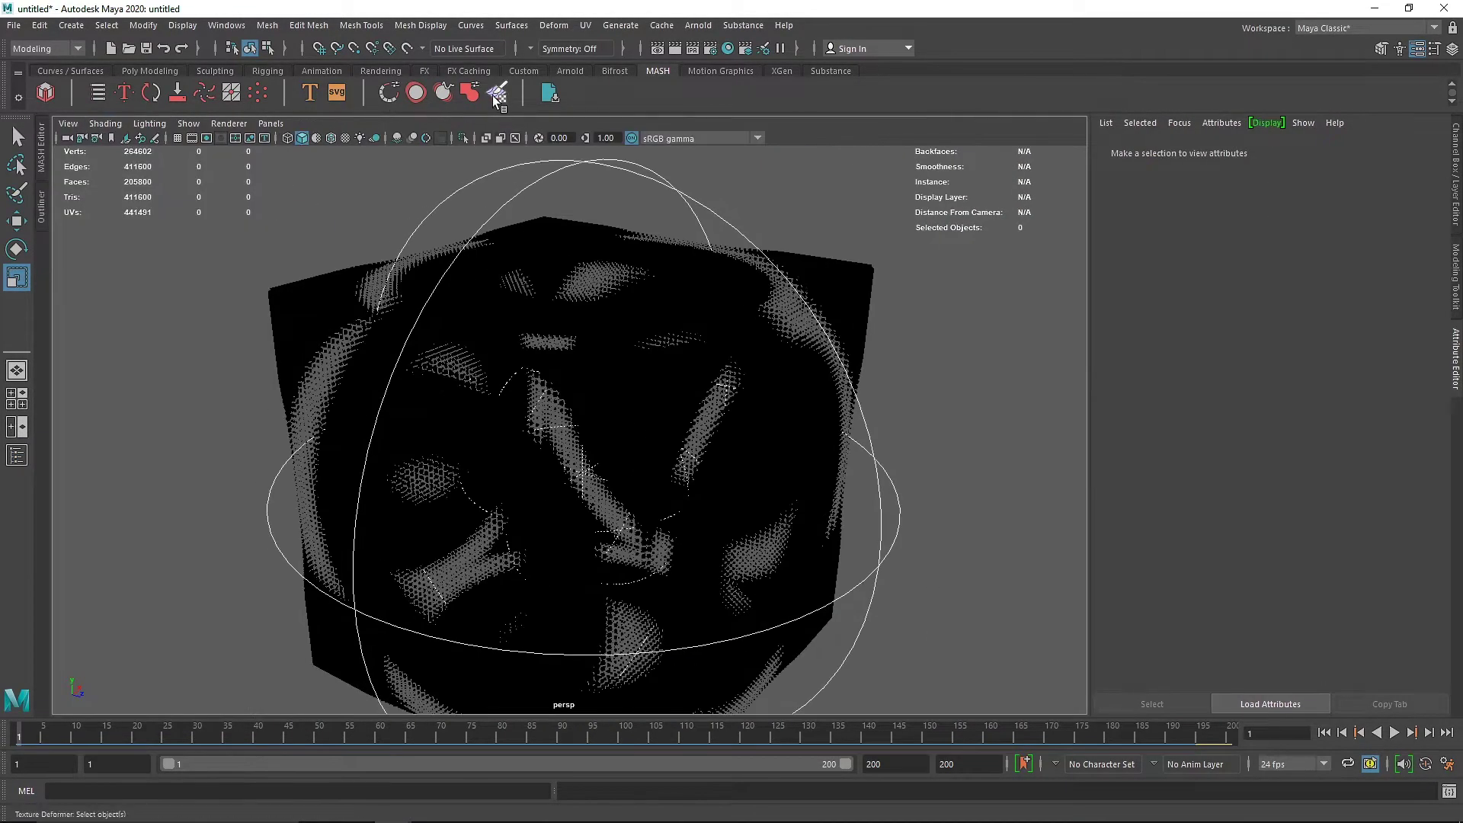
click(570, 70)
click(575, 92)
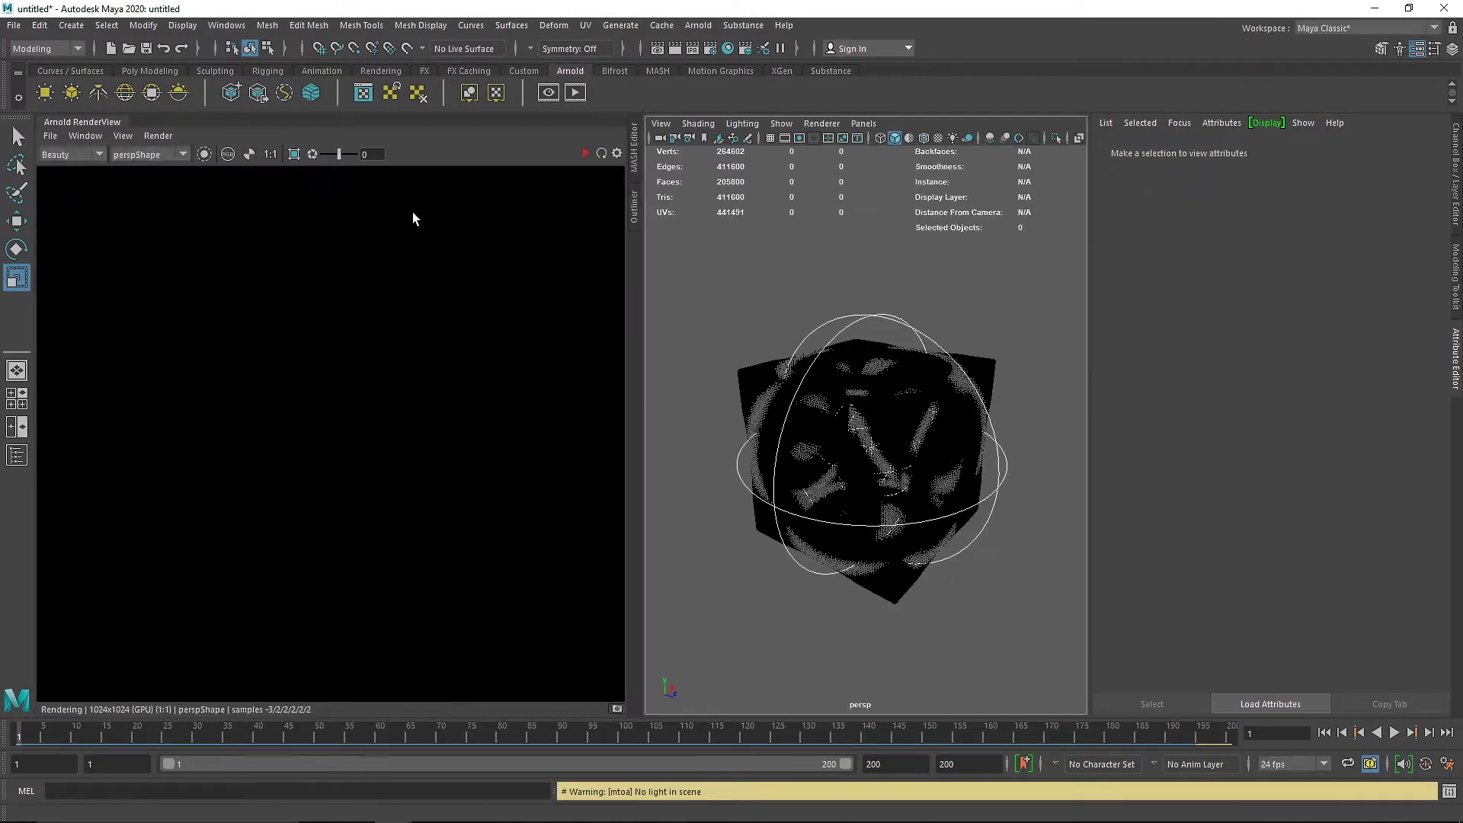
Stop the current render, add an Arnold SkyDome light and render the perspective view again
click(585, 153)
click(586, 154)
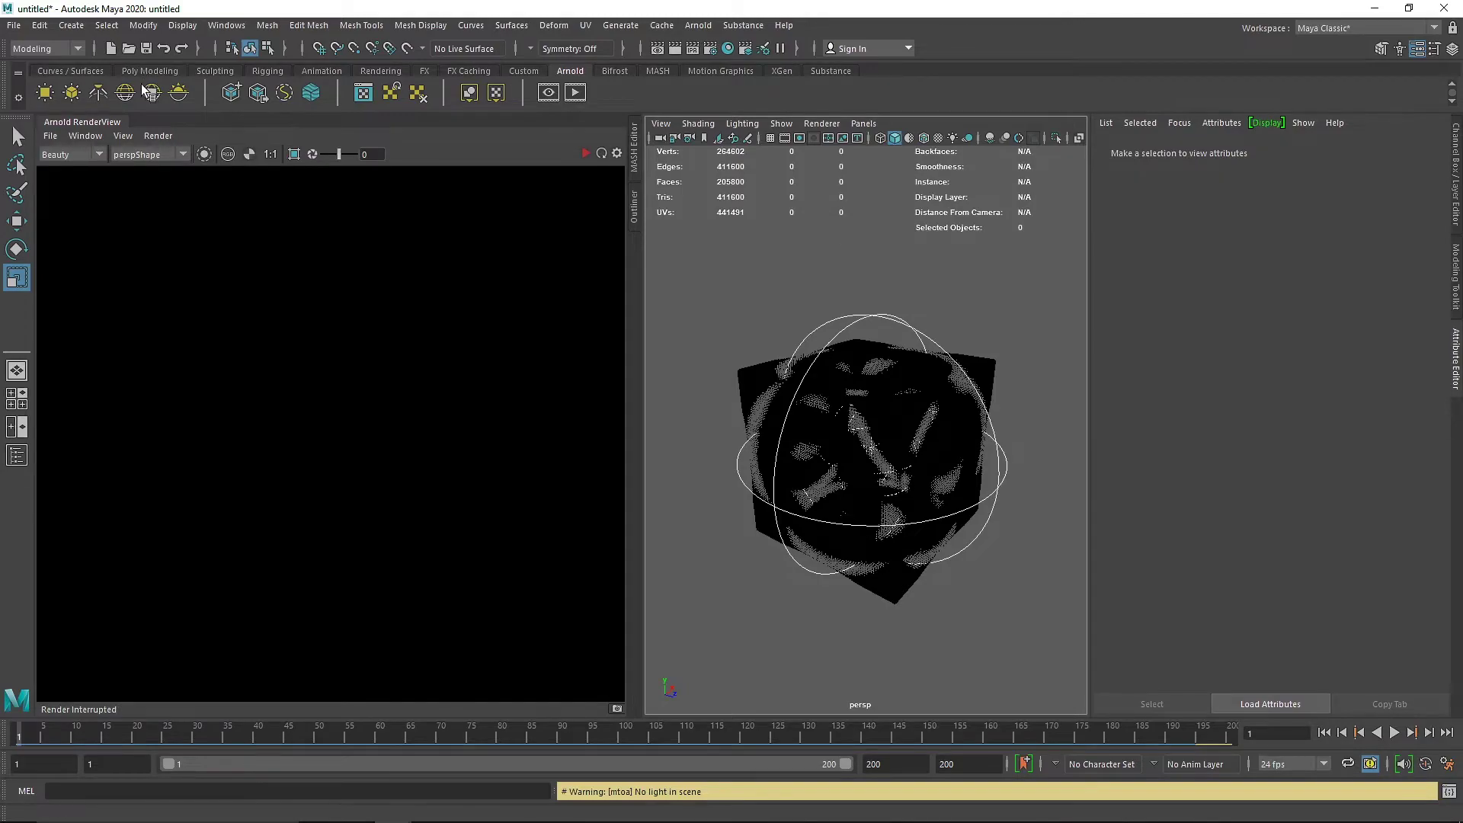
click(127, 94)
click(586, 154)
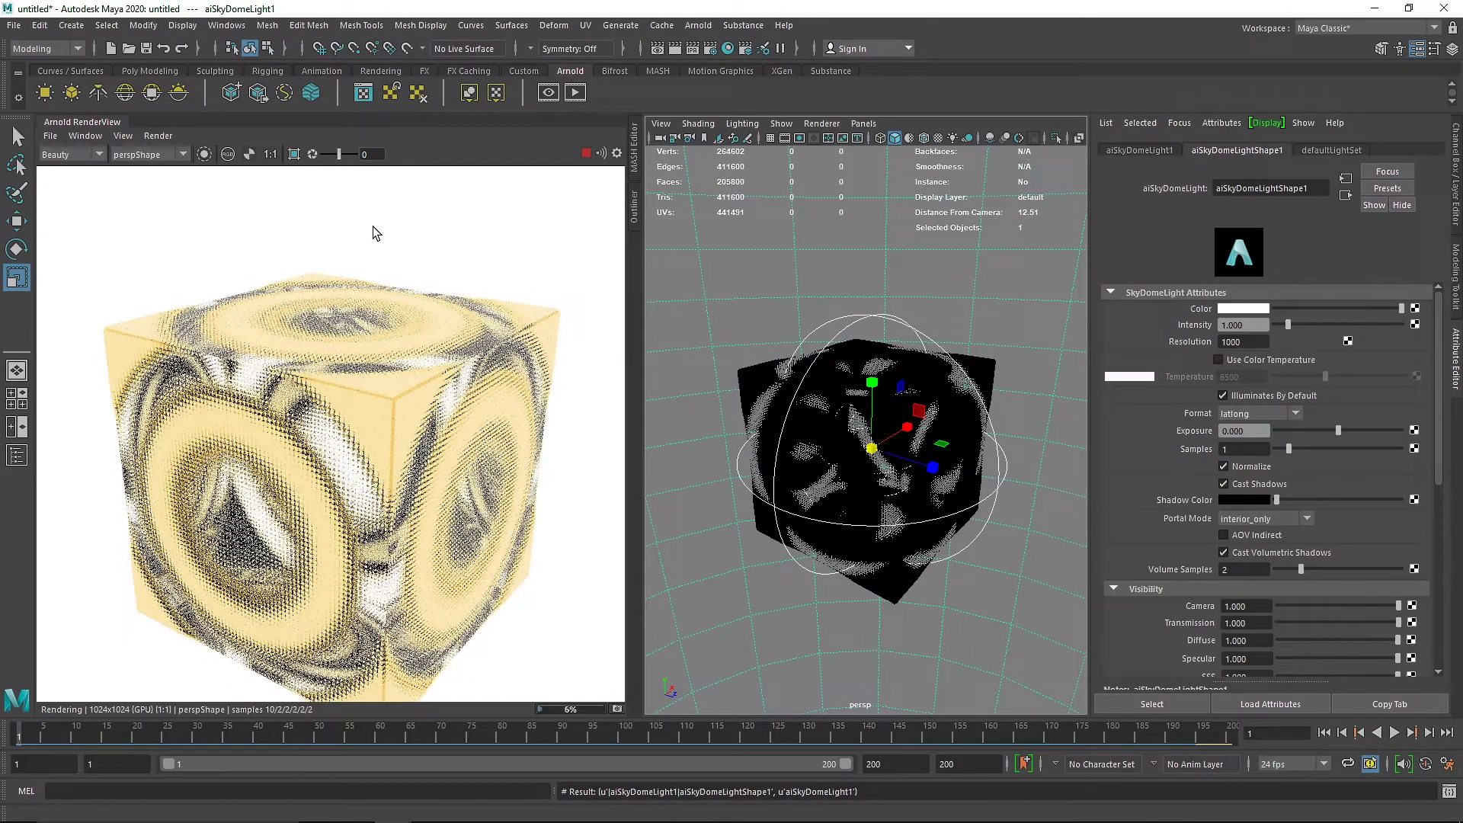
Stop the render, look through Main_Cam in the viewport and collapse the Arnold RenderView
alt+drag(846, 374, 812, 424)
click(586, 153)
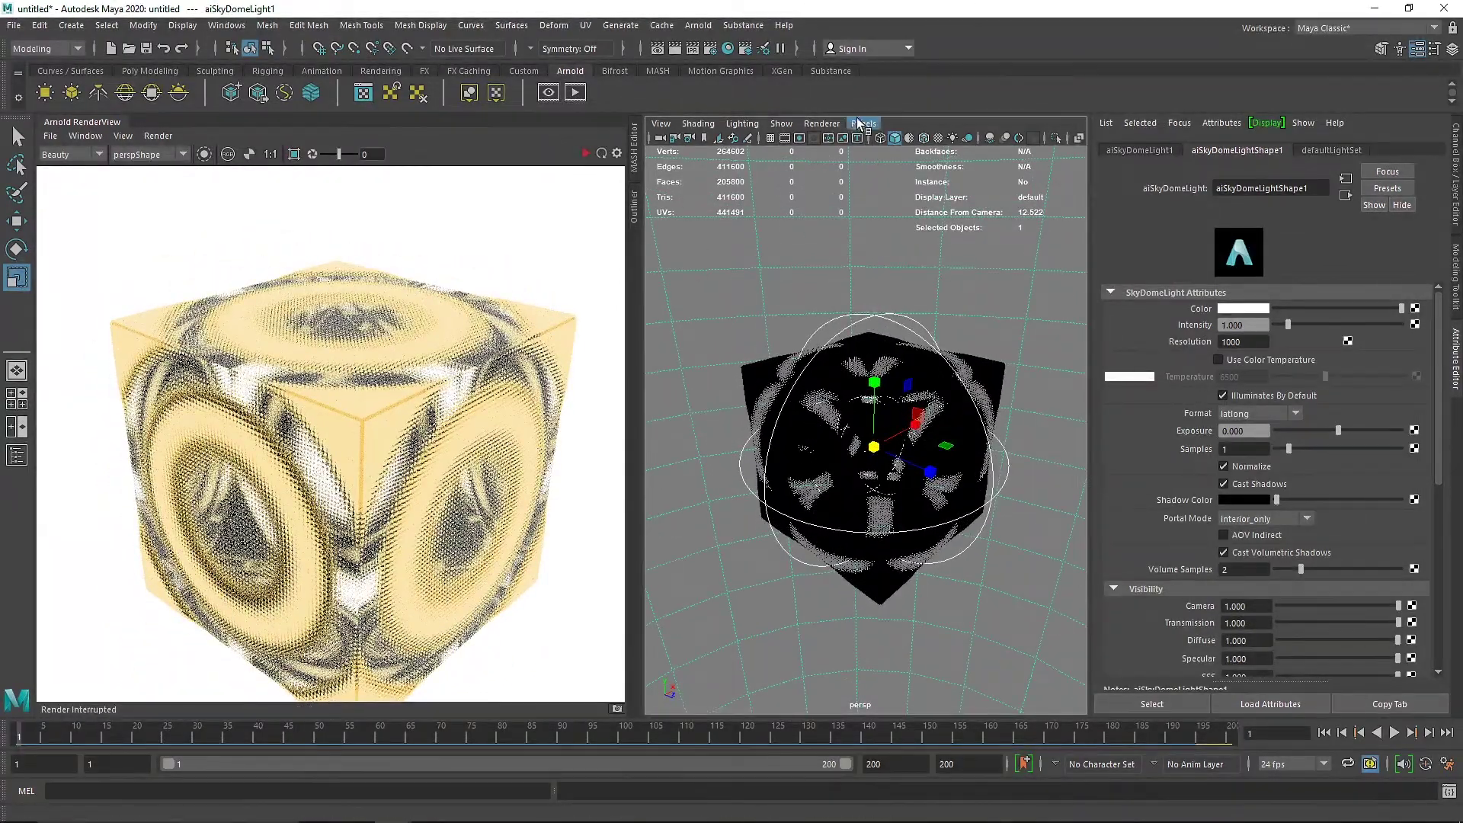
click(858, 122)
mouse_move(964, 139)
click(1043, 140)
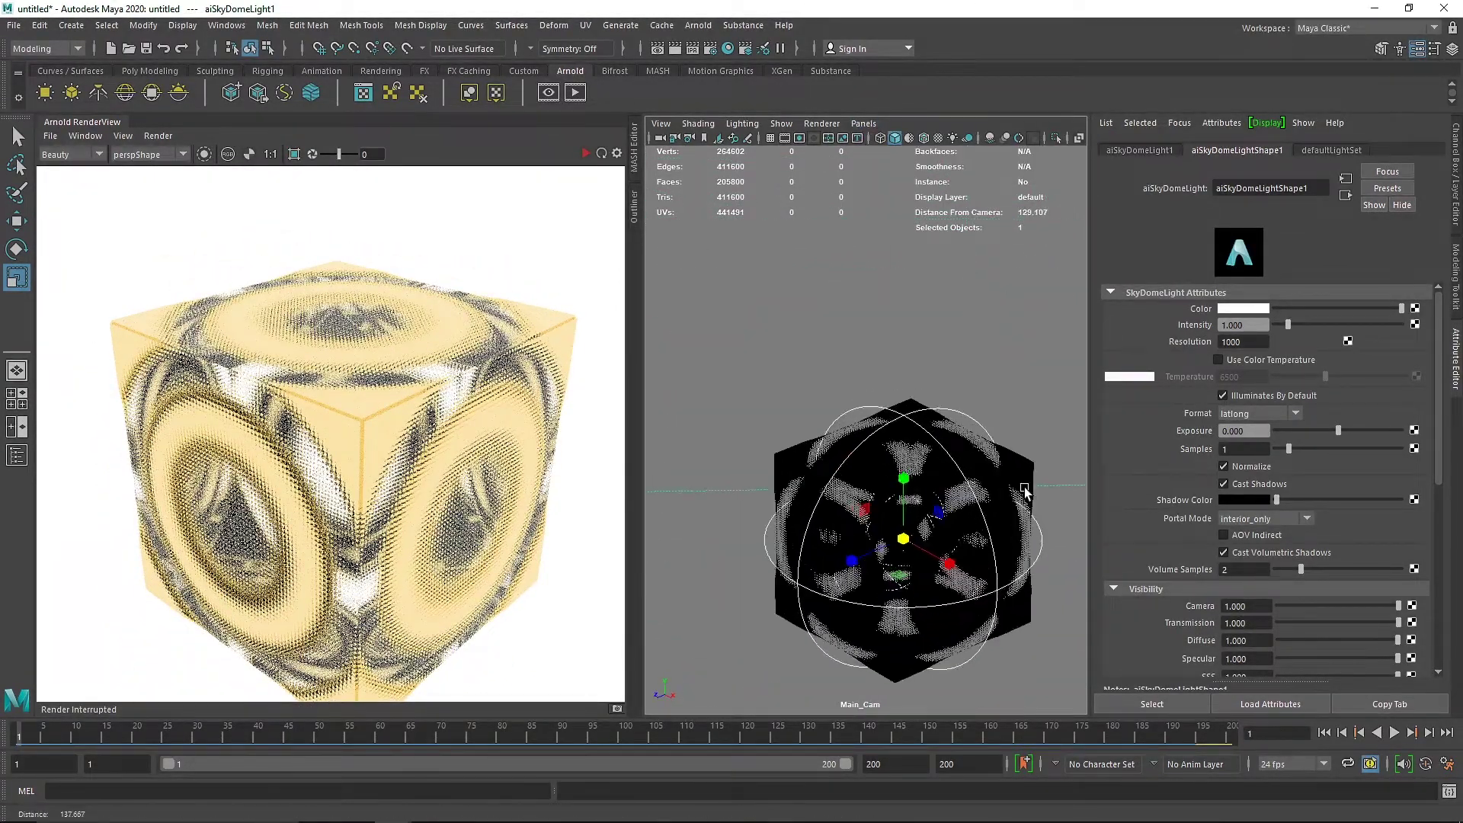
click(76, 123)
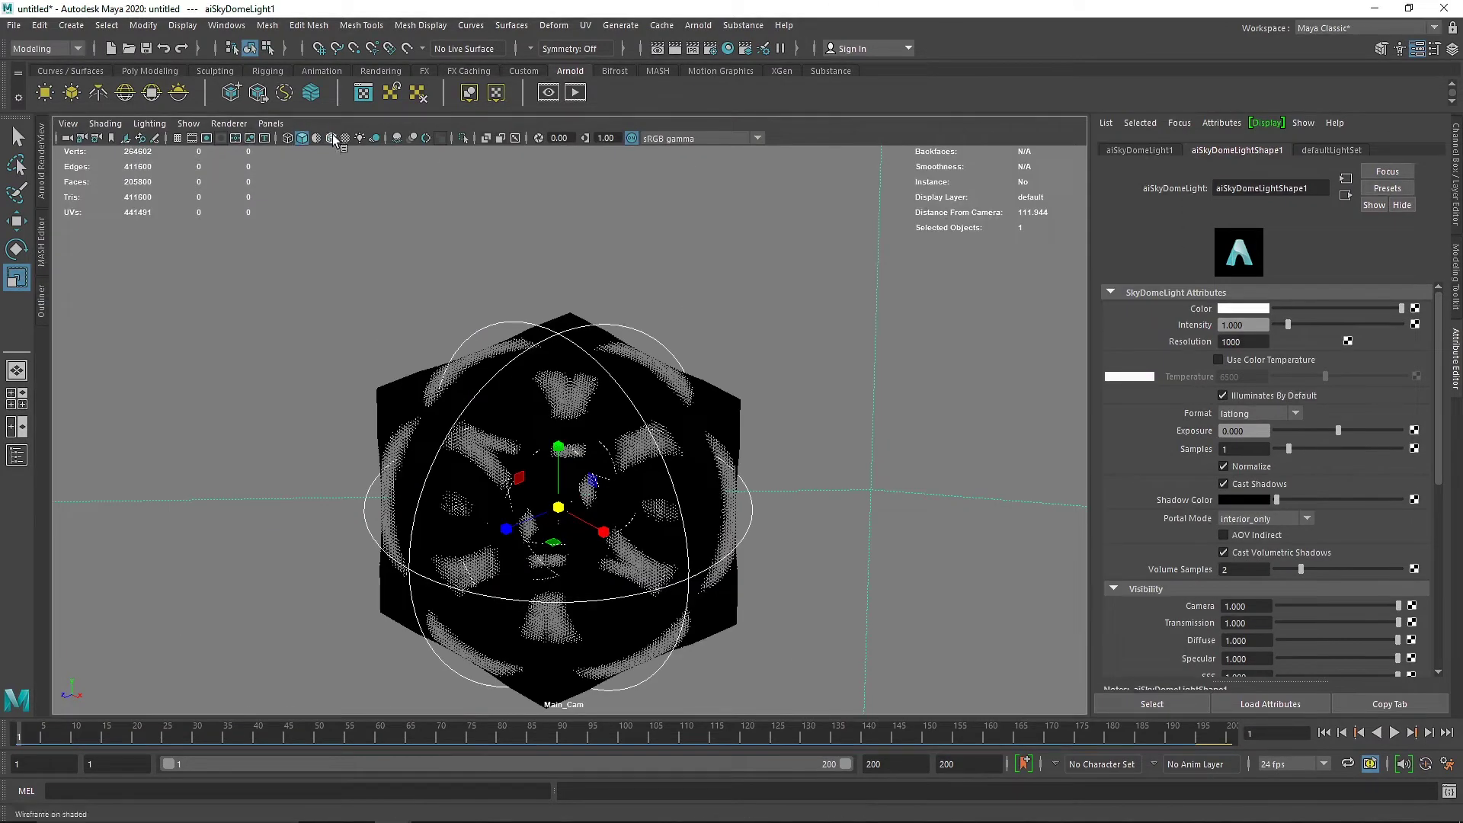
Display the resolution gate for Main_Cam and frame the cube larger and centred inside it
click(194, 139)
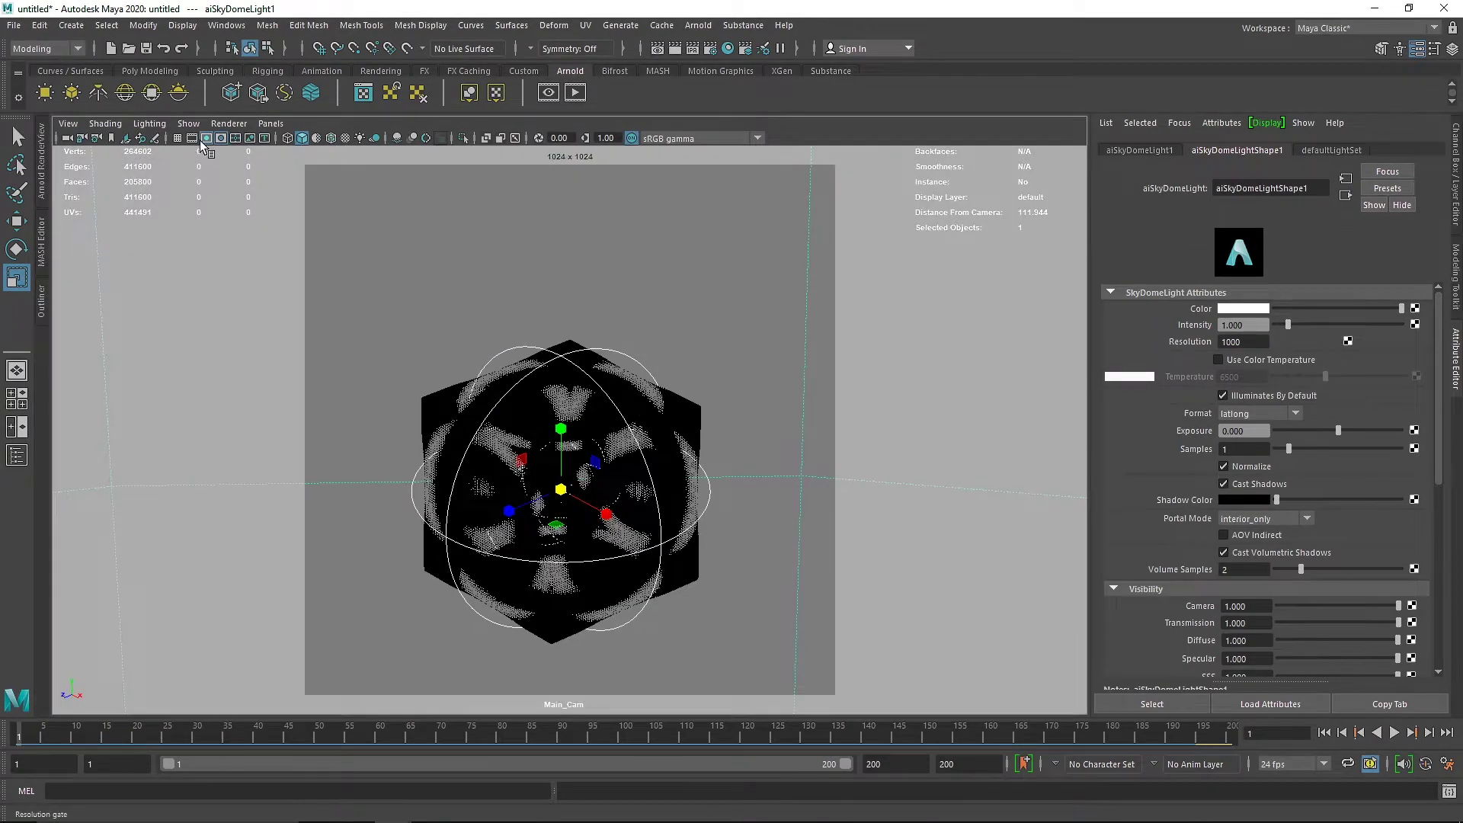
click(204, 140)
click(209, 137)
alt+right_drag(633, 408, 727, 446)
alt+middle_drag(728, 445, 748, 369)
alt+drag(748, 371, 663, 382)
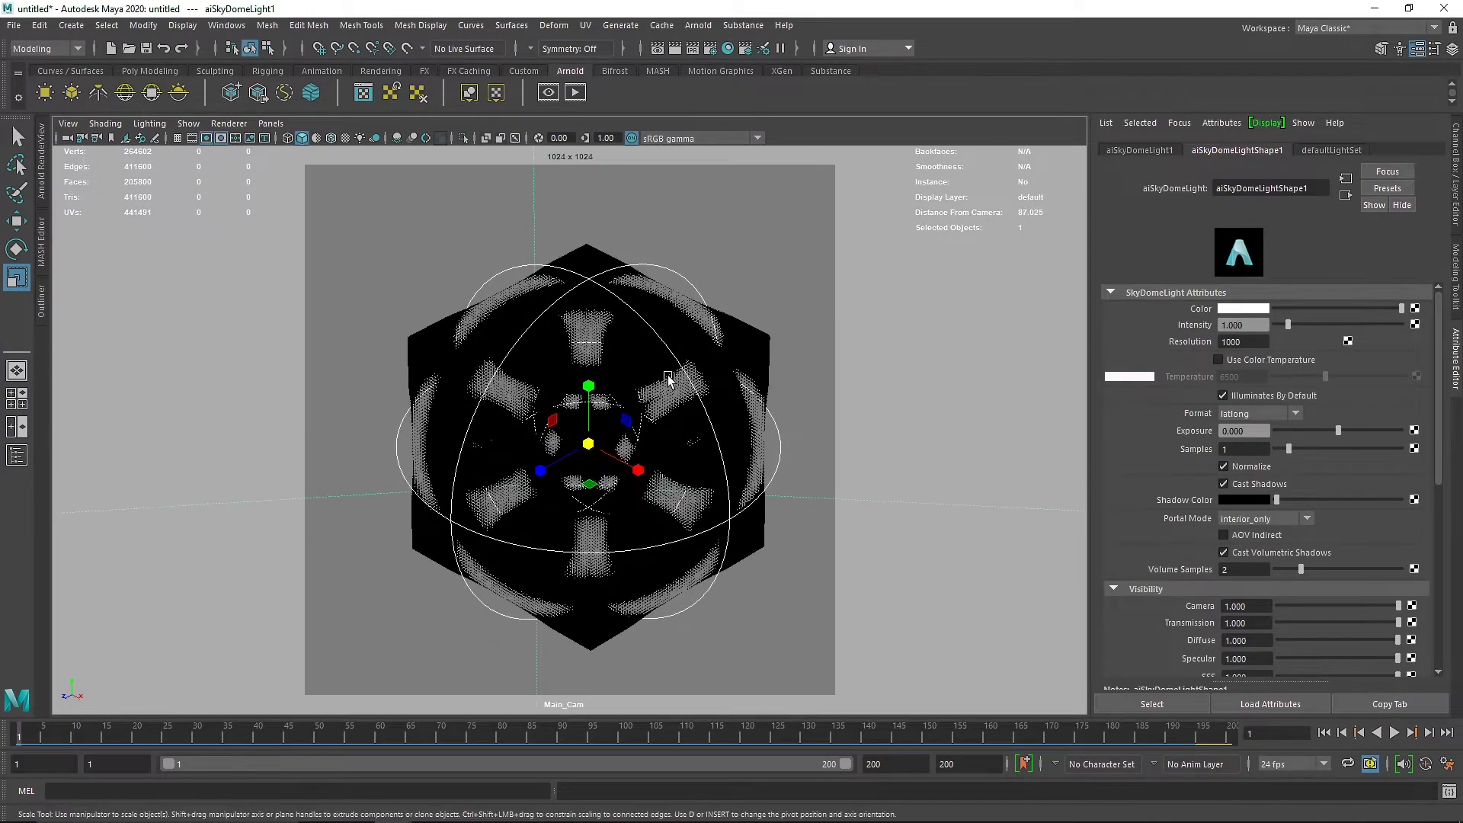
Reframe Main_Cam slightly above the cube, using the default material and wireframe-on-shaded displays to judge the view
click(332, 141)
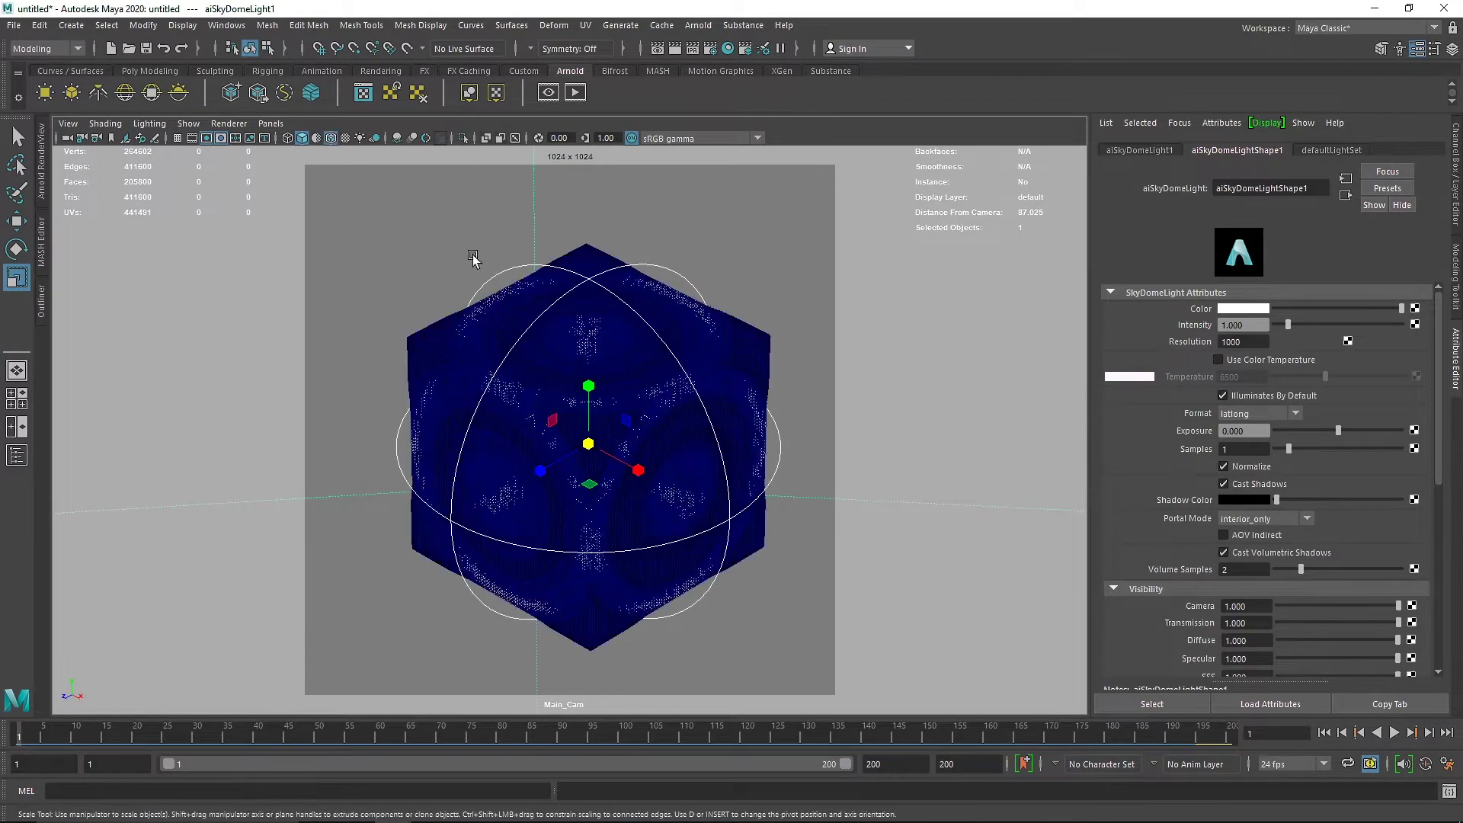
click(331, 142)
click(346, 141)
click(320, 145)
mouse_move(488, 267)
alt+mouse_down()
mouse_move(523, 300)
mouse_move(647, 320)
alt+mouse_up()
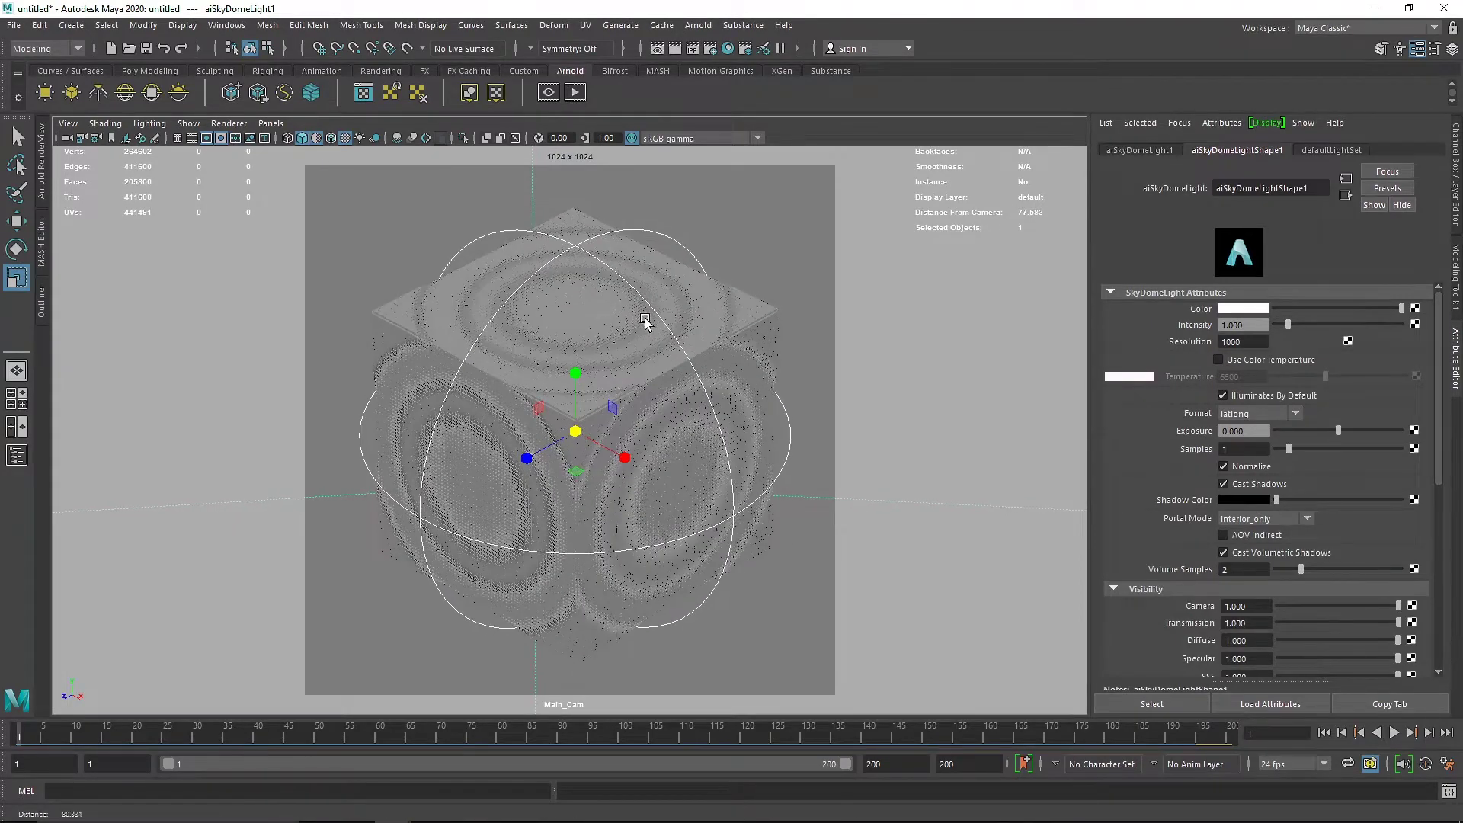
click(333, 140)
alt+right_drag(639, 330, 628, 333)
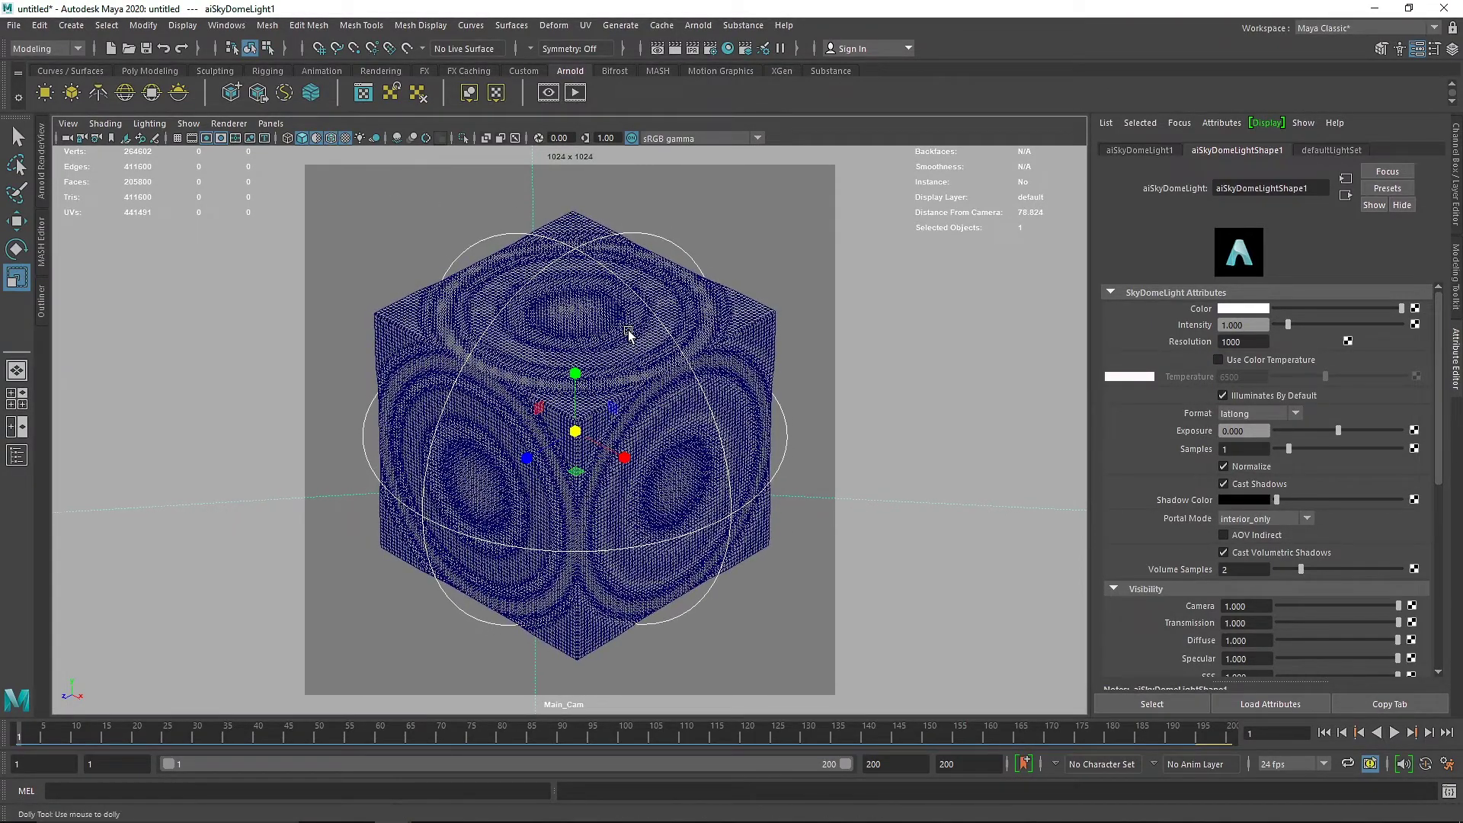
Lock Main_Cam and turn off the wireframe-on-shaded and default material displays
click(83, 139)
click(334, 138)
click(346, 140)
click(317, 140)
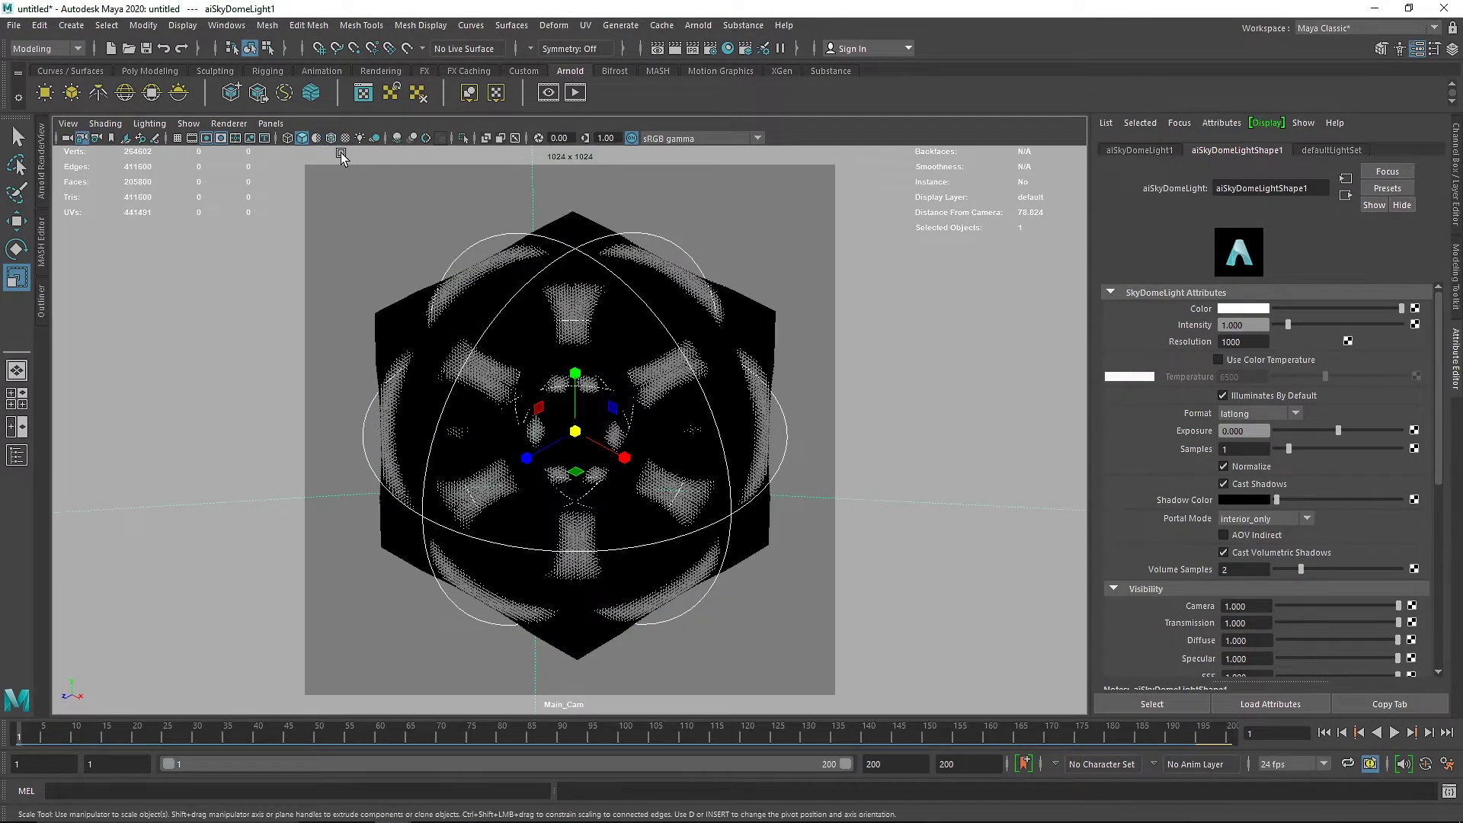
Reopen the Arnold RenderView and render the scene from Main_CamShape
click(577, 92)
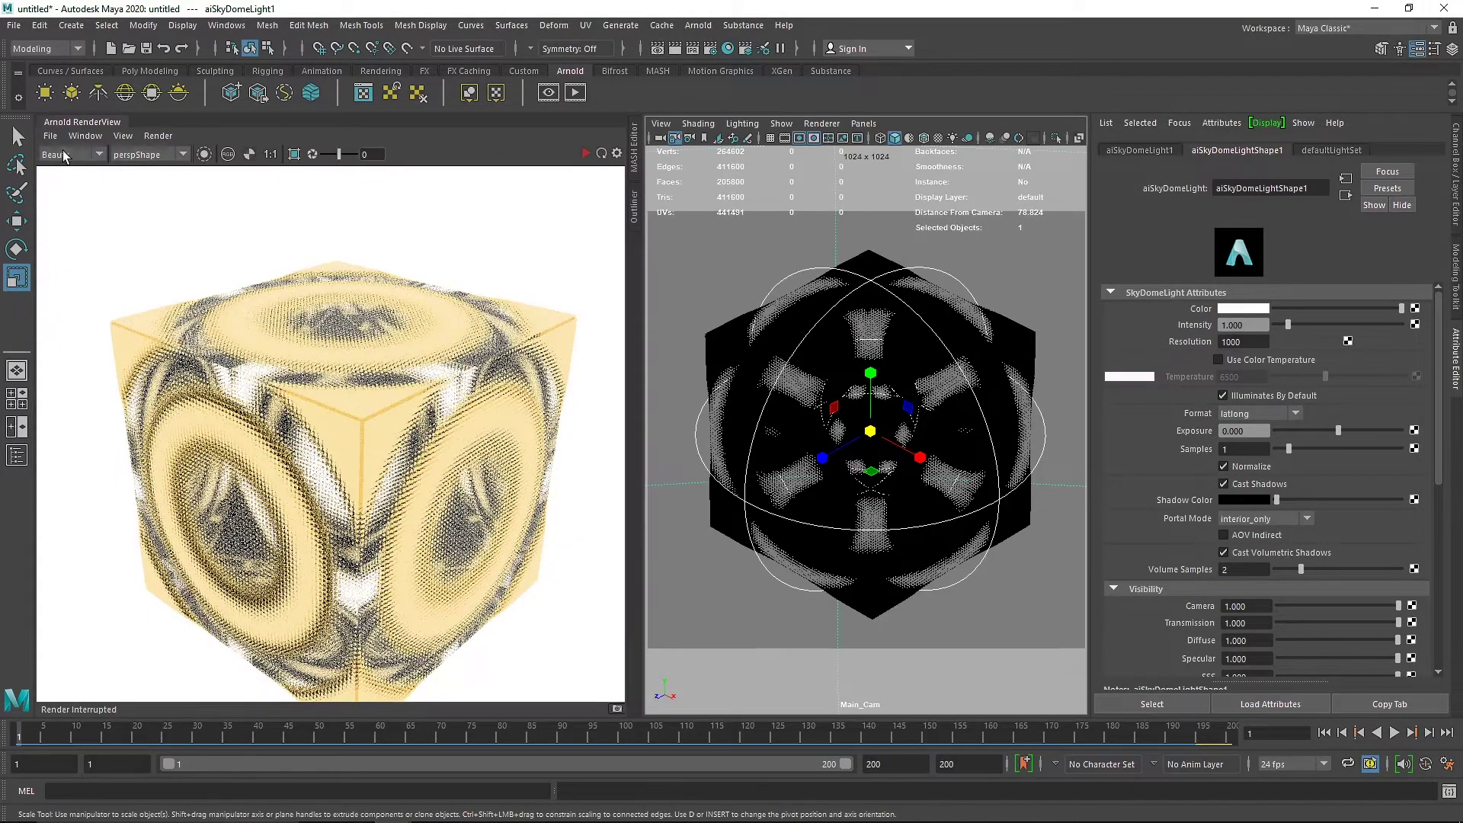
click(585, 154)
click(168, 154)
click(165, 181)
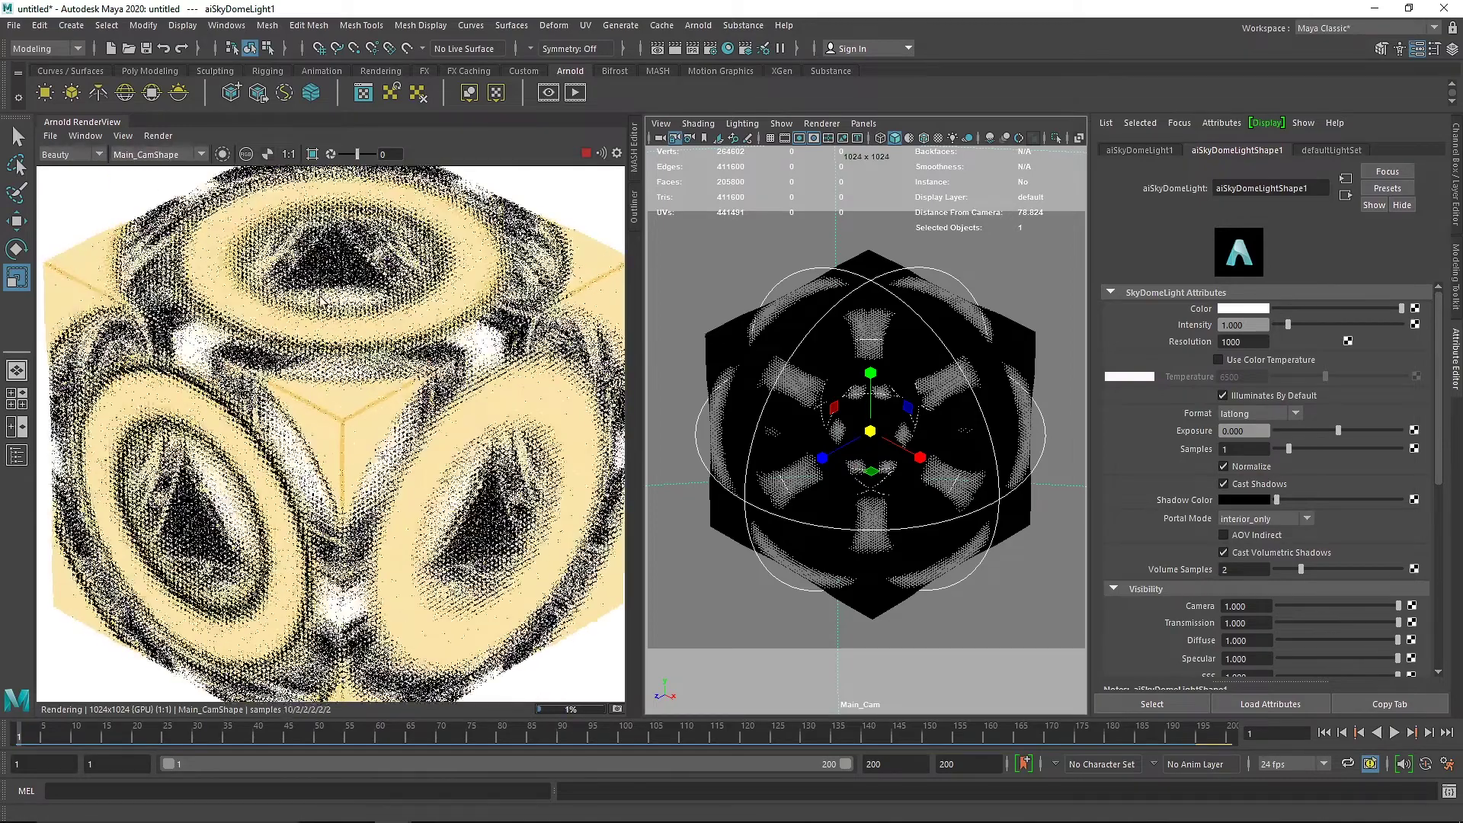
Fit the rendered image in the RenderView, stop the render and delete the SkyDome light
key(f)
click(587, 153)
click(710, 240)
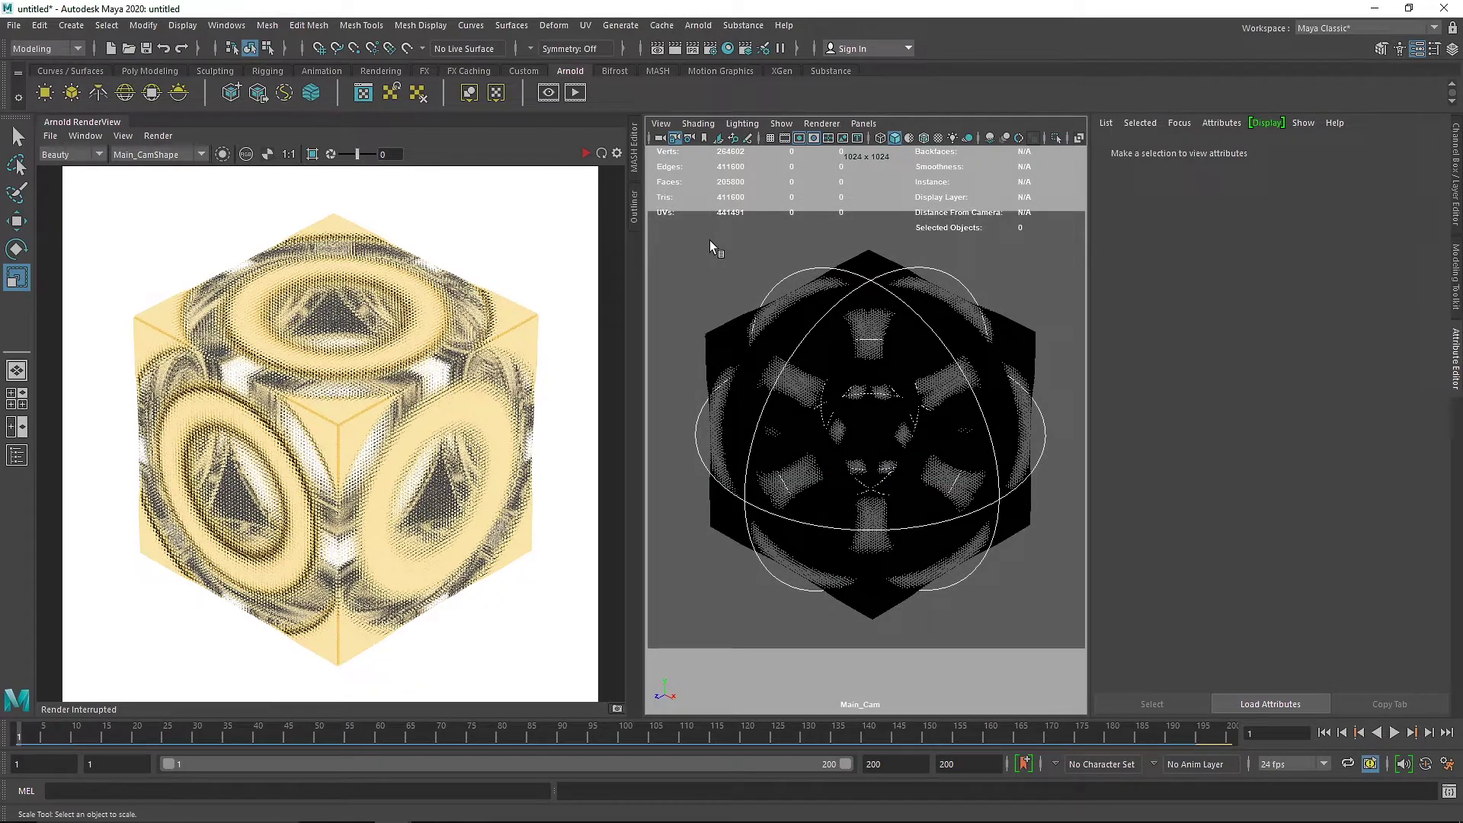
Create a polygon sphere at the cube's centre and scale it up slightly inside the Motherbox
click(149, 71)
click(47, 91)
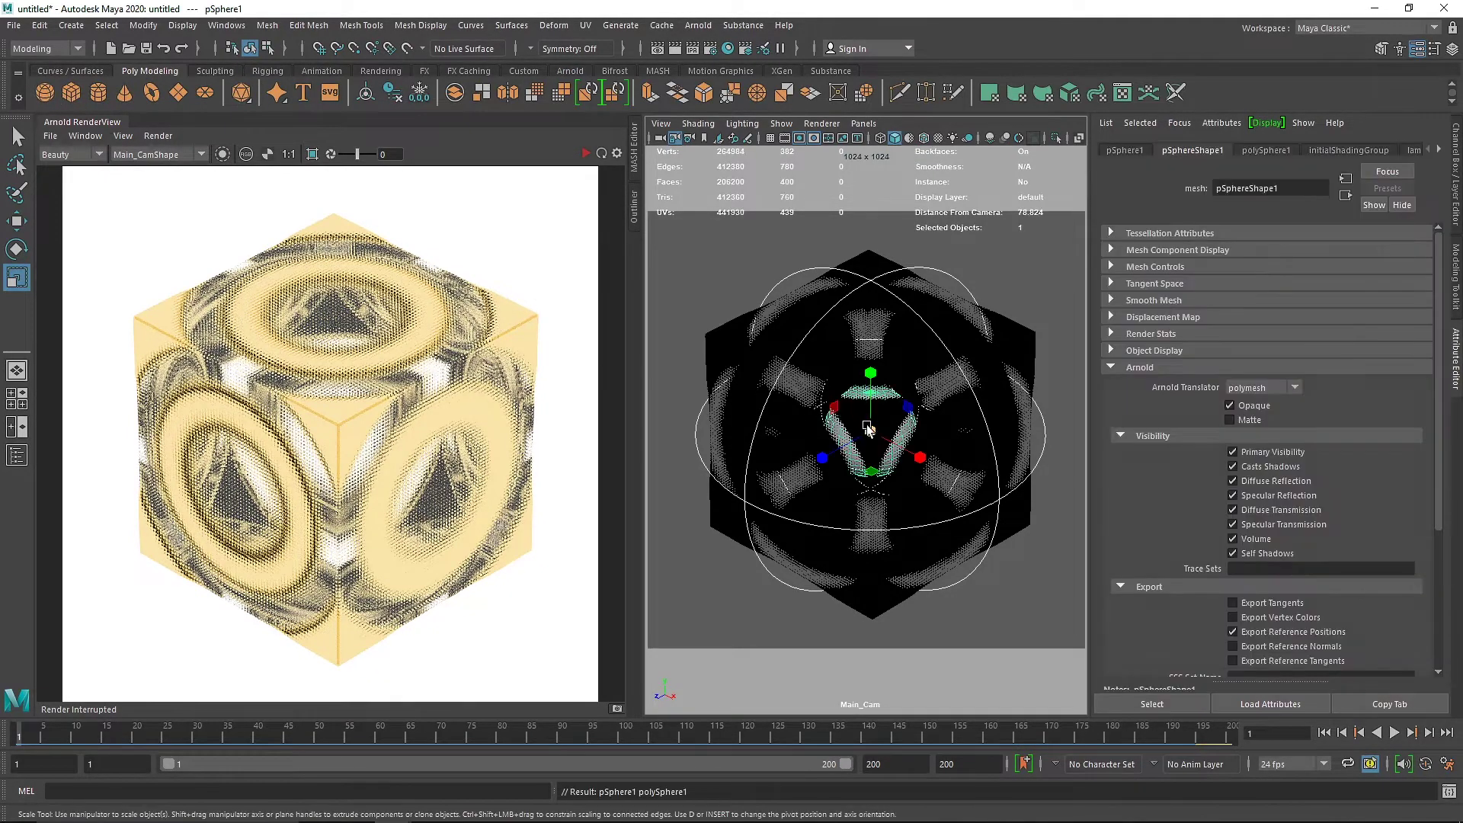
drag(871, 432, 834, 452)
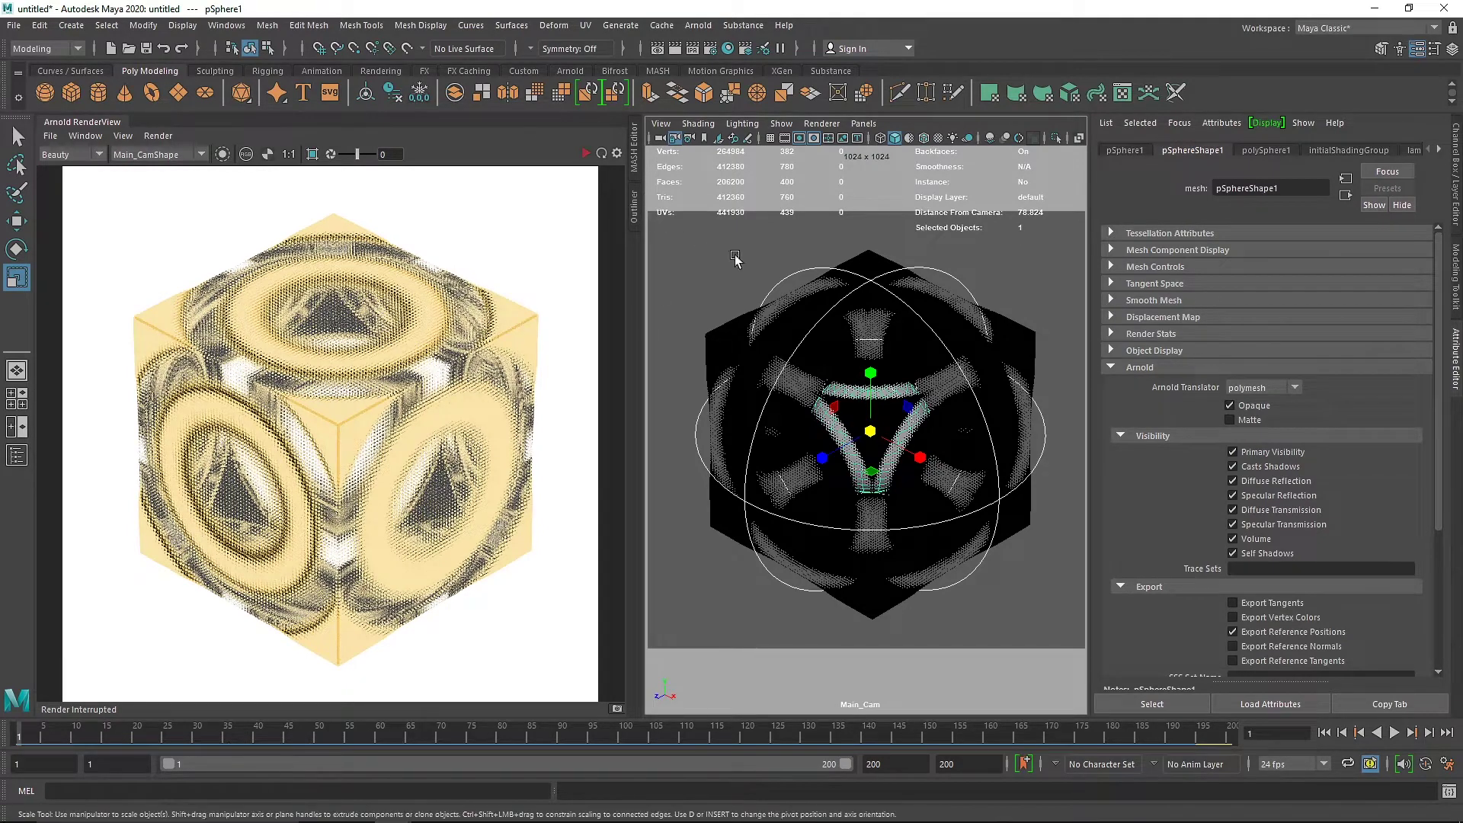
Convert the sphere into an Arnold mesh light and run a short test render
click(568, 70)
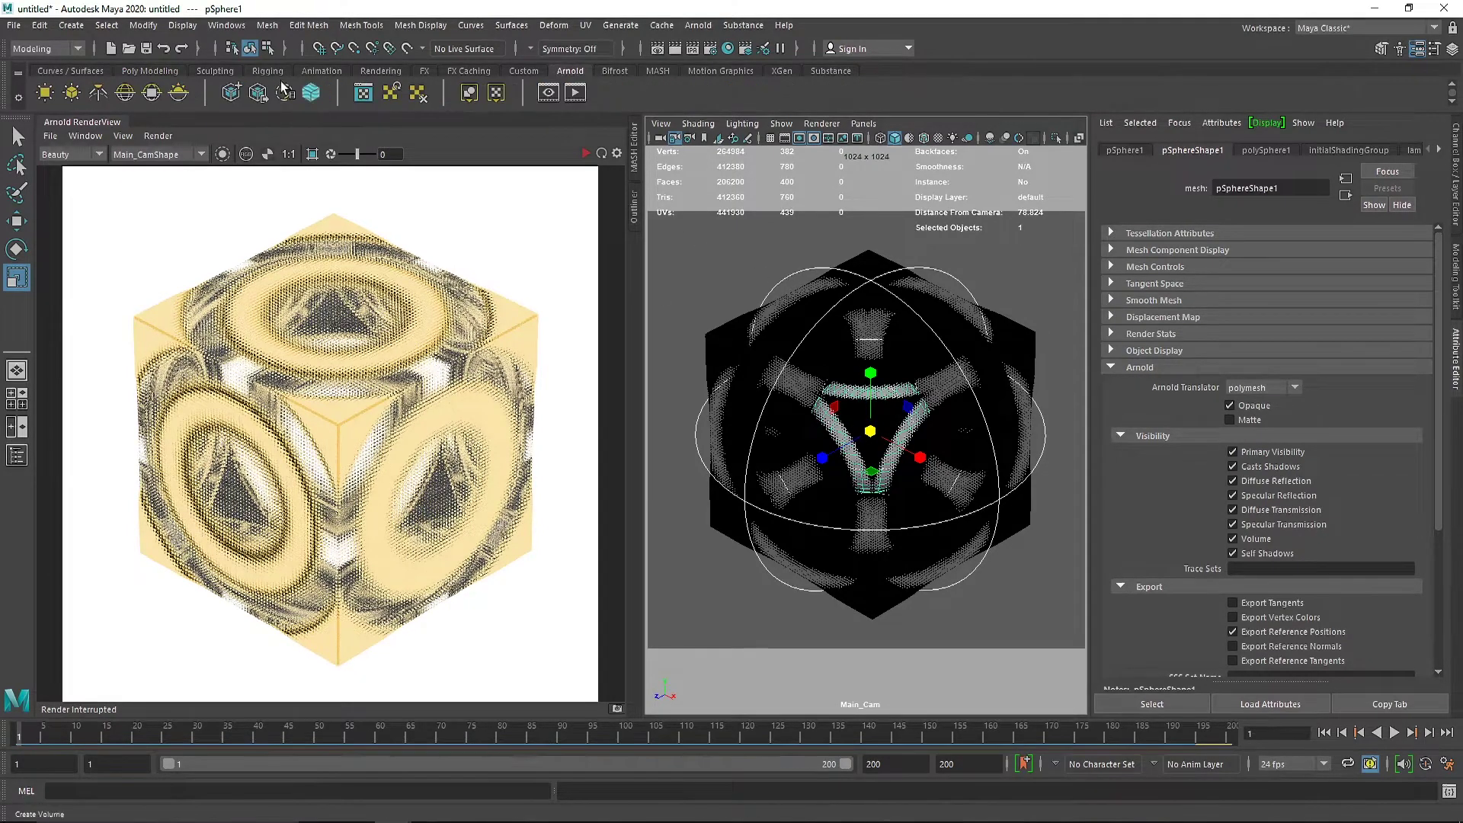
click(72, 92)
click(584, 154)
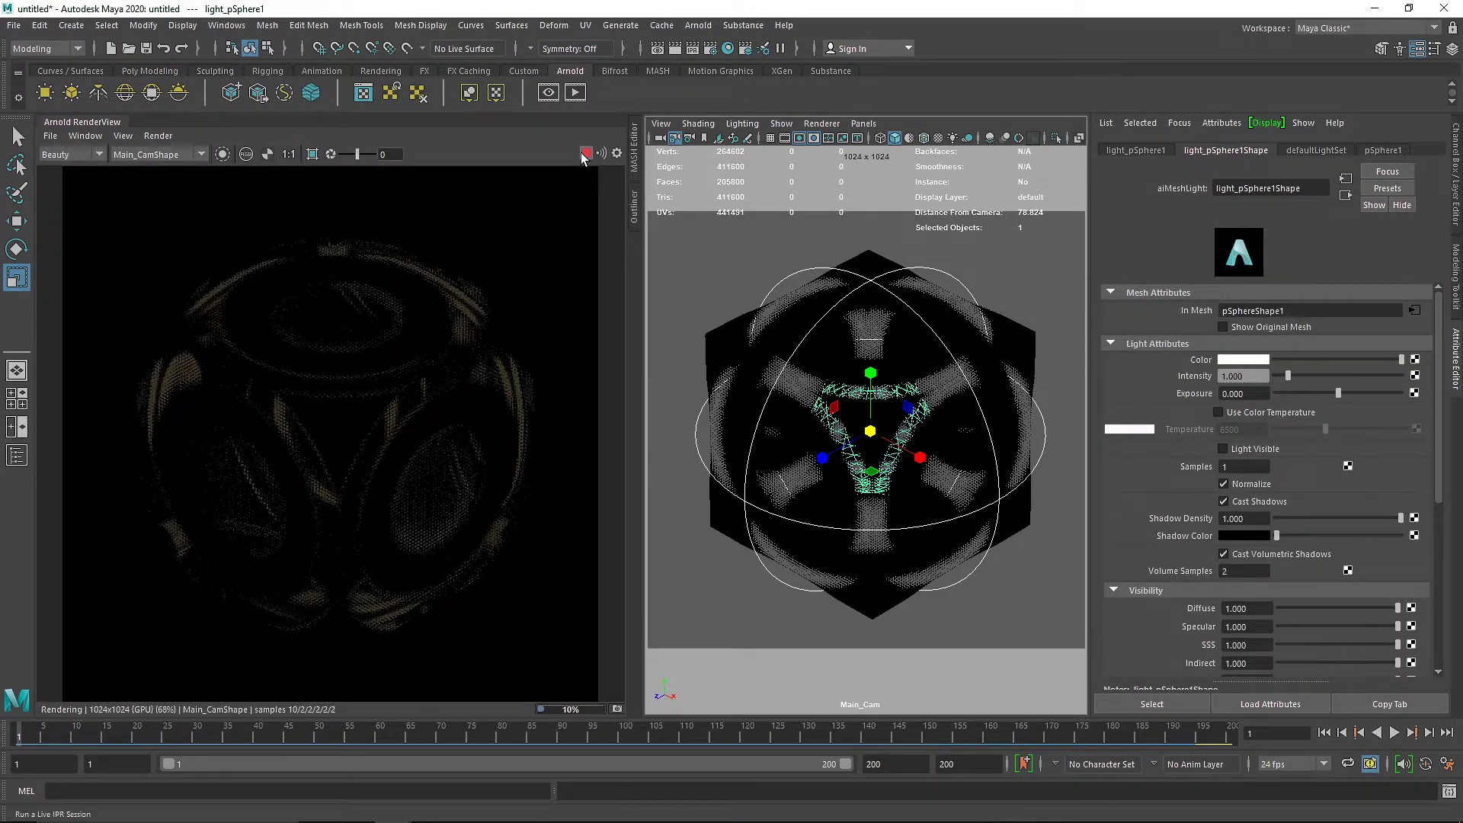
click(584, 155)
Try a mesh light Exposure of 2, restart the render and set the Exposure to 4
drag(1256, 393, 1207, 393)
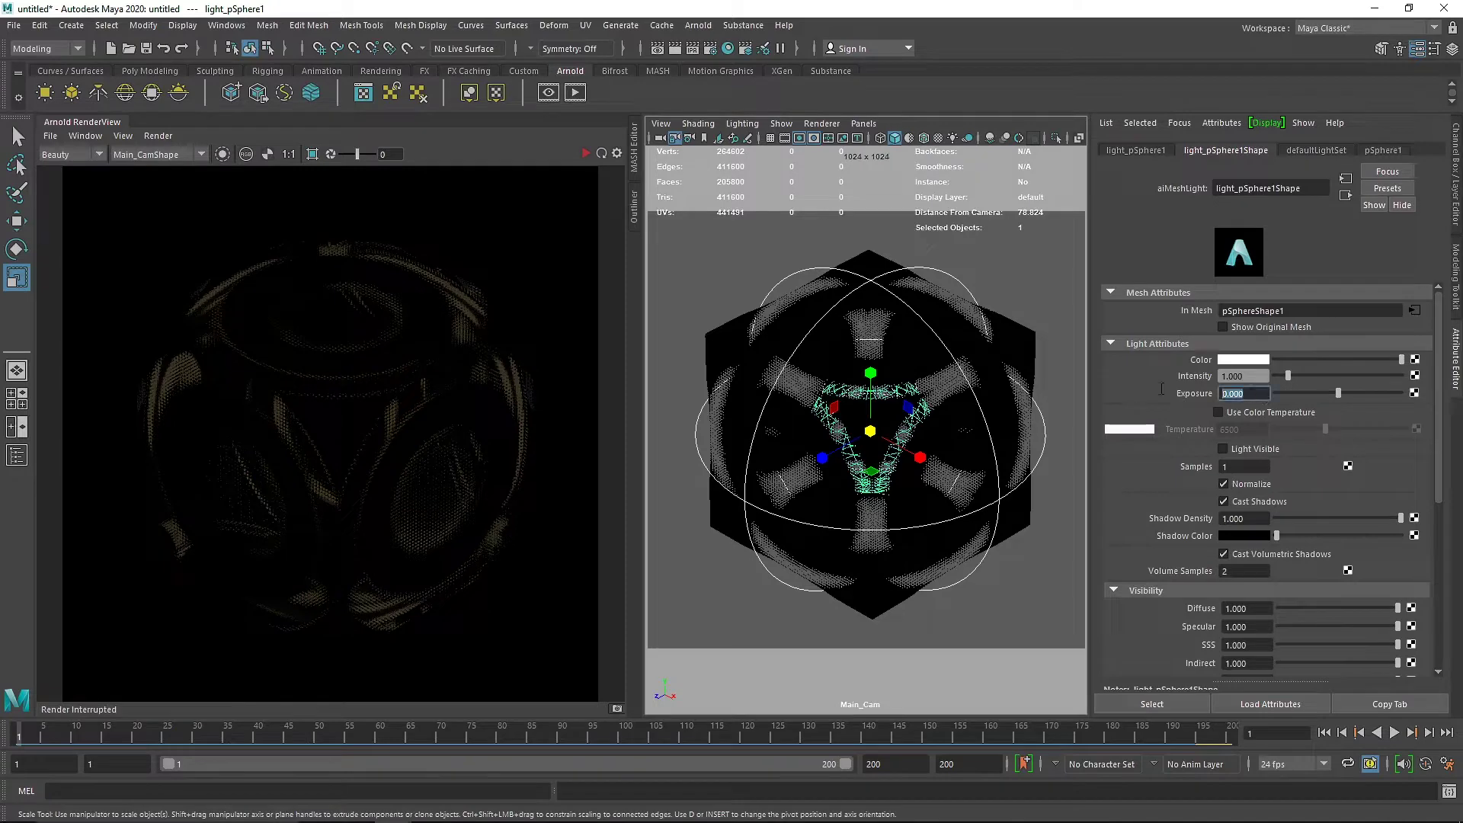
text(2)
key(Return)
click(586, 154)
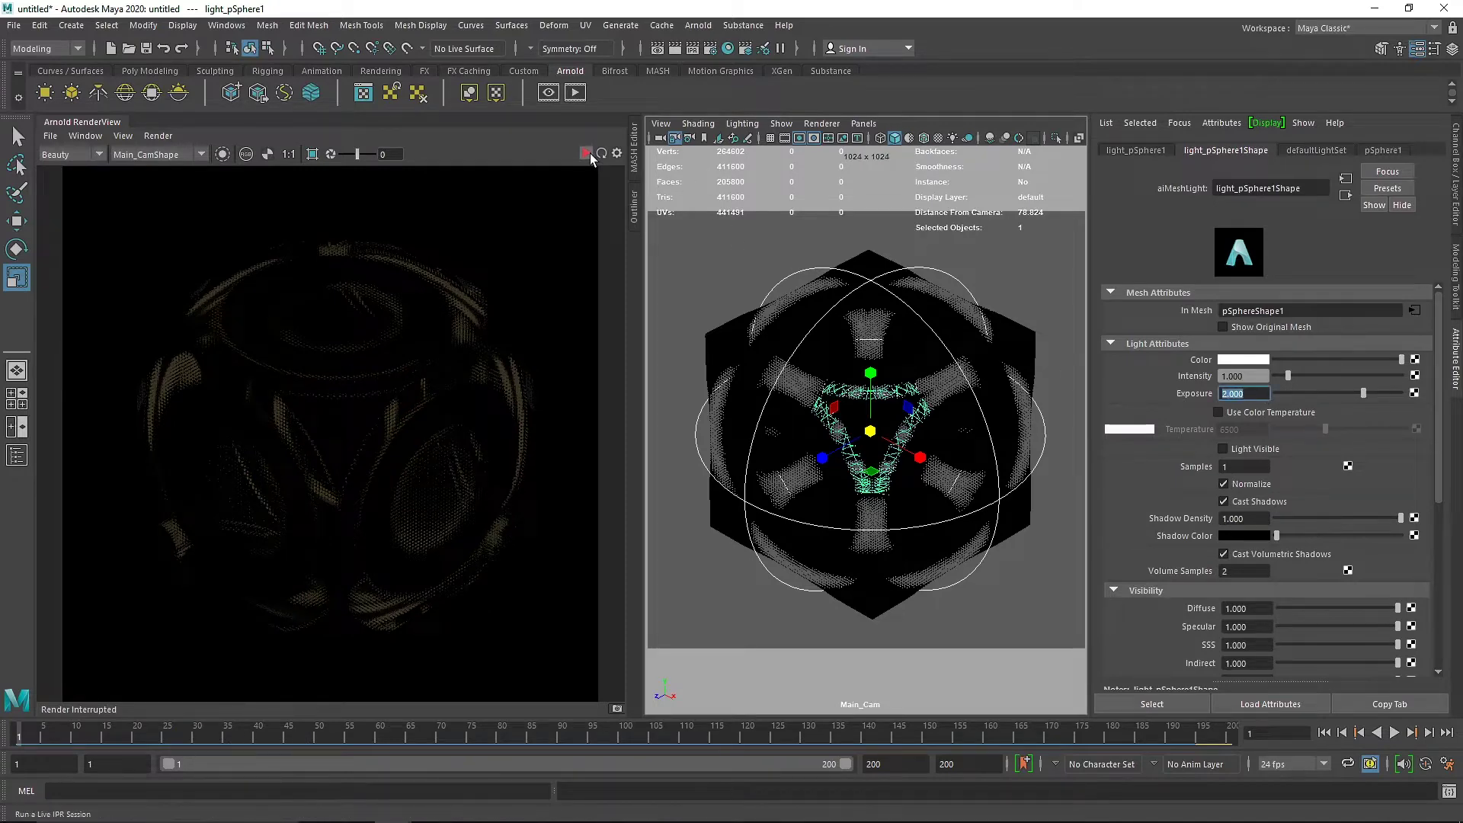
text(4)
key(Return)
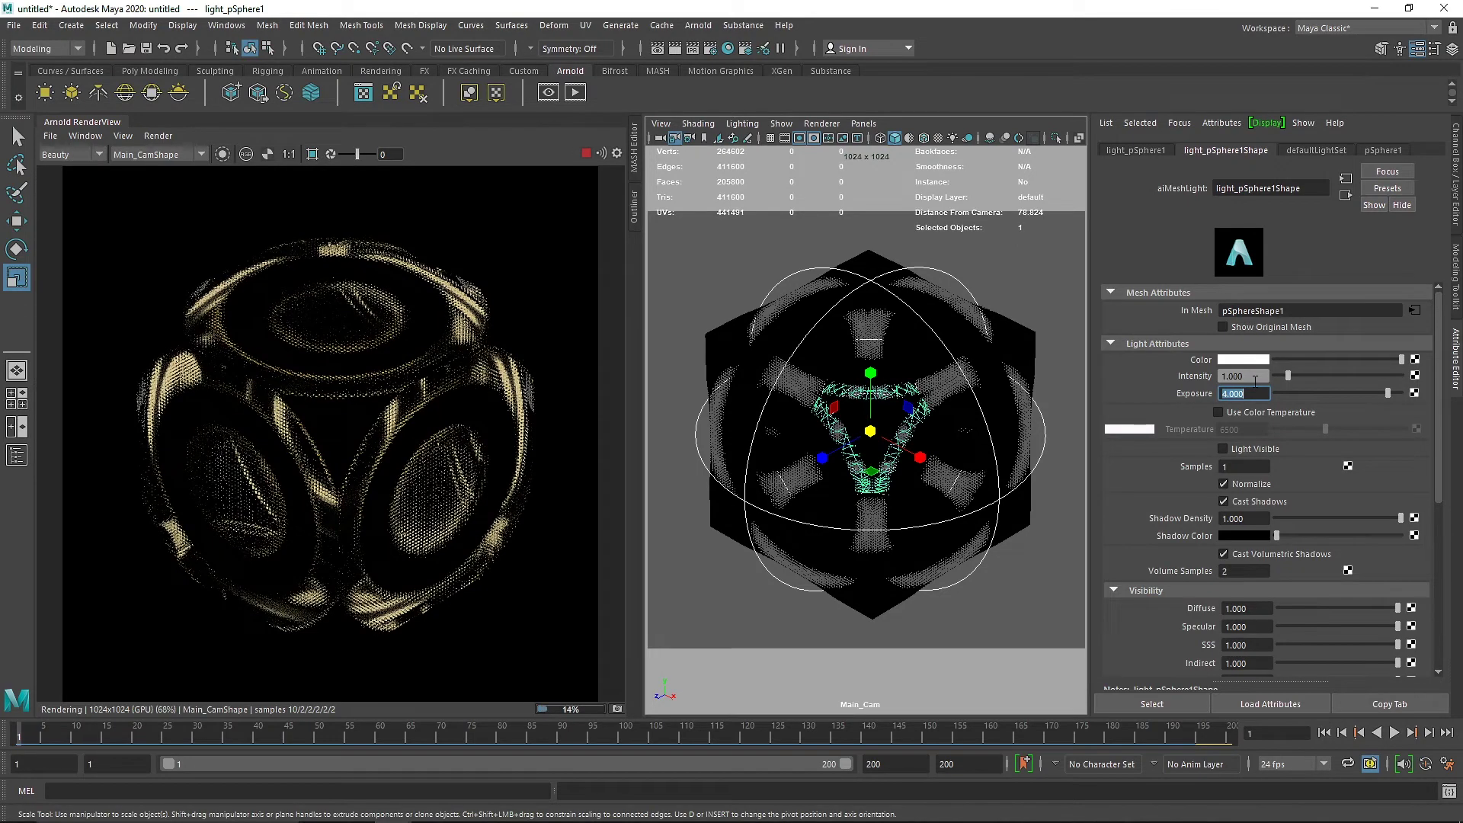
Turn on Light Visible for the mesh light, set its Samples to 4 and stop the render
click(1223, 449)
key(Tab)
text(4)
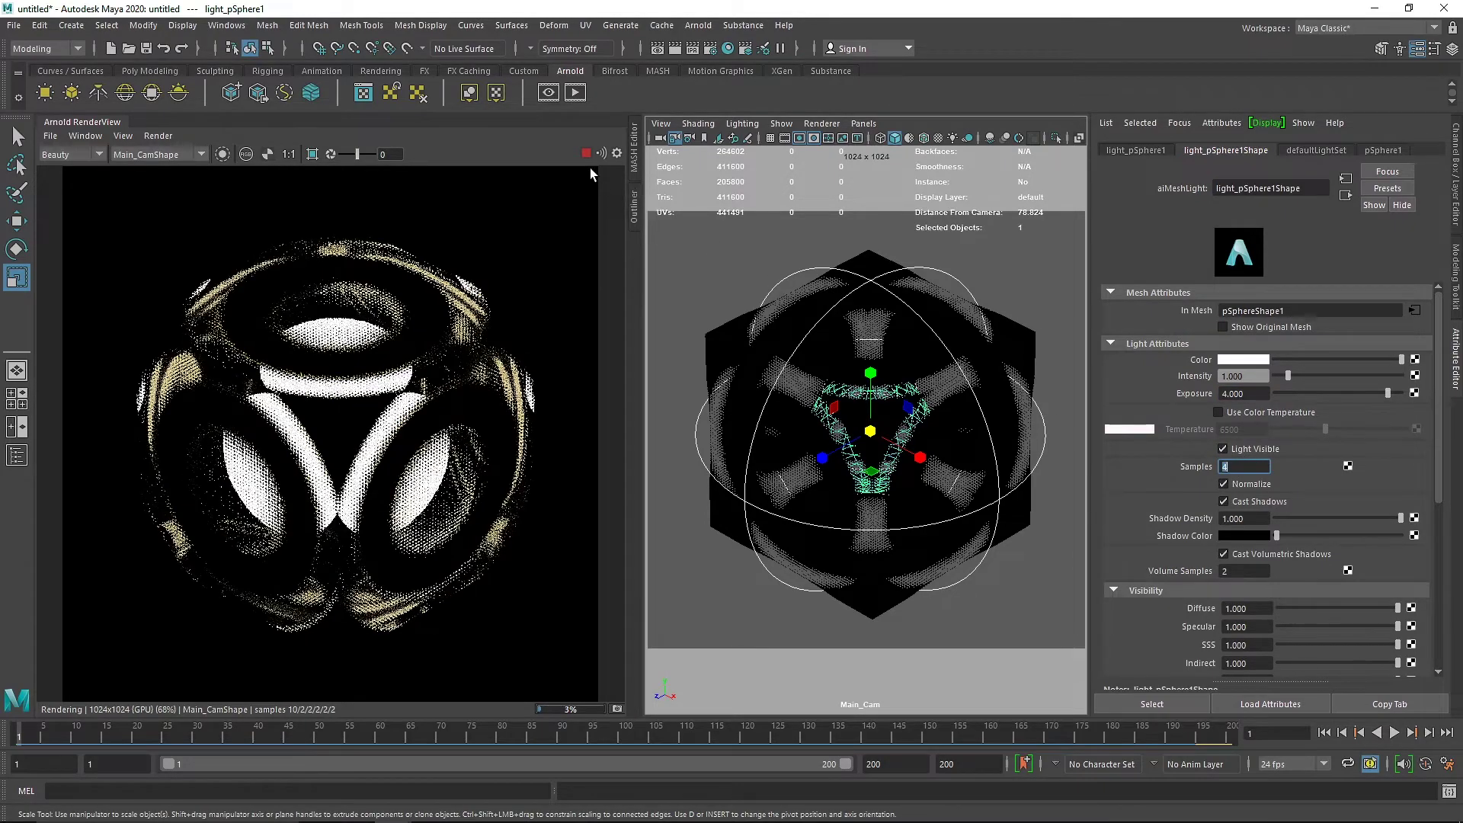
click(588, 154)
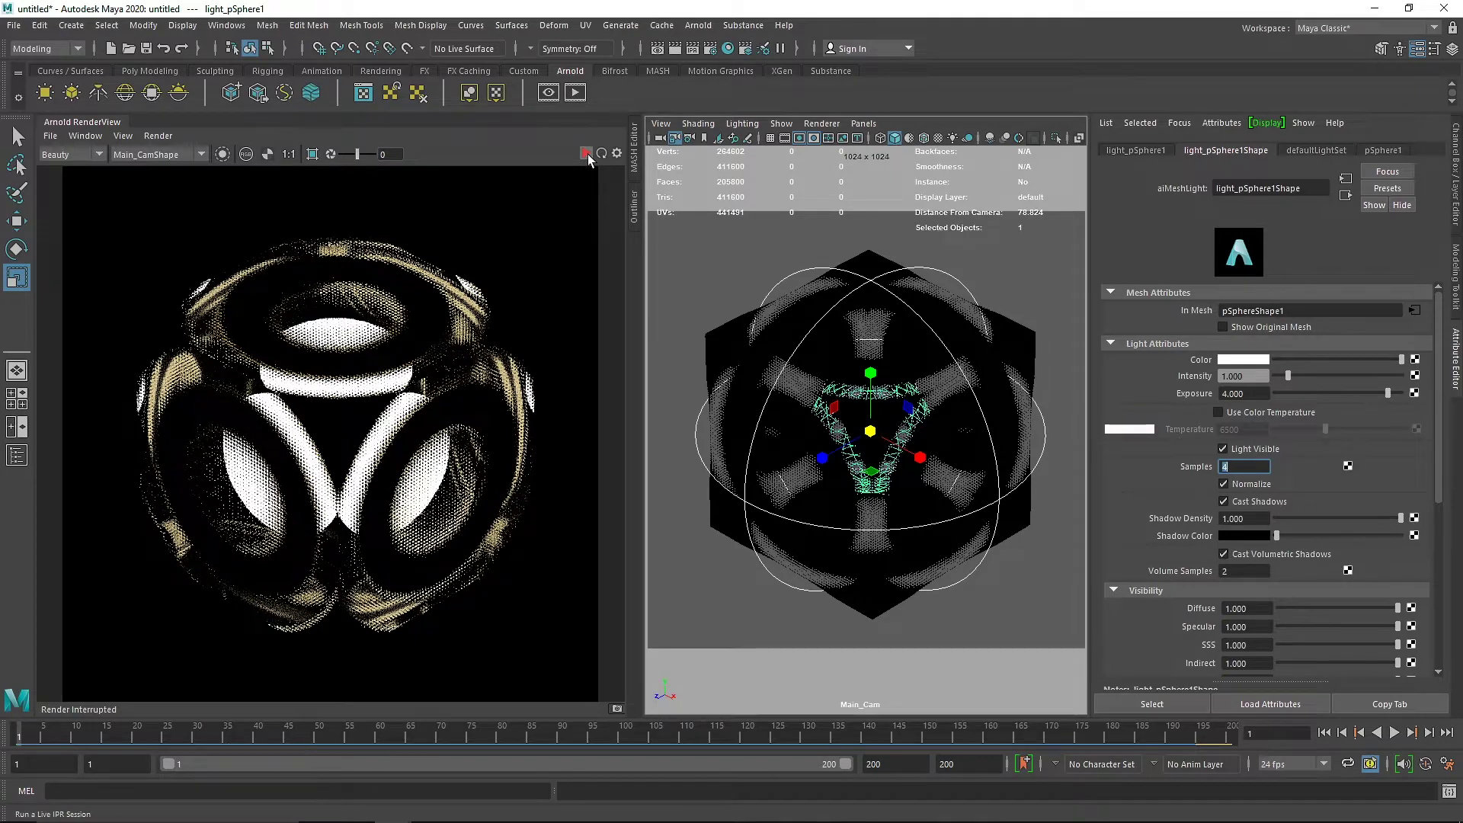
Add an aiAtmosphereVolume as the Atmosphere in the Arnold renderer's Environment settings, and close Render Settings
click(711, 48)
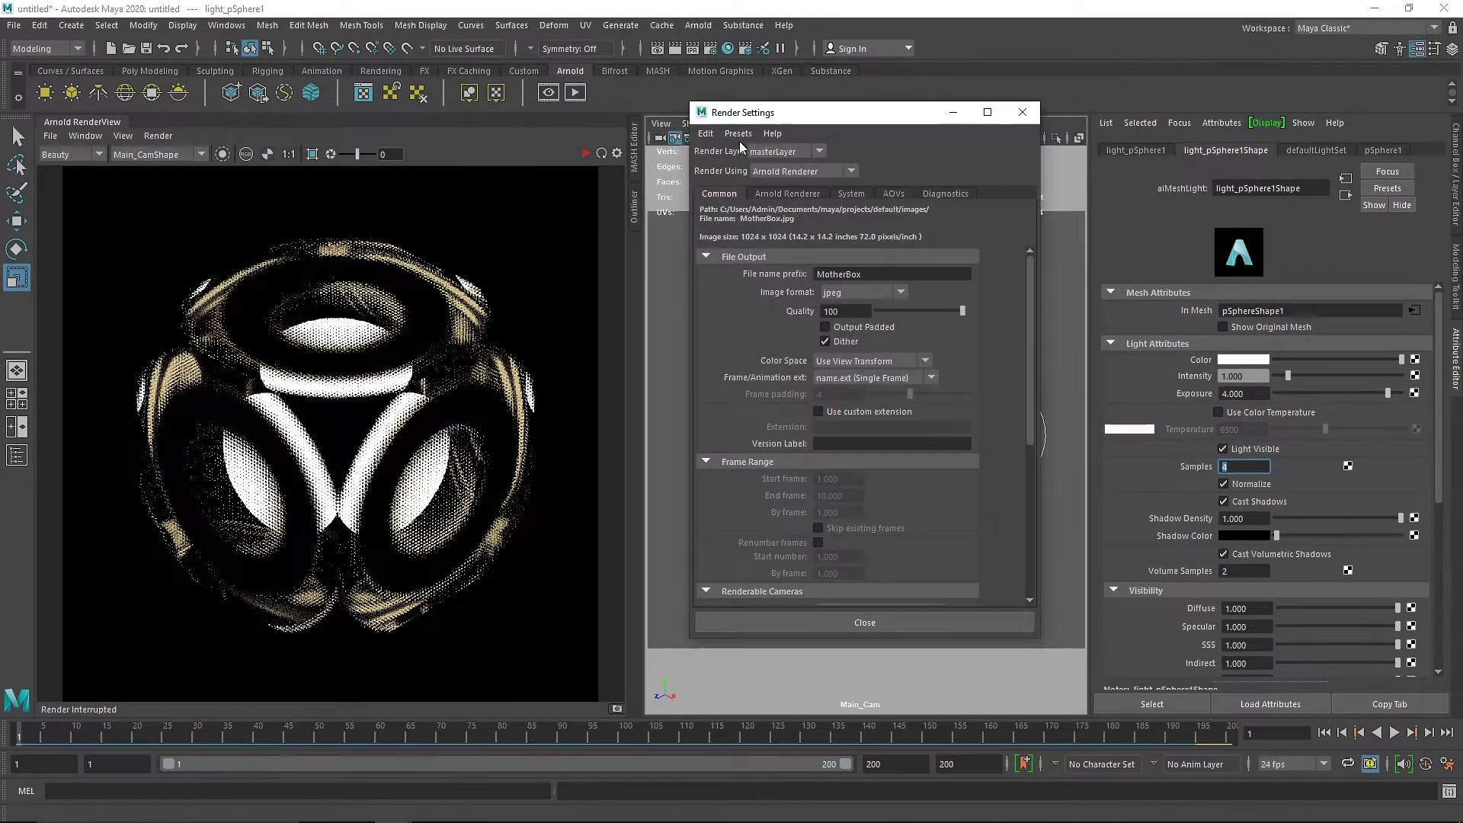
click(749, 476)
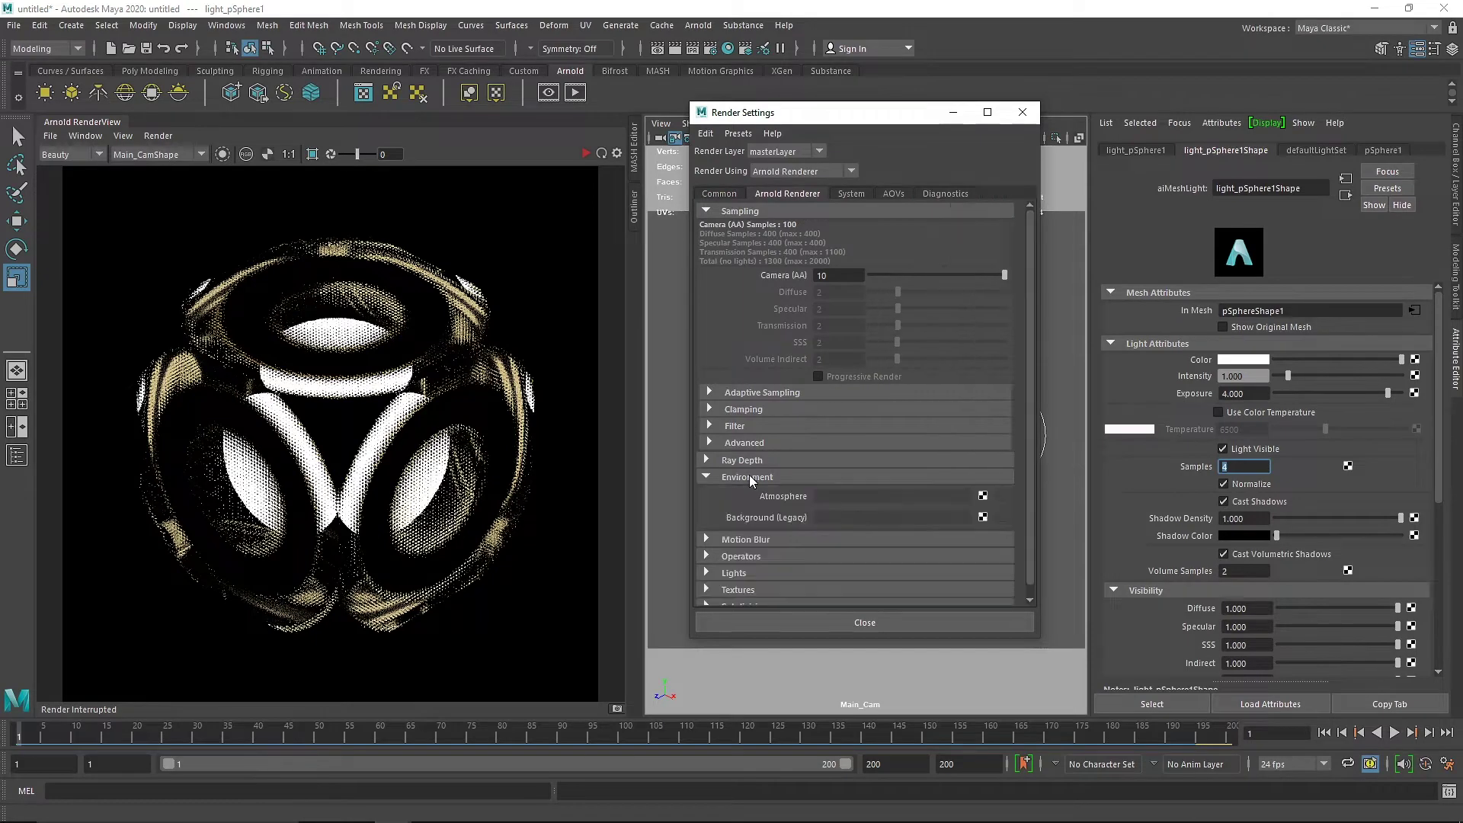
click(983, 496)
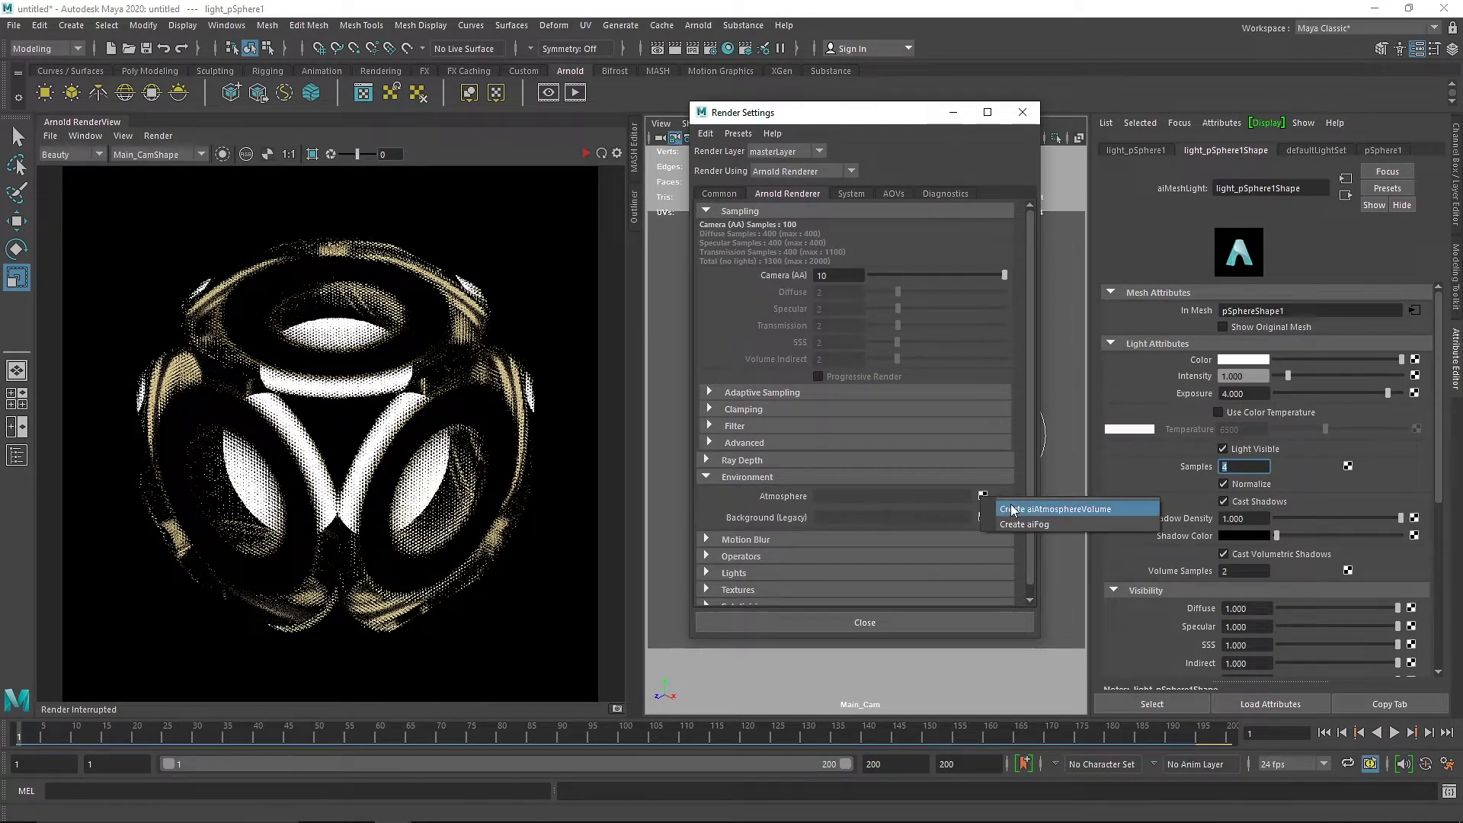
click(1056, 509)
click(1022, 112)
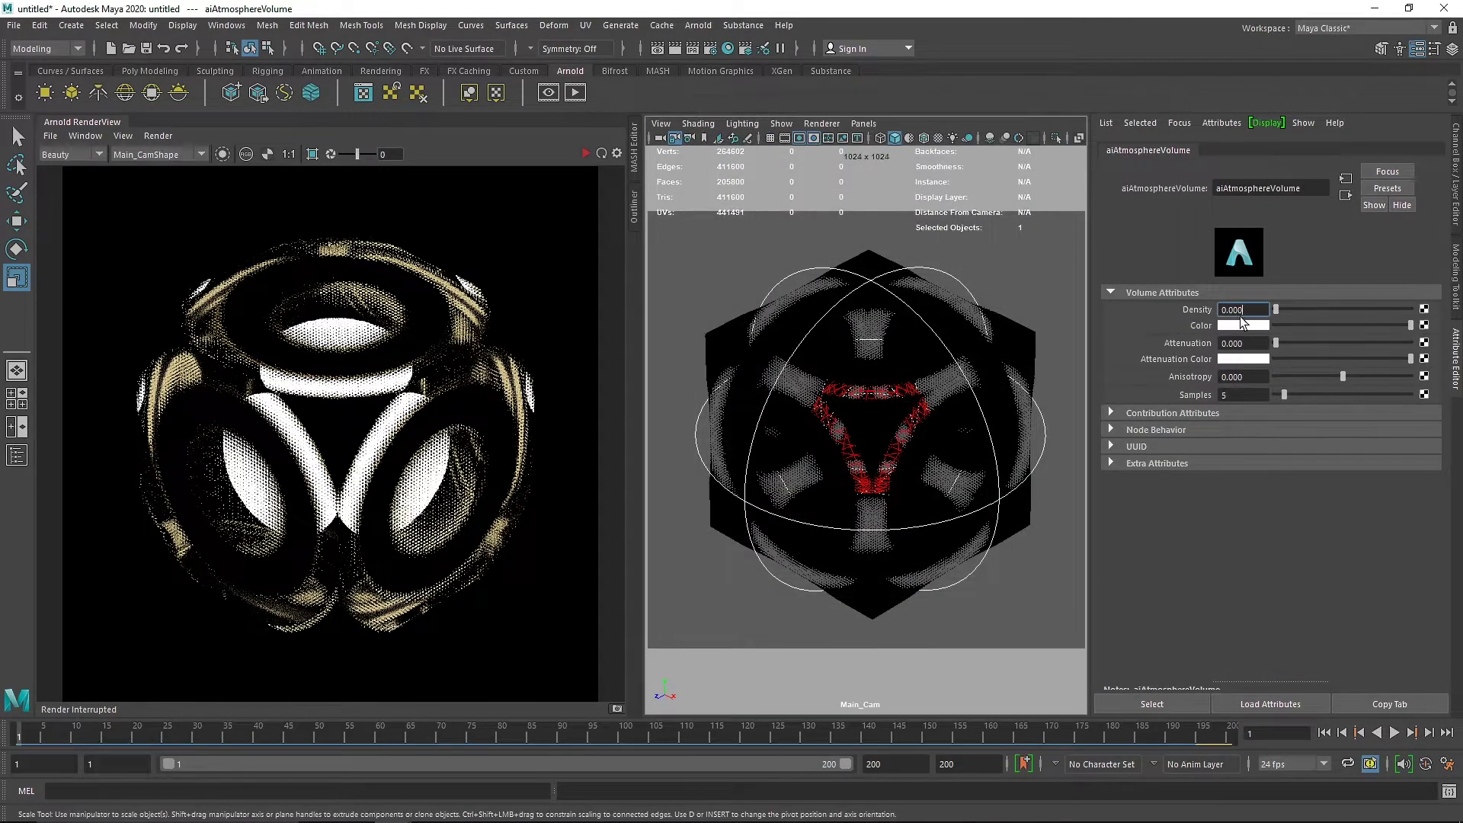
Set the atmosphere volume's Density to 0.1 and start the render again
text(0.1)
key(Return)
click(585, 153)
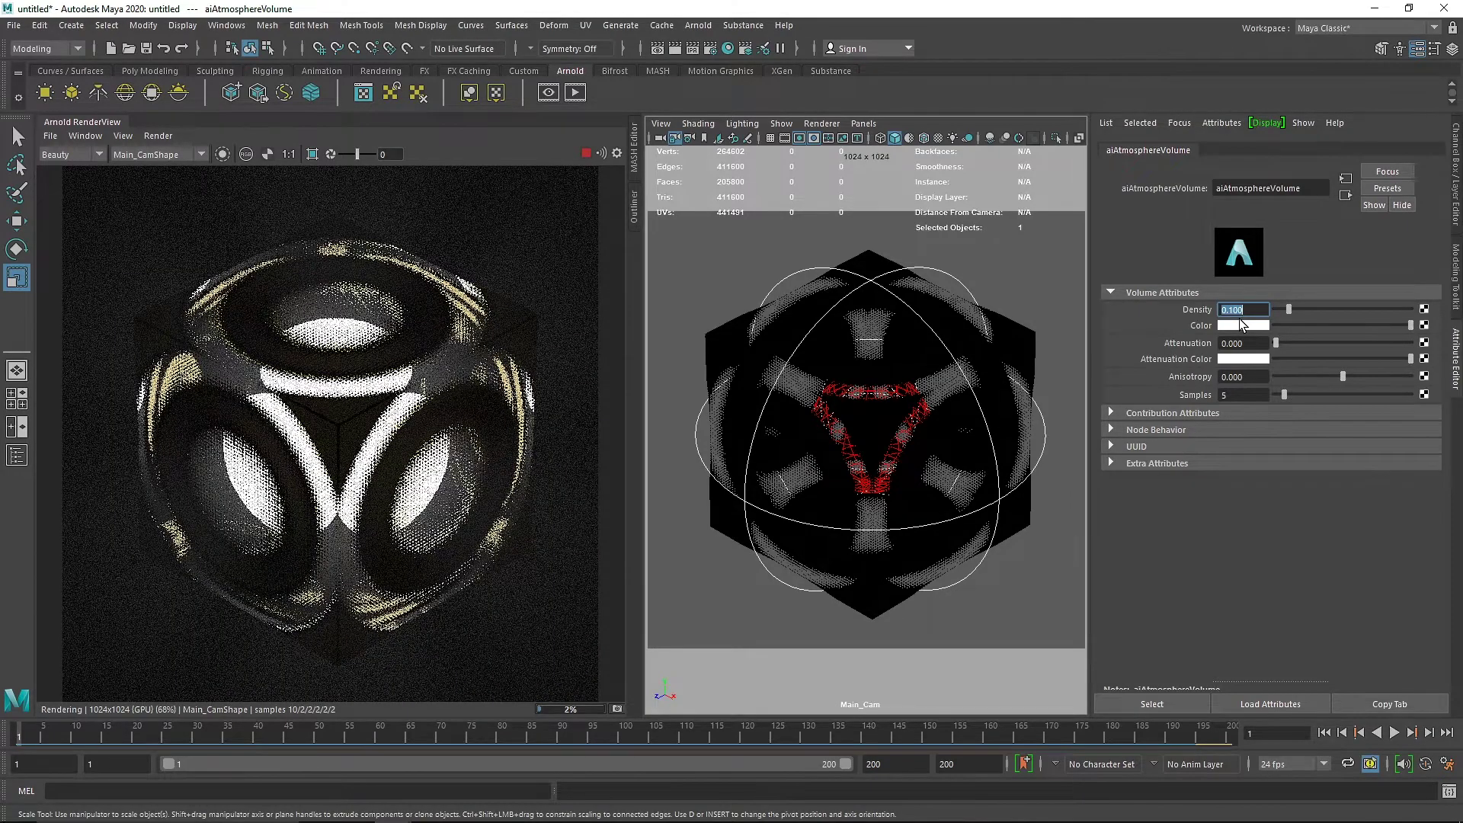
Set the atmosphere volume's Anisotropy to 0.7 and its Samples to 12
click(1242, 376)
text(.)
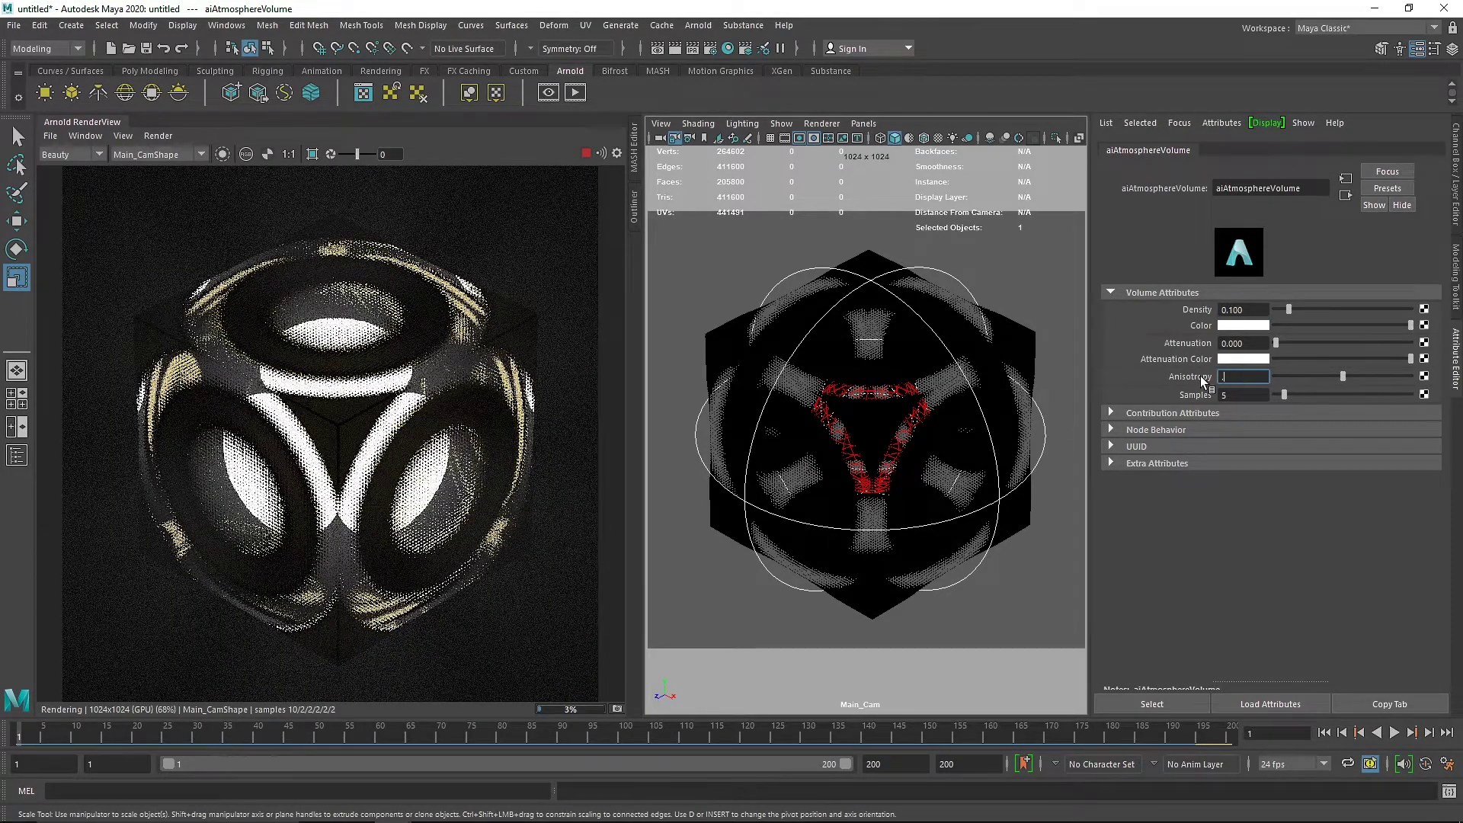
text(700)
key(Tab)
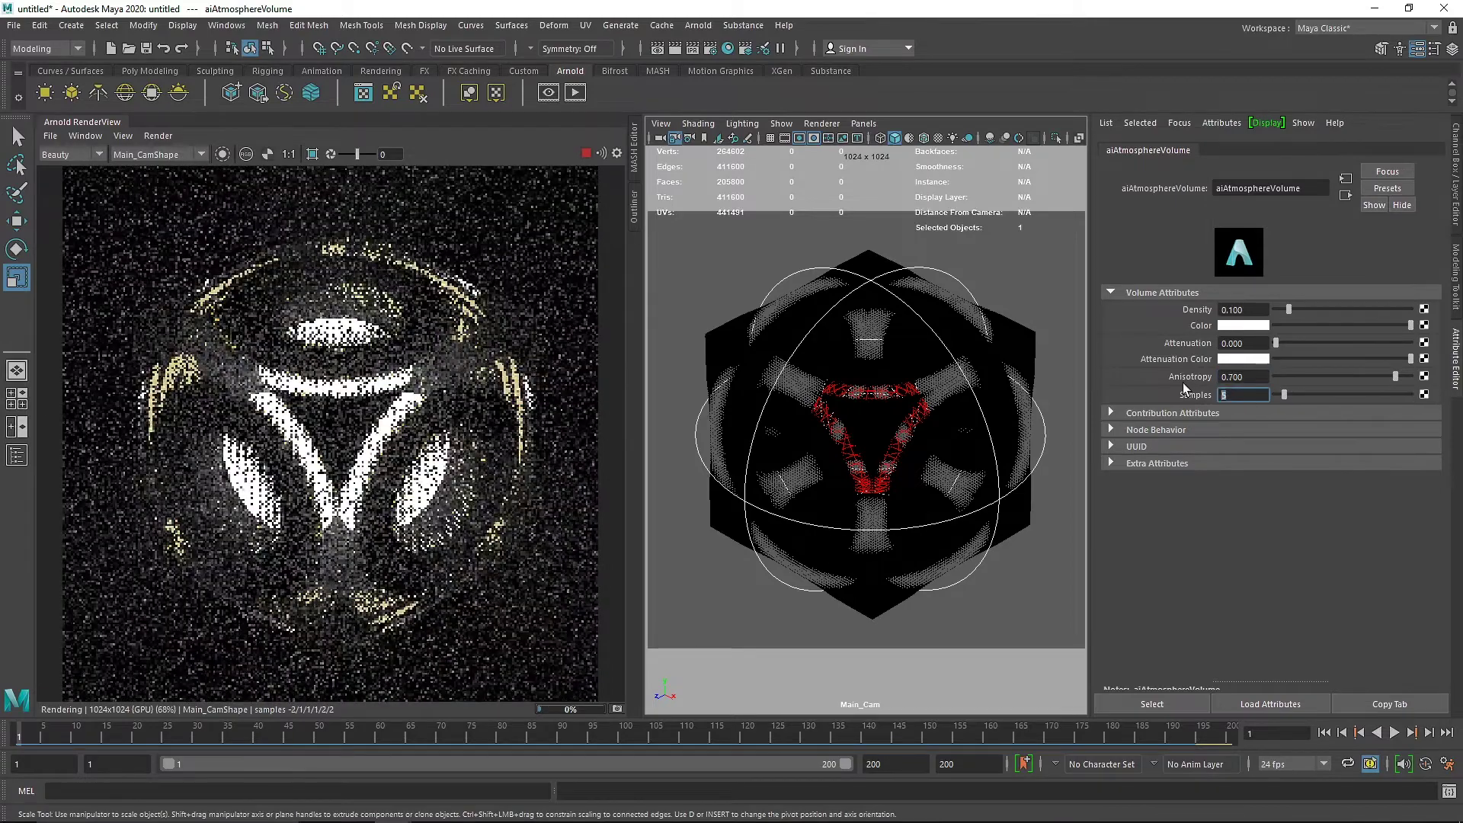
text(12)
key(Return)
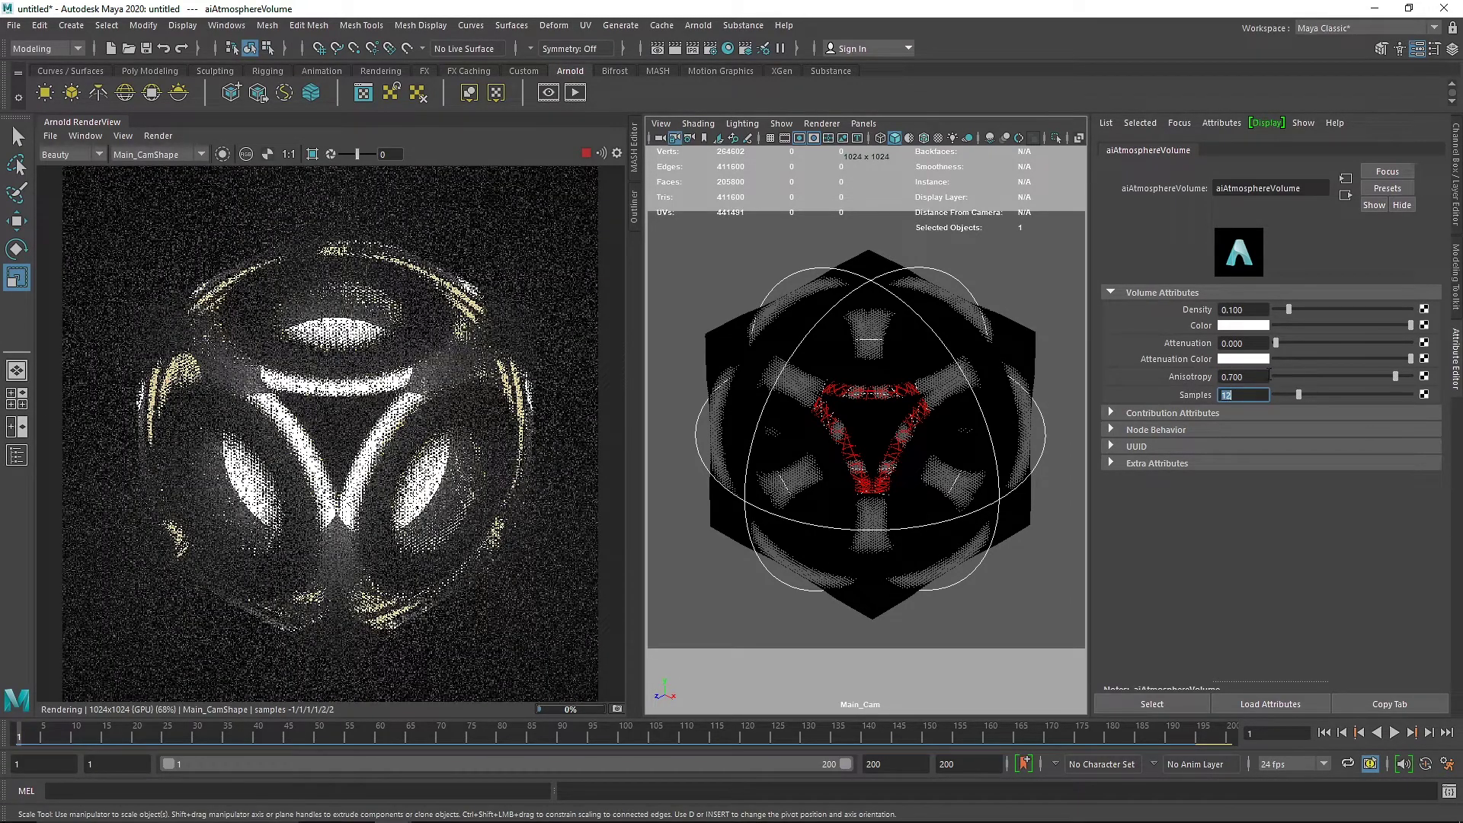
Set the atmosphere volume's Density to 0.2
key(Tab)
text(0.2)
key(Return)
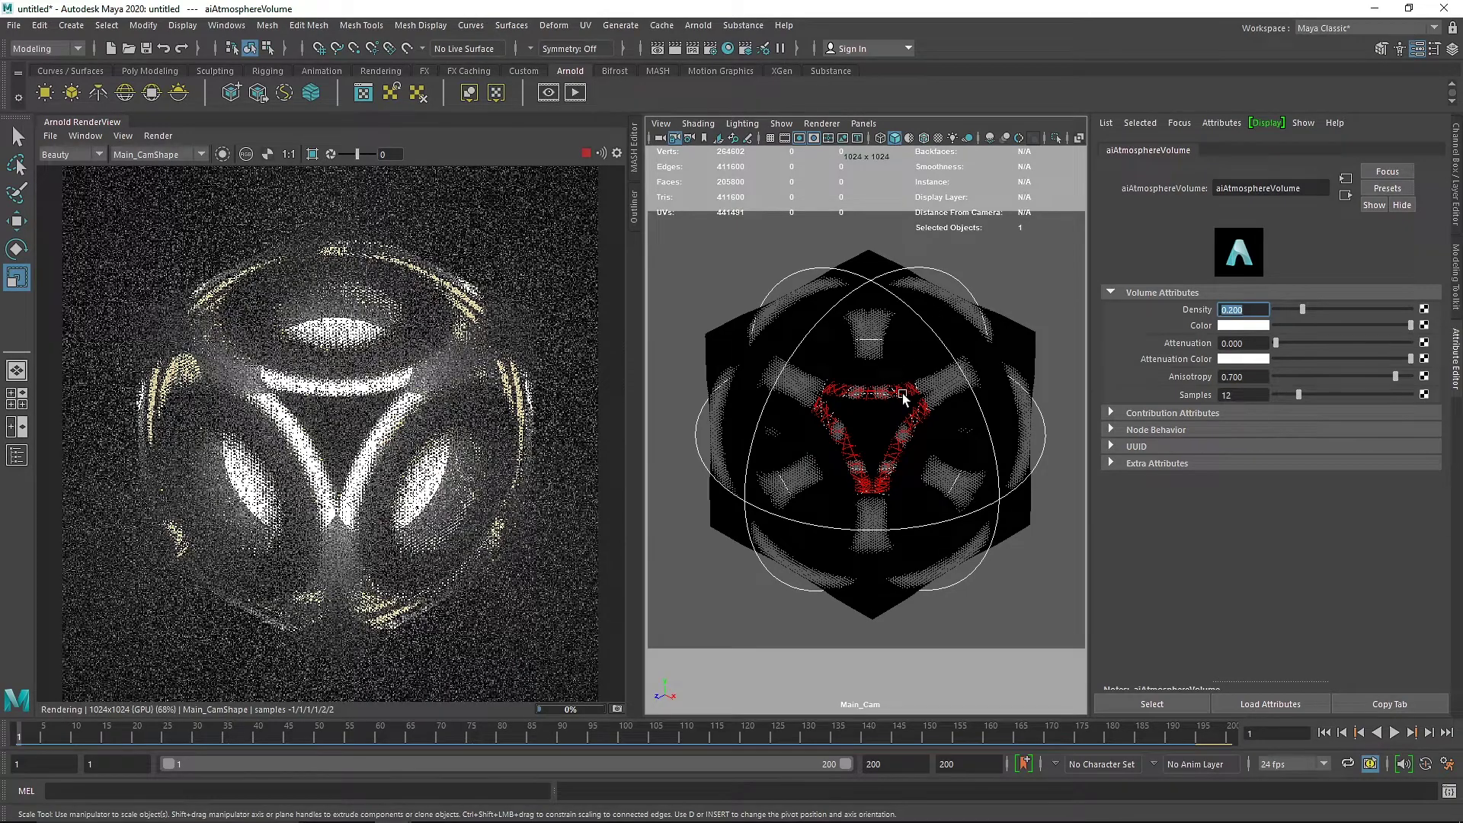
Select the light_pSphere1 mesh light under pSphere1 in the Outliner and set its light Color to pure green
click(637, 214)
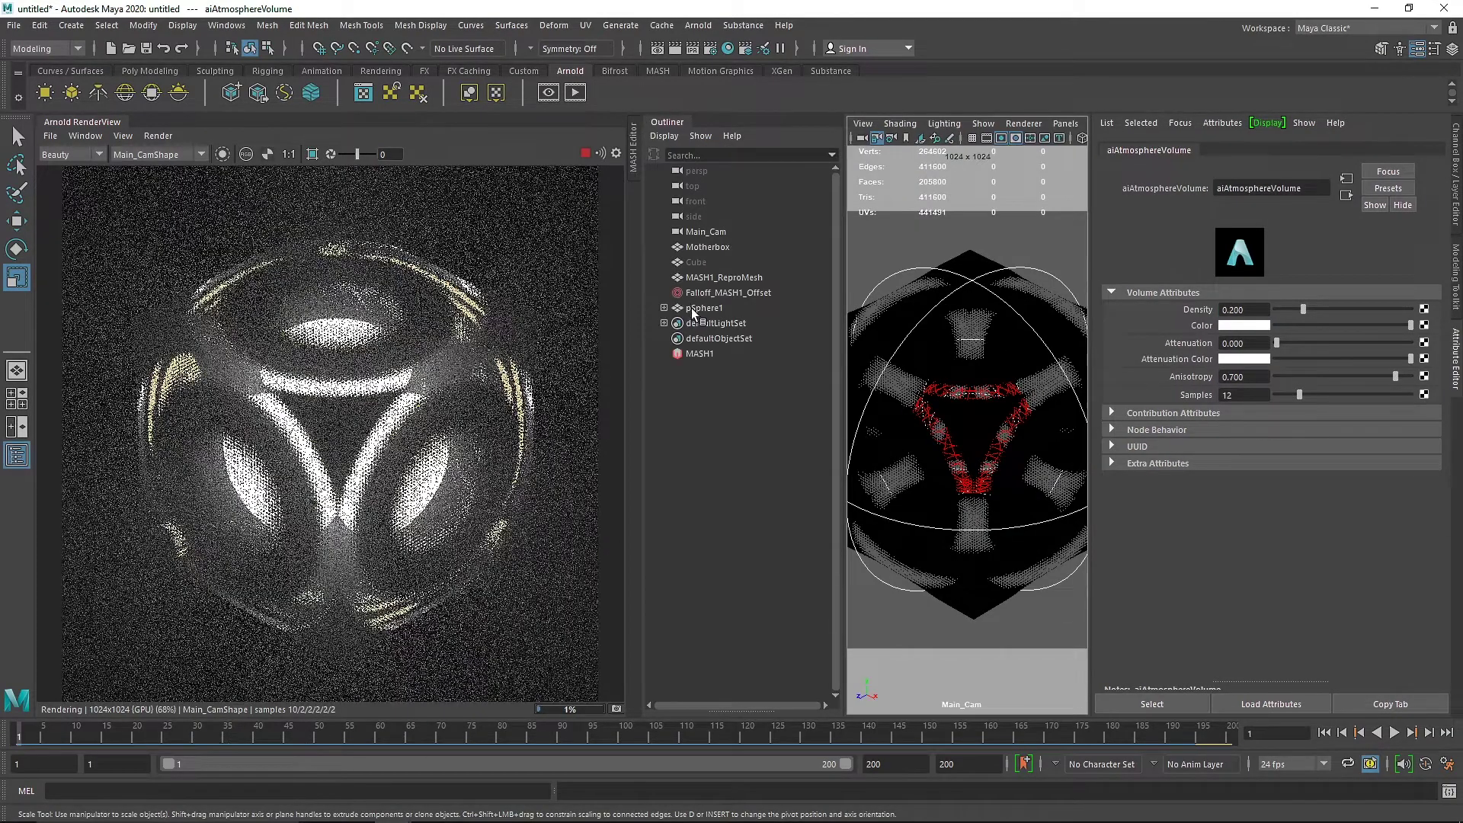
click(692, 308)
click(664, 308)
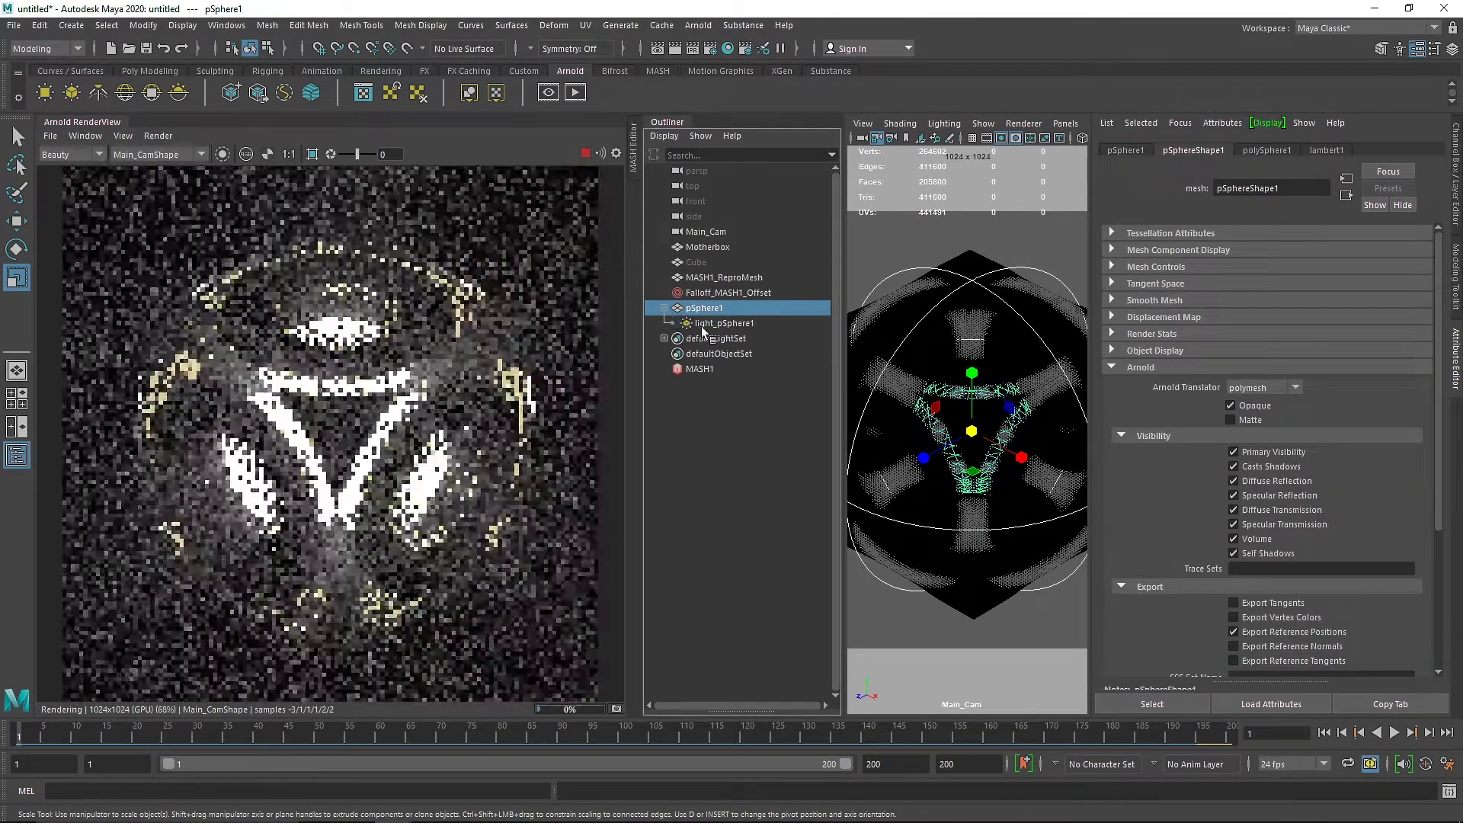
click(704, 324)
click(666, 122)
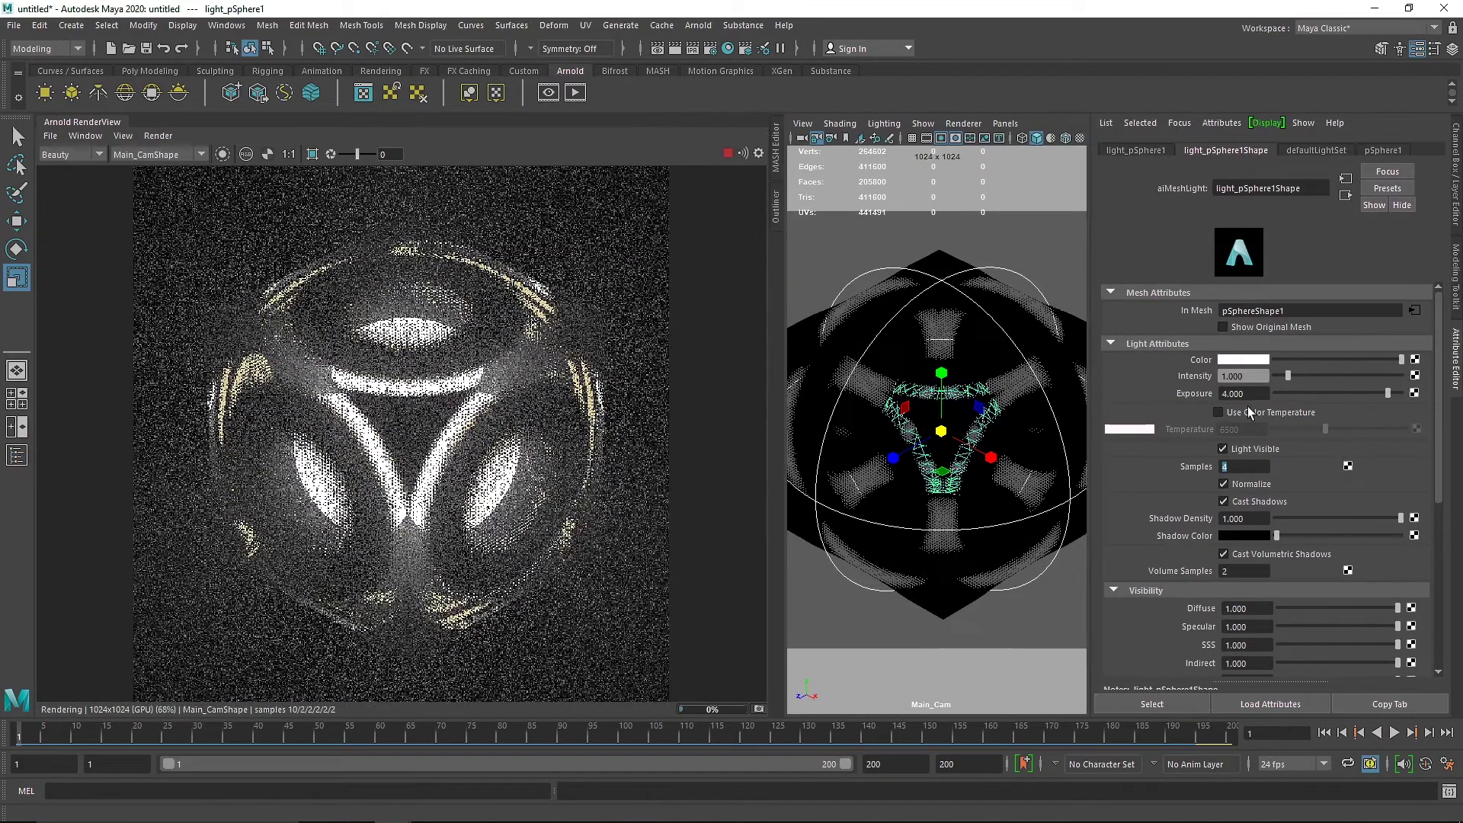
click(1263, 358)
click(1243, 319)
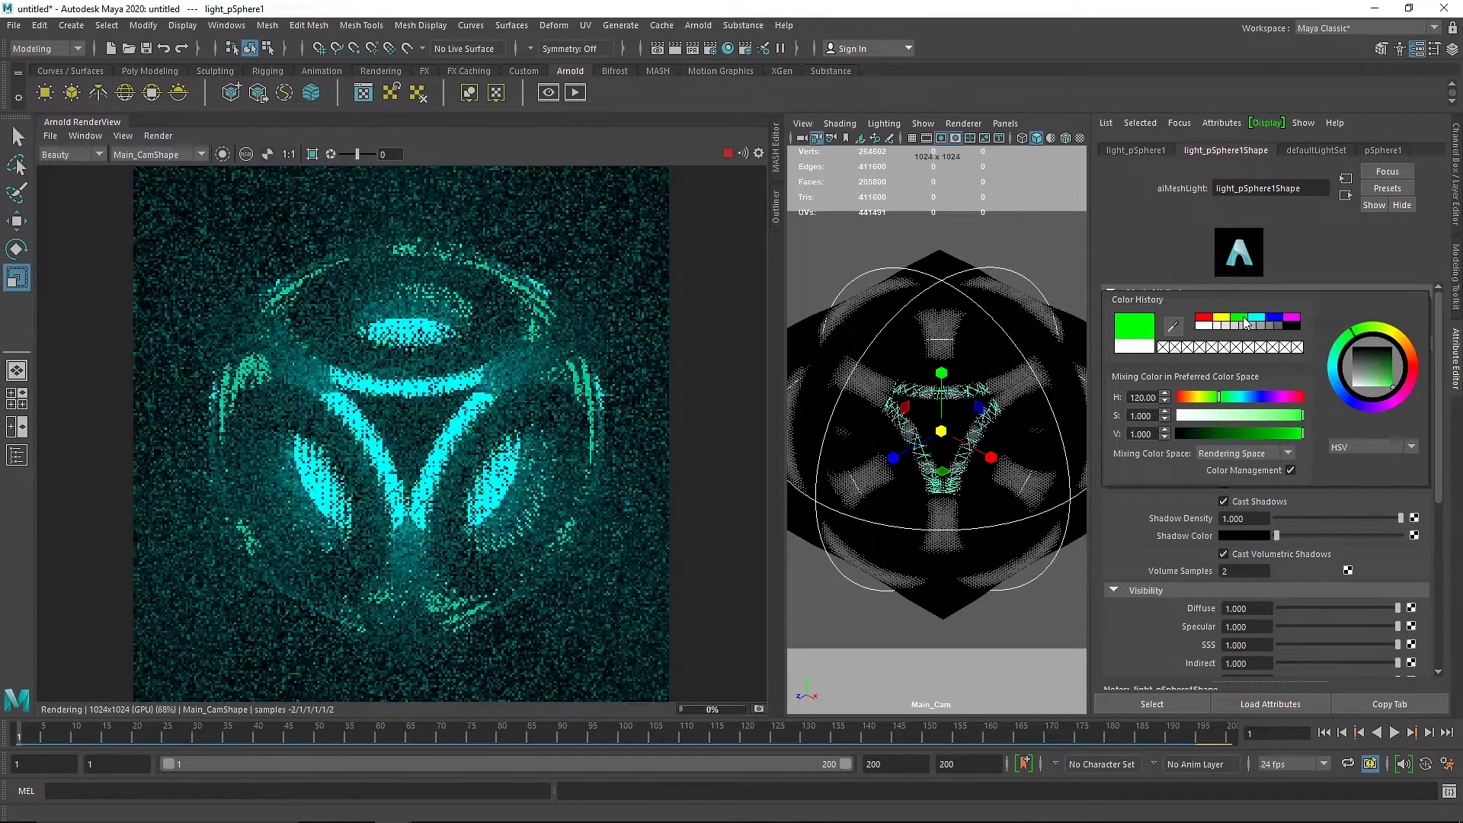
click(1308, 274)
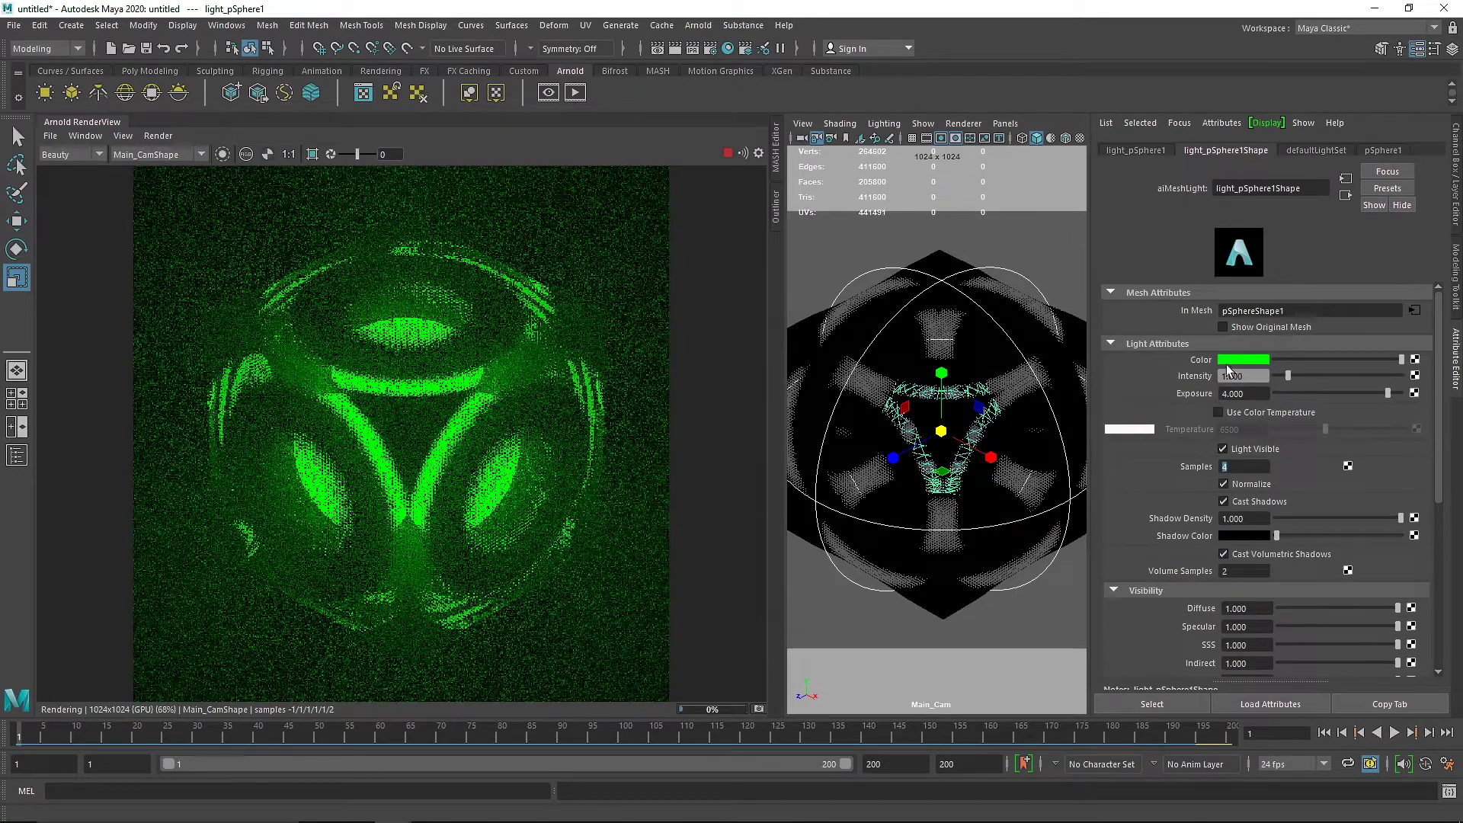
Enable colour temperature on the sphere mesh light, set it to about 1741, and turn off Light Visible
click(1237, 413)
drag(1302, 424, 1283, 430)
click(1287, 428)
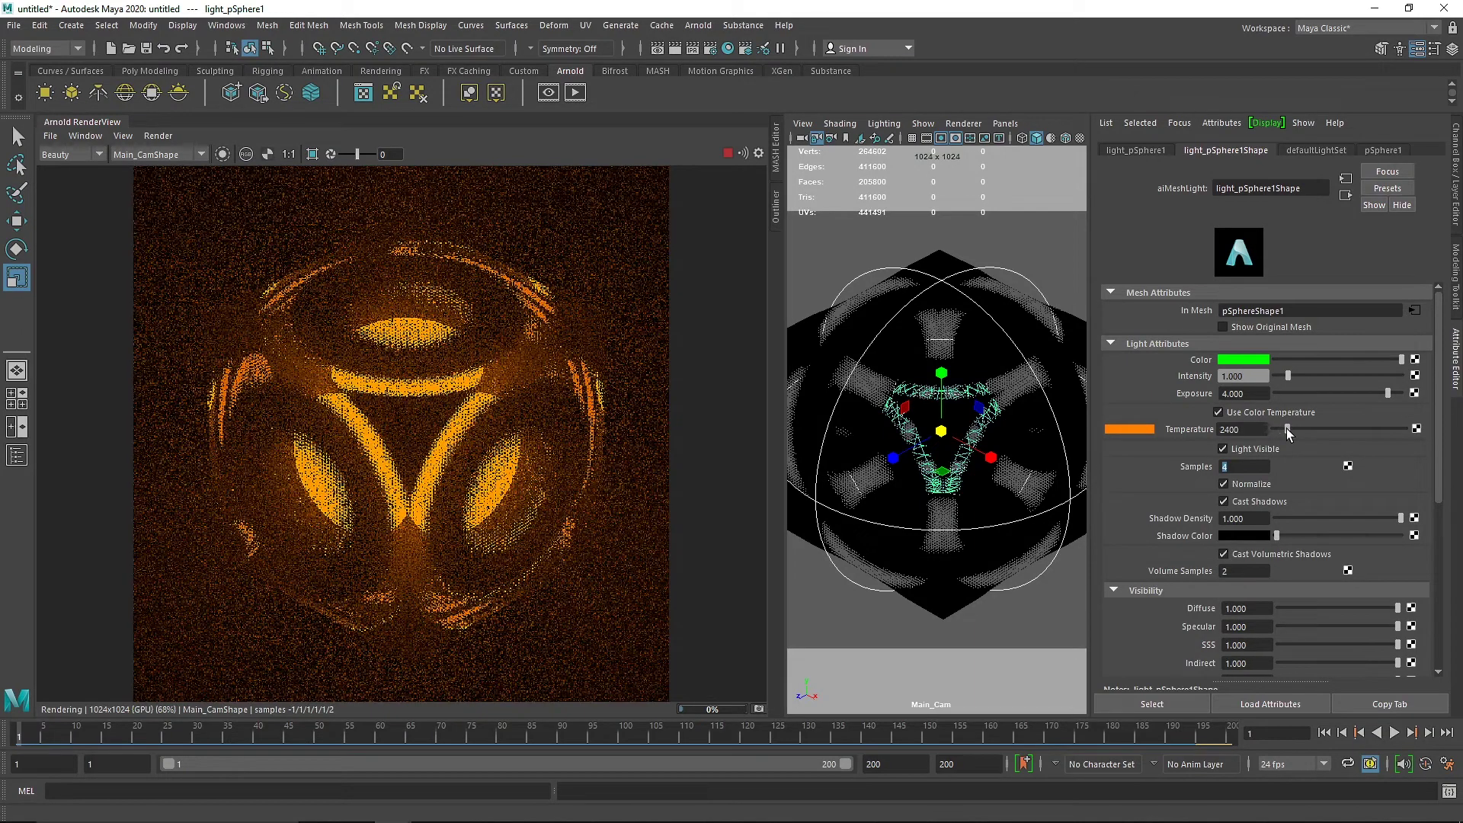
click(1281, 428)
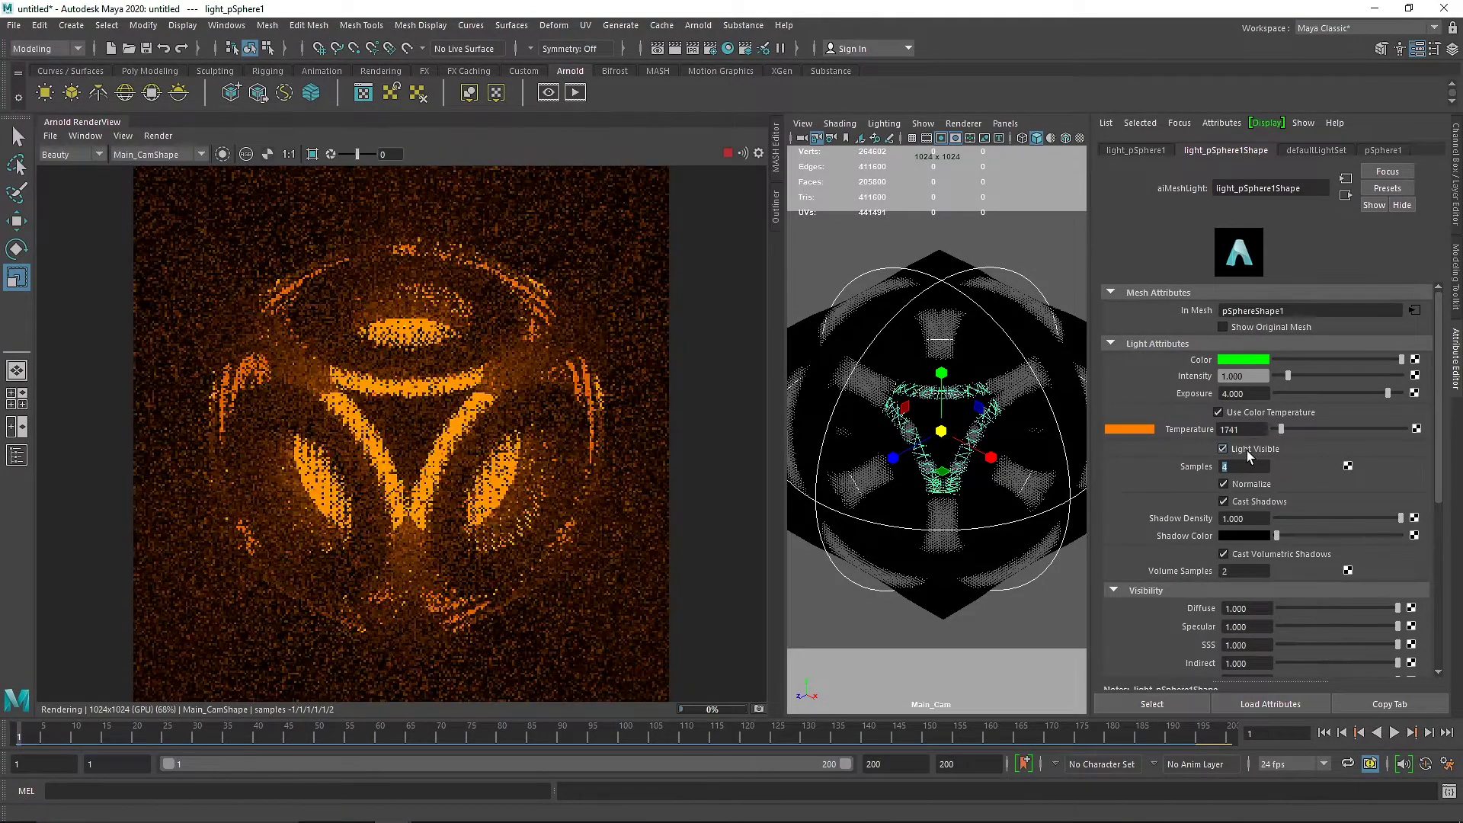
click(1247, 450)
Select the Motherbox mesh and replace its Motherbox1 material settings with the Diamond preset
click(1019, 392)
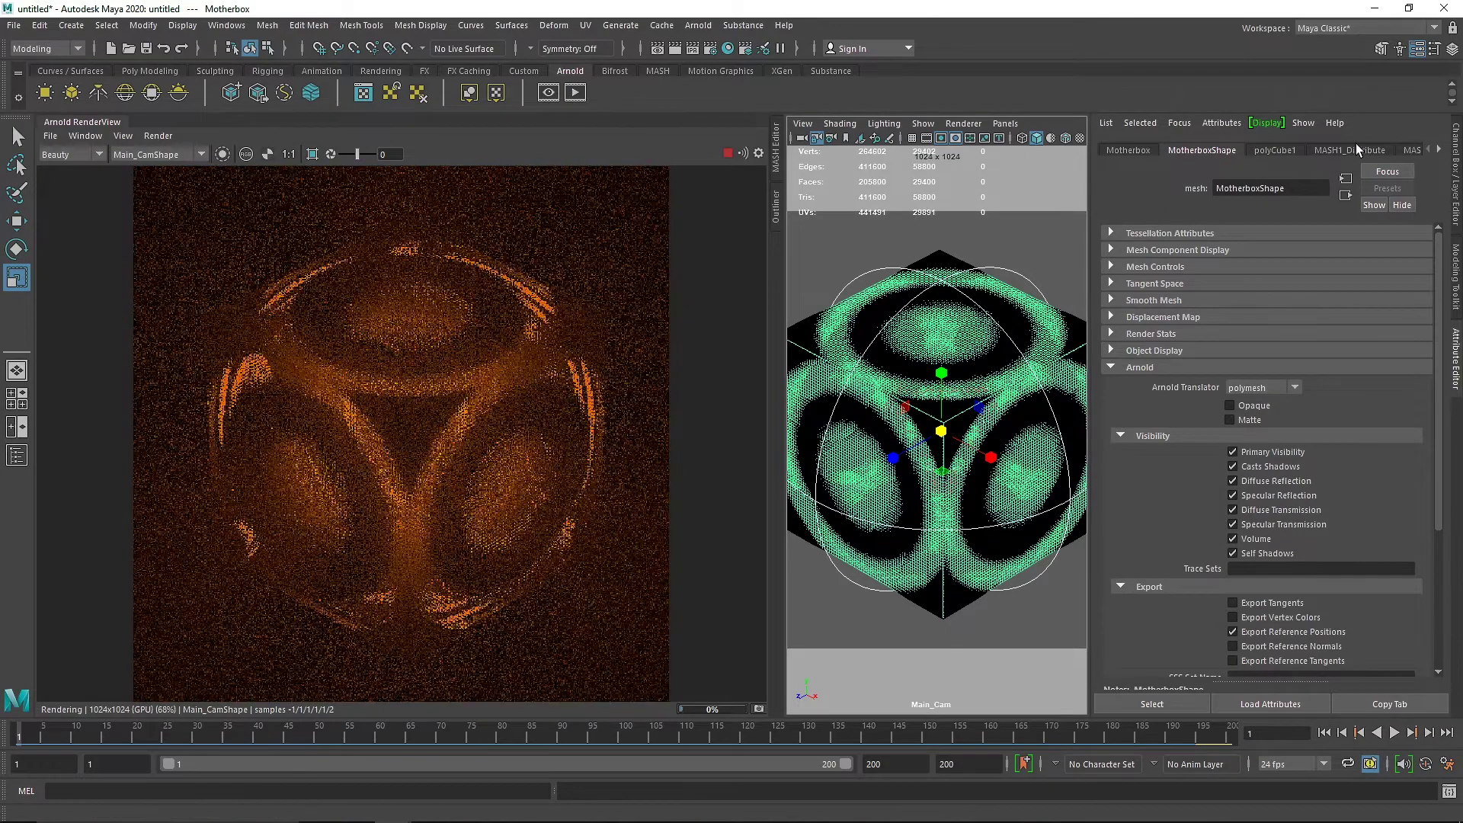
click(1356, 150)
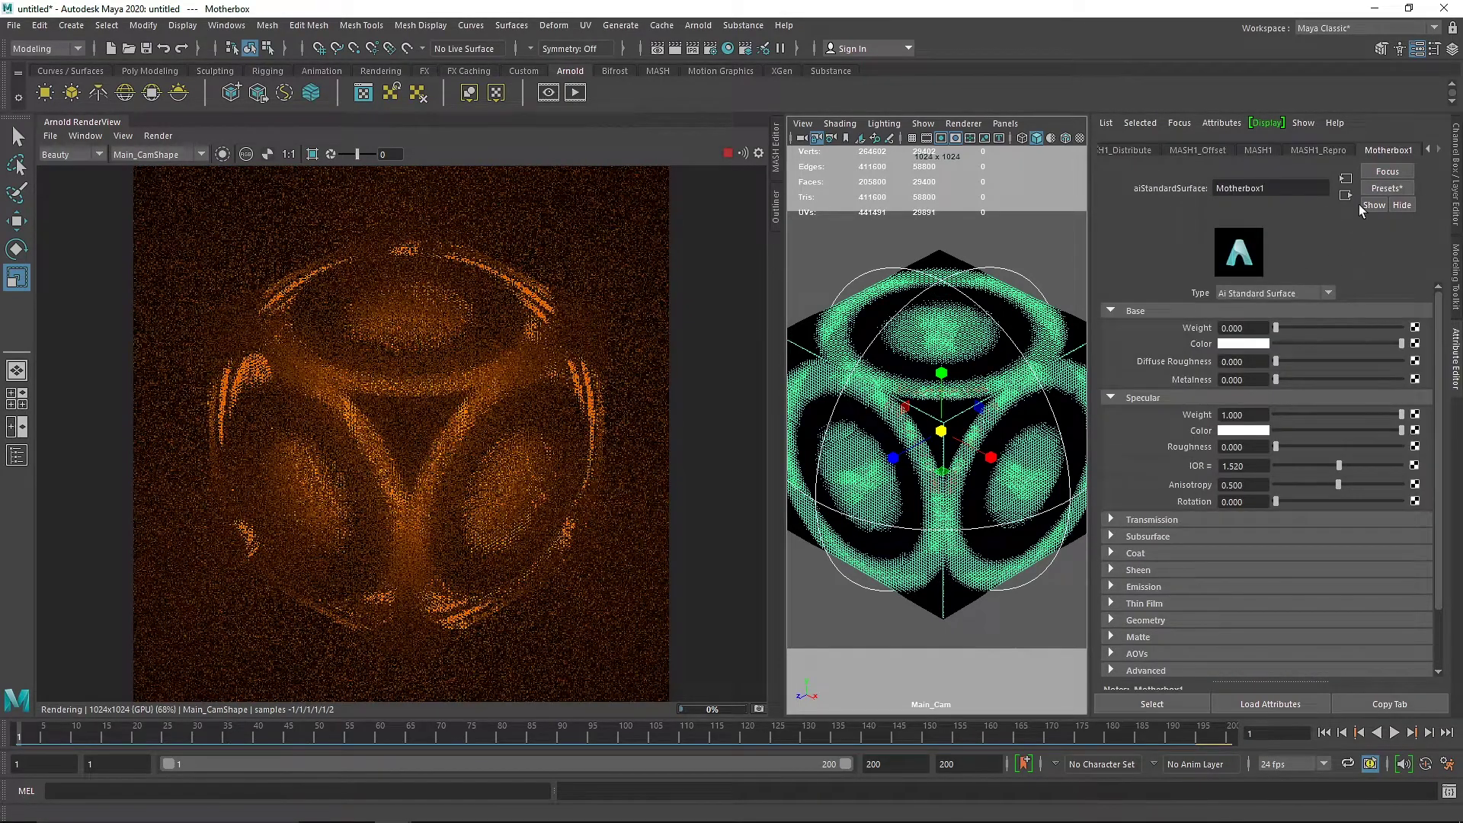
click(1368, 191)
mouse_move(1315, 418)
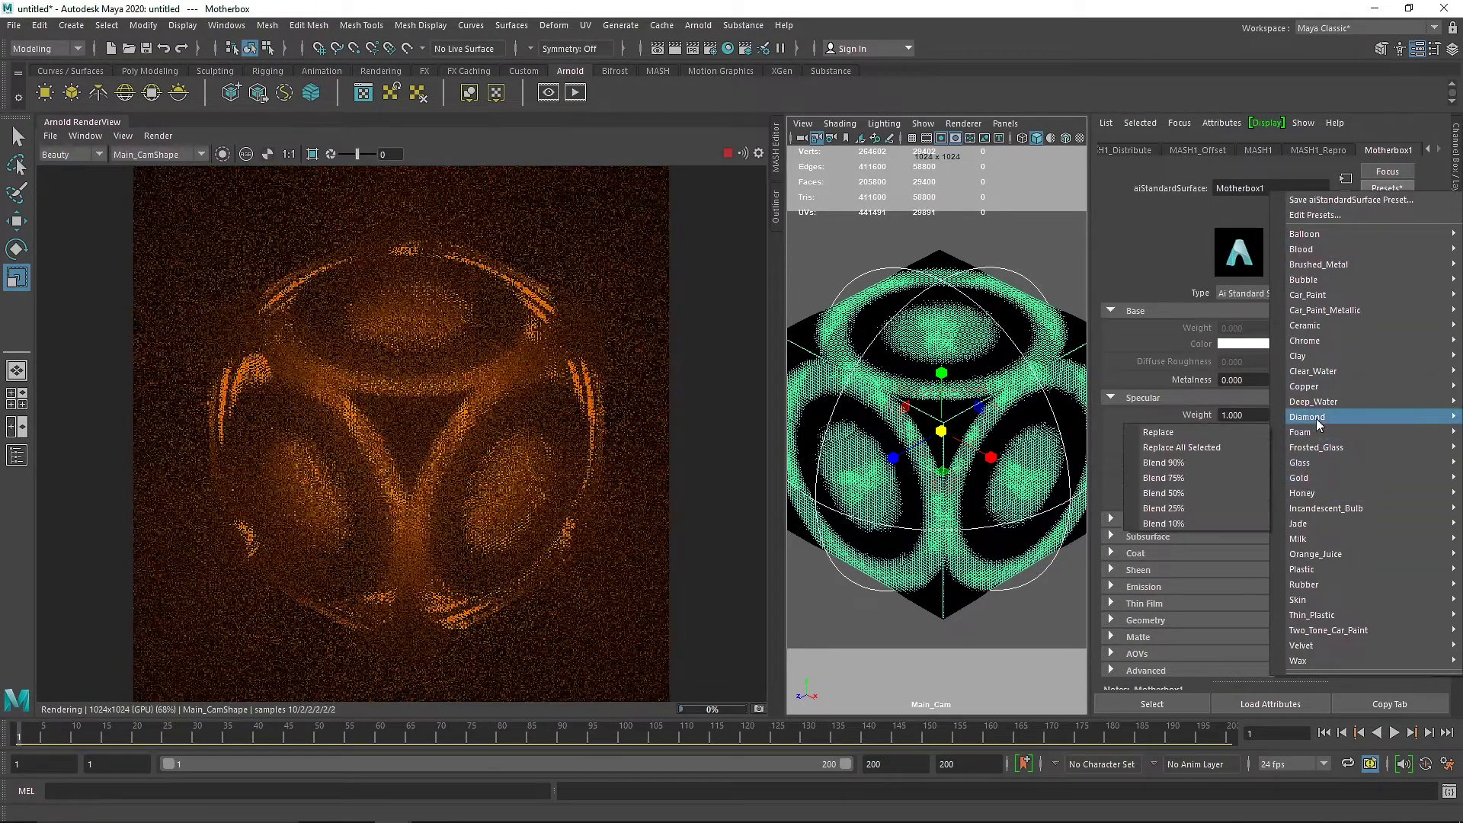
click(1228, 418)
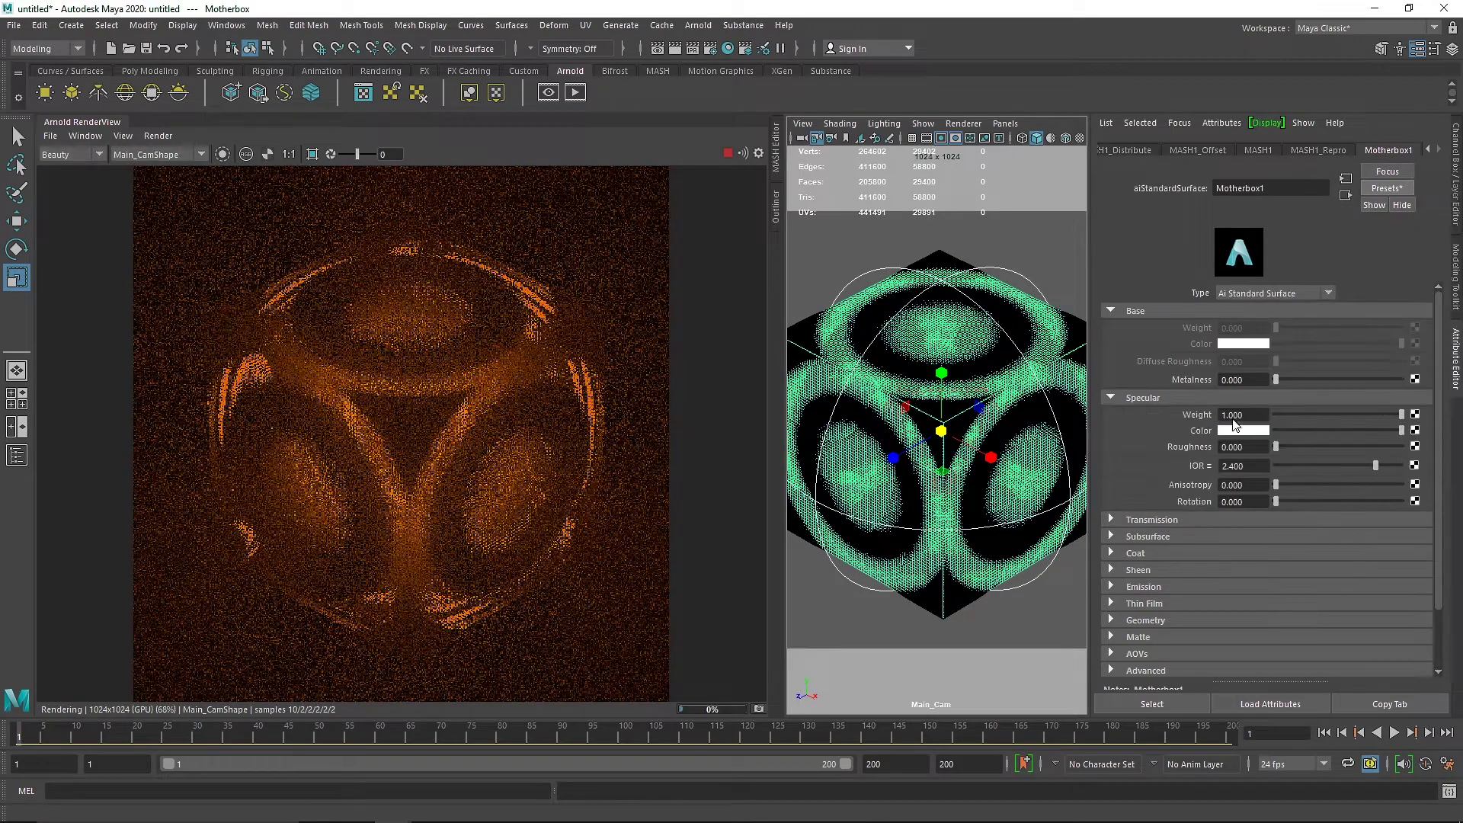
click(1163, 309)
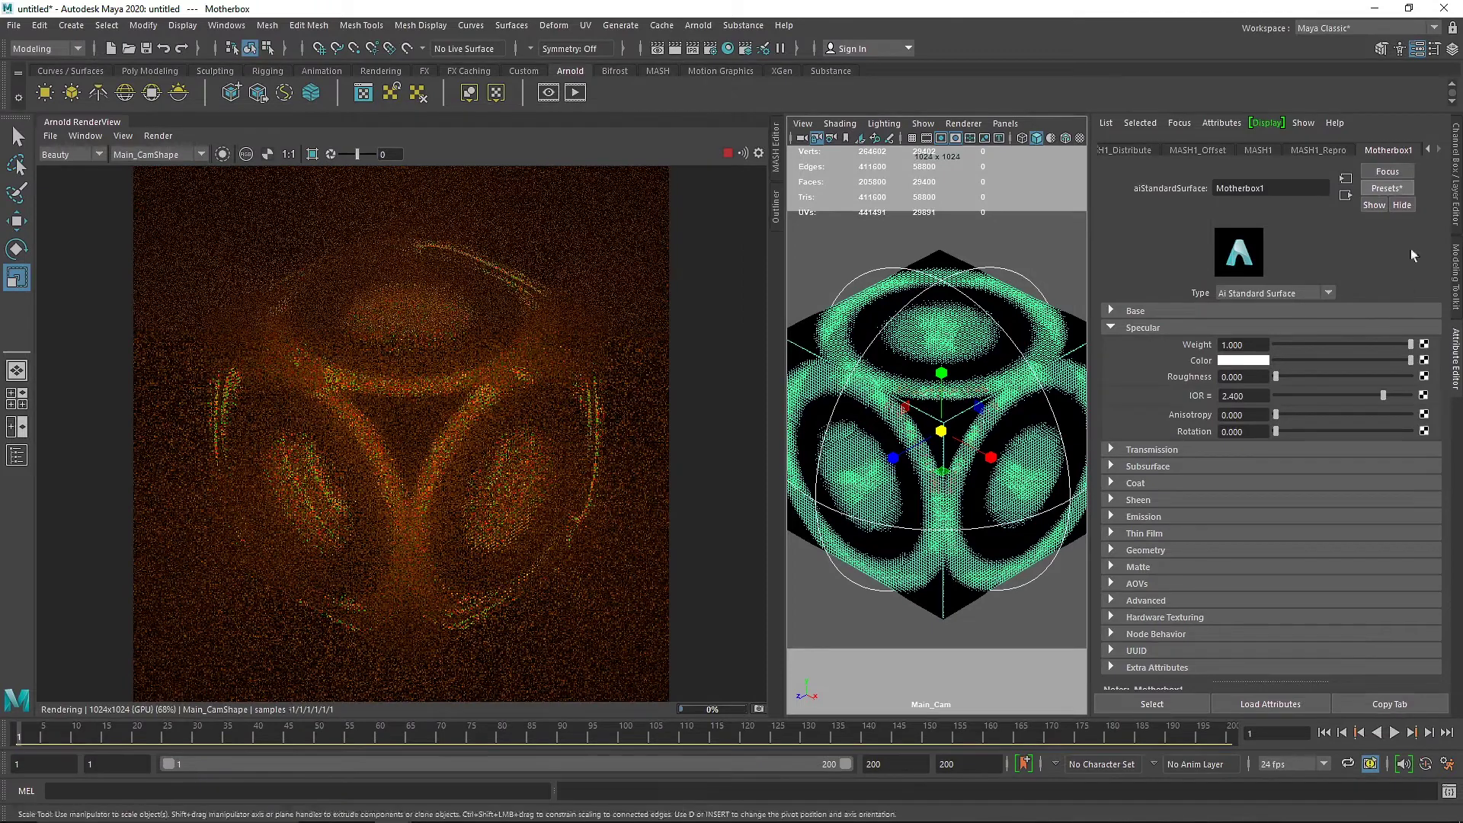
Set the Motherbox1 material's transmission Dispersion Abbe to 0 and collapse its Transmission and Specular sections
click(1387, 188)
click(1155, 450)
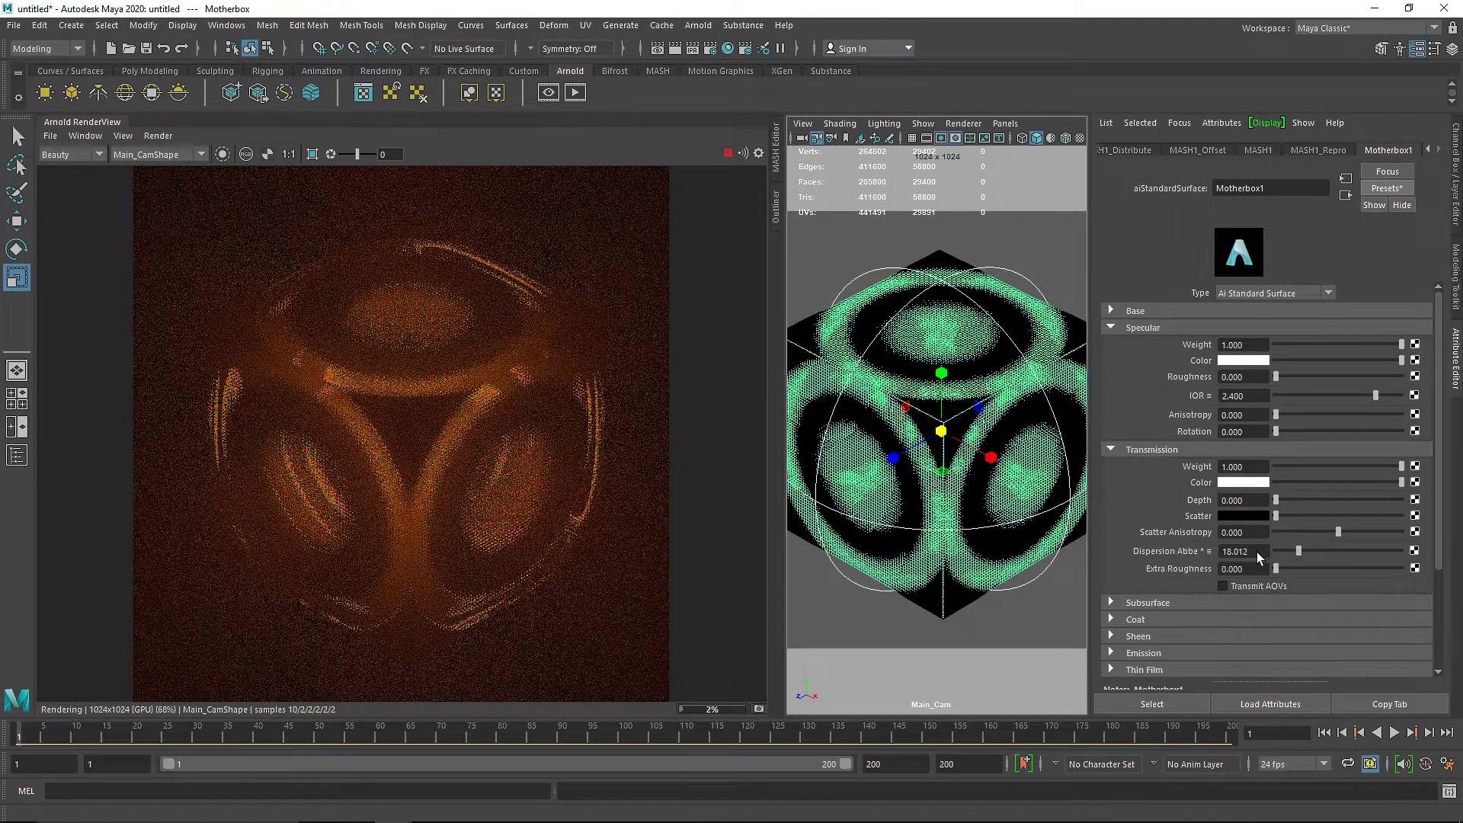
drag(1254, 552, 1217, 562)
text(0)
key(Return)
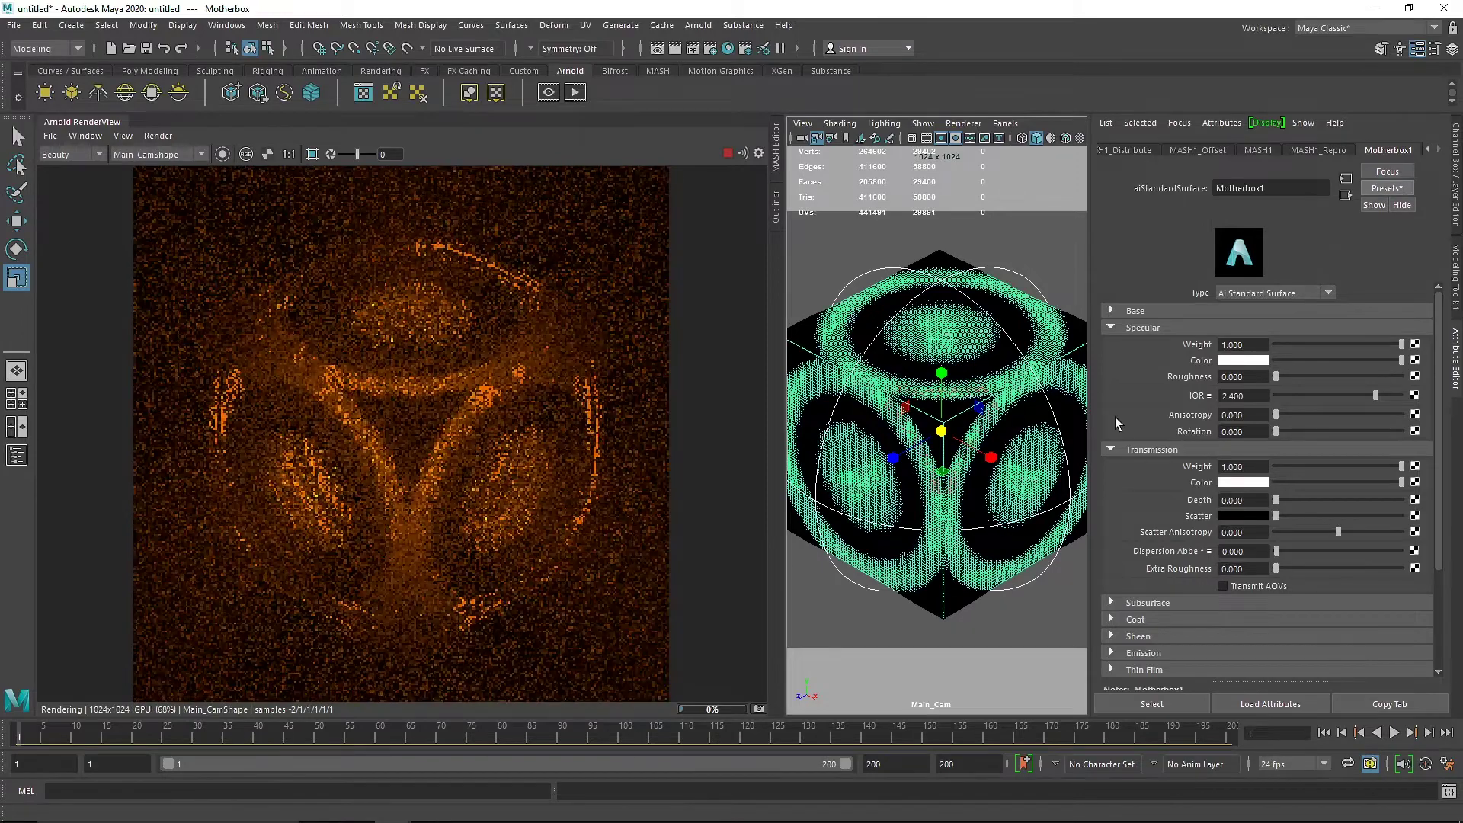
click(1119, 450)
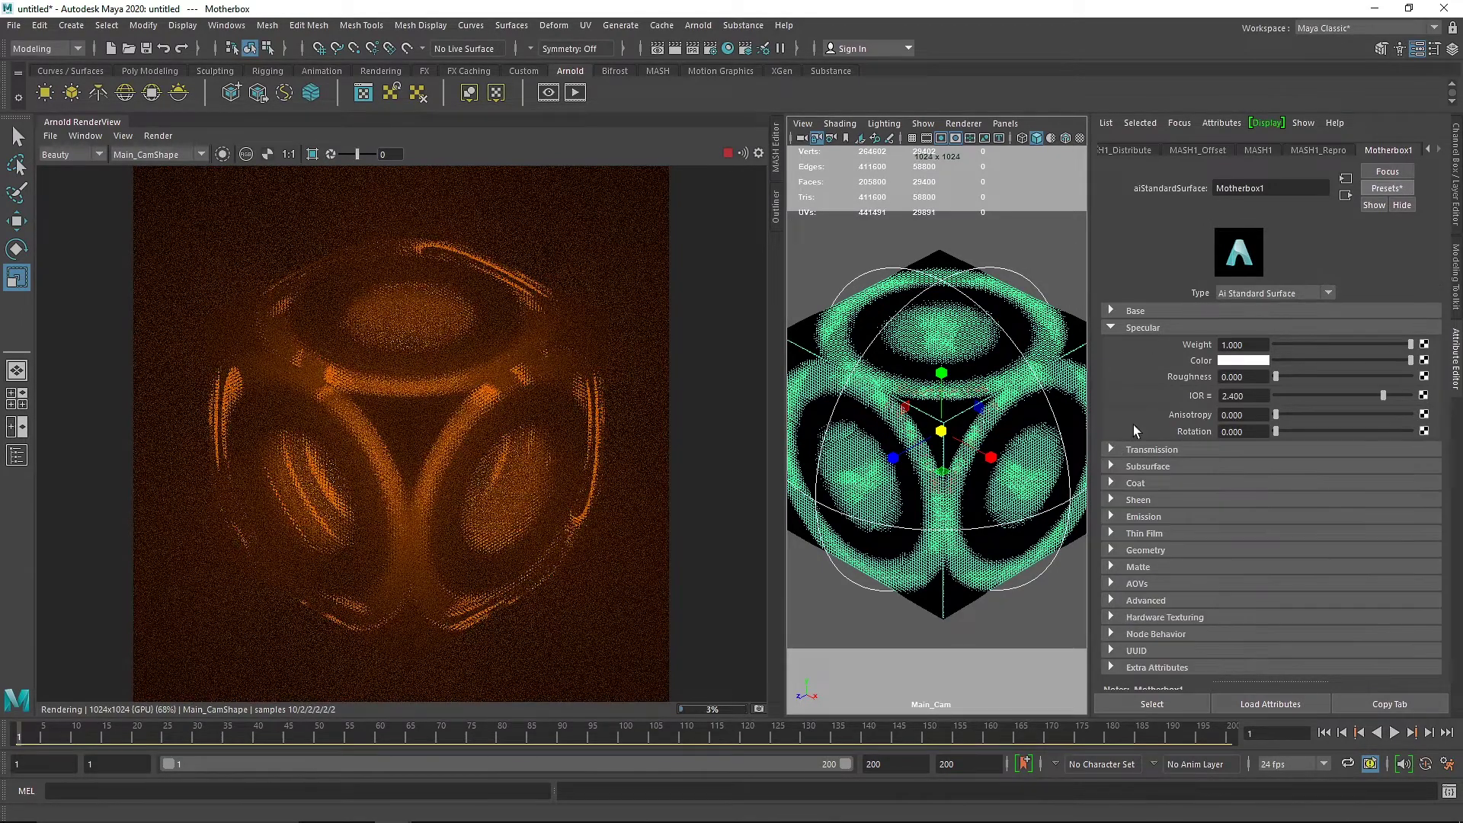
click(1155, 328)
Stop the render, narrow the render view to widen the viewport, and start rendering again
click(727, 153)
drag(778, 263, 623, 279)
click(562, 155)
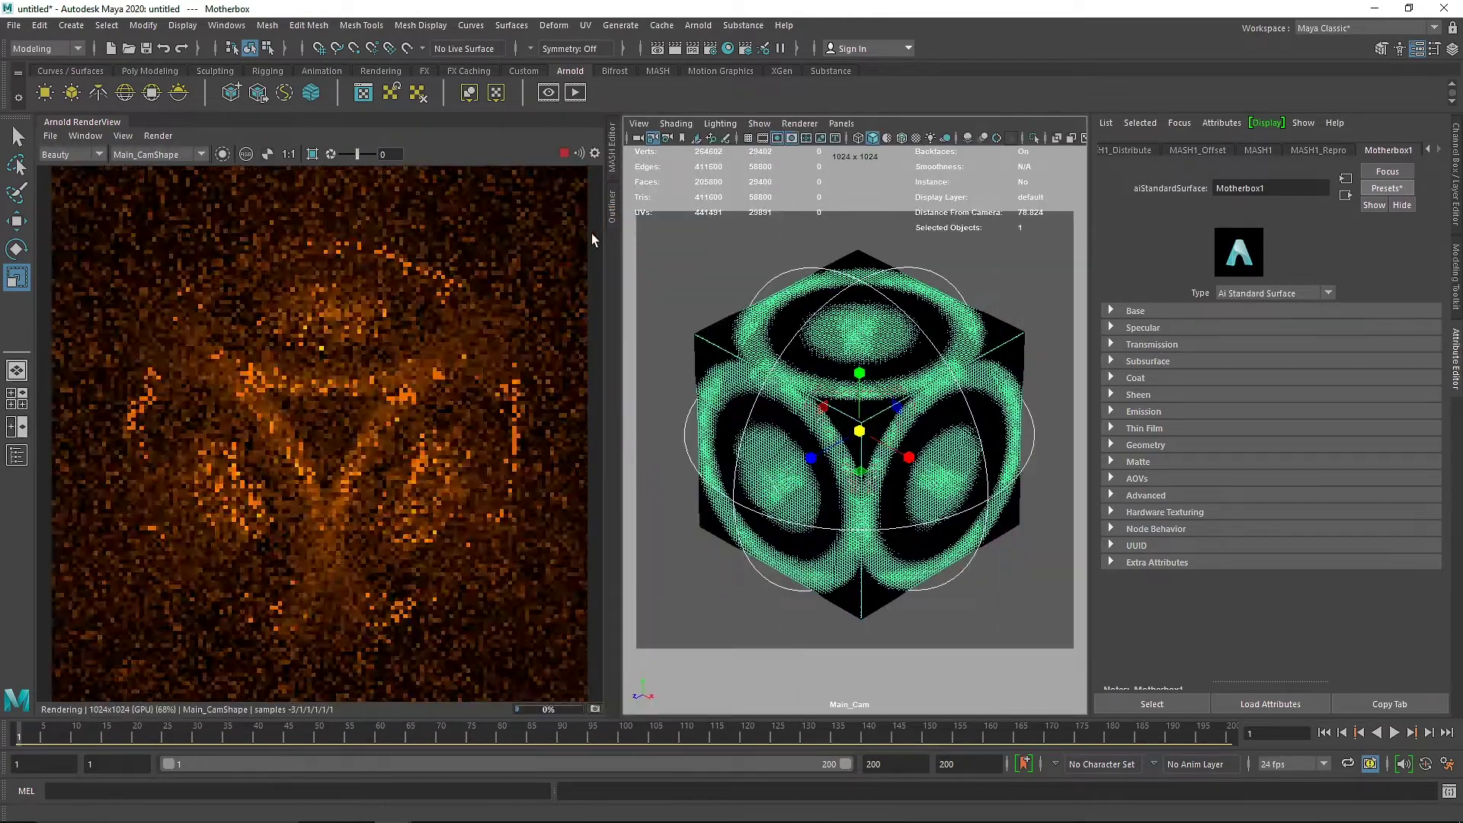
Create an Arnold area light, switch to the perspective view, and move the light away from the cube
click(45, 92)
key(space)
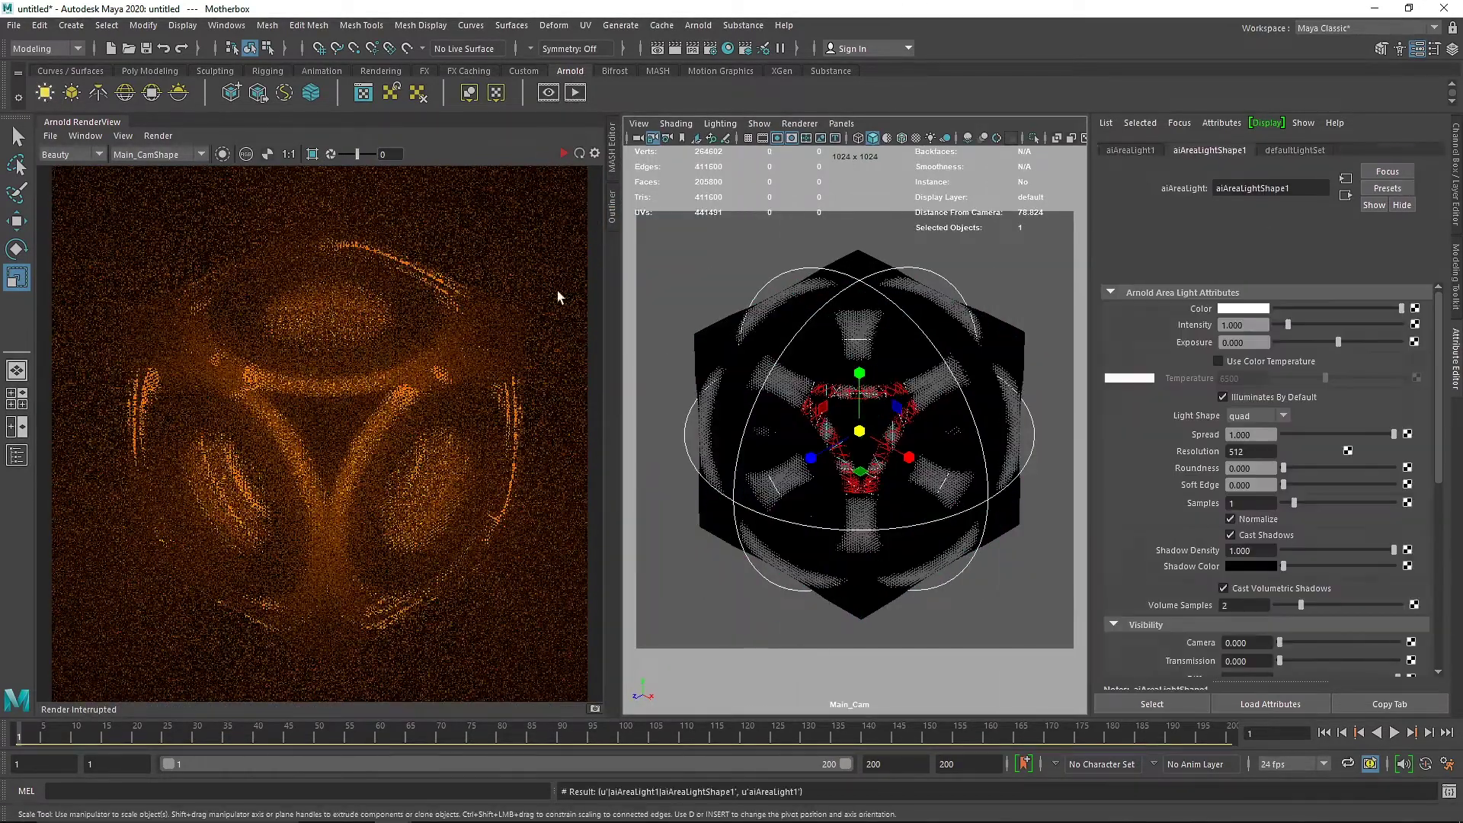
drag(772, 378, 772, 257)
scroll(807, 333, down, 6)
key(w)
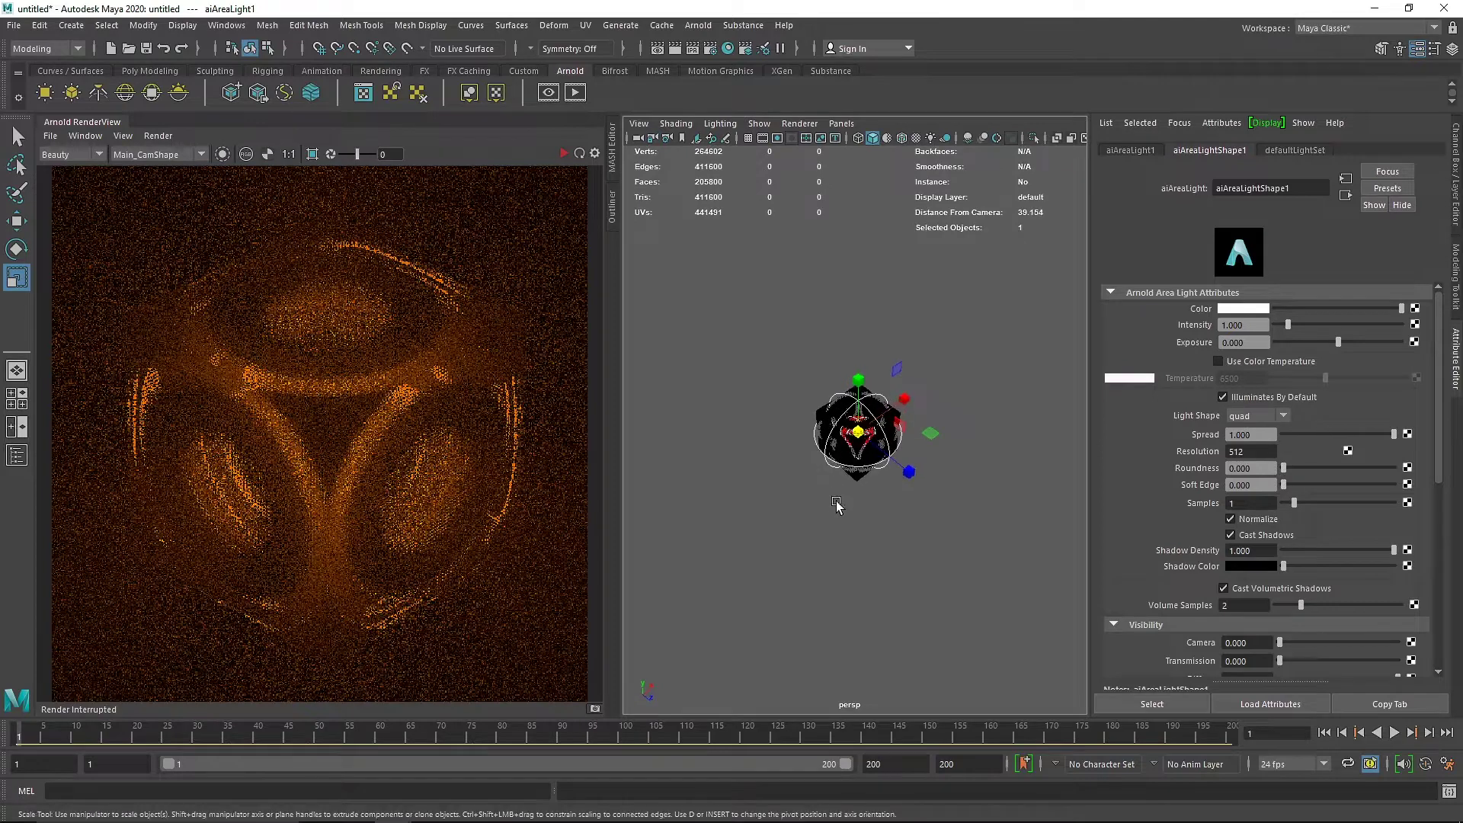
drag(888, 421, 719, 392)
Scale up the area light, position and rotate it to face the cube from the side, and restart the render
key(r)
key(e)
key(w)
drag(802, 462, 653, 342)
key(e)
key(r)
click(565, 153)
scroll(483, 363, down, 2)
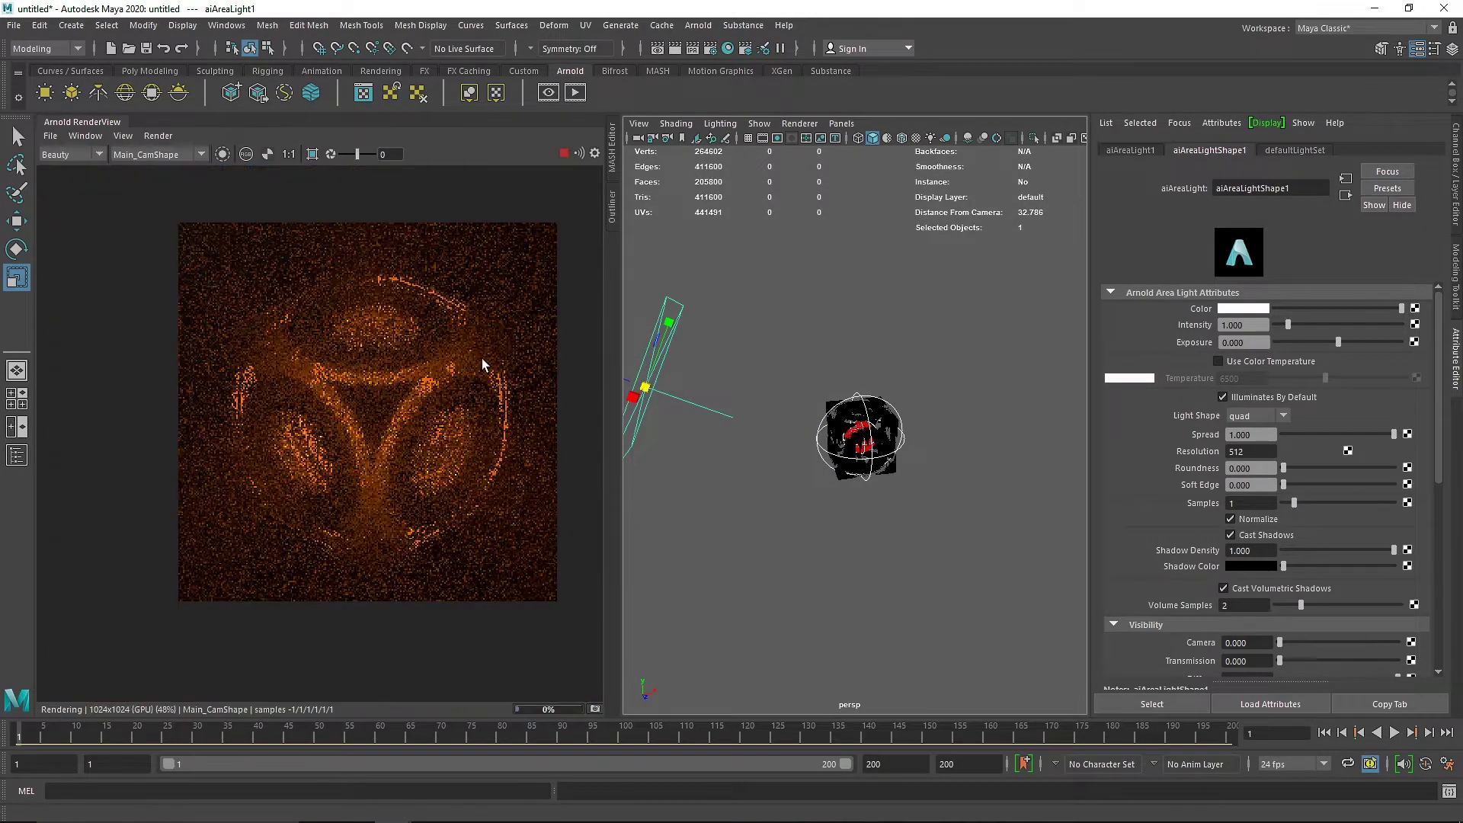
Set the area light's Exposure to 4
double_click(1242, 342)
text(4)
key(Return)
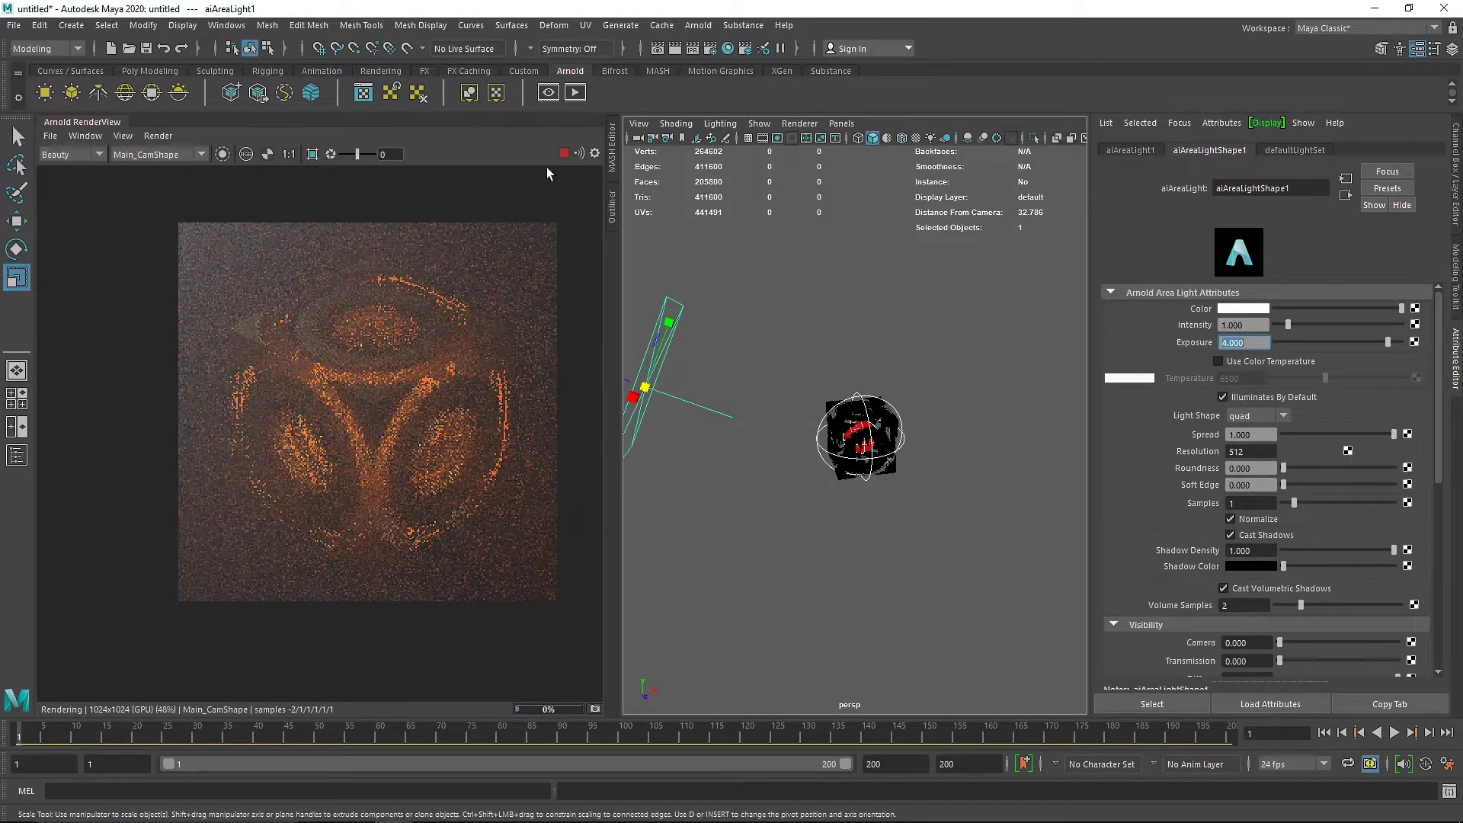
click(157, 155)
click(157, 177)
click(327, 308)
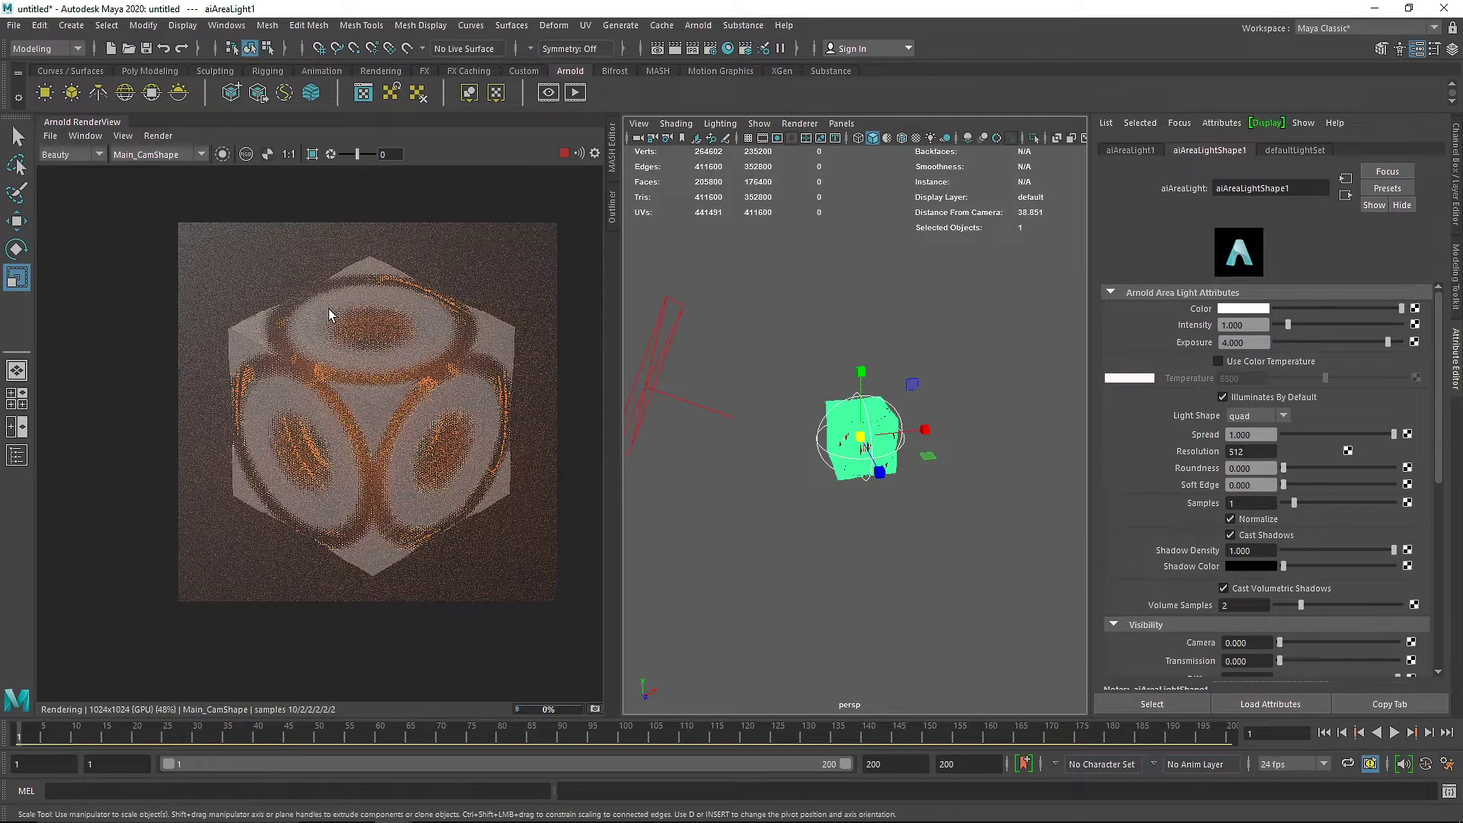
scroll(482, 352, up, 2)
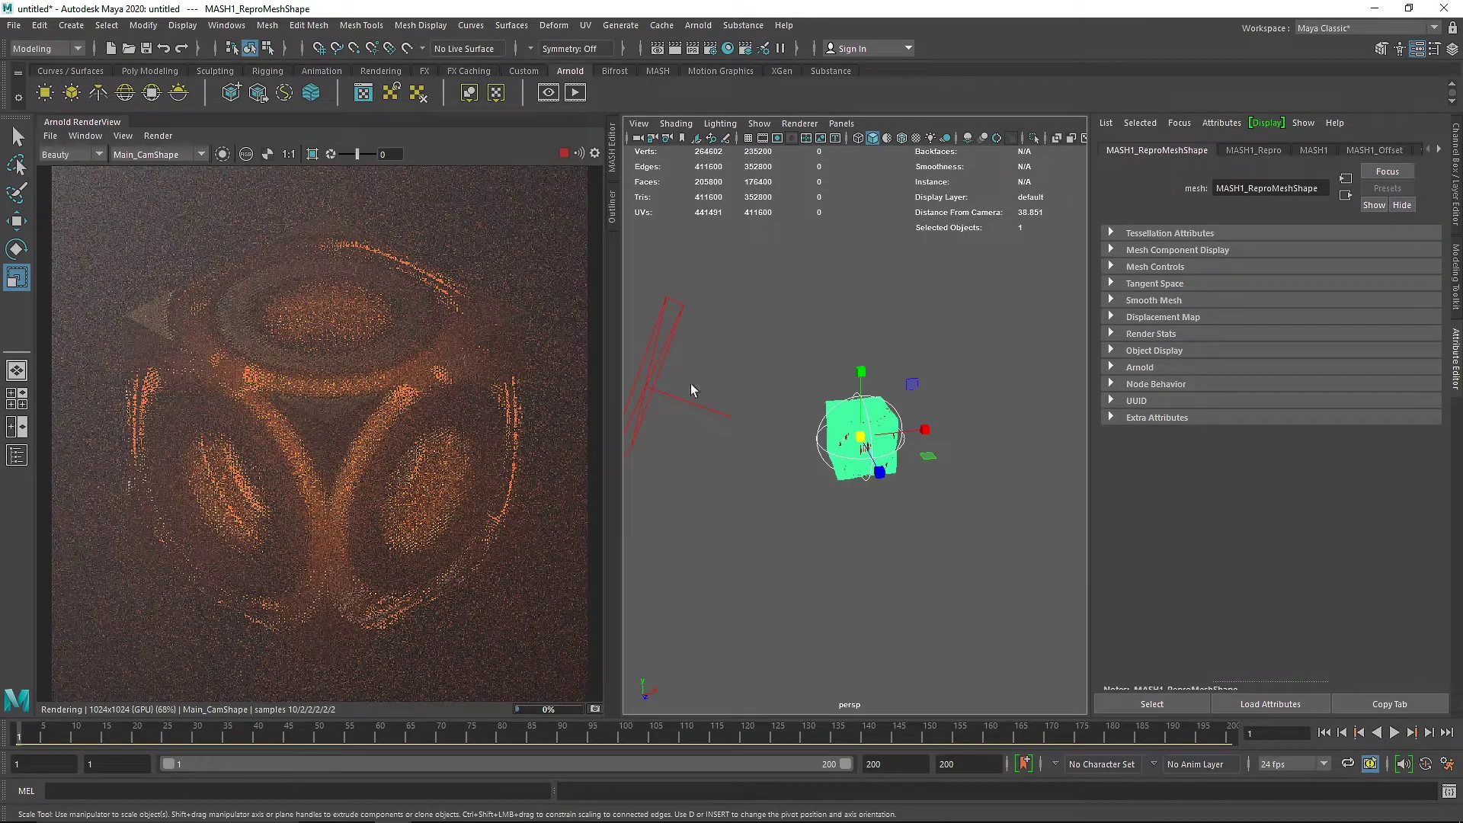
Select the area light, enable its colour temperature, and set the temperature to about 2153
click(652, 375)
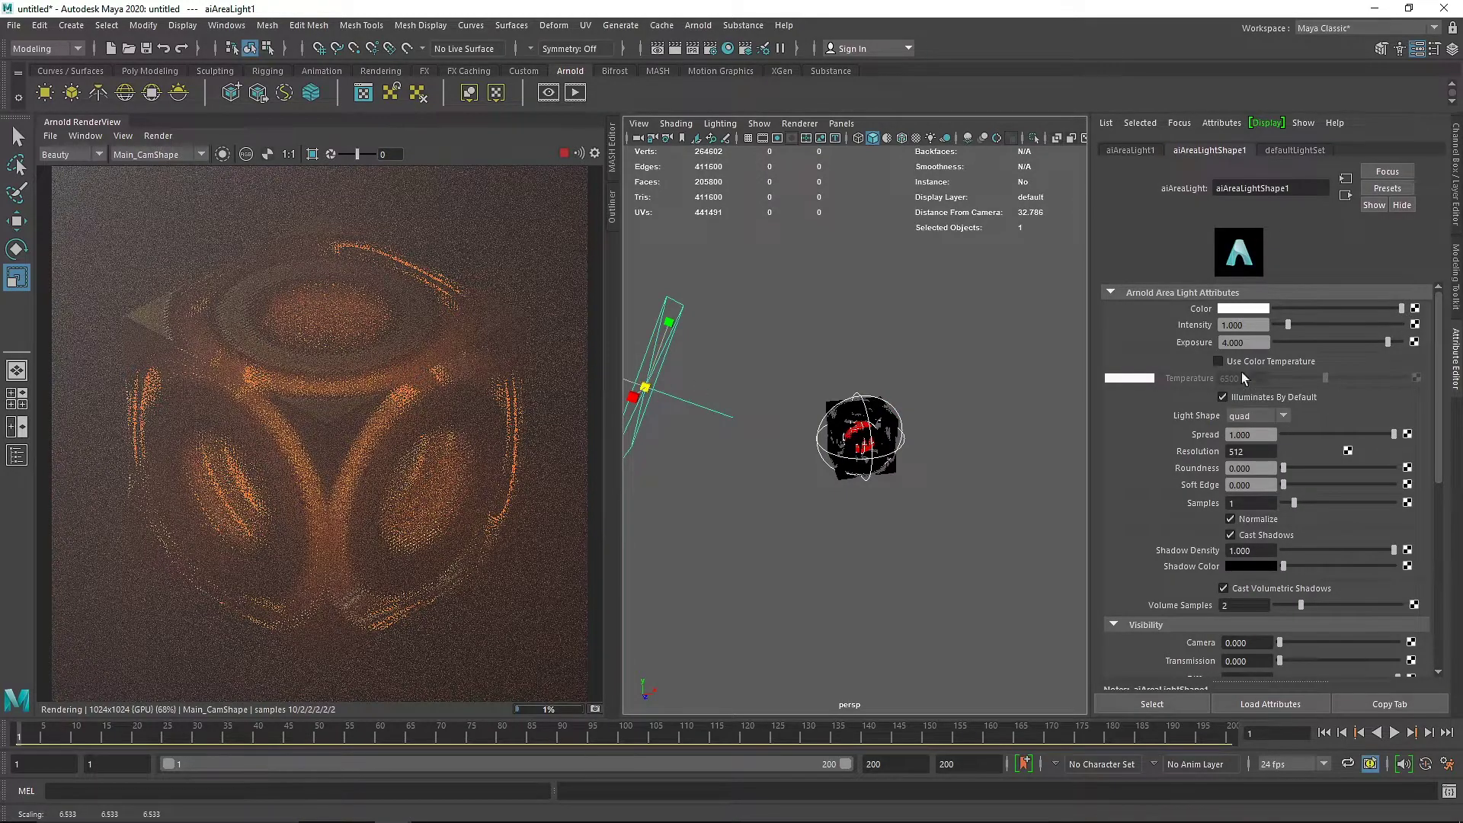
click(1218, 361)
click(1285, 377)
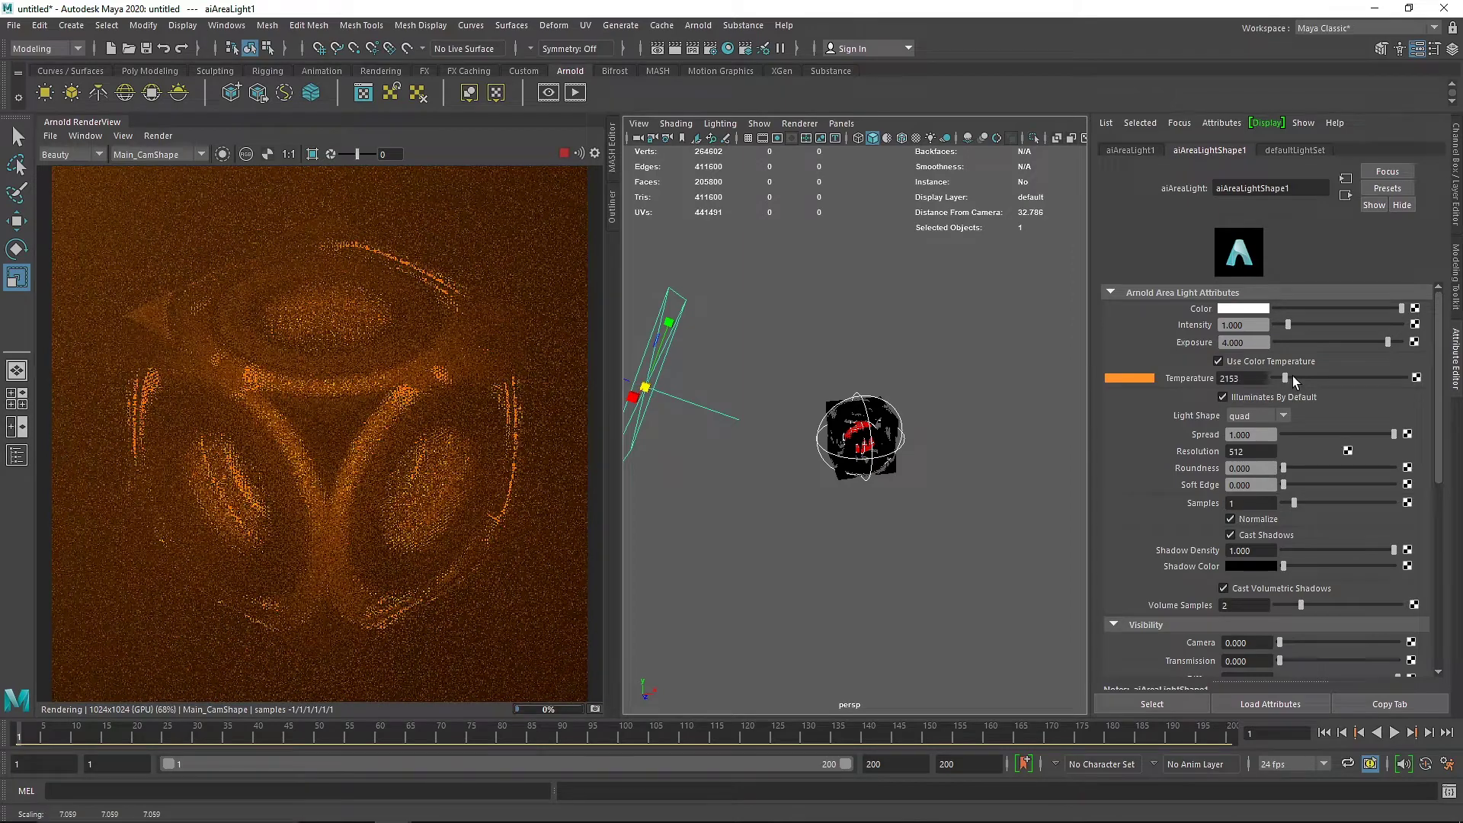
Lower the area light's Volume visibility to about 0.288 and set its Exposure to 6
scroll(1326, 640, down, 4)
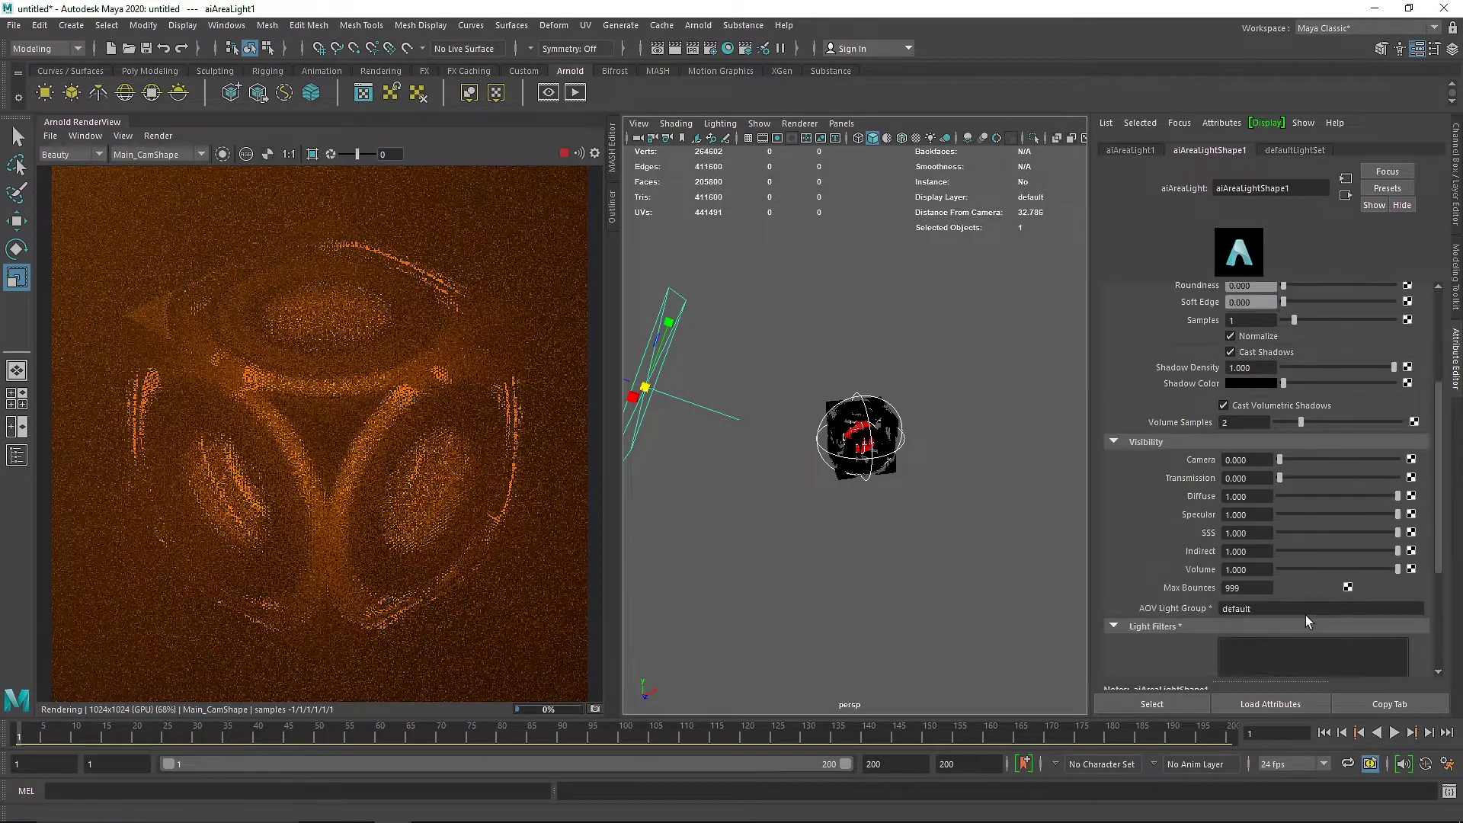
scroll(1313, 610, up, 1)
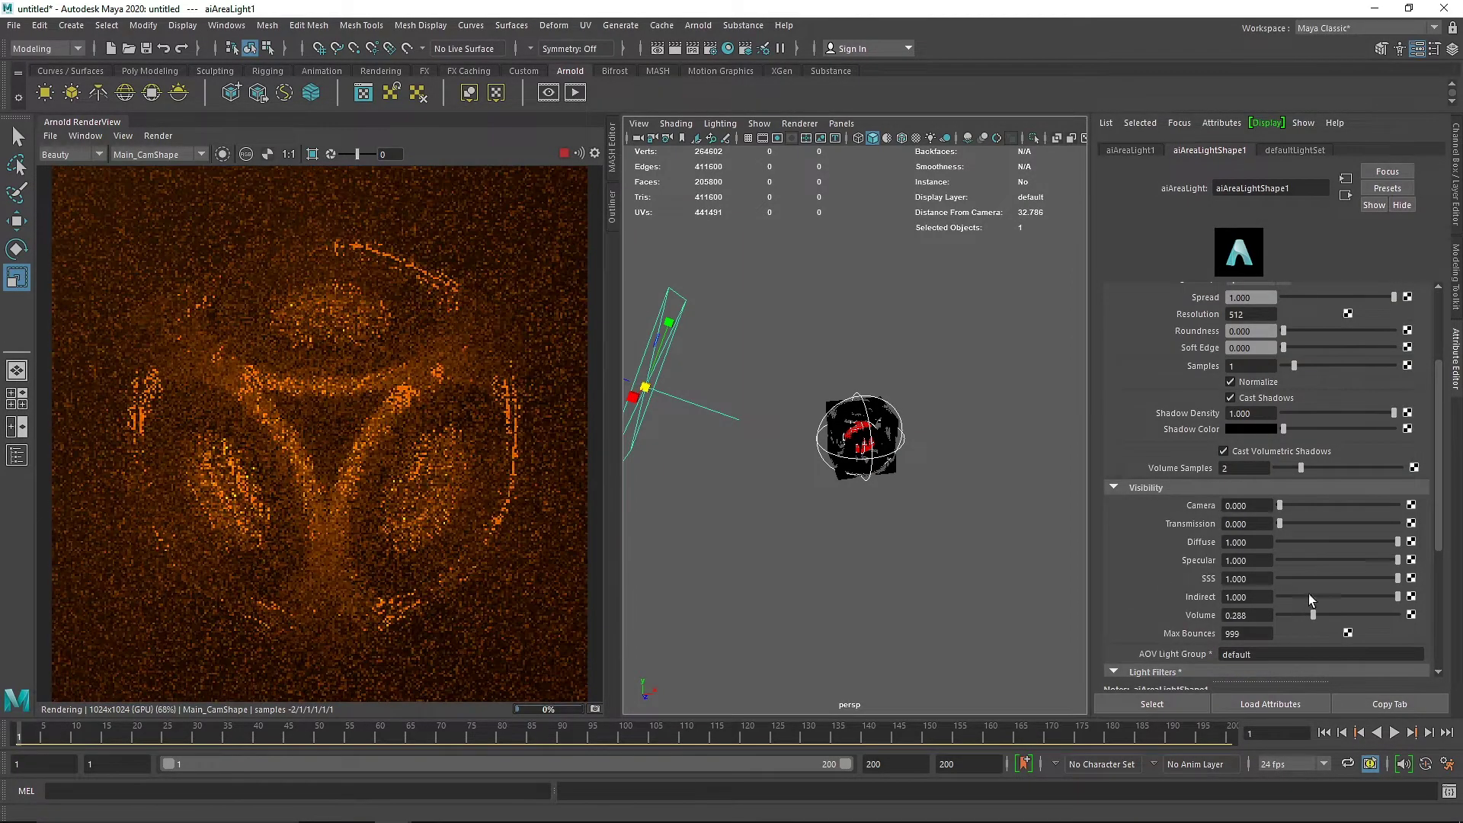
scroll(1309, 602, up, 3)
text(6)
key(Return)
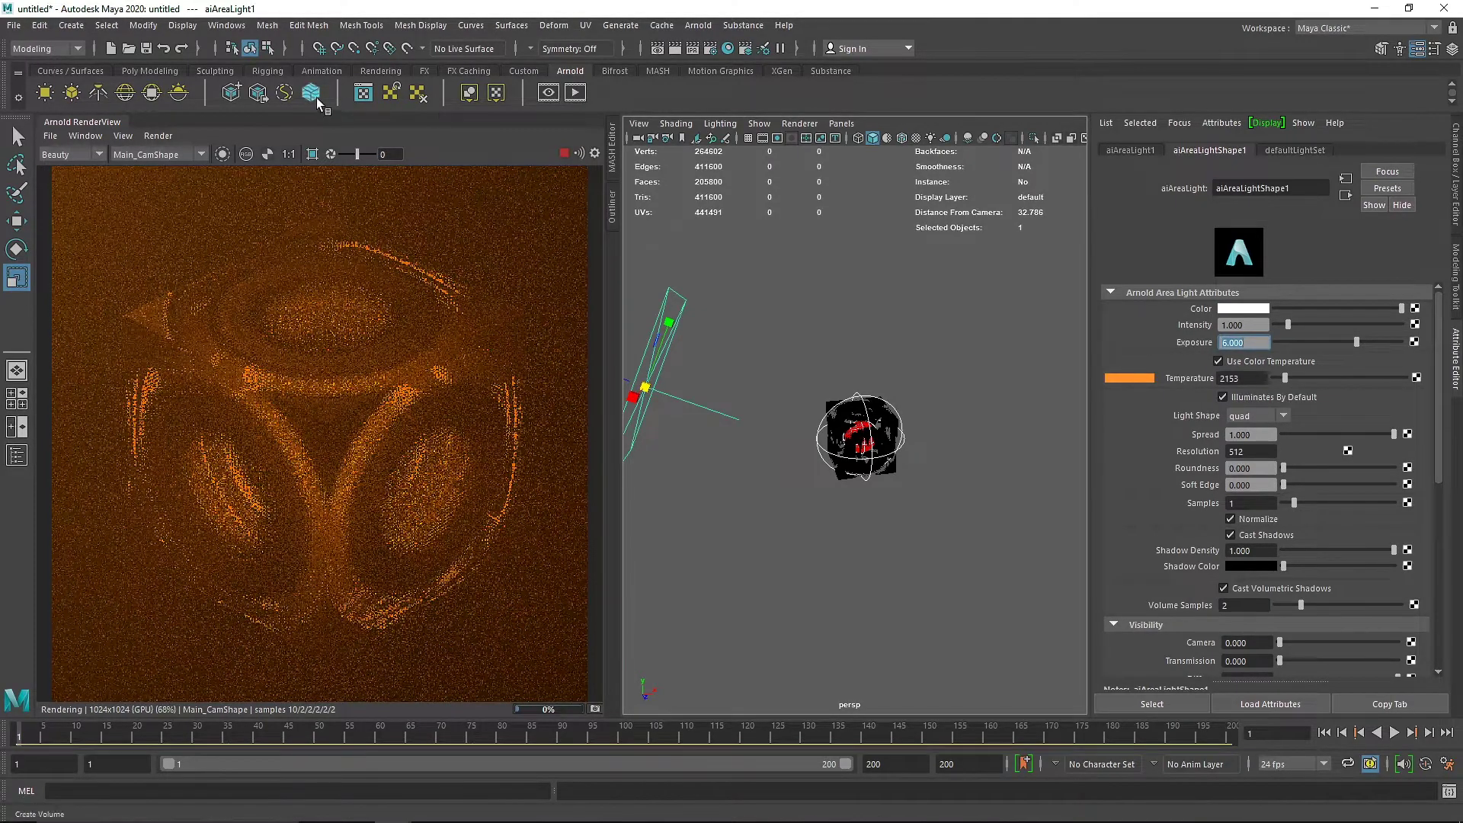
Stop the render and create a directional light
click(564, 153)
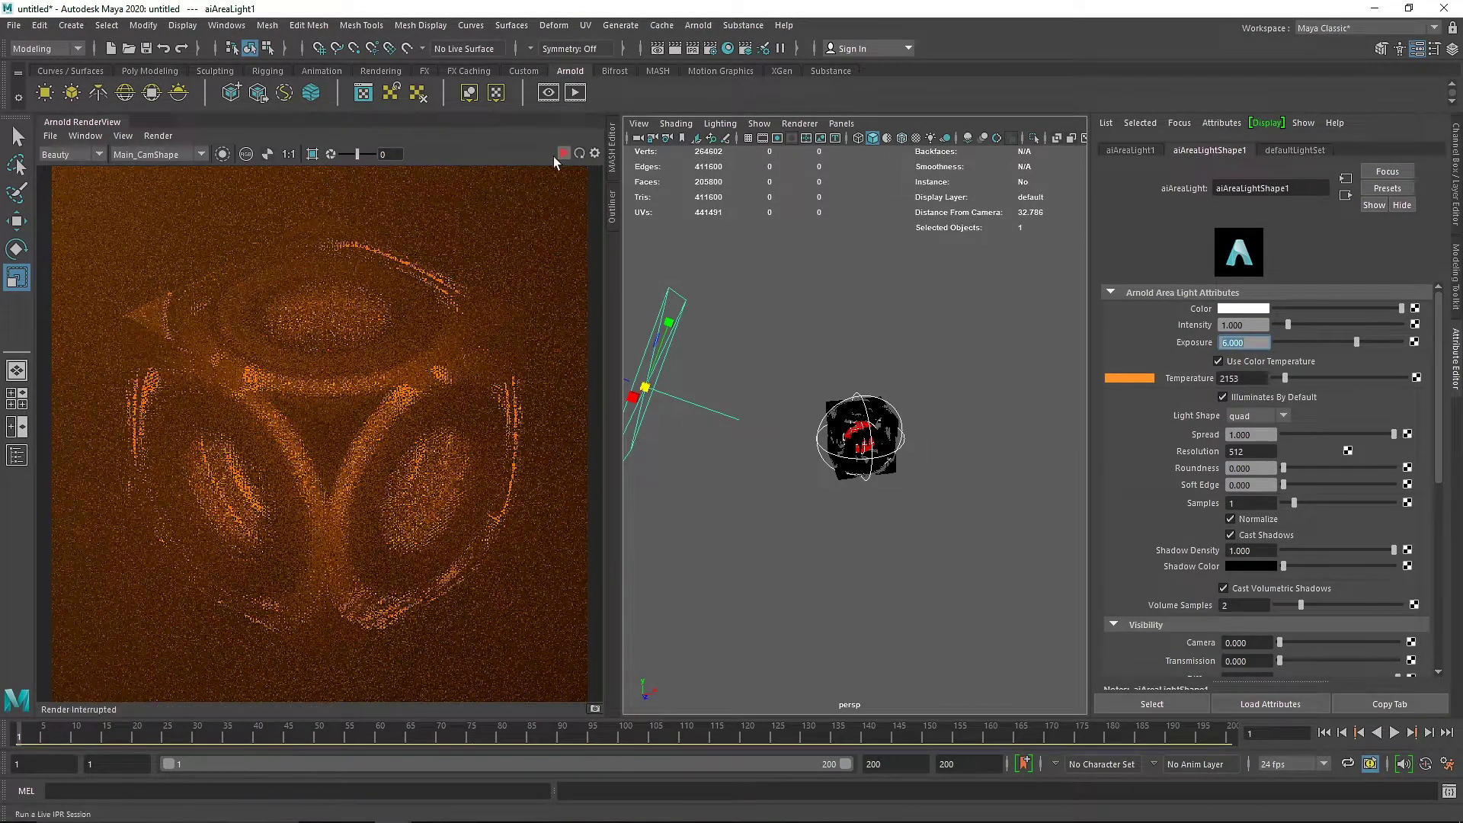
click(381, 70)
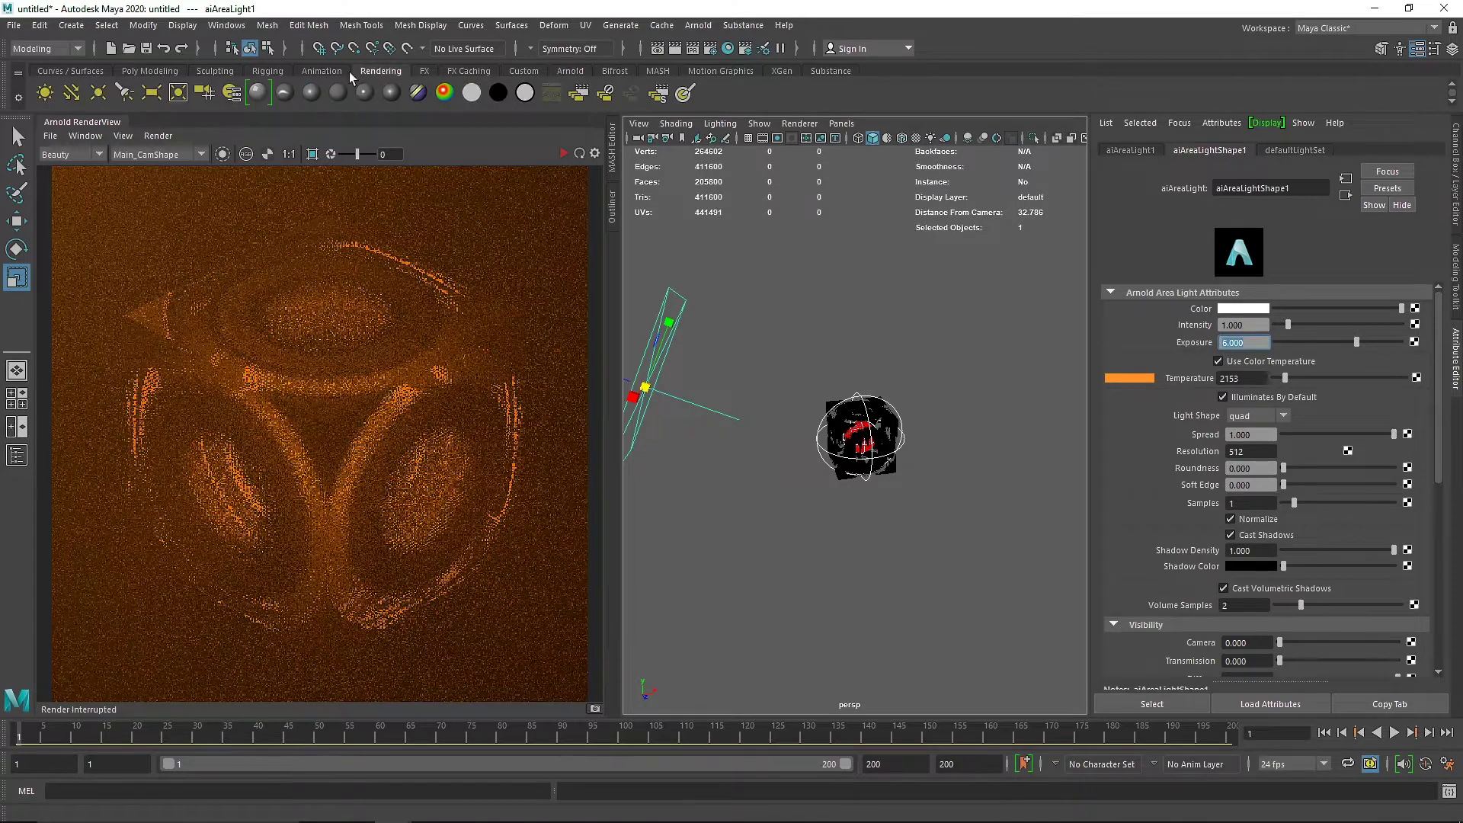
click(70, 93)
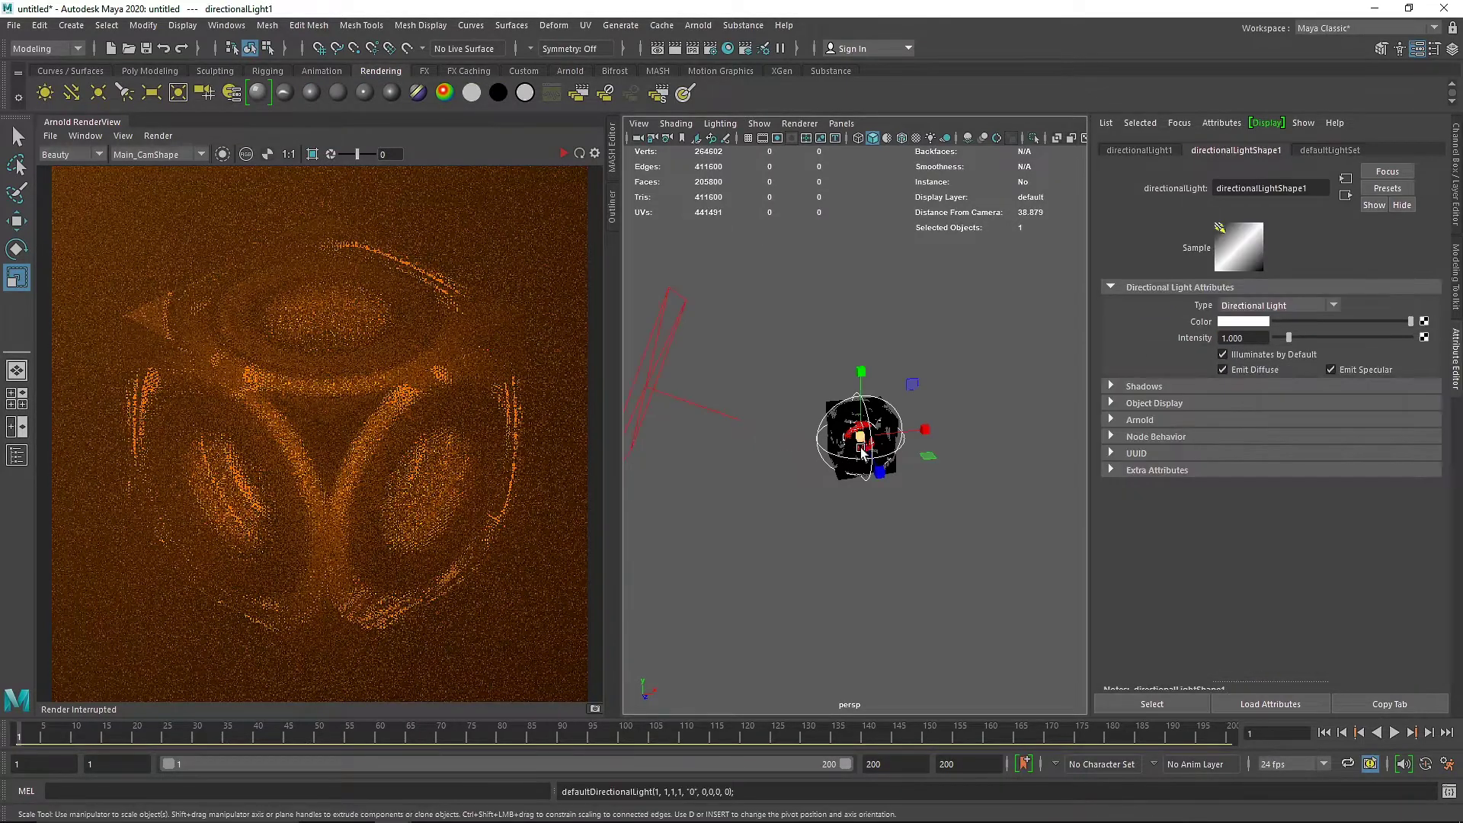
Move the directional light beside and below the cube, rotate it to point at the cube, and restart the render
alt+drag(955, 455, 859, 496)
key(e)
click(566, 153)
drag(830, 525, 733, 521)
key(w)
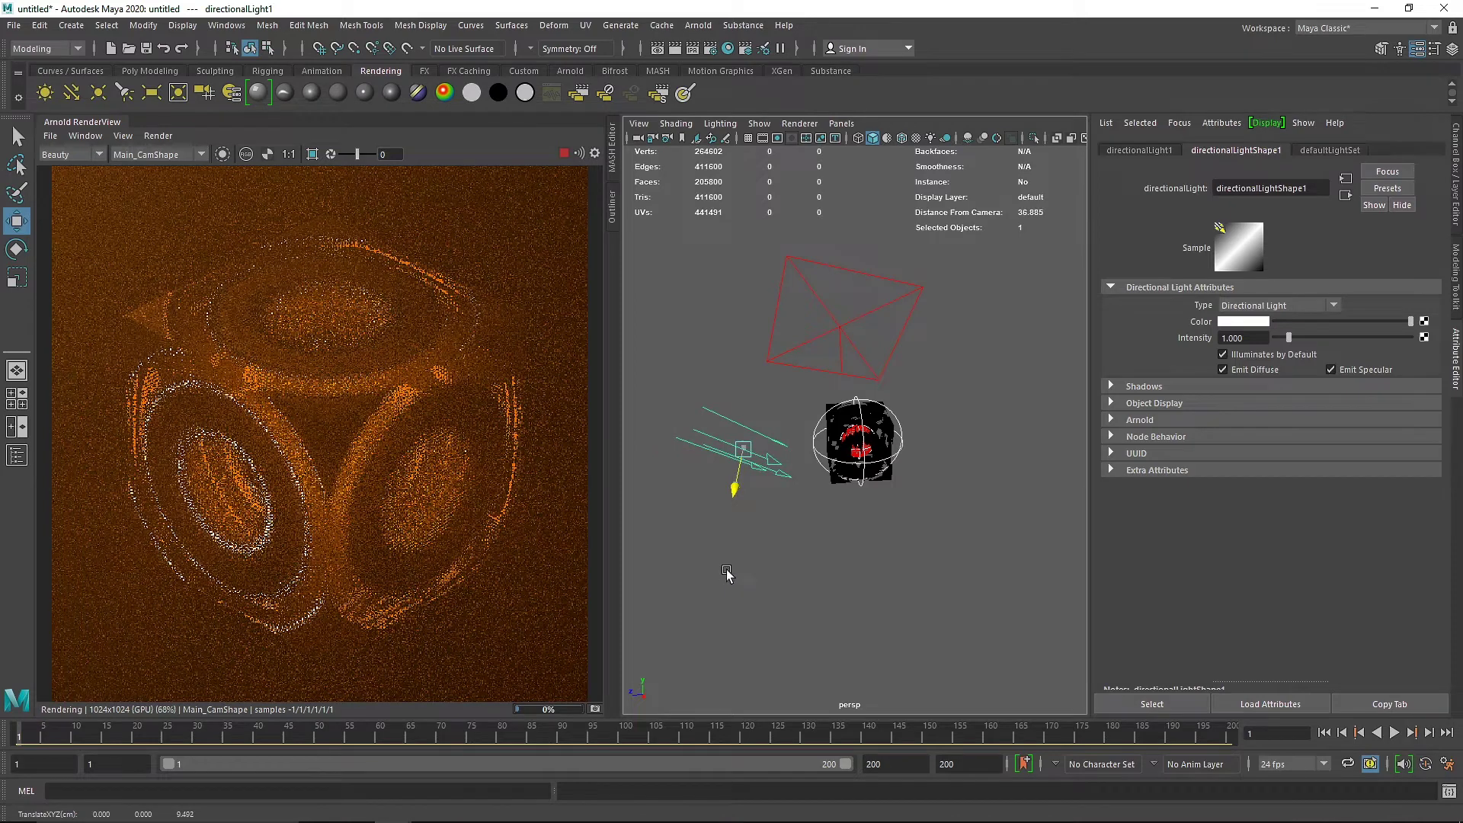
drag(736, 456, 714, 543)
key(e)
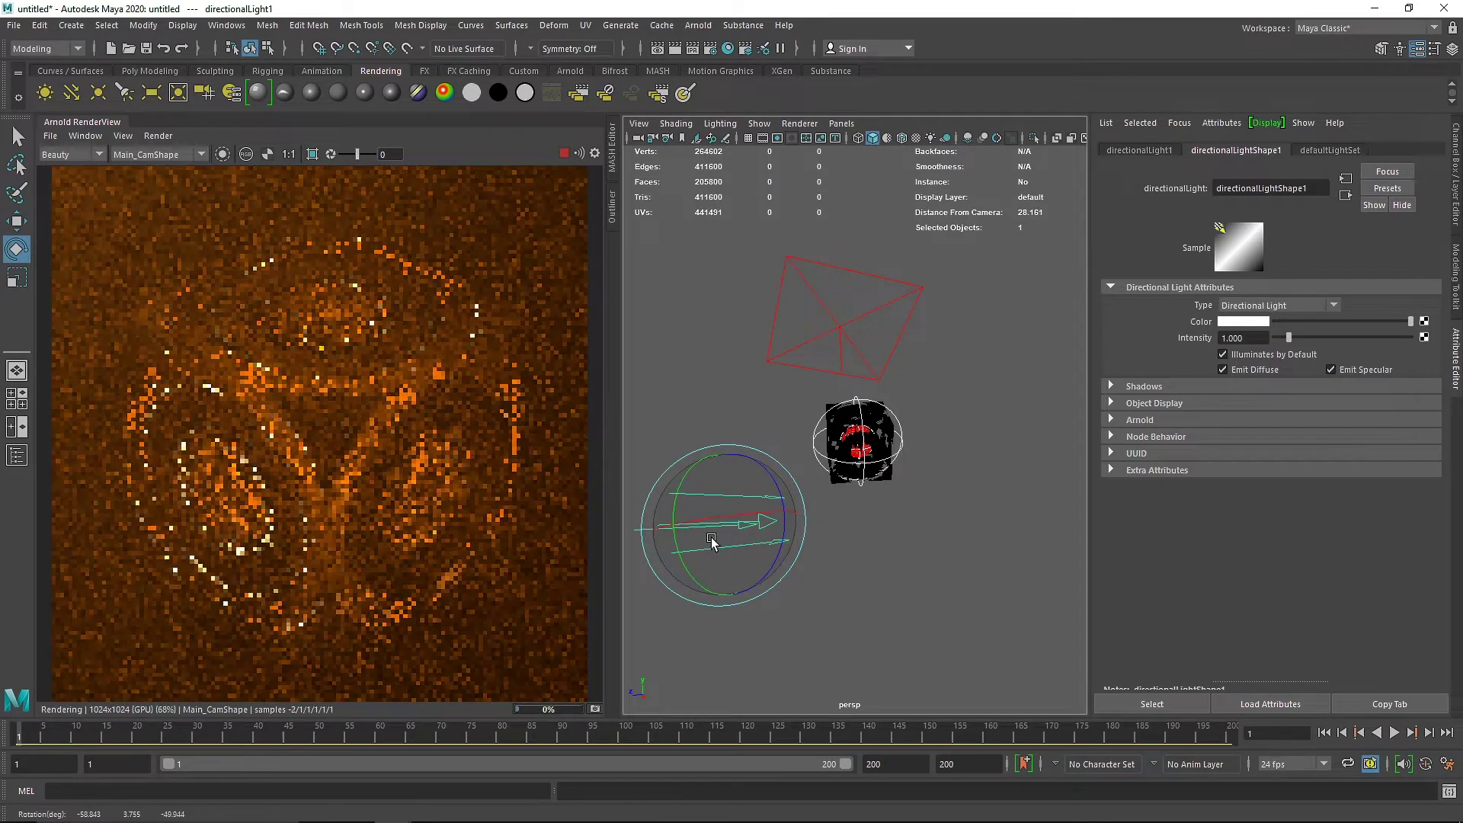
Enable colour temperature in the directional light's Arnold settings and set it to about 2833
click(1178, 420)
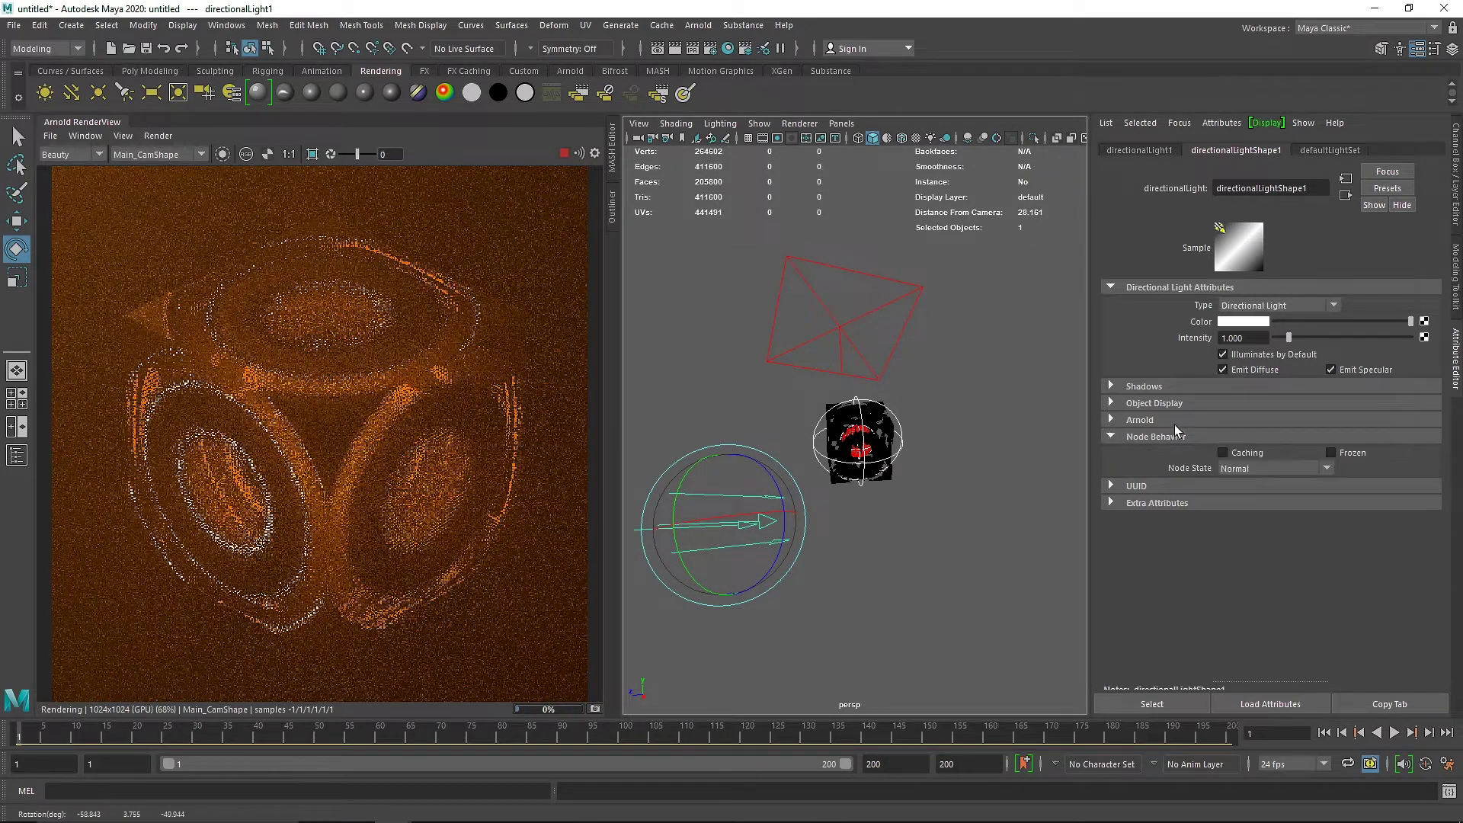
click(1219, 439)
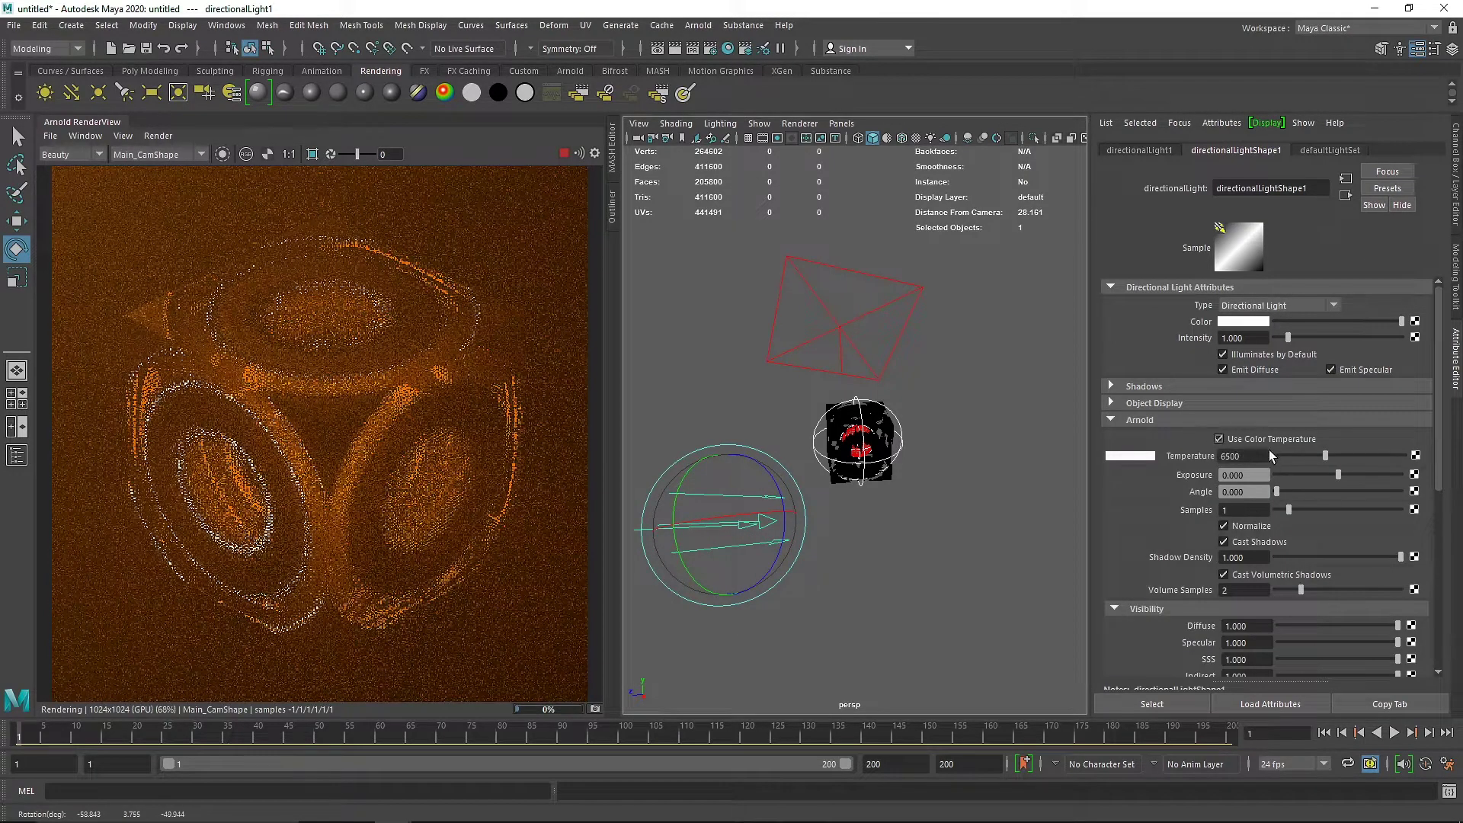
click(1296, 455)
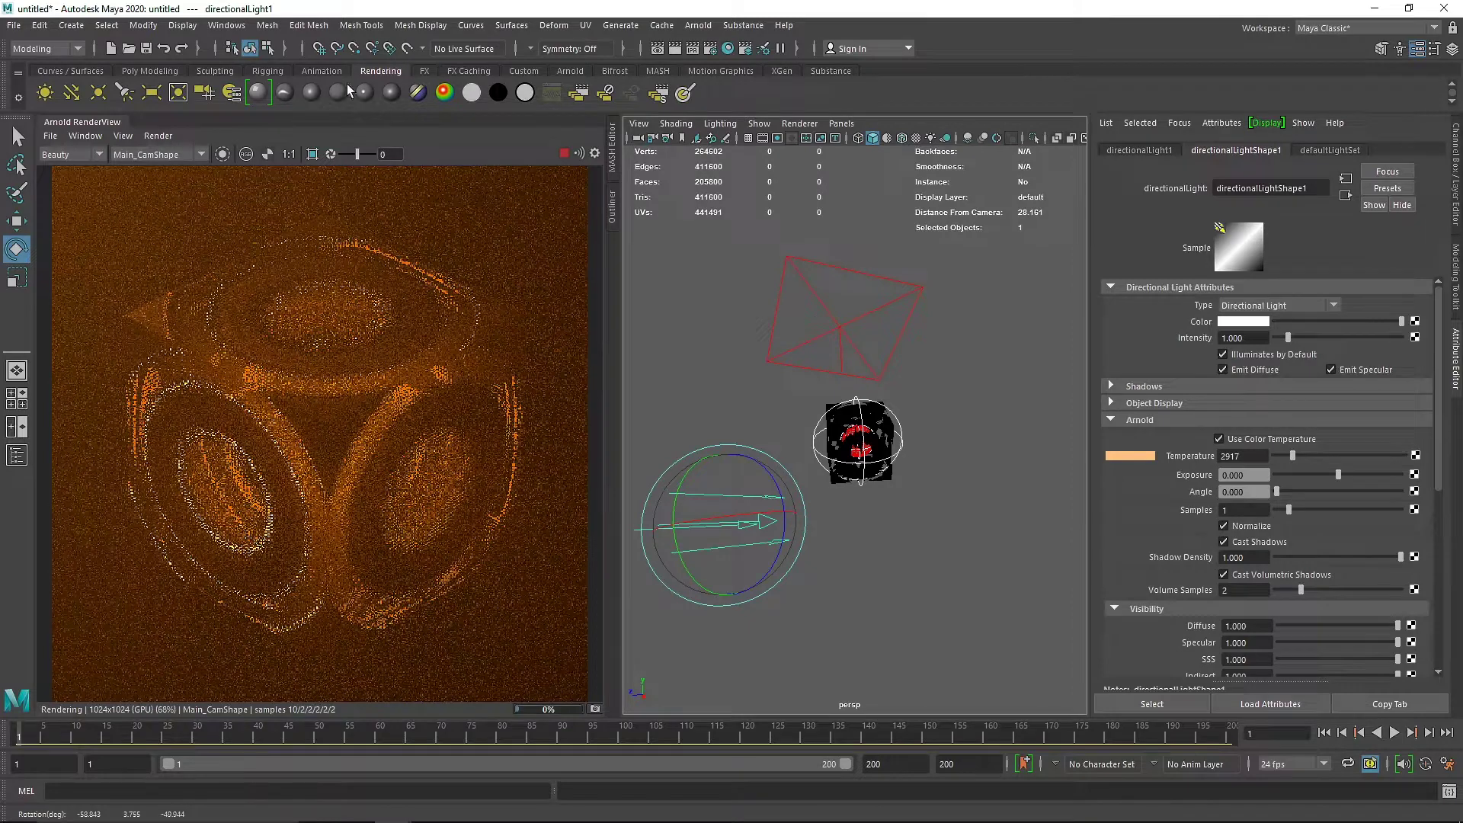
Create an Arnold skydome light and set its Intensity to 0.2
click(570, 70)
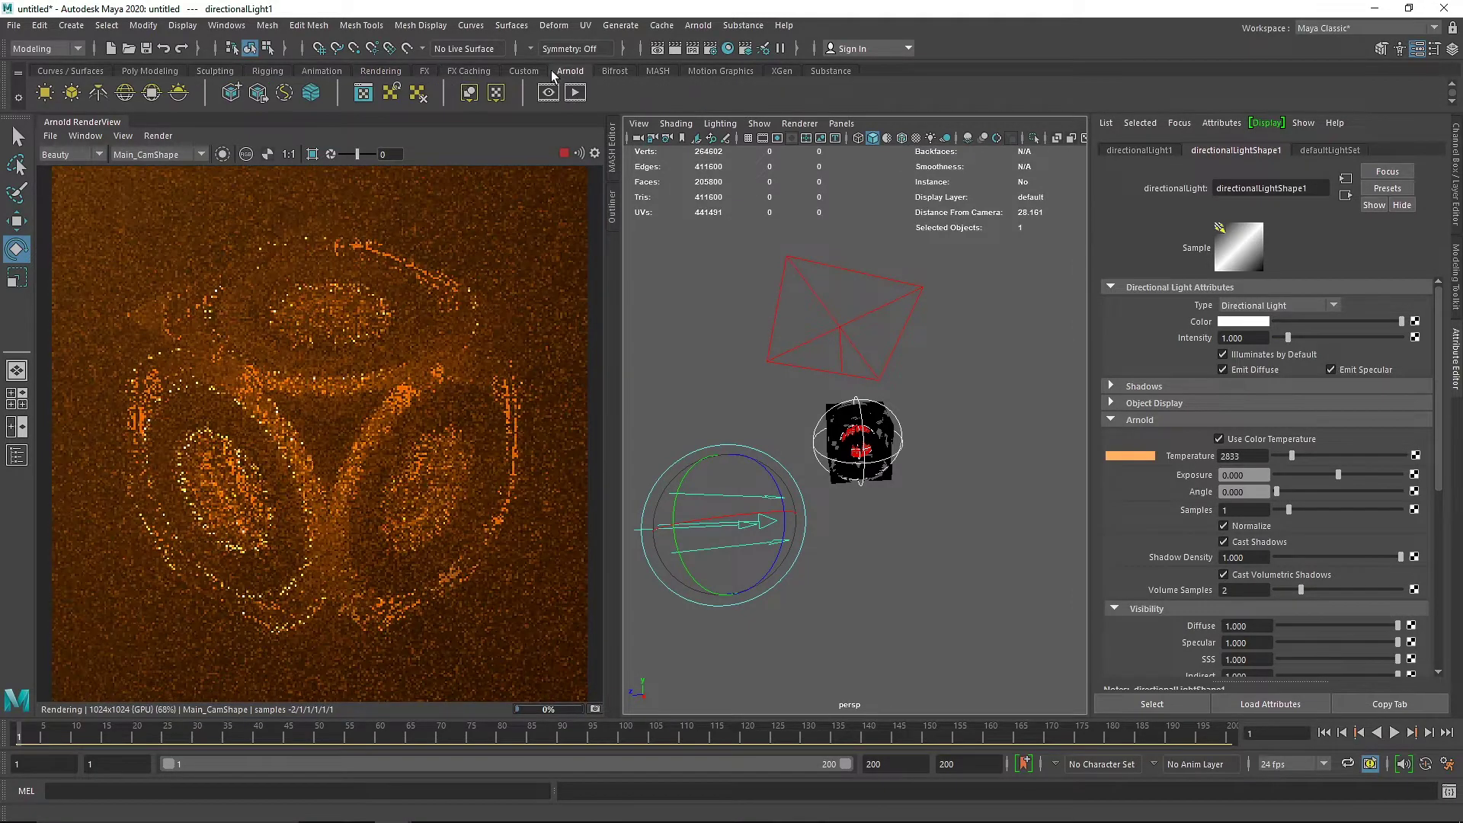
click(132, 96)
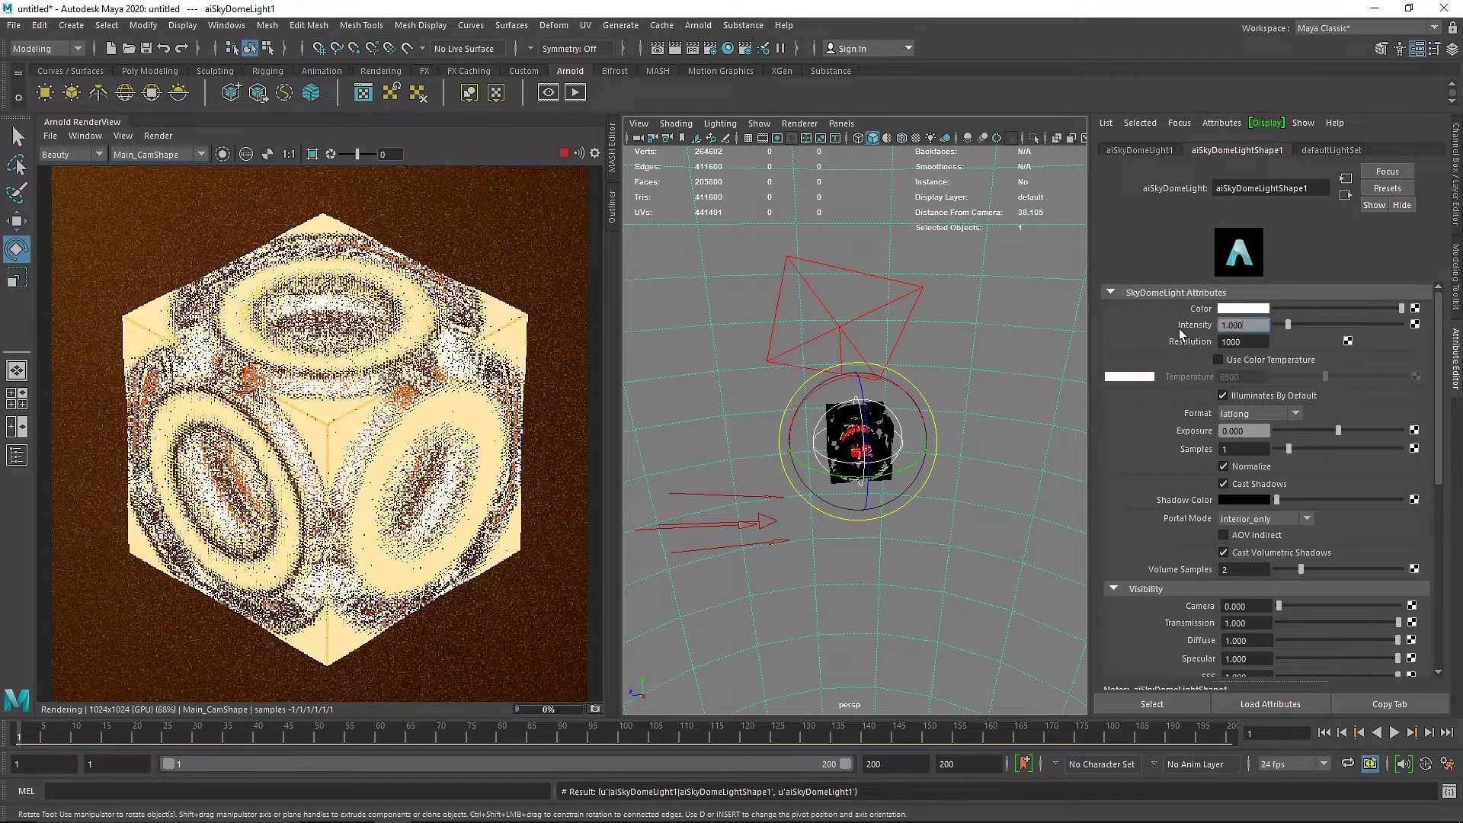
click(1223, 326)
text(.2)
key(Return)
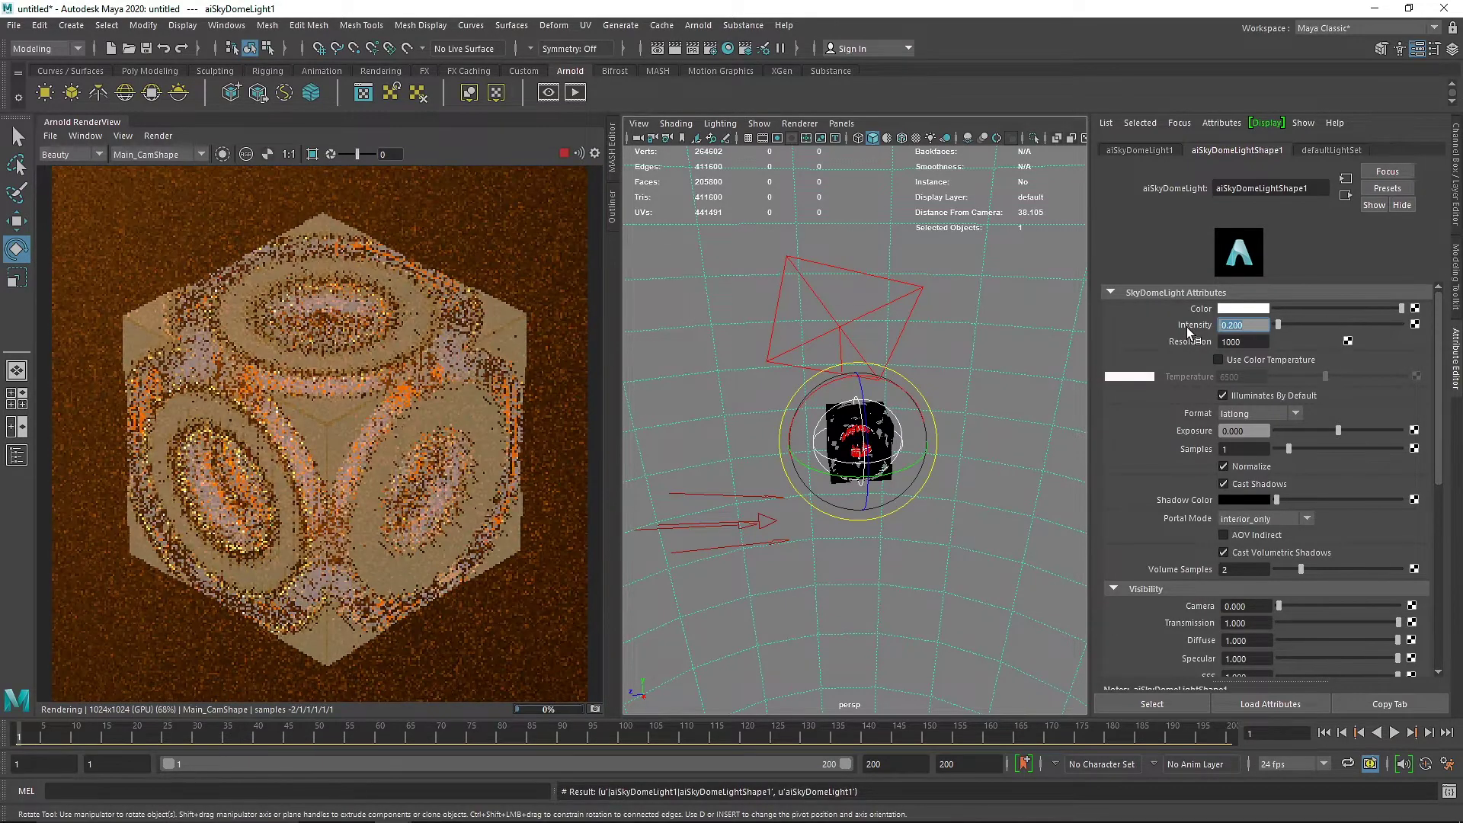
Reduce the skydome light's Intensity to 0.1
text(.1)
key(Return)
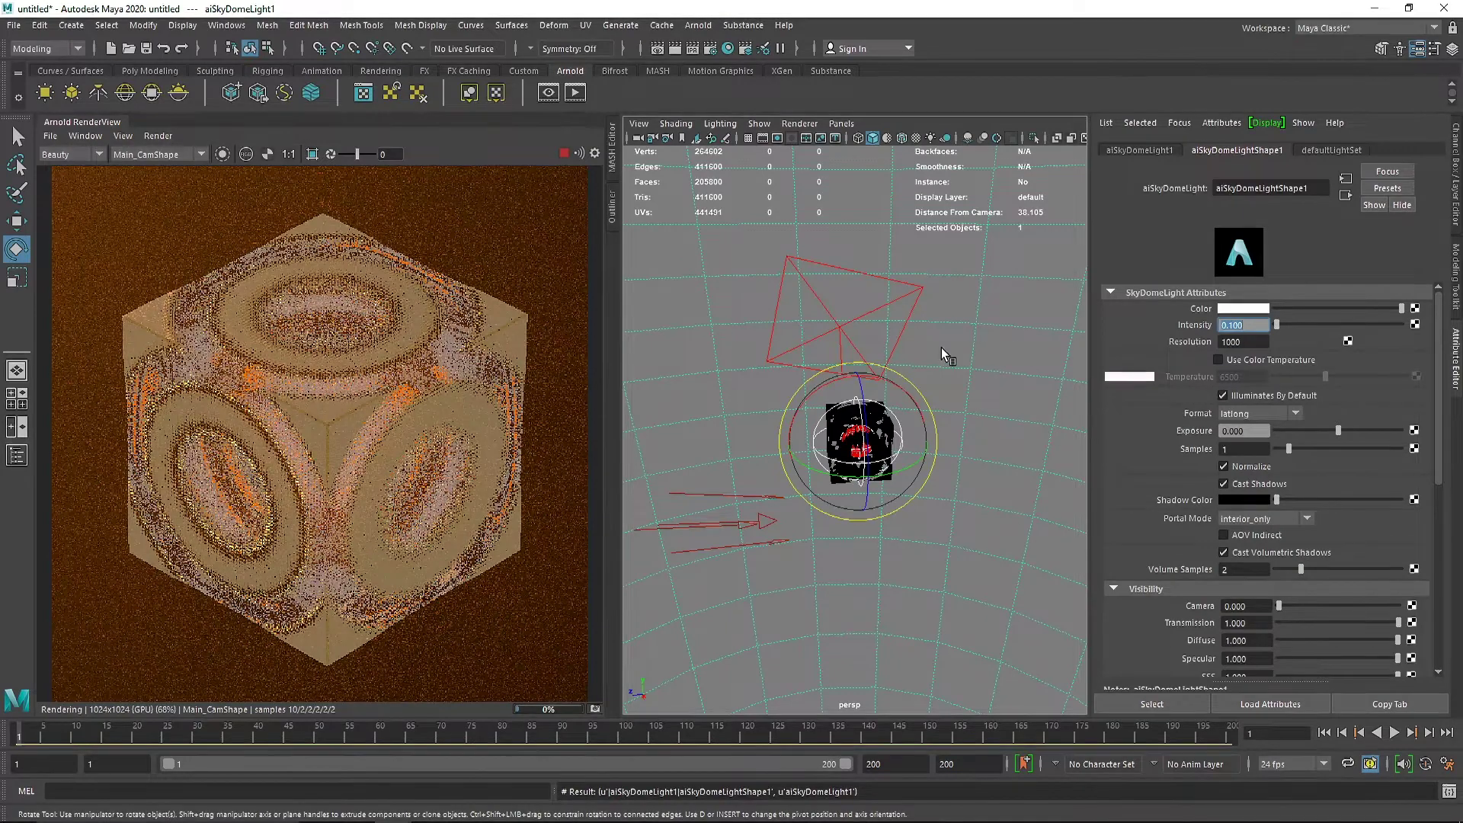
drag(757, 413, 885, 391)
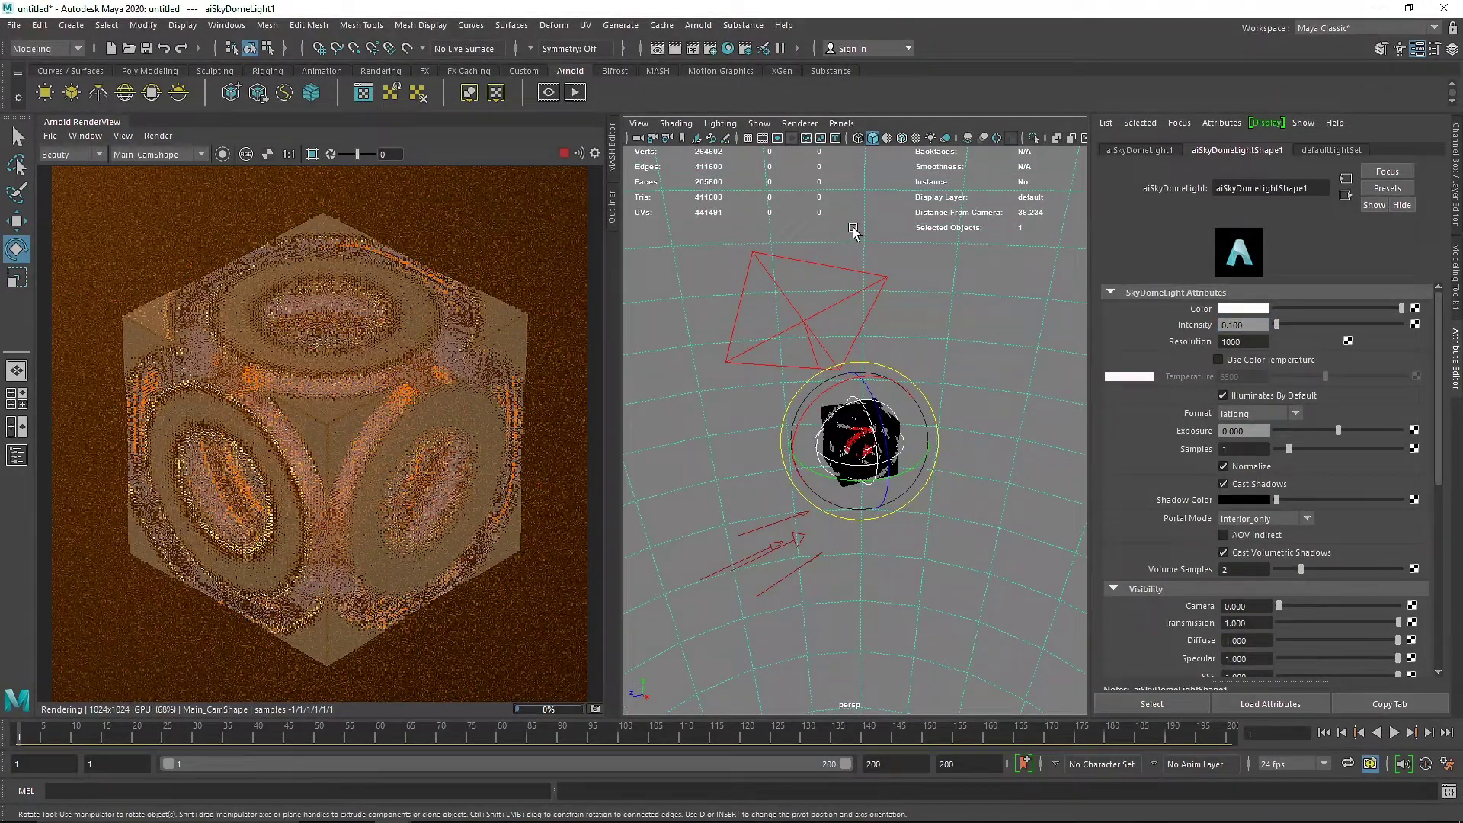
Deselect the skydome light and restart the Arnold render
click(836, 281)
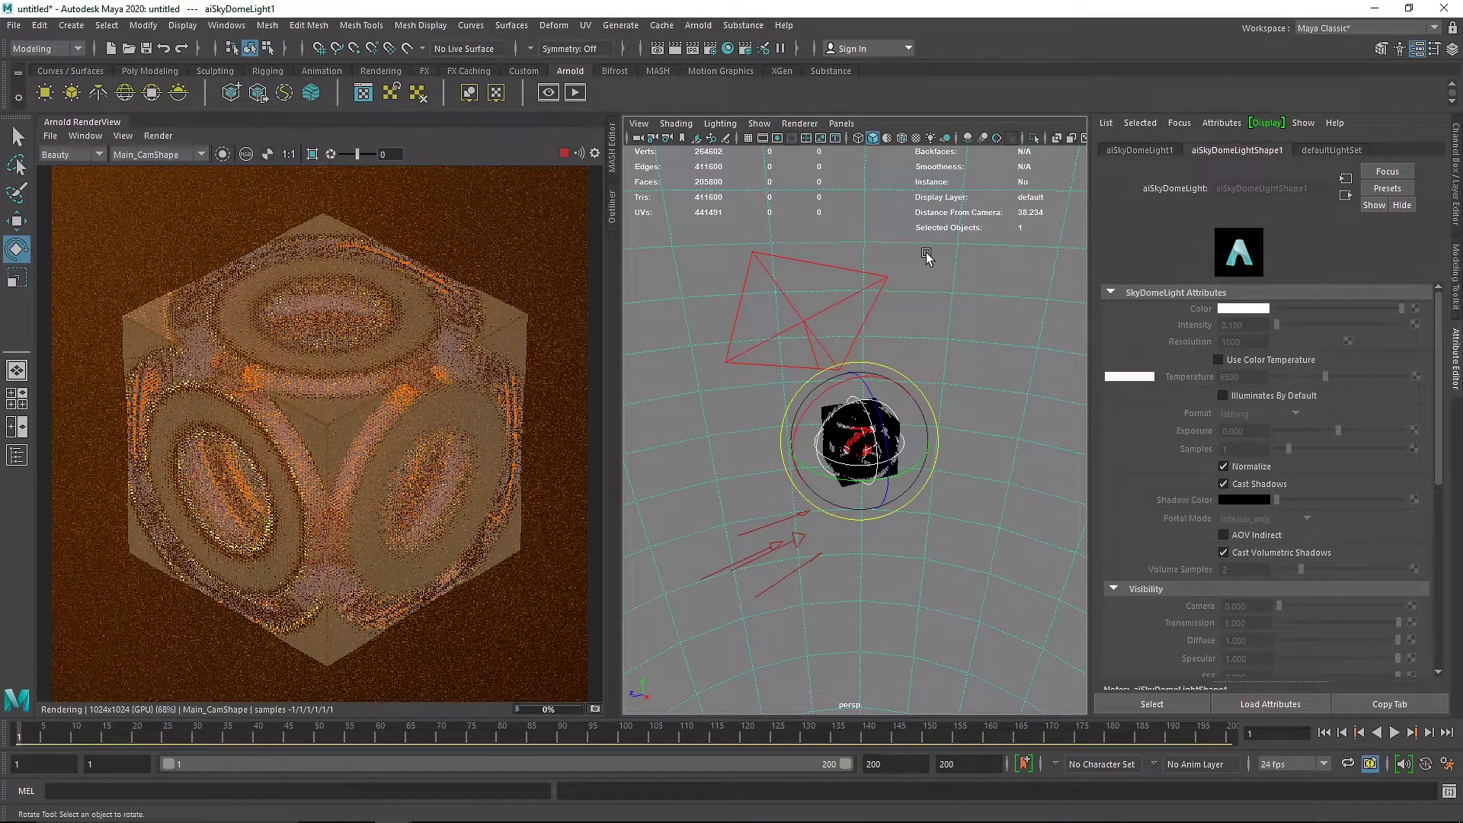
click(565, 154)
click(565, 154)
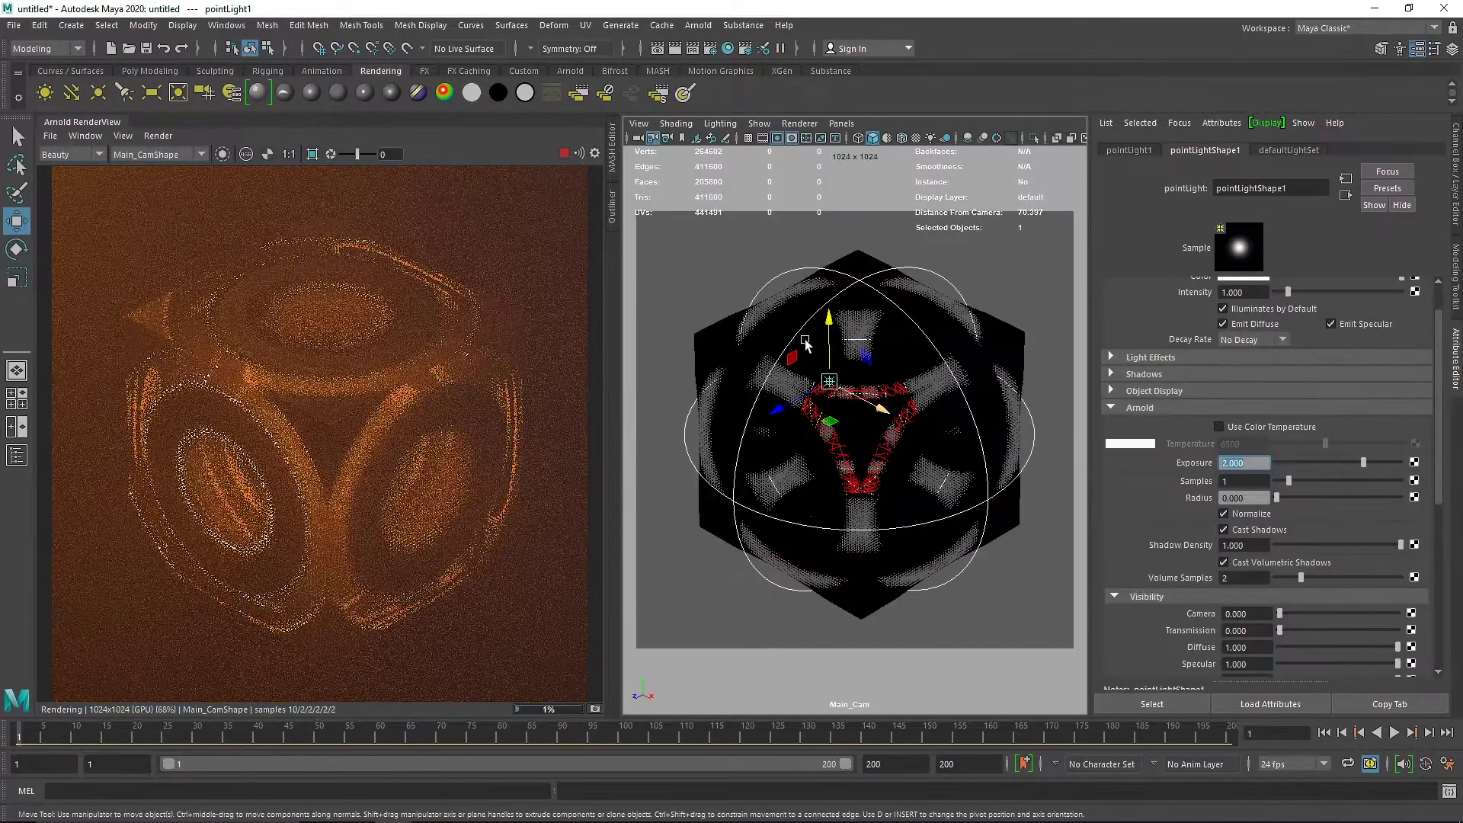
Set the Exposure of the light_pSphere1 mesh light to 6
click(612, 207)
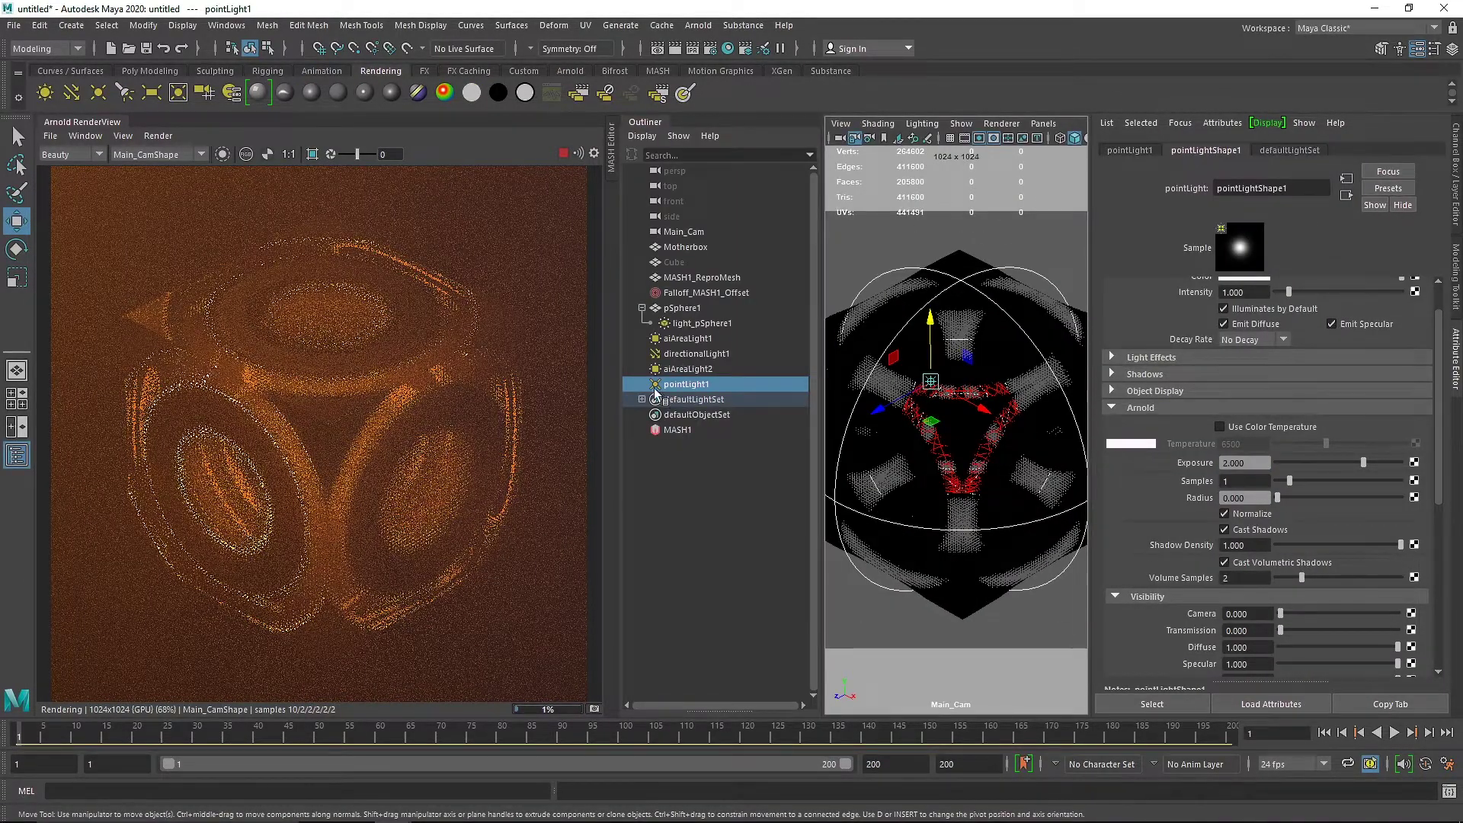
click(679, 324)
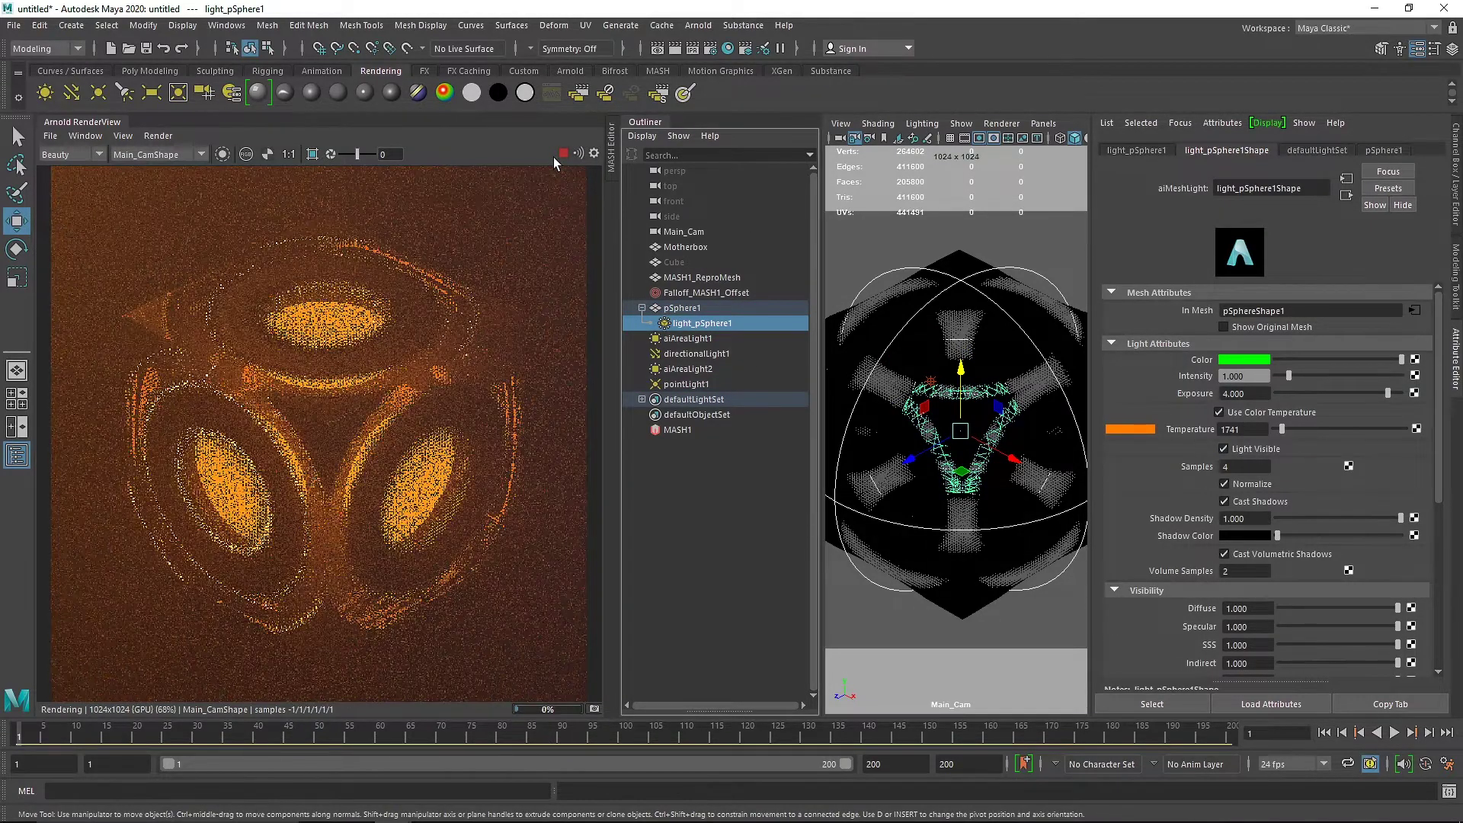
double_click(1243, 393)
text(6)
key(Return)
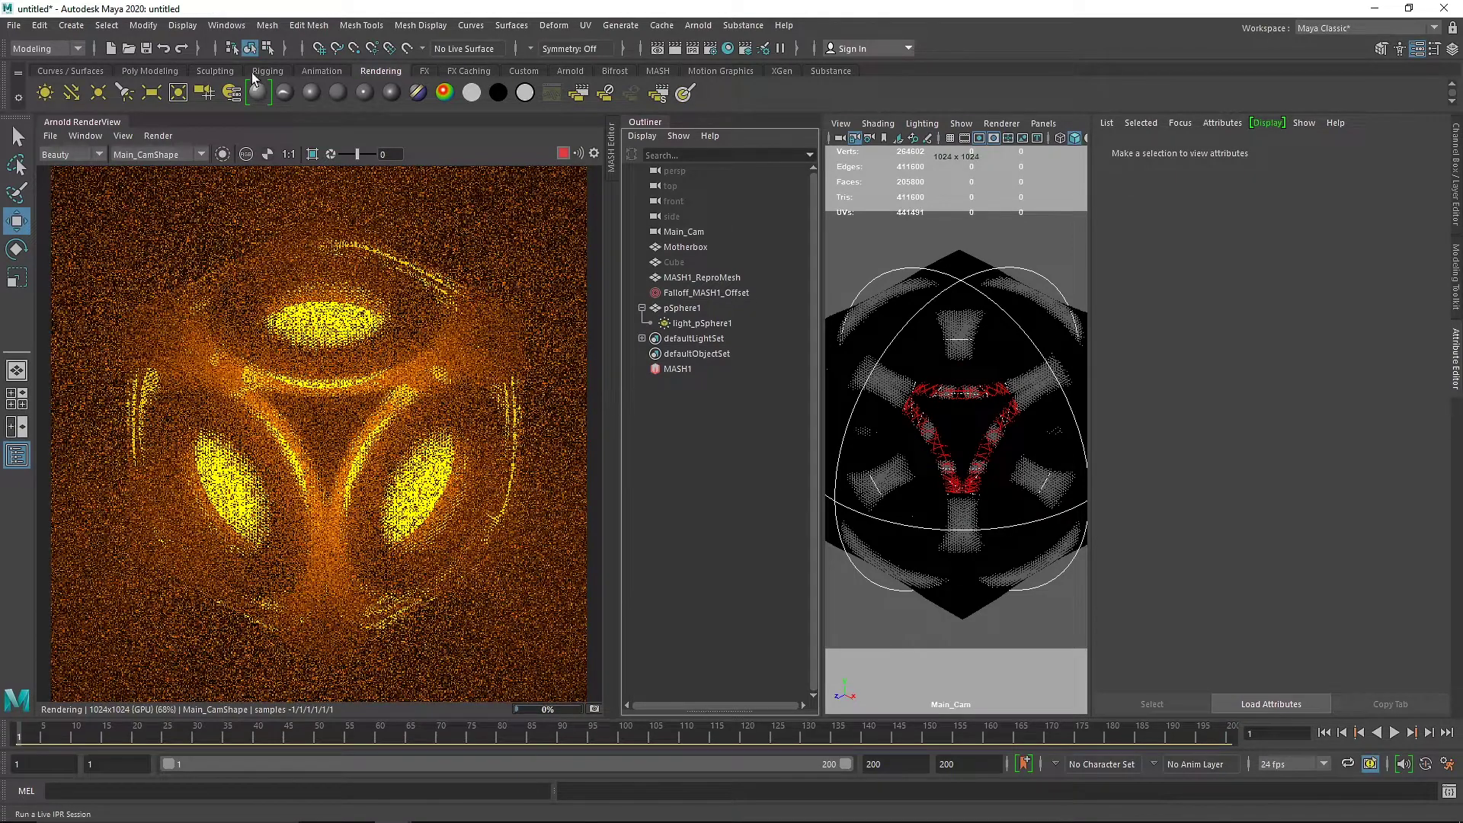
Create an Arnold skydome light and open the texture choice for its Color
click(577, 72)
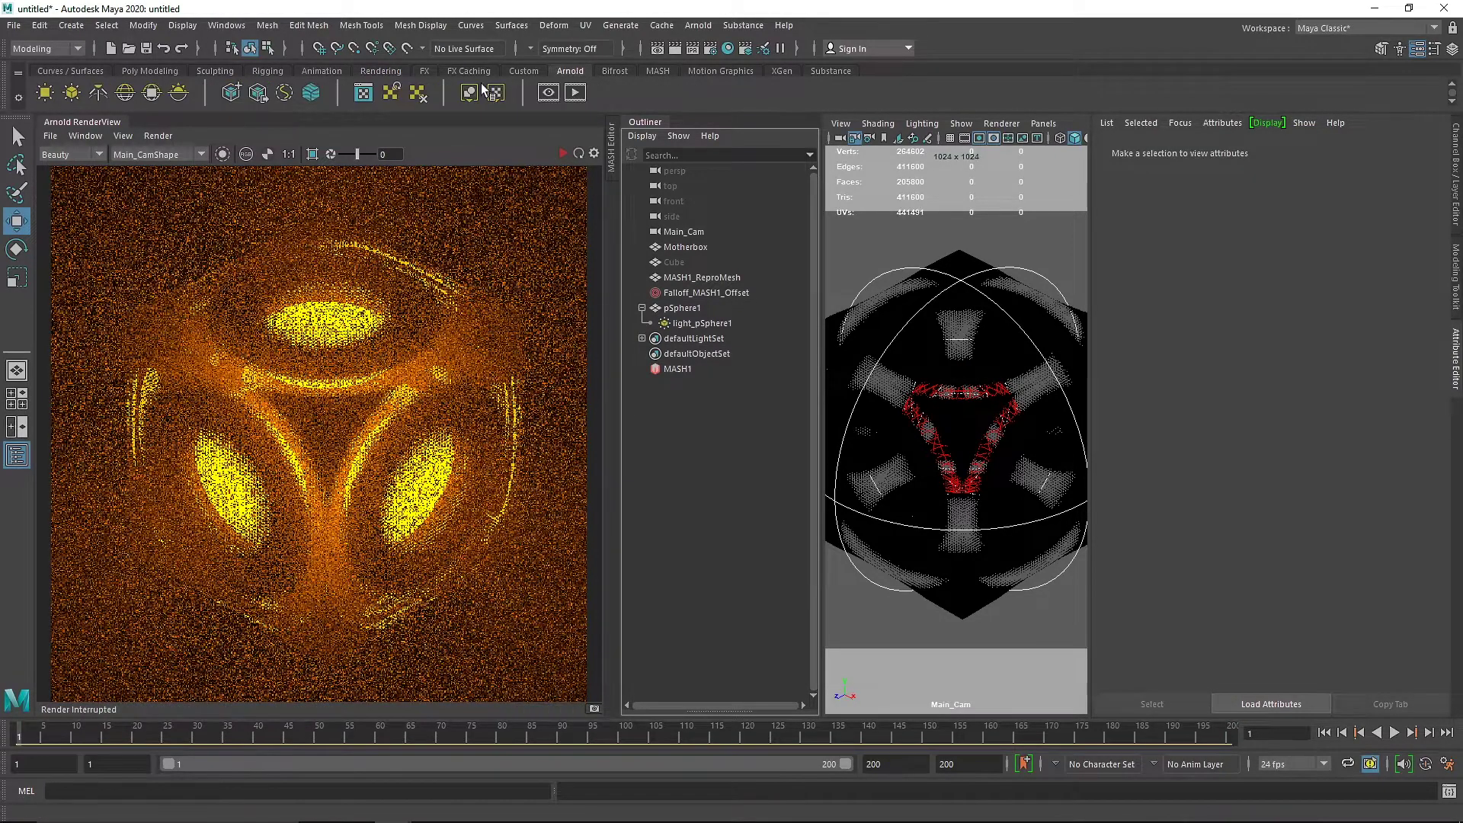
click(125, 93)
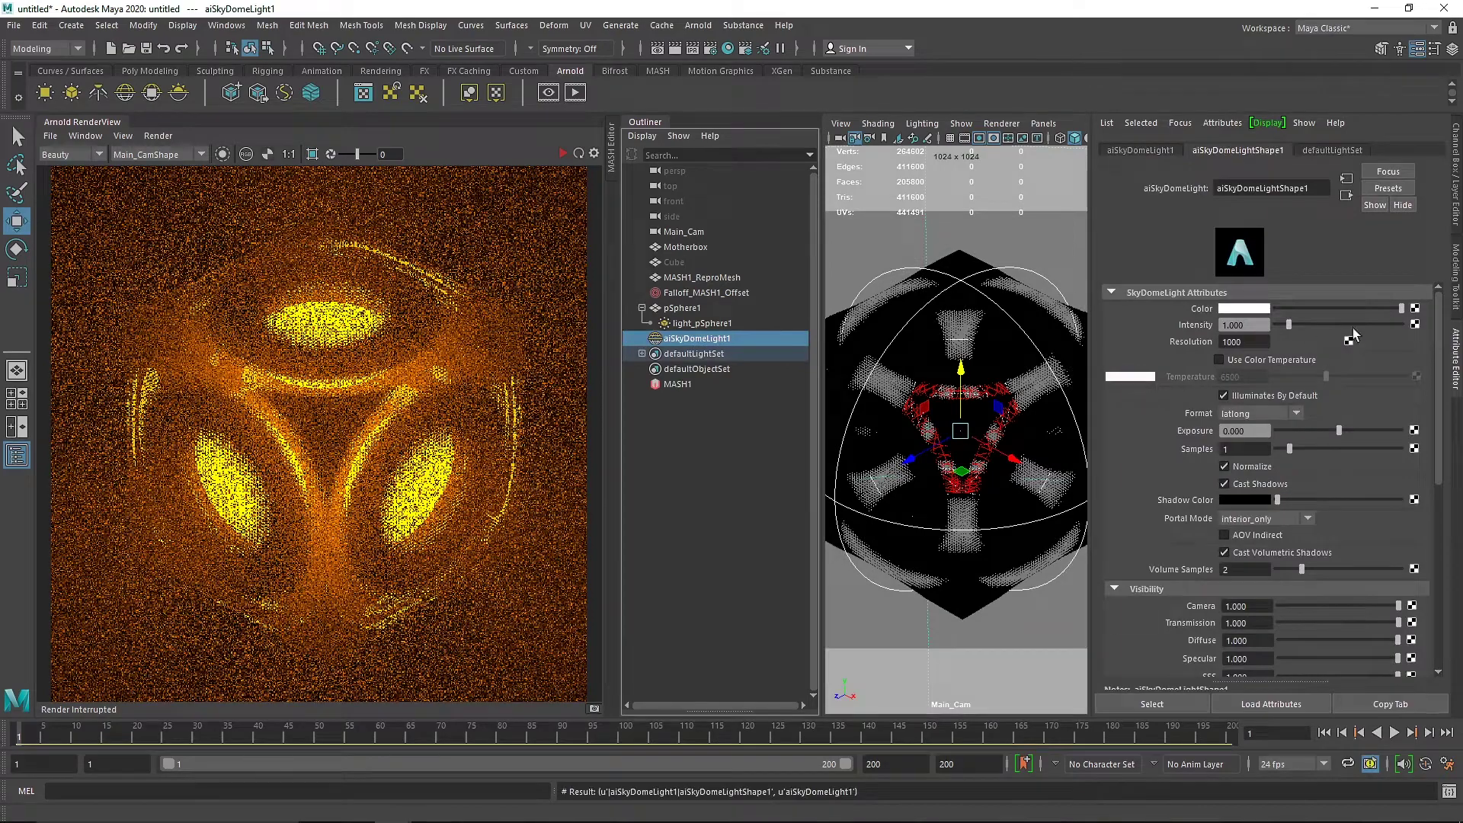
click(1415, 308)
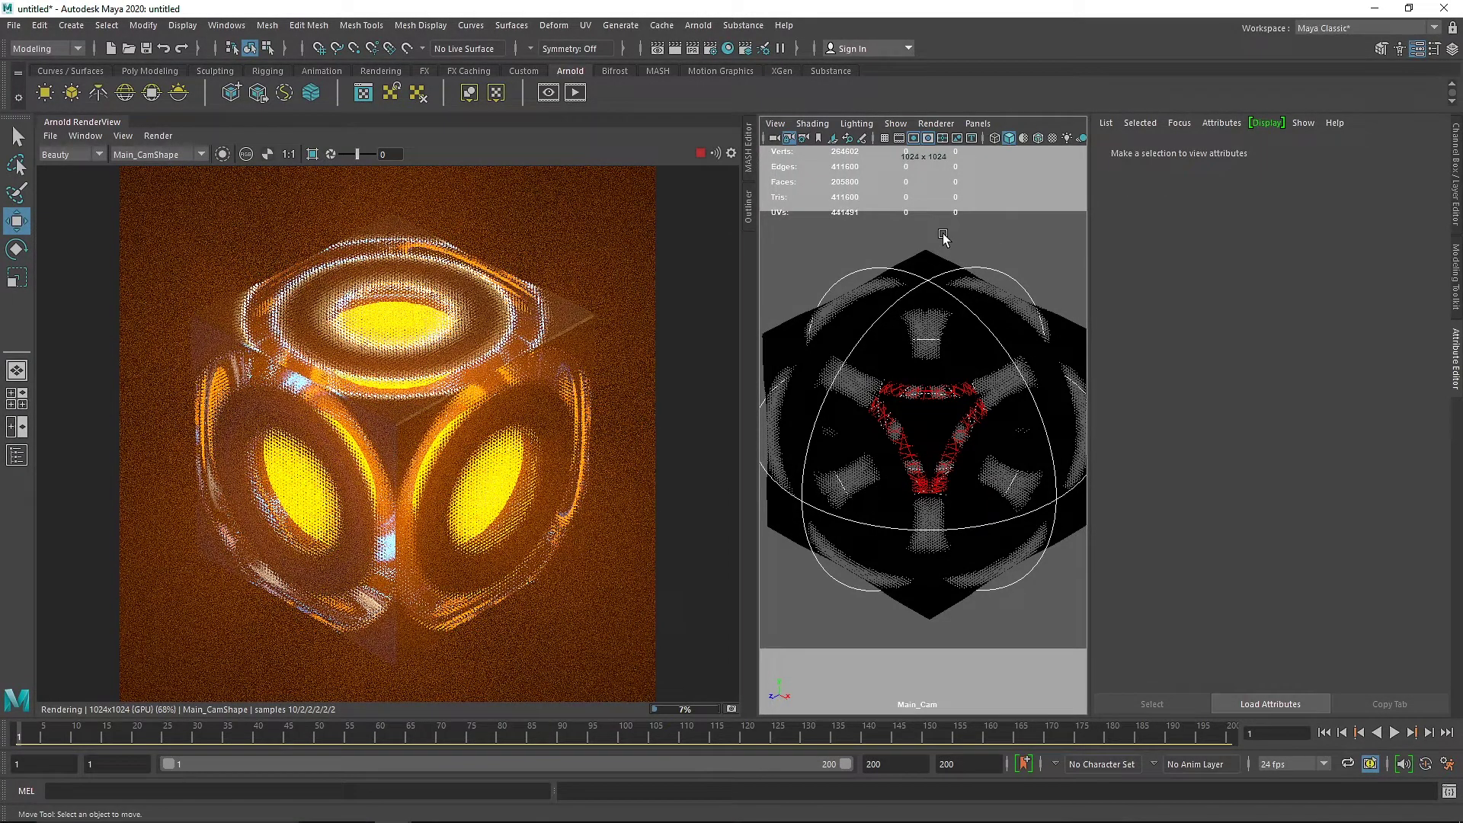
Change the specular colour of the MASH mesh's Cube1 material to a more saturated orange-gold
click(926, 249)
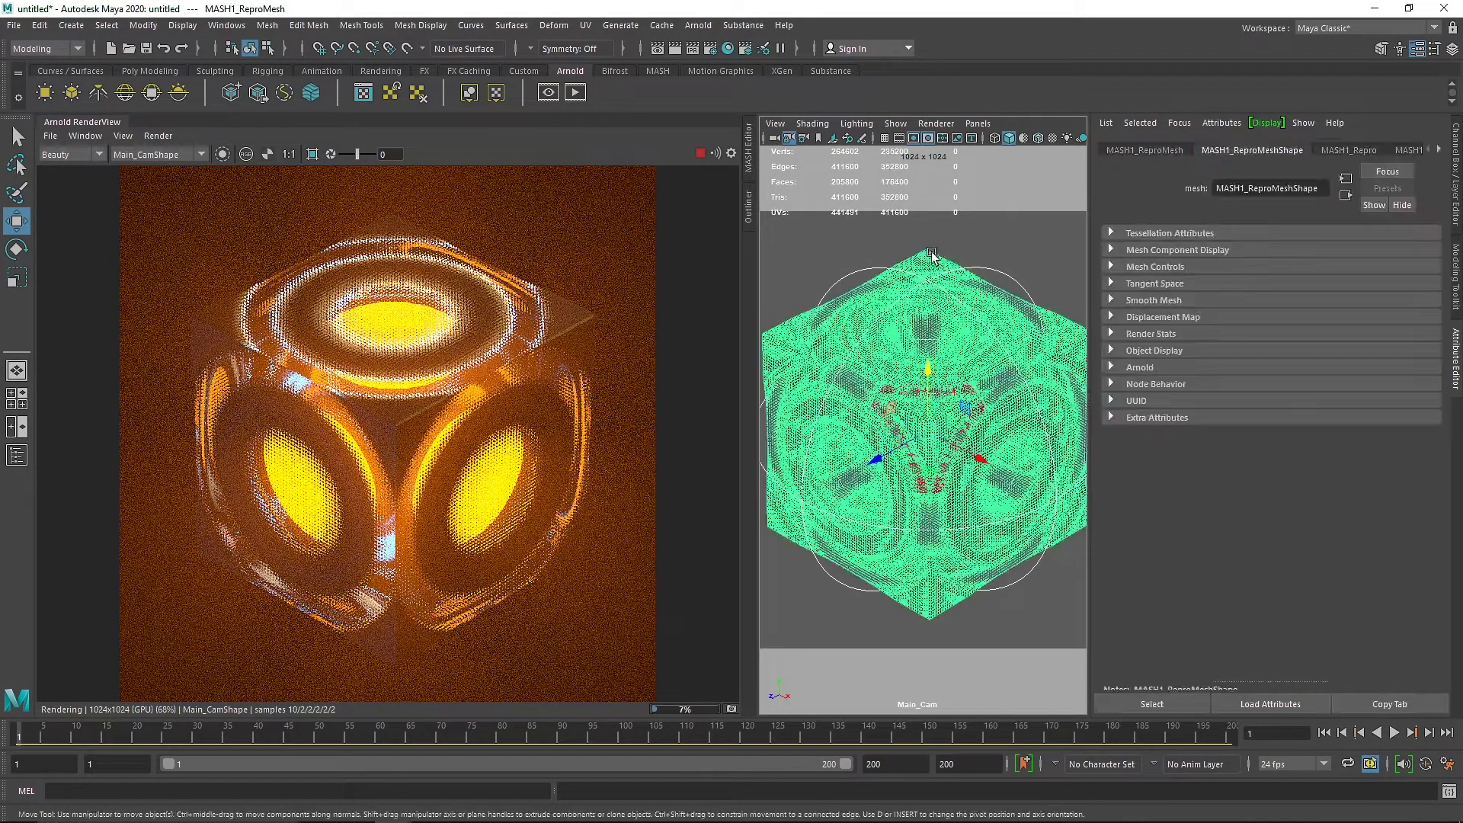
click(1346, 149)
scroll(1348, 149, down, 5)
click(1236, 417)
click(1237, 431)
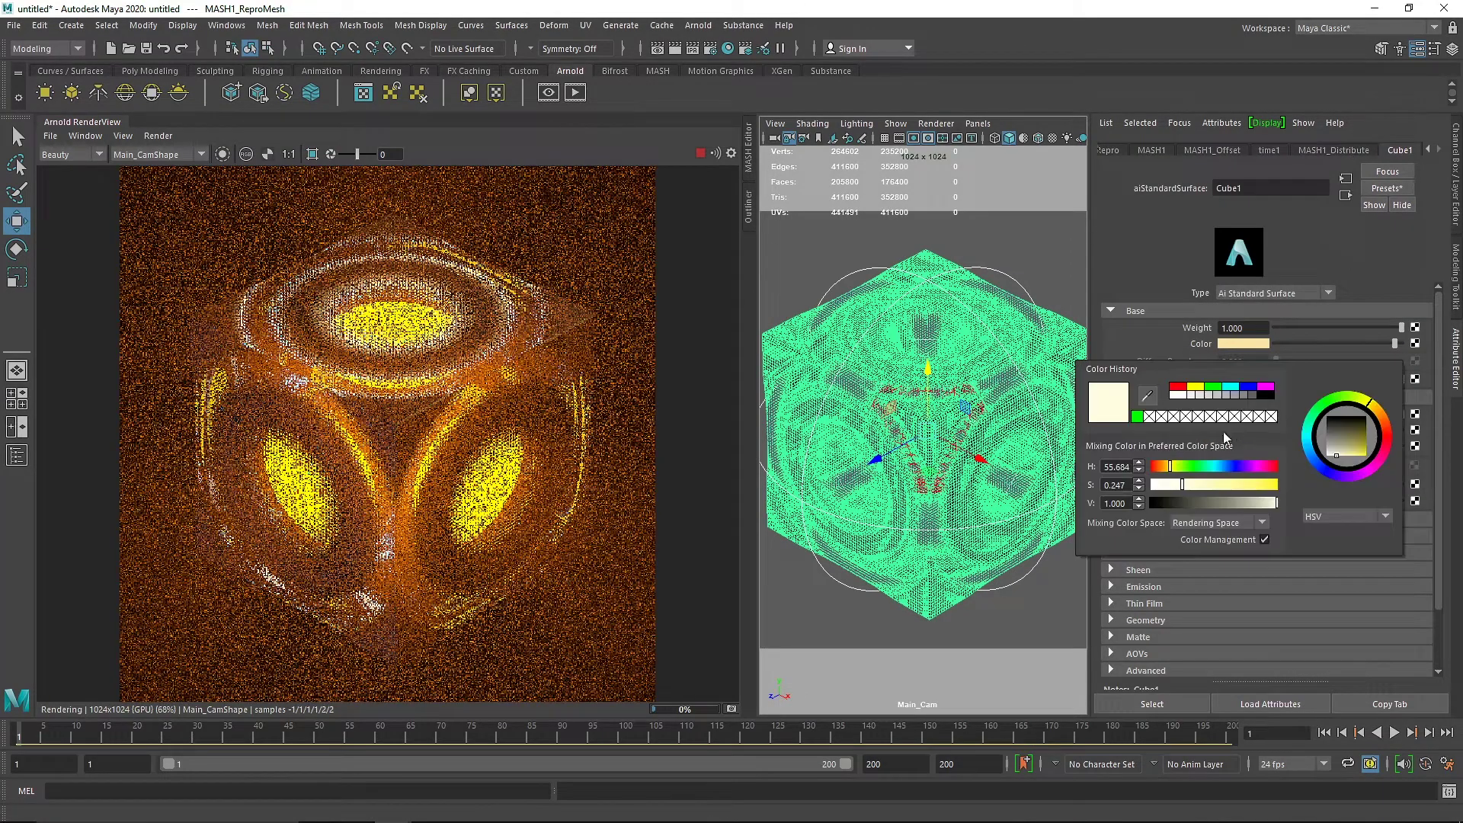
click(1210, 484)
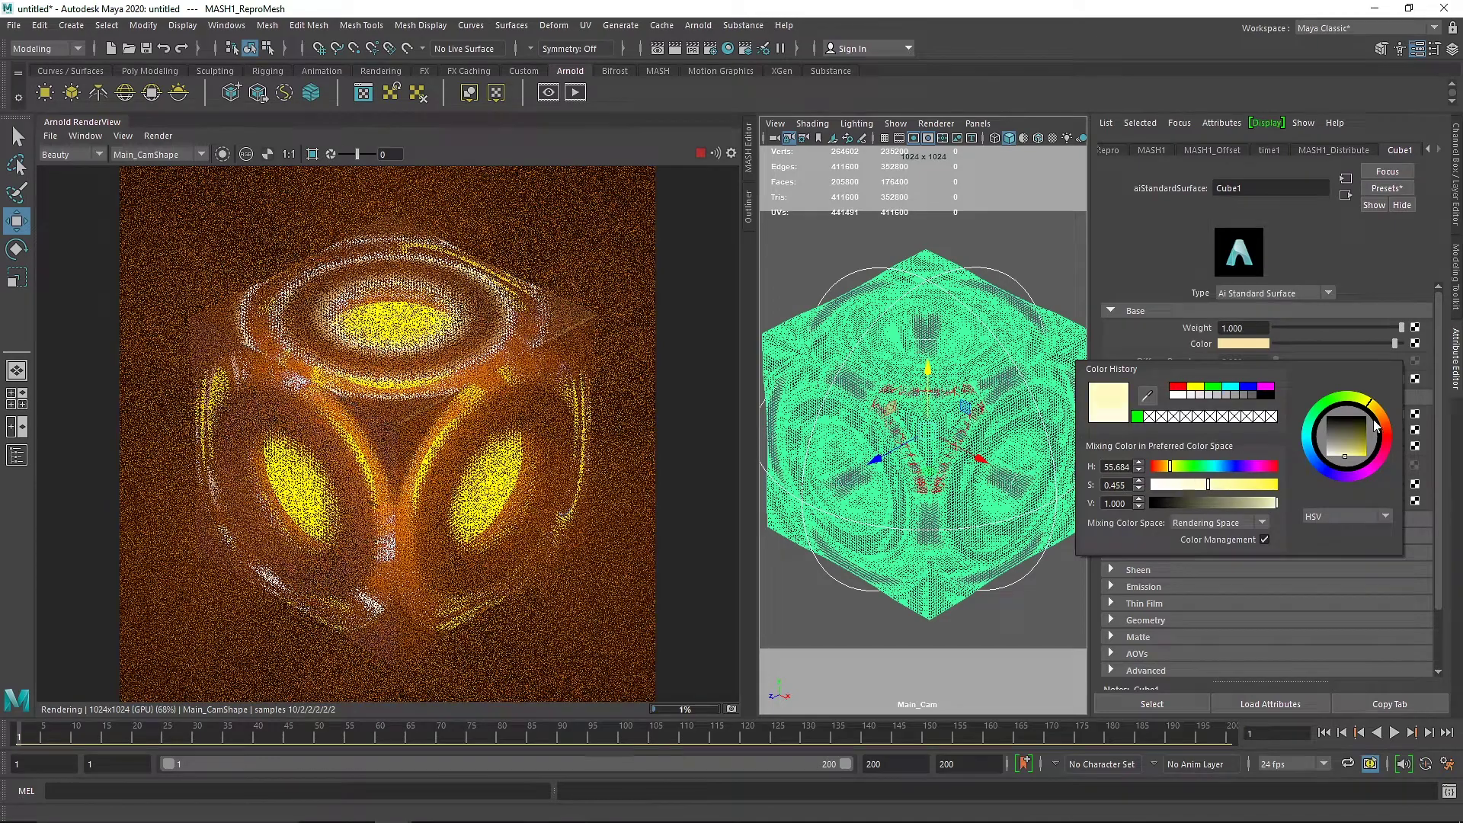
drag(1381, 422, 1379, 415)
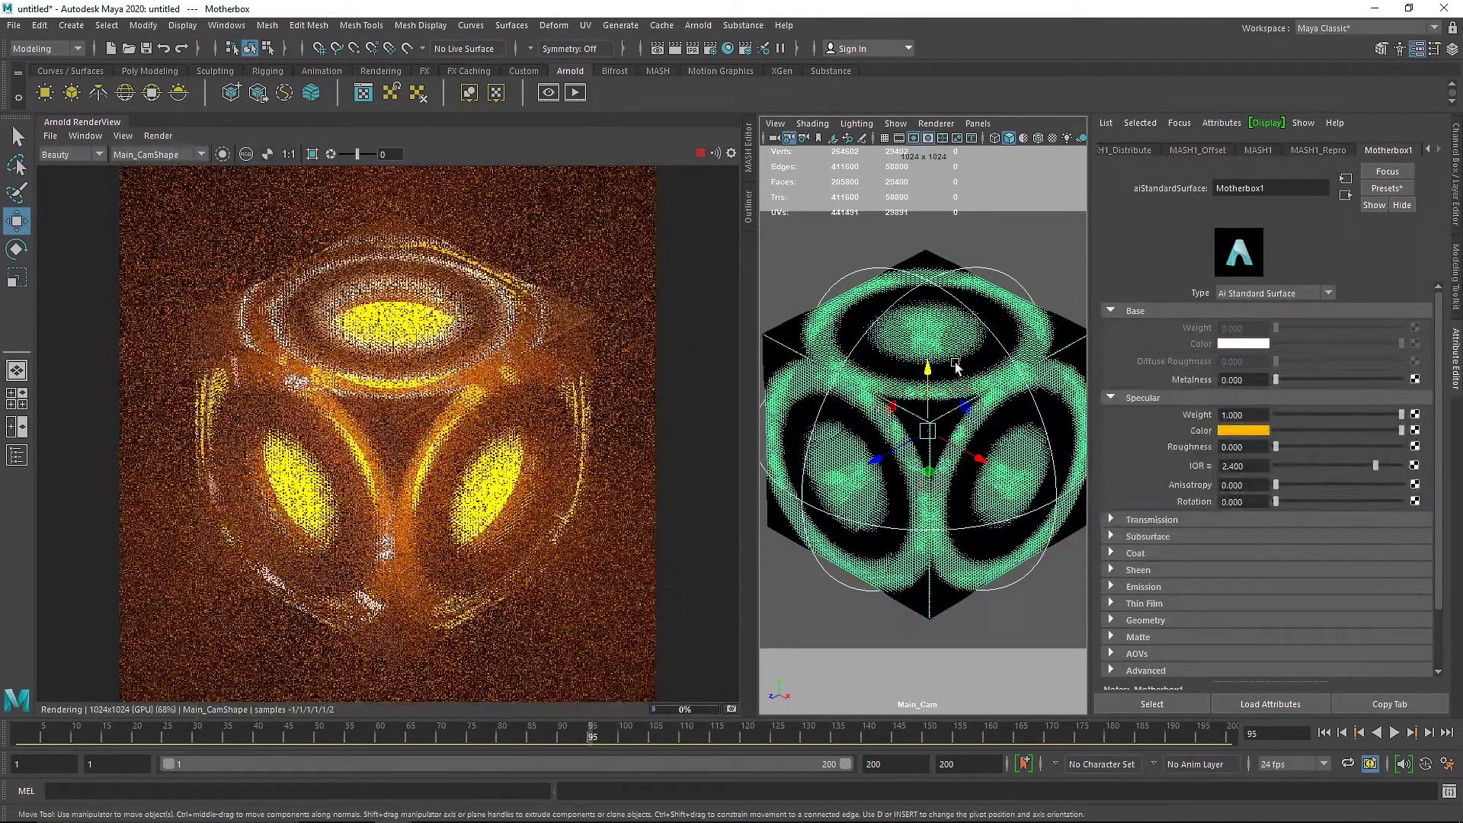
click(1129, 394)
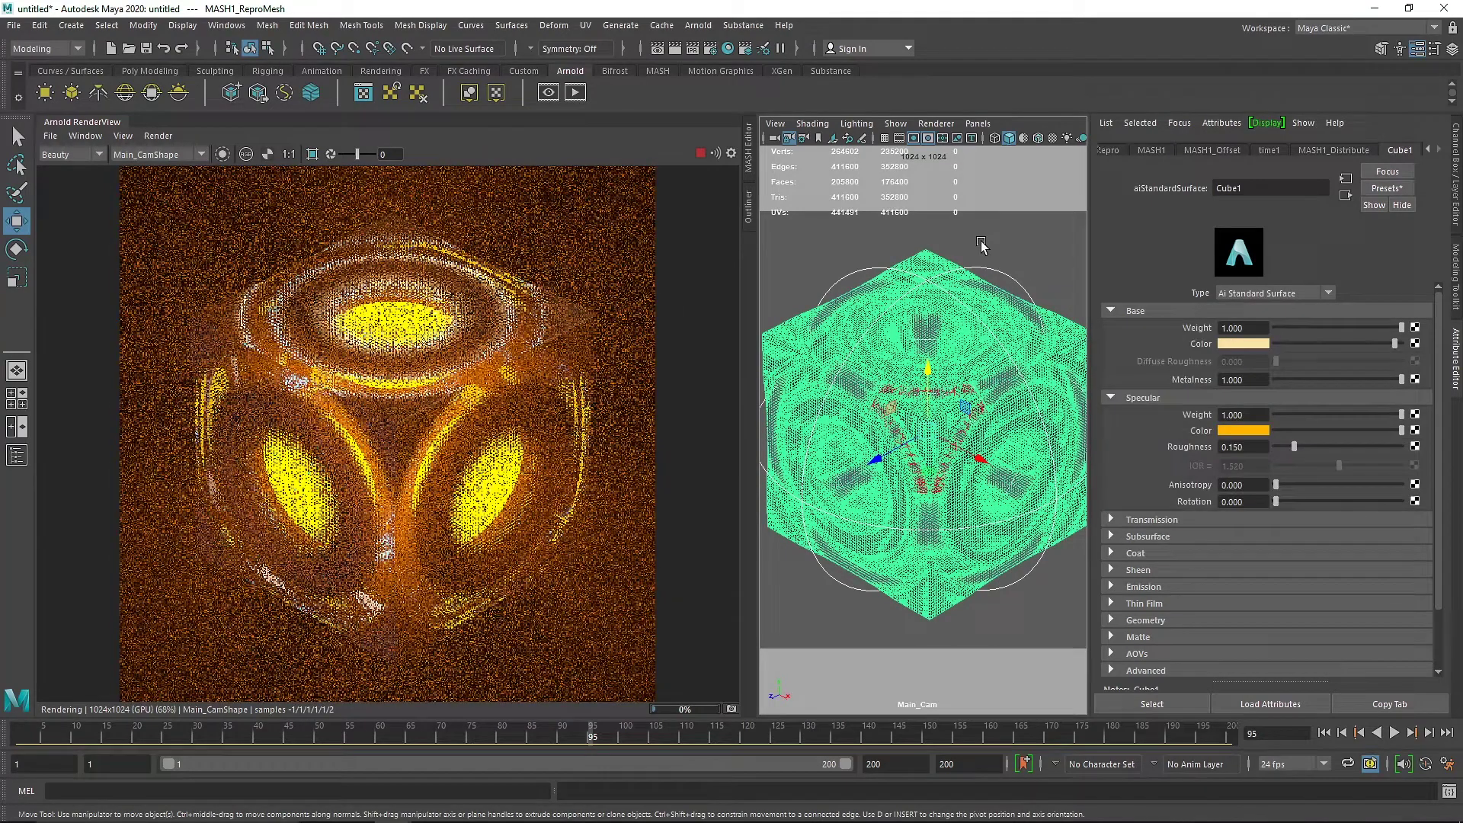
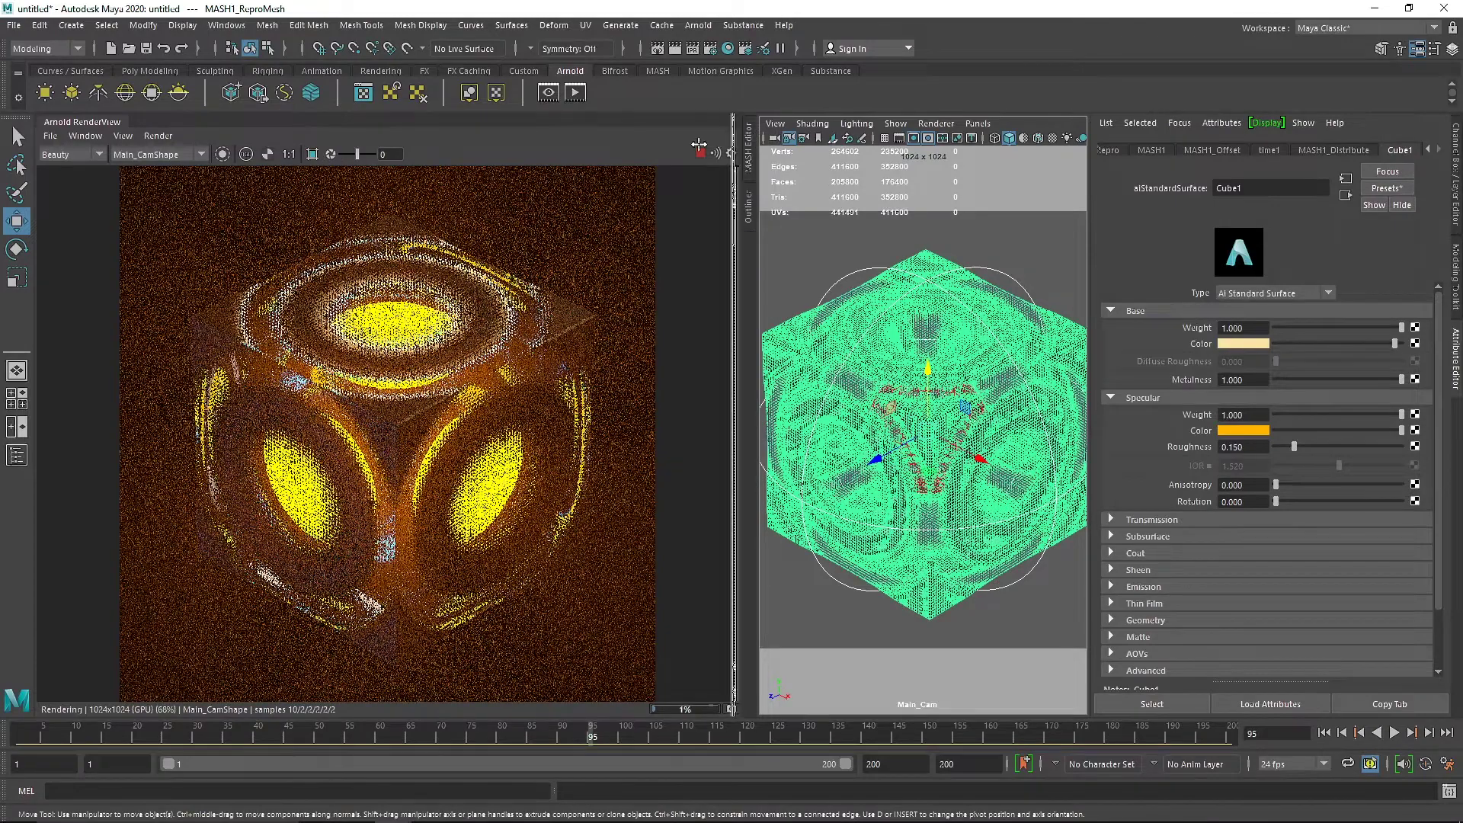
Select the MASH offset falloff, frame it in the perspective view and display the scene with the default material
click(980, 227)
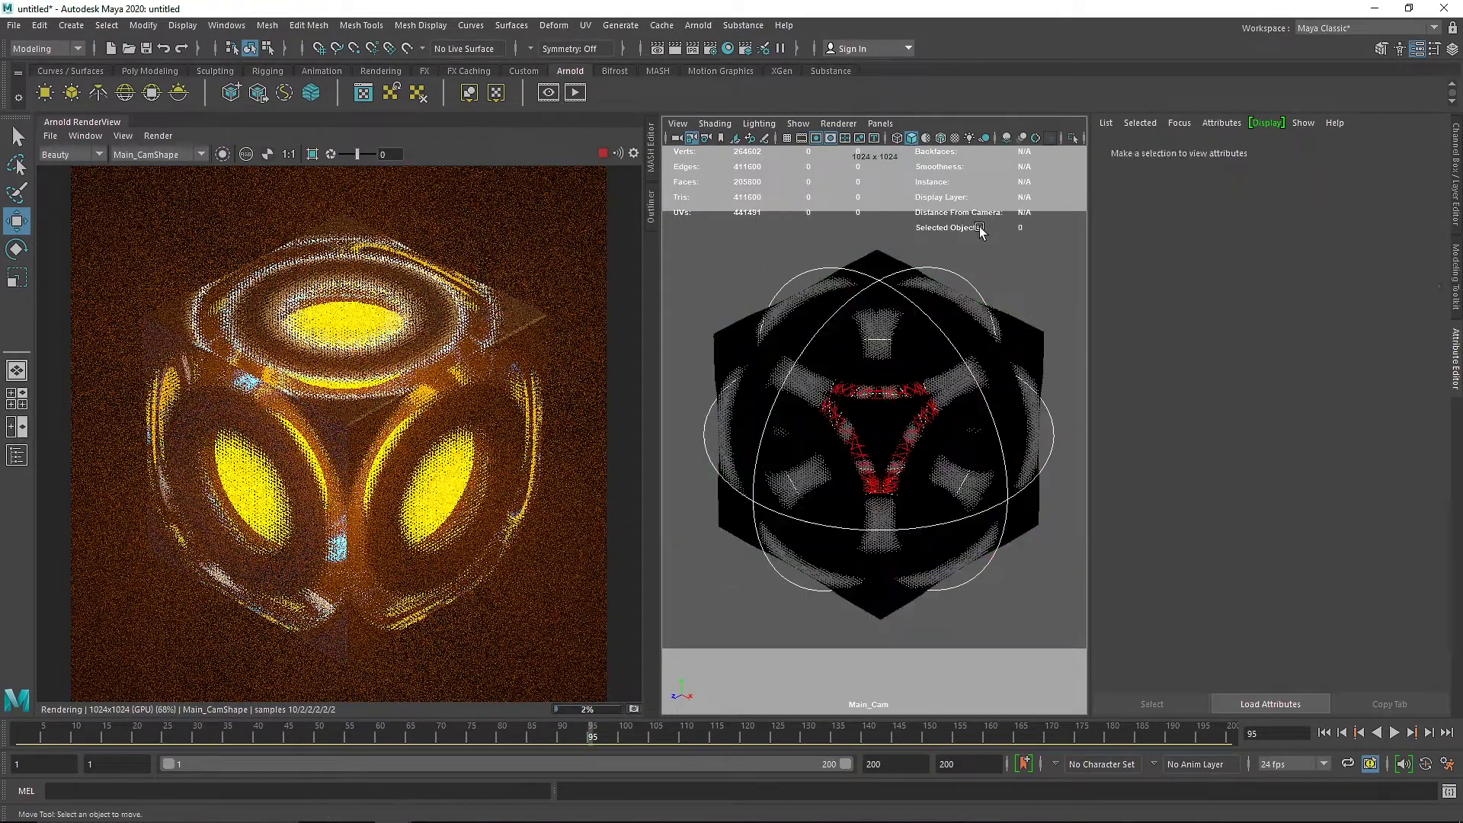
click(947, 272)
key(space)
drag(941, 288, 937, 223)
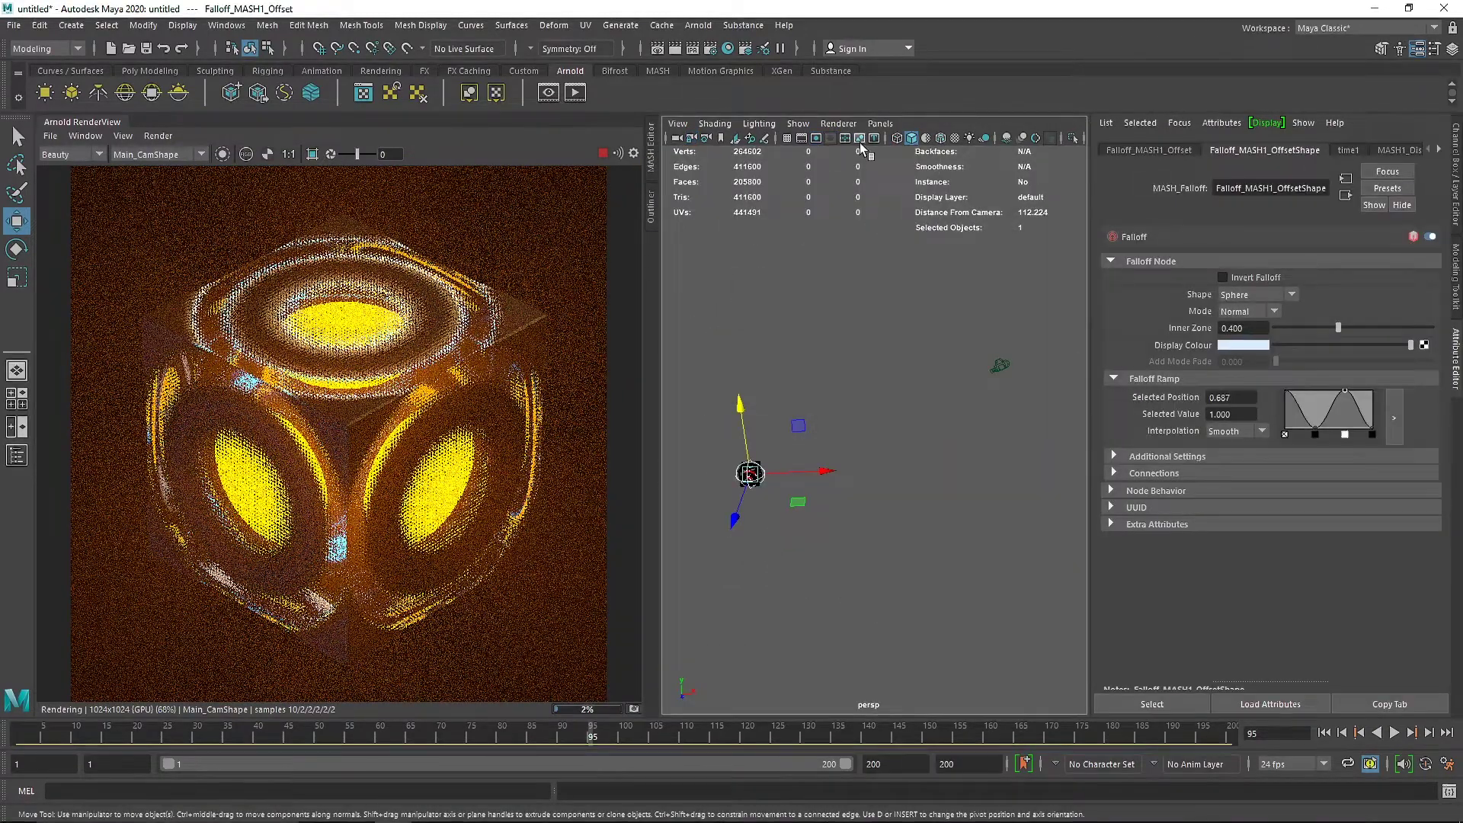
key(f)
scroll(866, 338, down, 5)
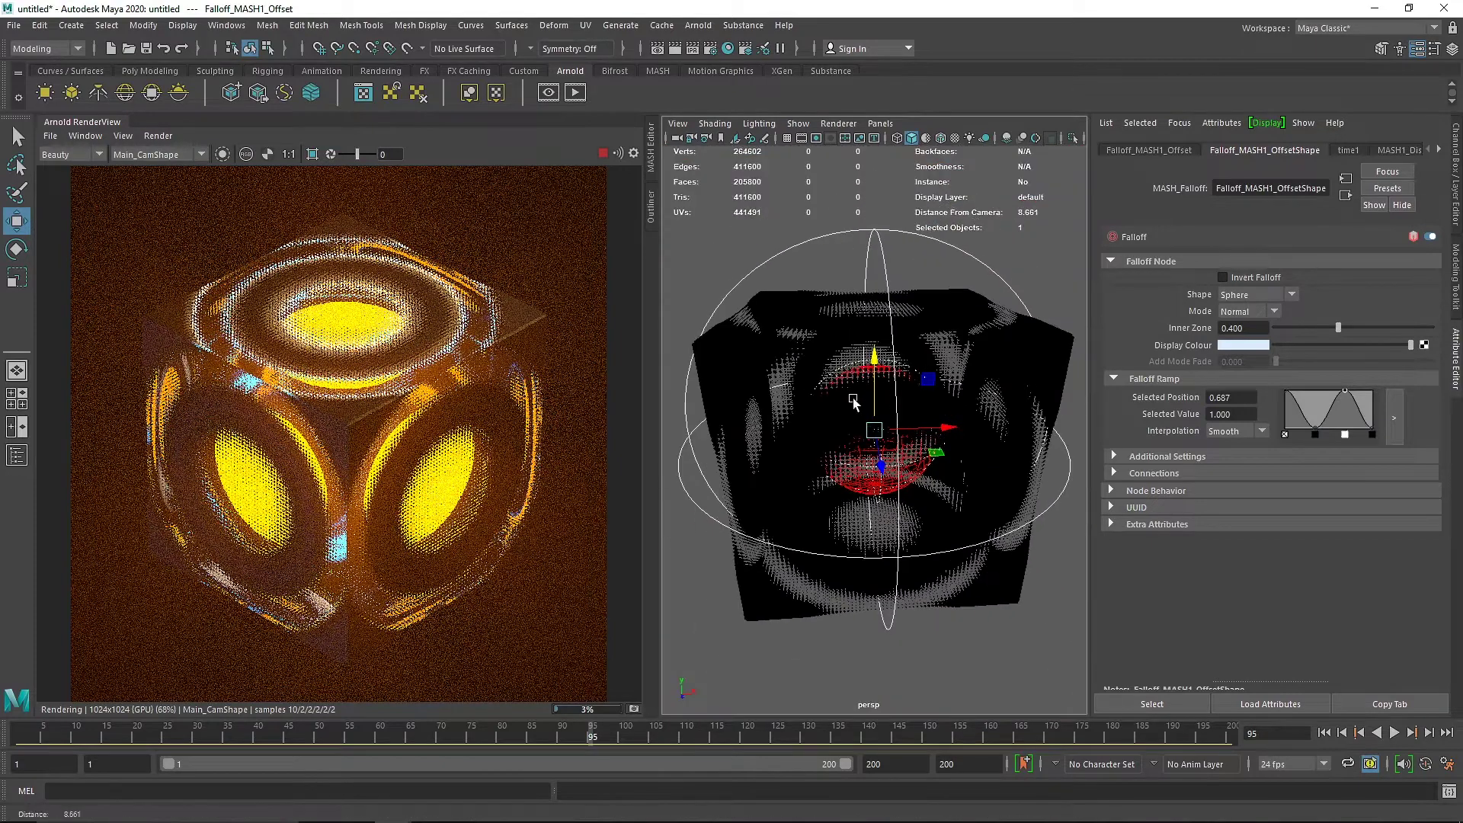
click(927, 140)
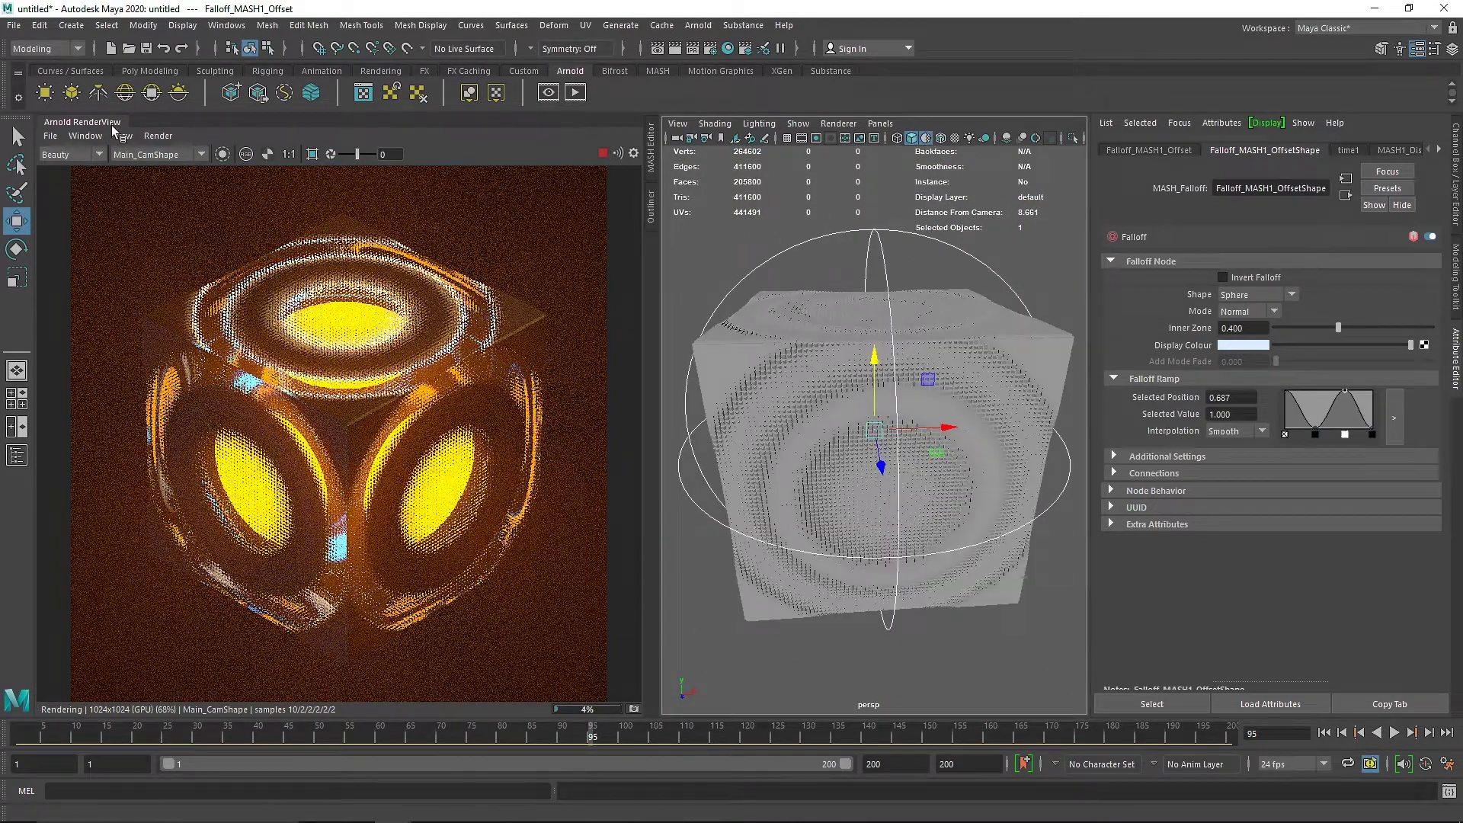
Stop the Arnold render, collapse its view and examine the cube's ripple pattern from several sides
click(603, 157)
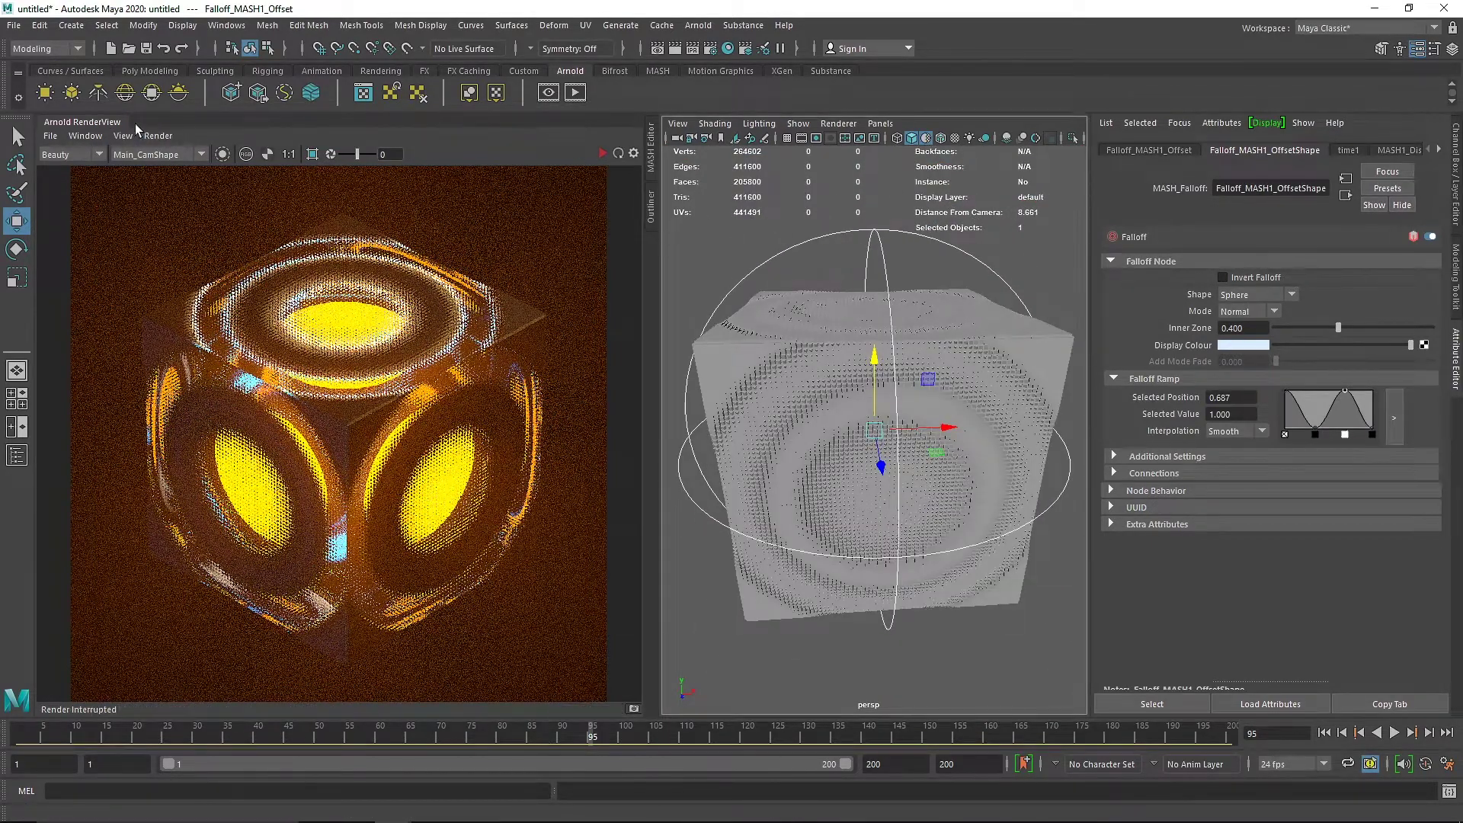
click(84, 122)
scroll(482, 266, down, 5)
alt+drag(369, 438, 712, 450)
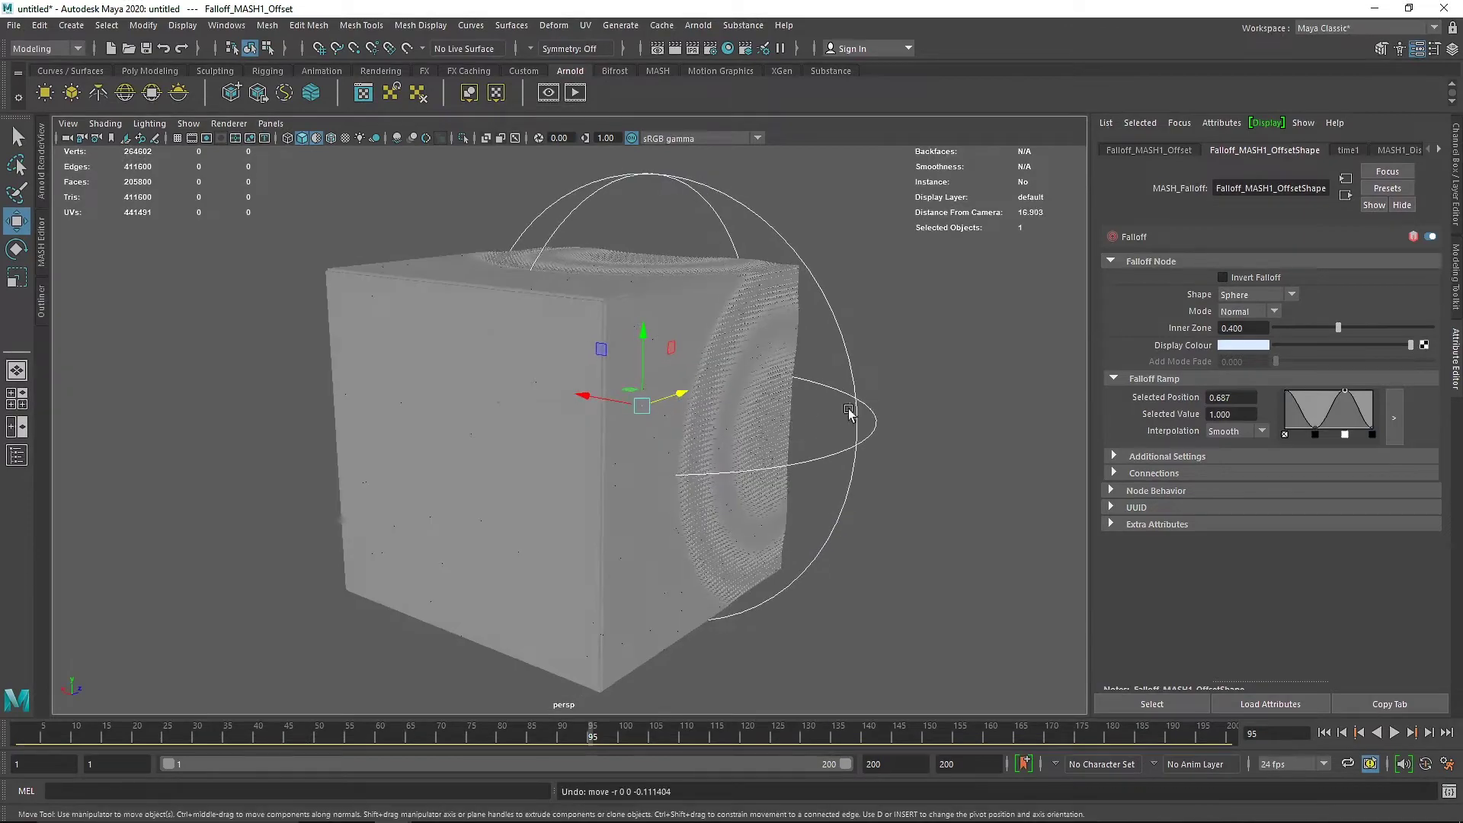
alt+drag(819, 421, 805, 351)
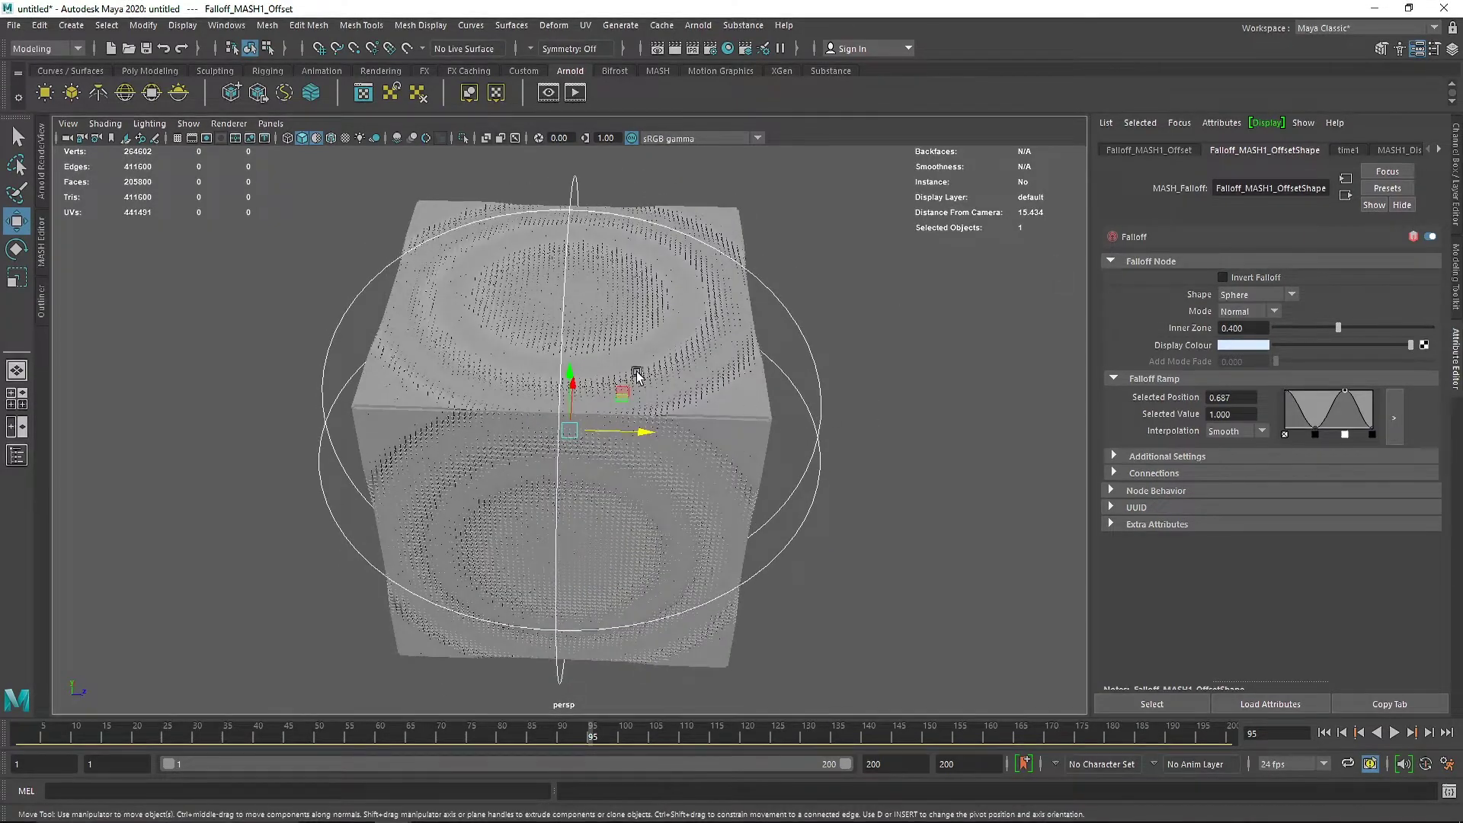
alt+right_drag(650, 381, 588, 379)
alt+drag(651, 407, 594, 369)
alt+right_drag(595, 369, 771, 438)
alt+drag(771, 438, 690, 427)
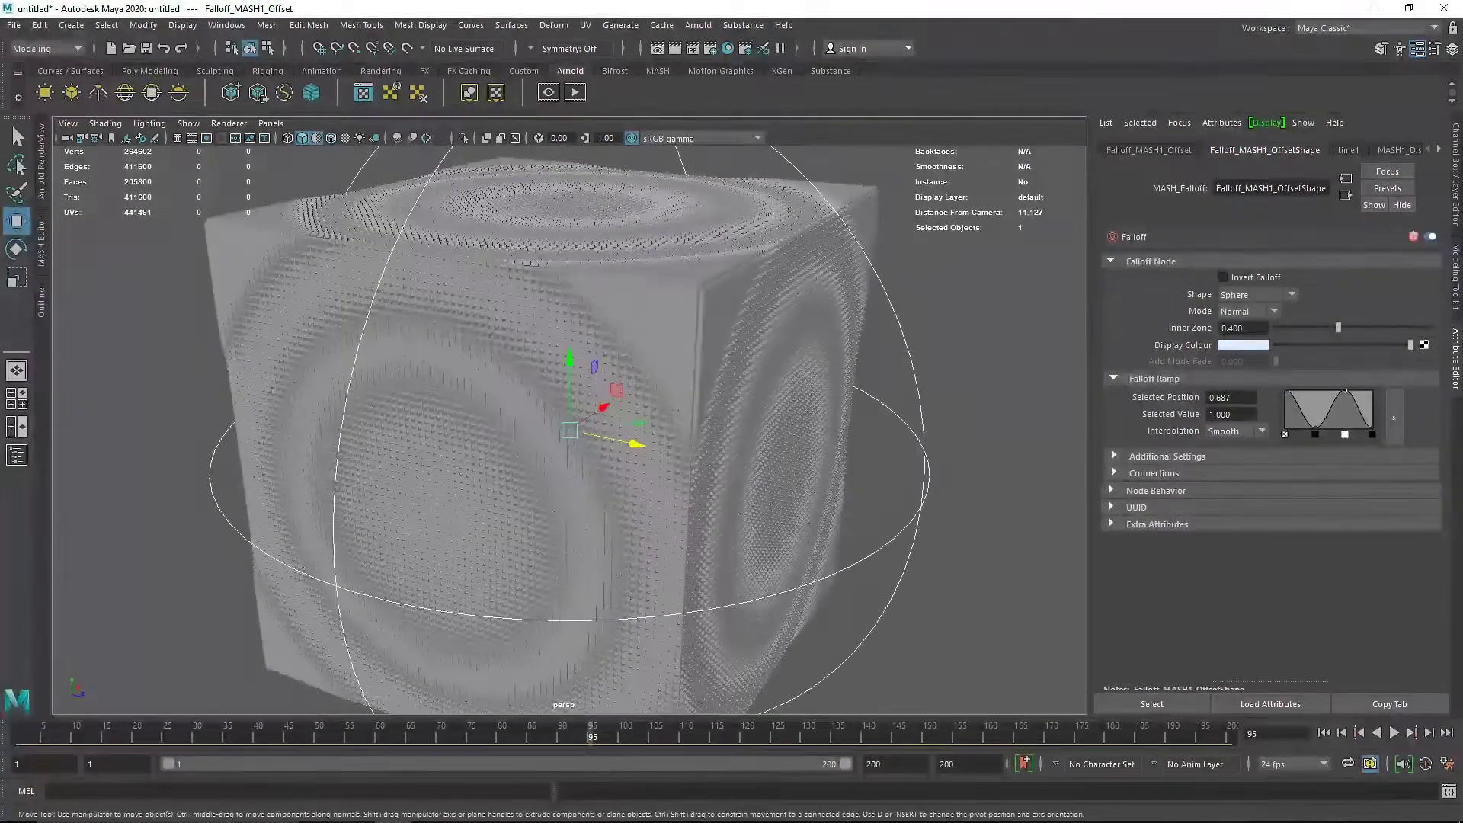
Try a Y rotation of 40 on the Falloff_MASH1_Offset object
click(1150, 151)
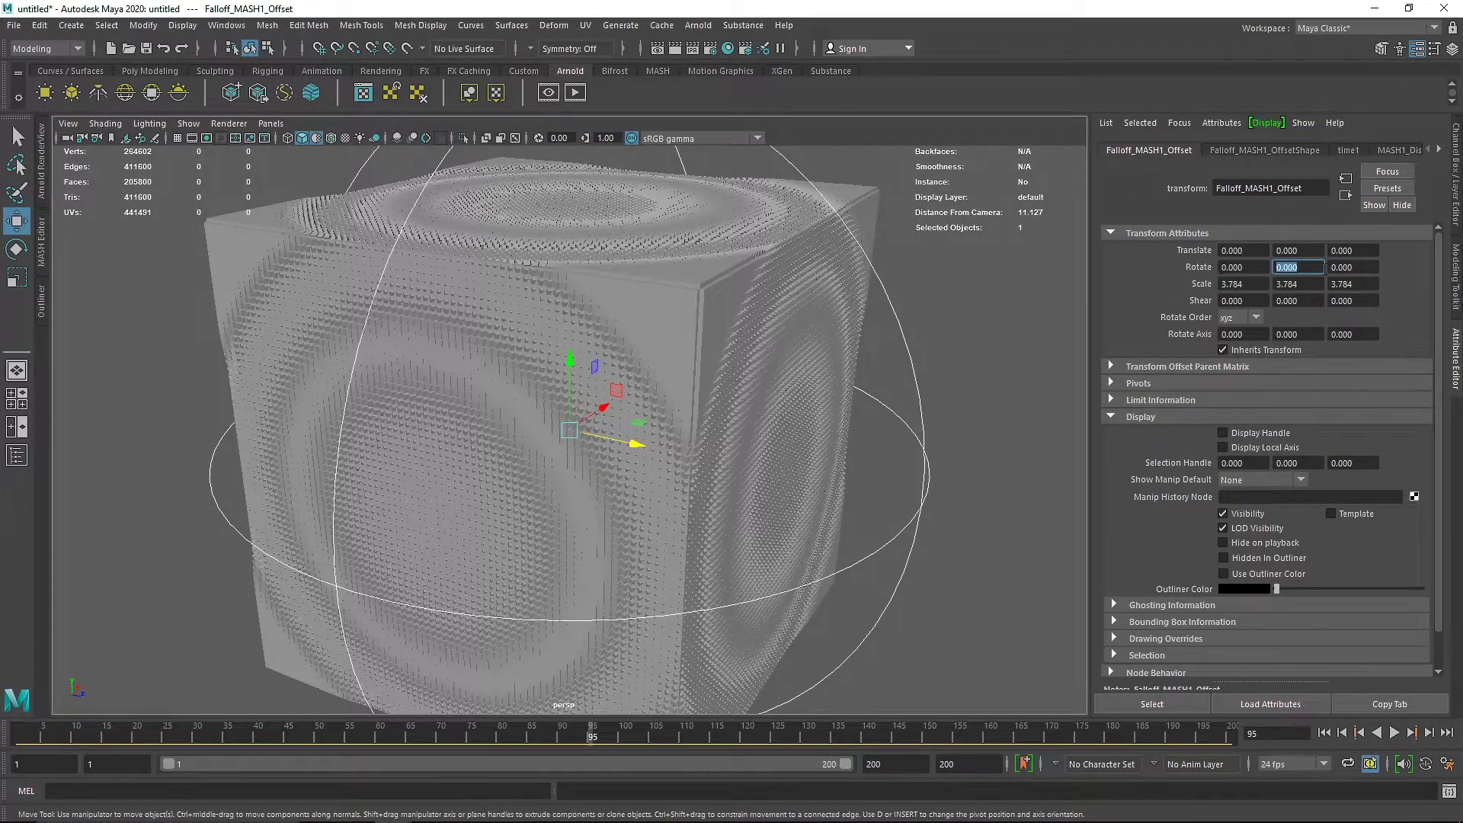
click(901, 404)
click(892, 411)
click(1299, 268)
key(Return)
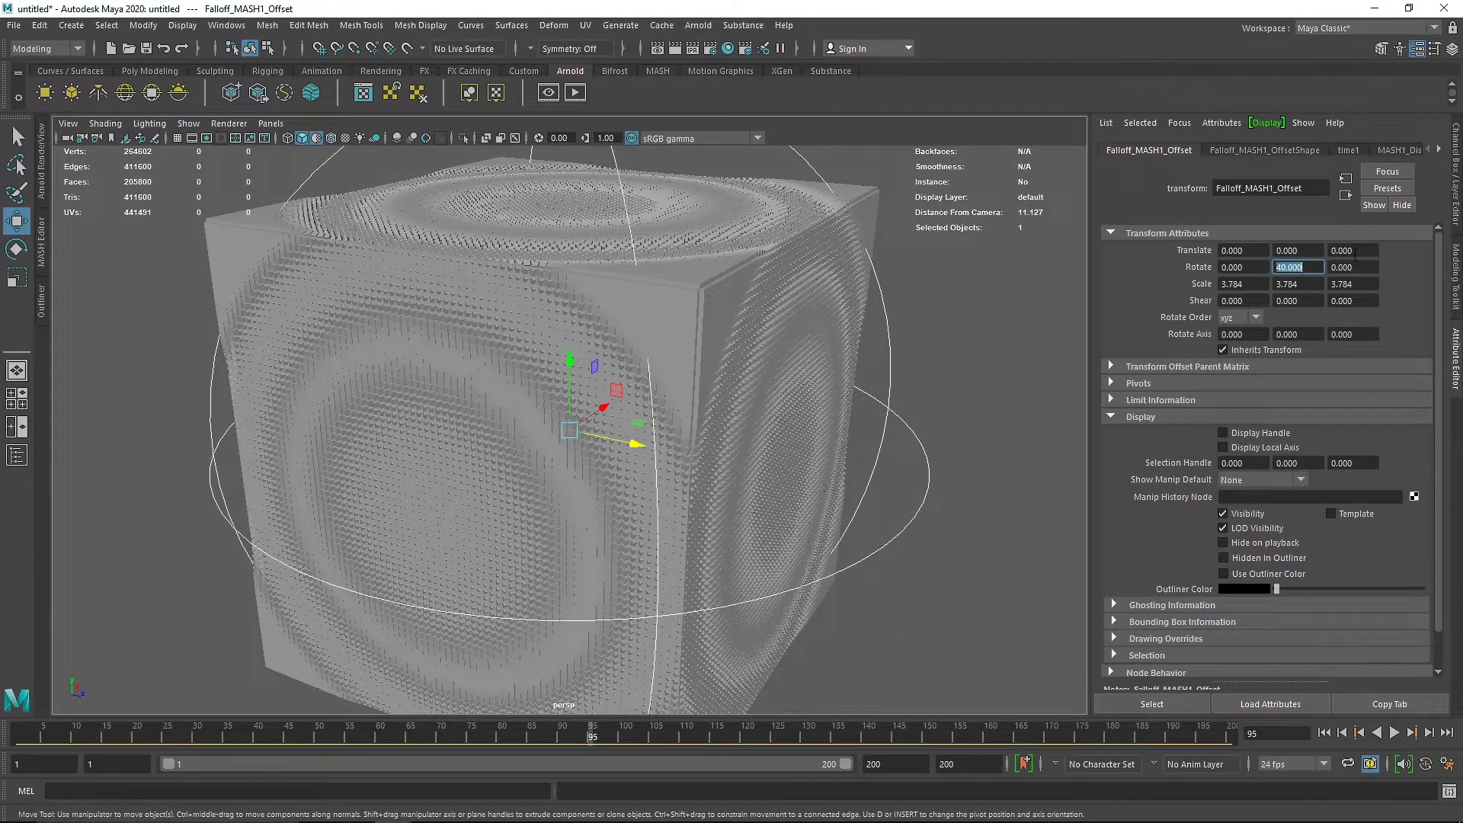
key(Return)
Set the MASH1_Offset node's Offset Rotation to 180, 90 and 120
click(1278, 156)
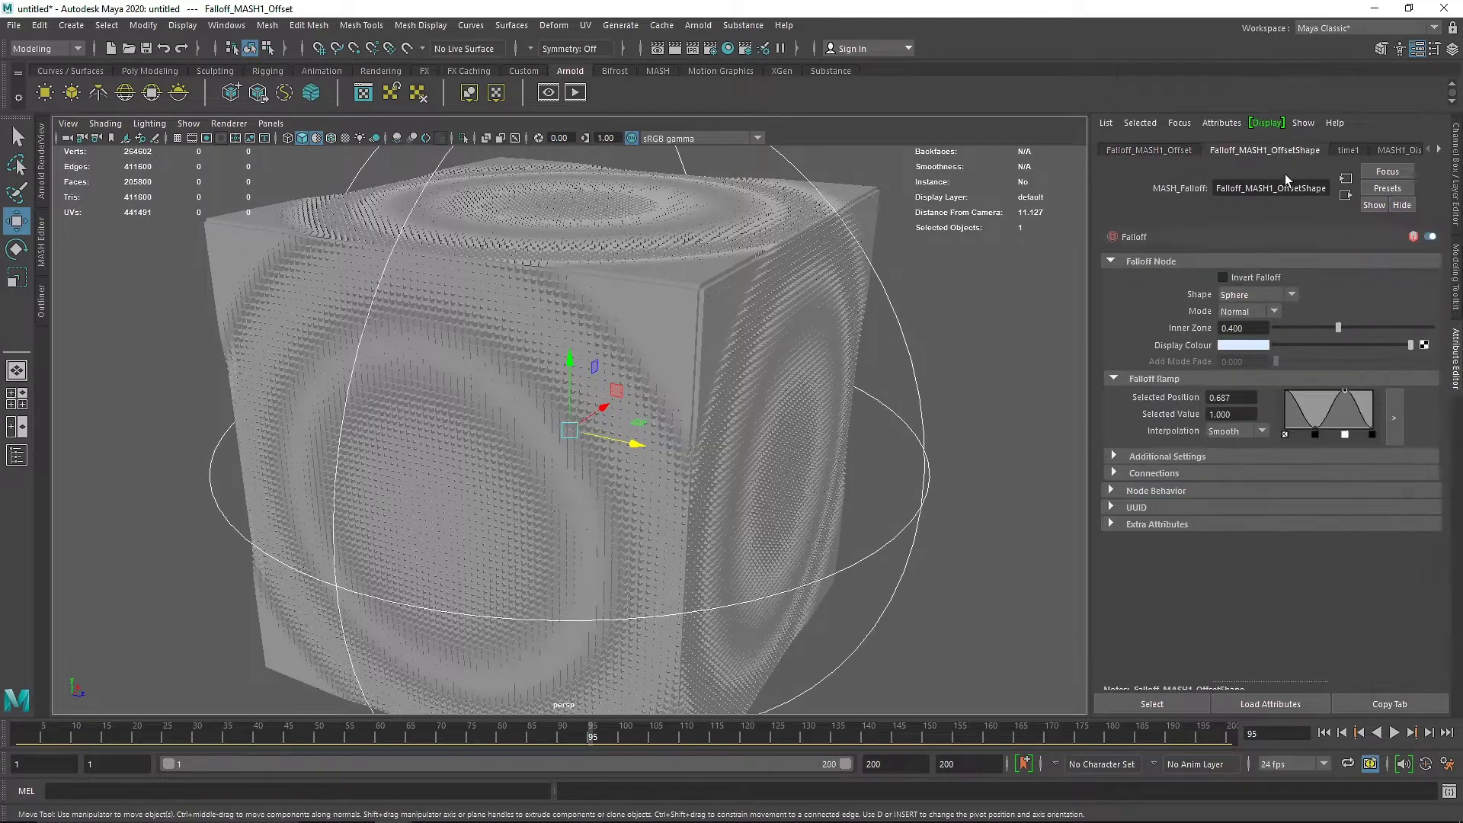
scroll(1367, 151, down, 4)
click(1349, 150)
click(1241, 370)
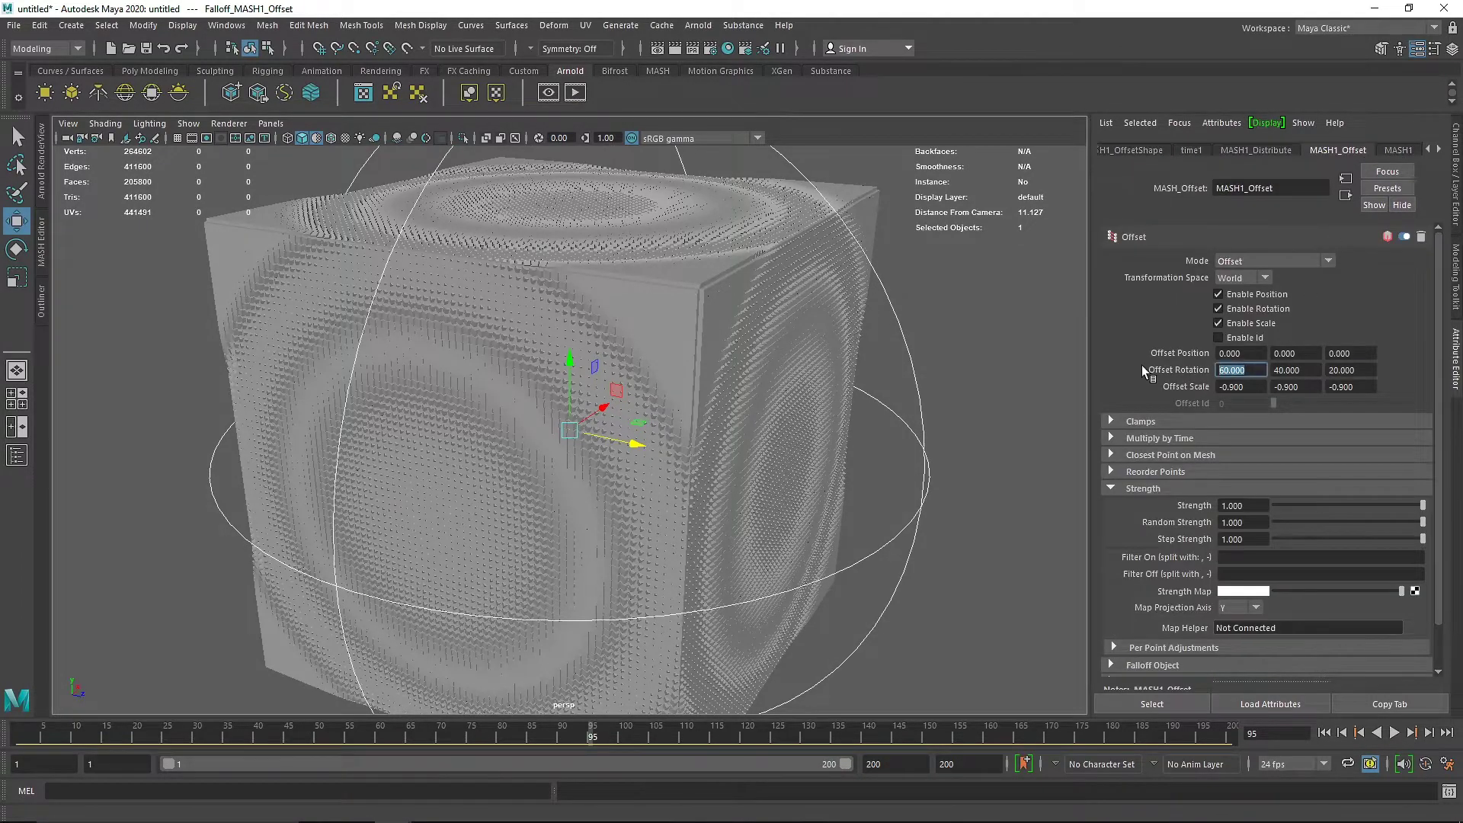
key(Return)
click(1301, 371)
text(90)
key(Tab)
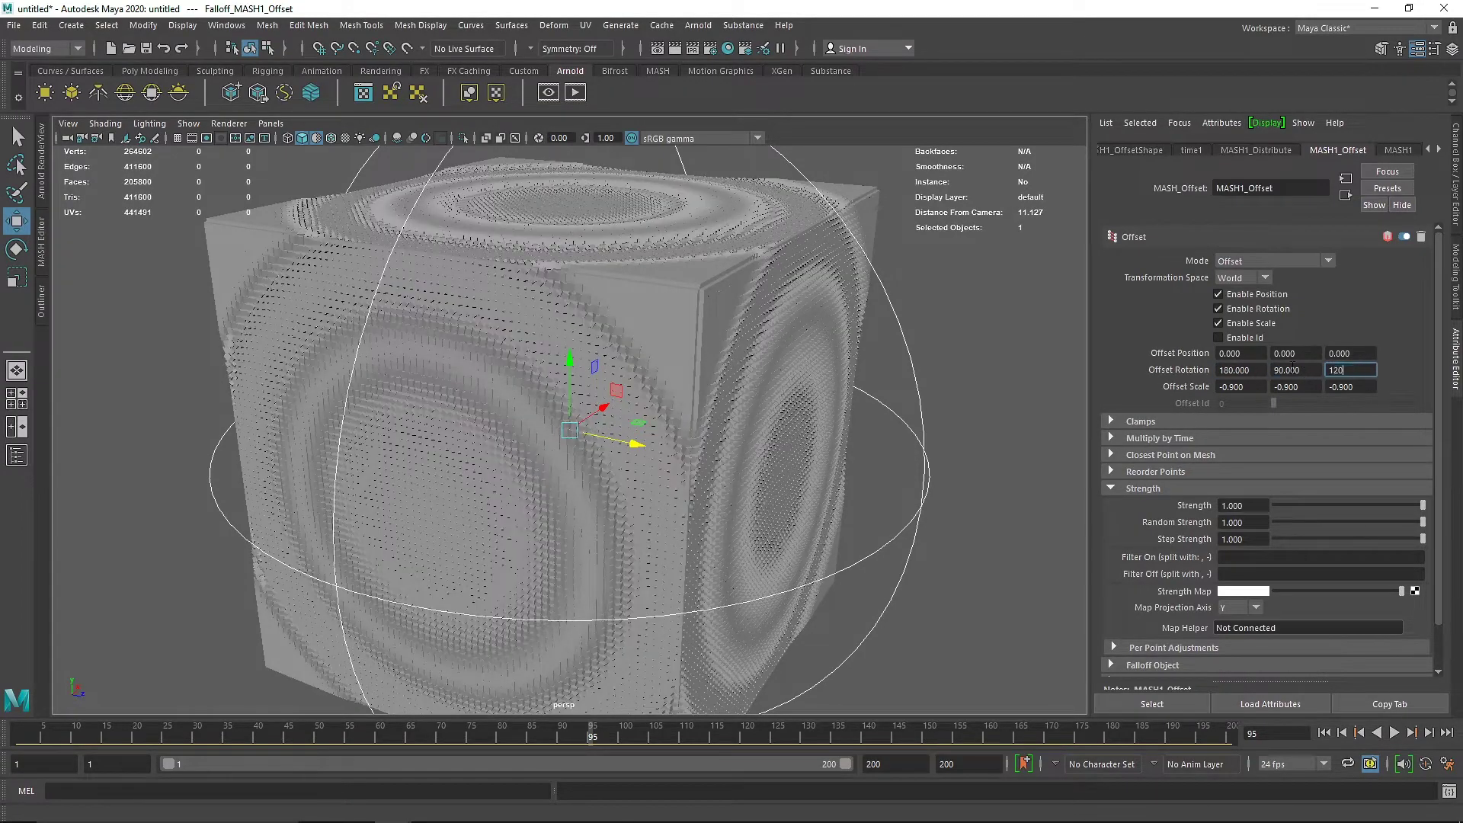
text(120)
key(Return)
Examine the rotated small cubes up close from several angles and bring back the Arnold render view
alt+drag(604, 372, 602, 381)
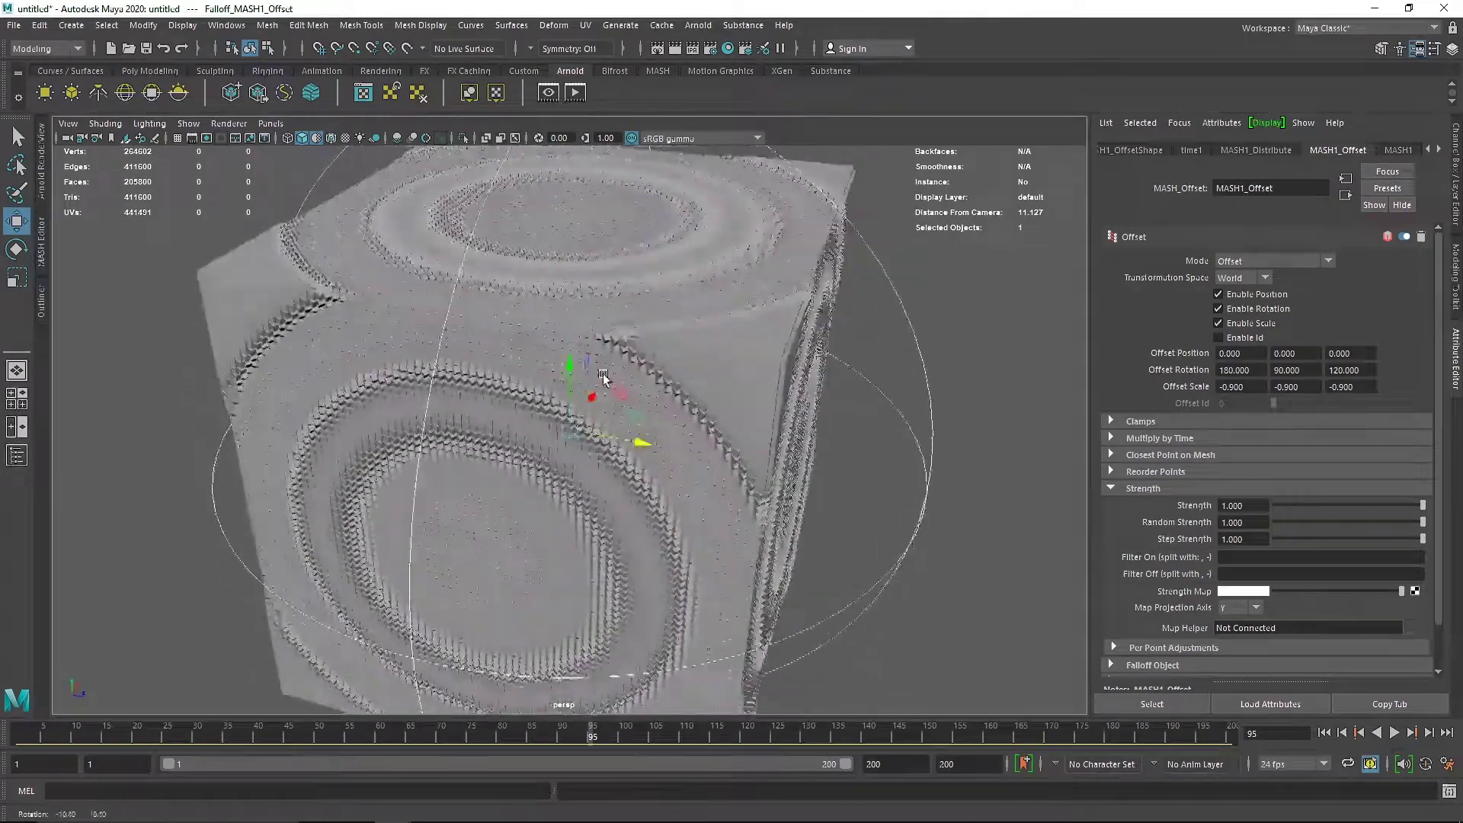
alt+right_drag(602, 382, 671, 389)
alt+drag(598, 398, 679, 437)
alt+right_drag(679, 438, 771, 432)
alt+drag(770, 431, 463, 451)
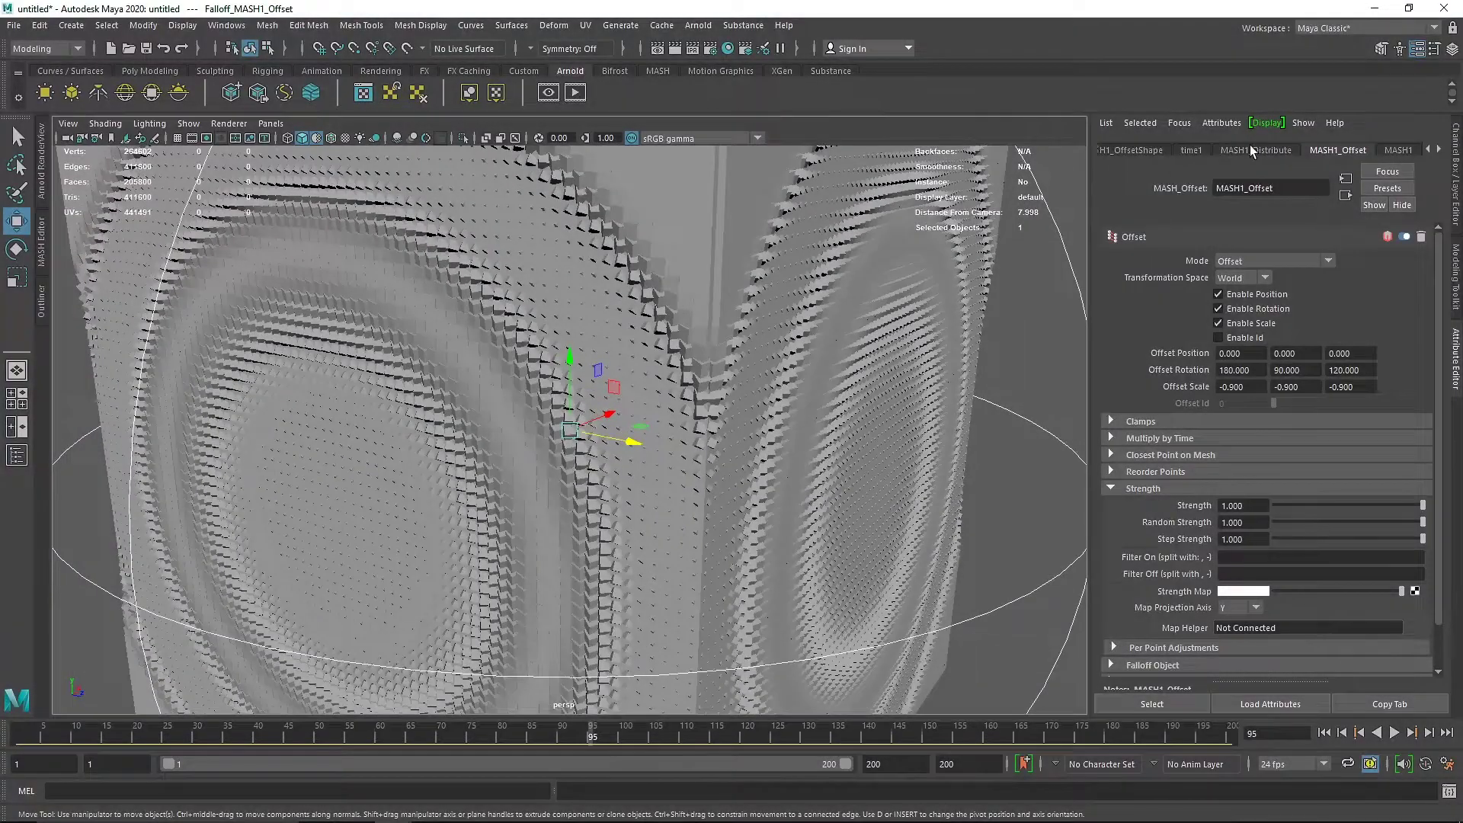
alt+right_drag(542, 330, 395, 336)
alt+drag(395, 336, 404, 366)
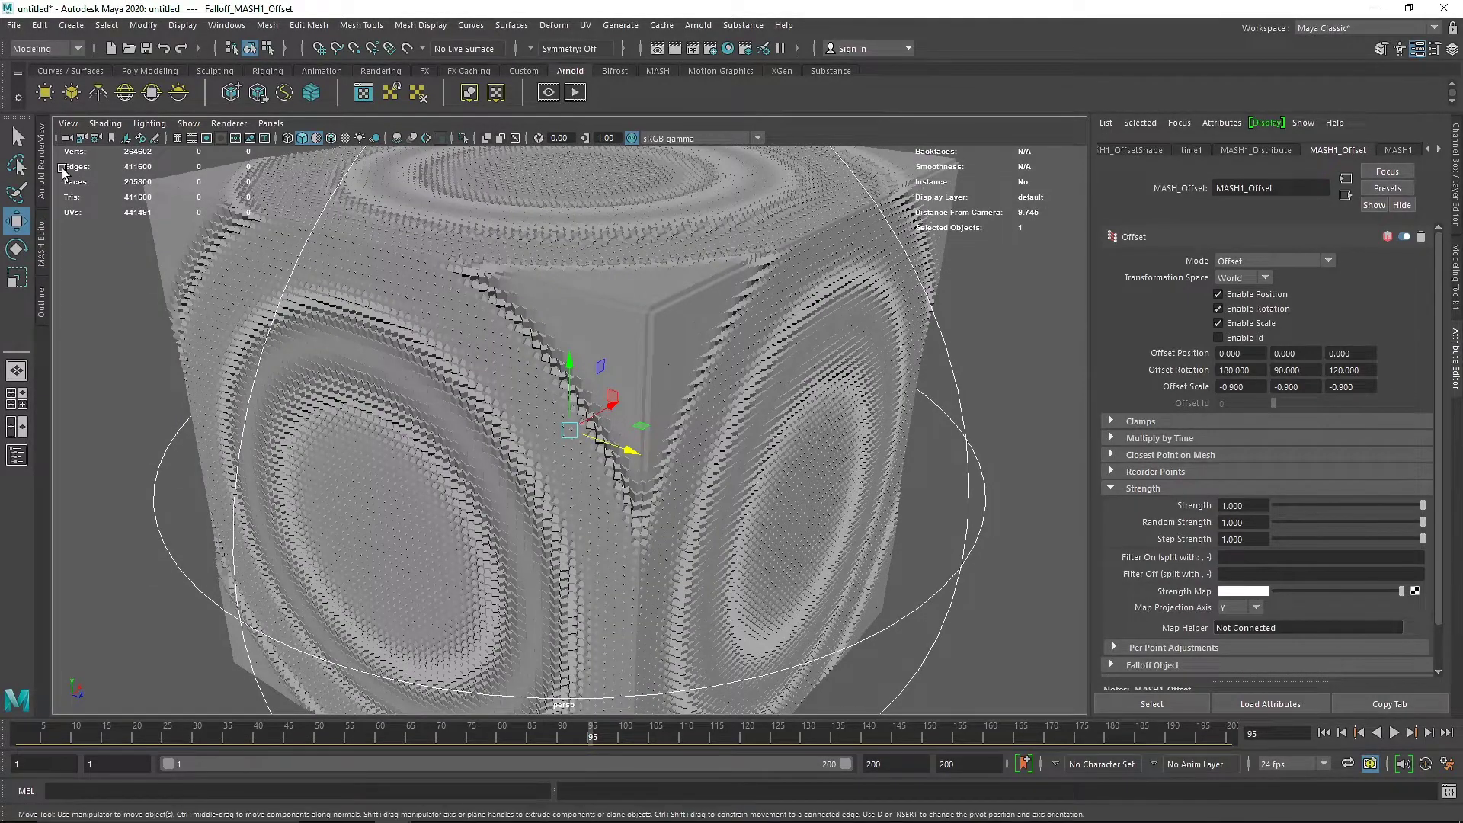
click(42, 164)
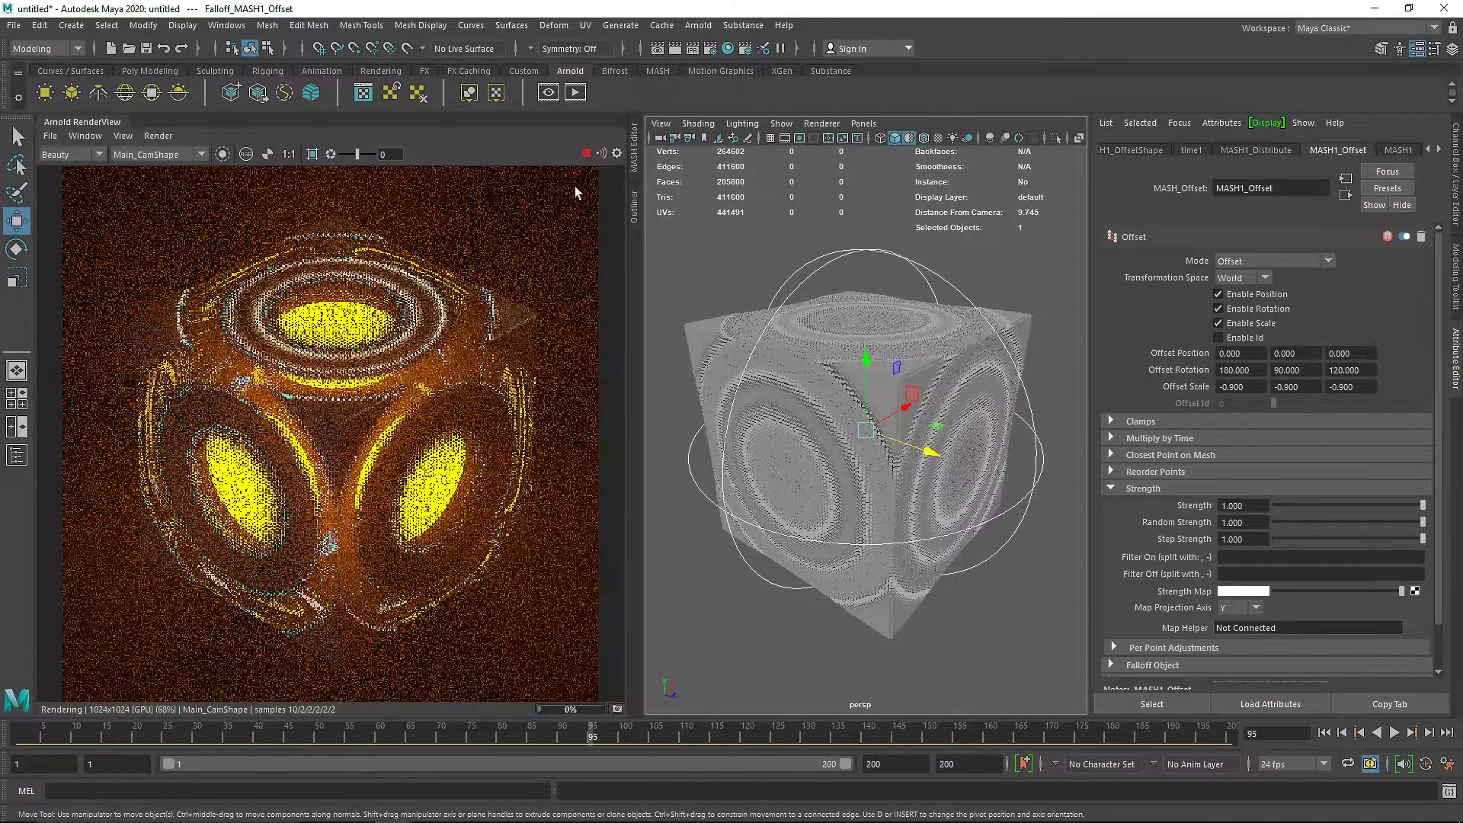